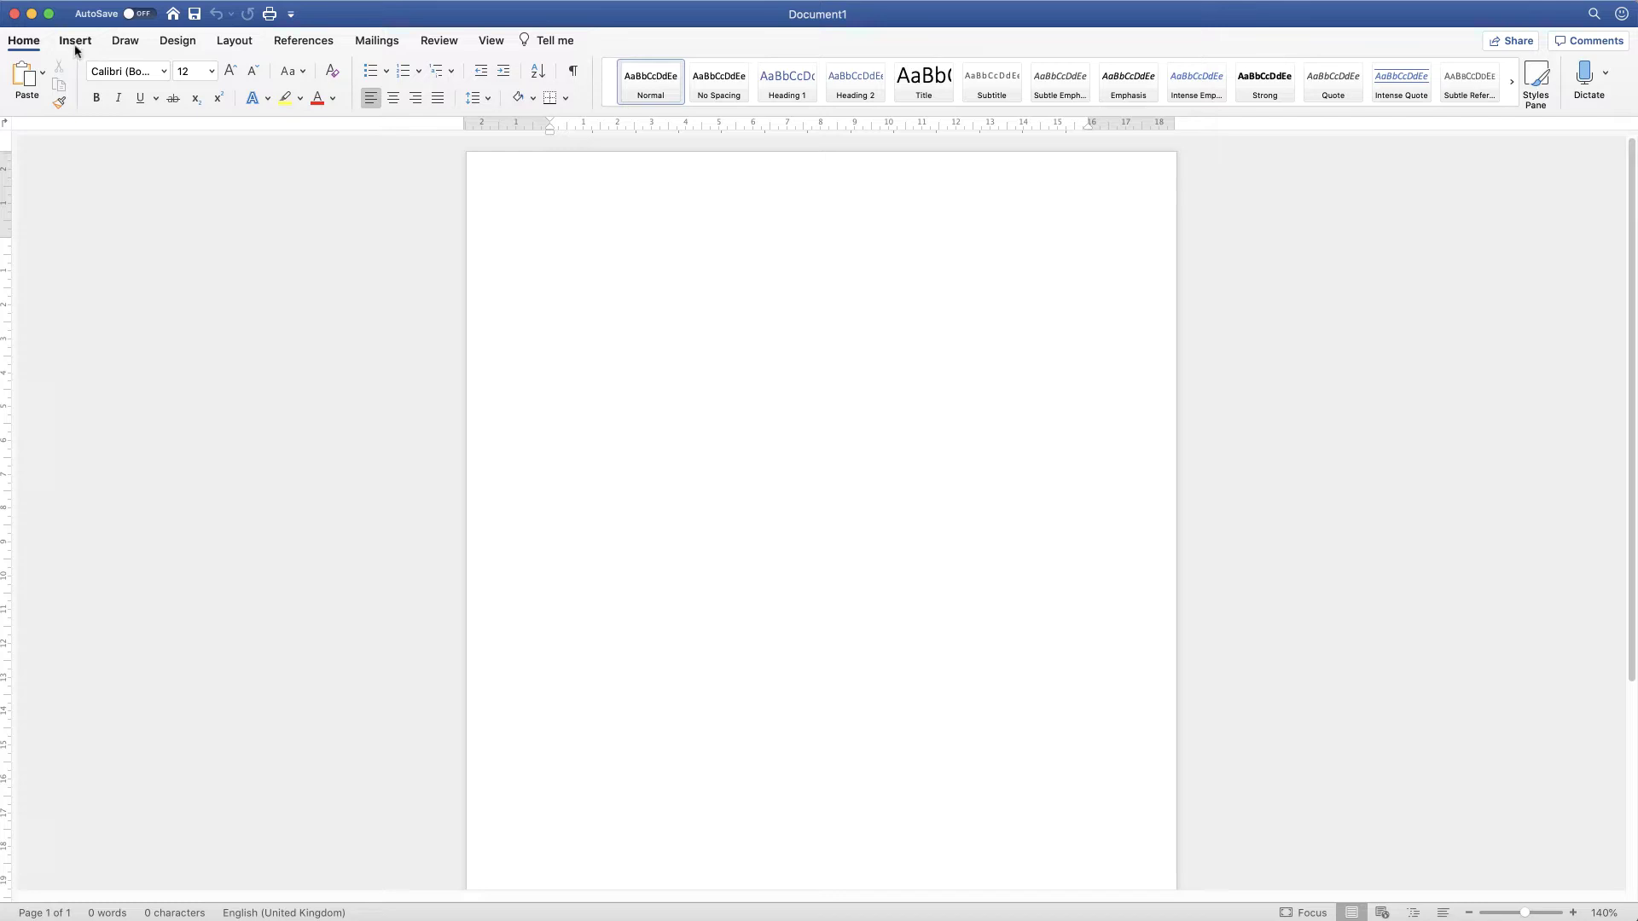
# Check that the paper size is A4 and set the page orientation to landscape.
pyautogui.click(236, 45)
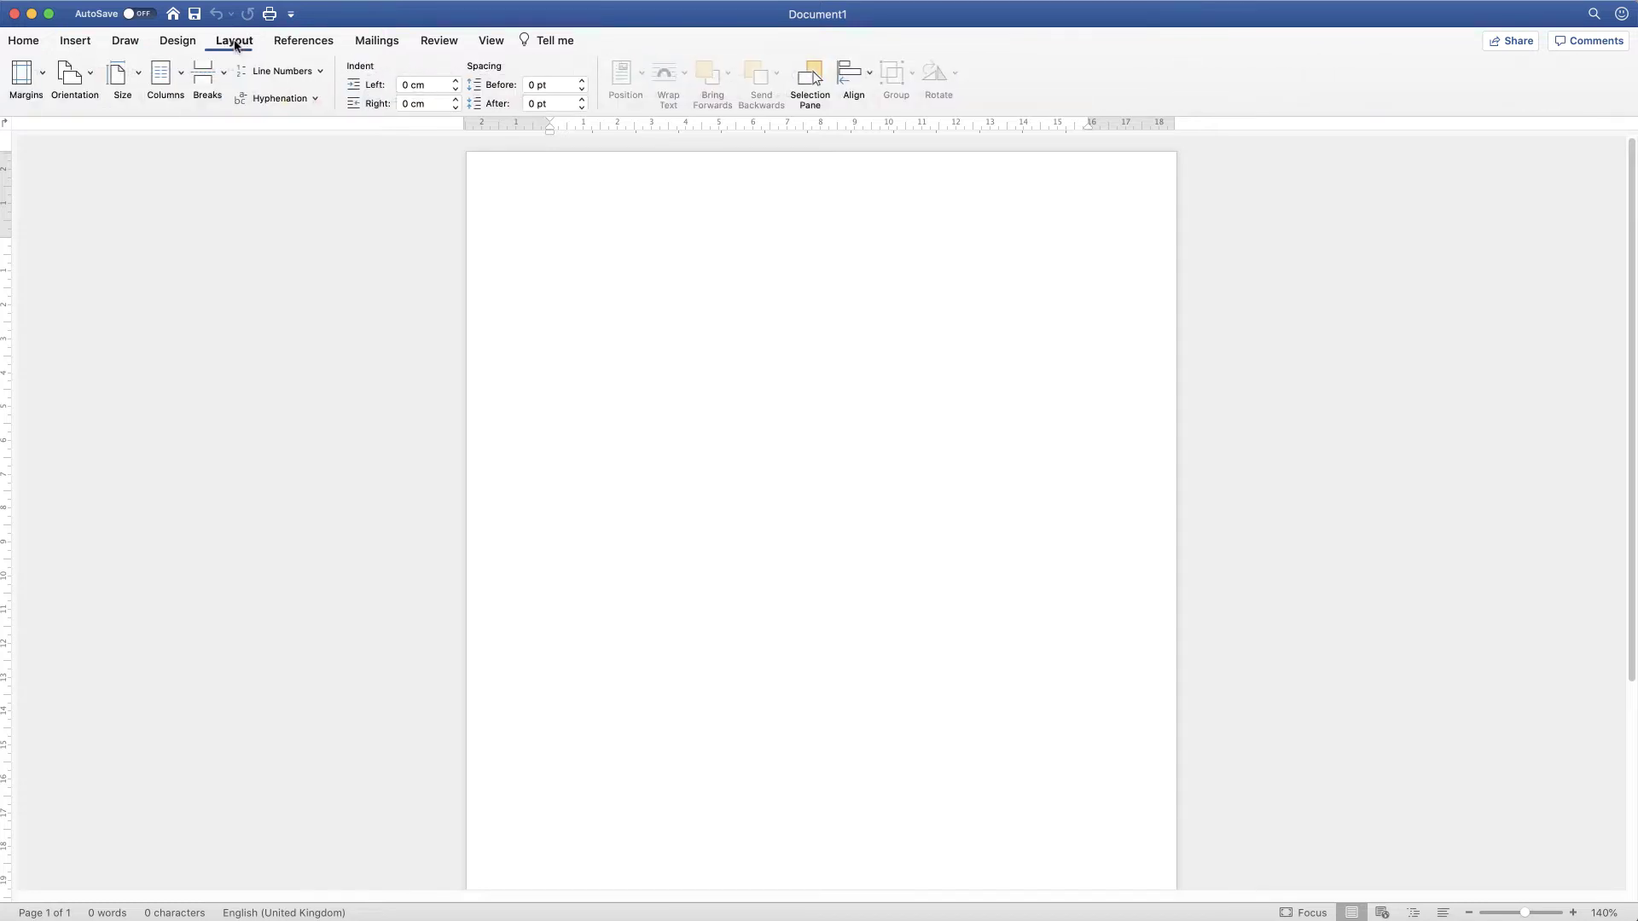
pyautogui.click(142, 77)
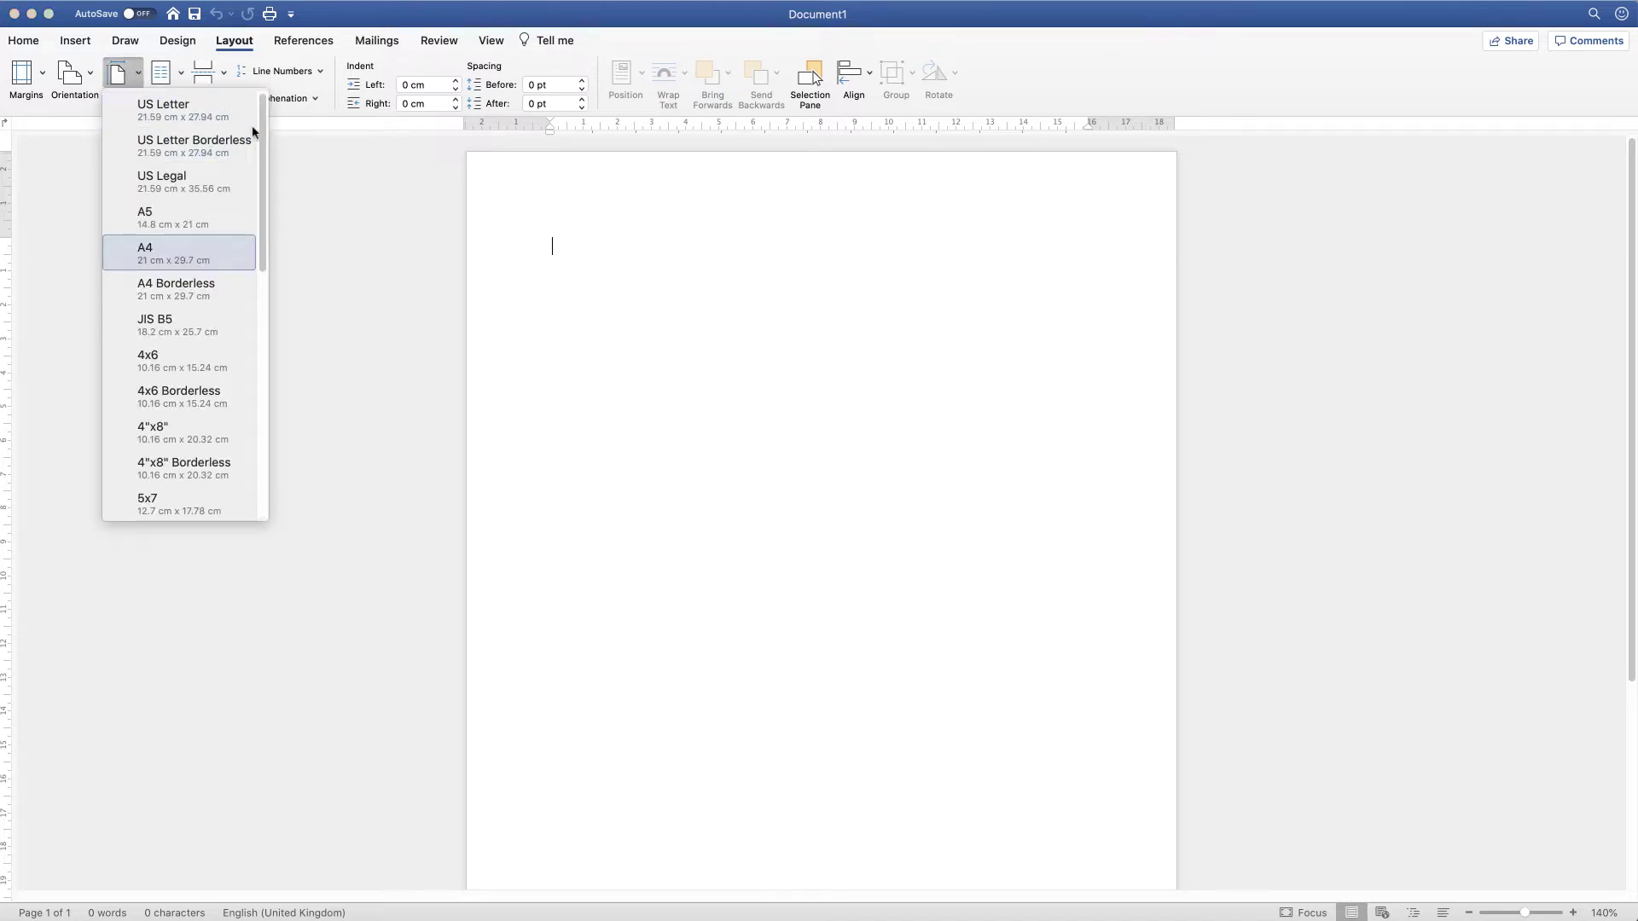
pyautogui.moveTo(262, 128)
pyautogui.mouseDown()
pyautogui.moveTo(271, 359)
pyautogui.moveTo(270, 127)
pyautogui.mouseUp()
pyautogui.click(142, 79)
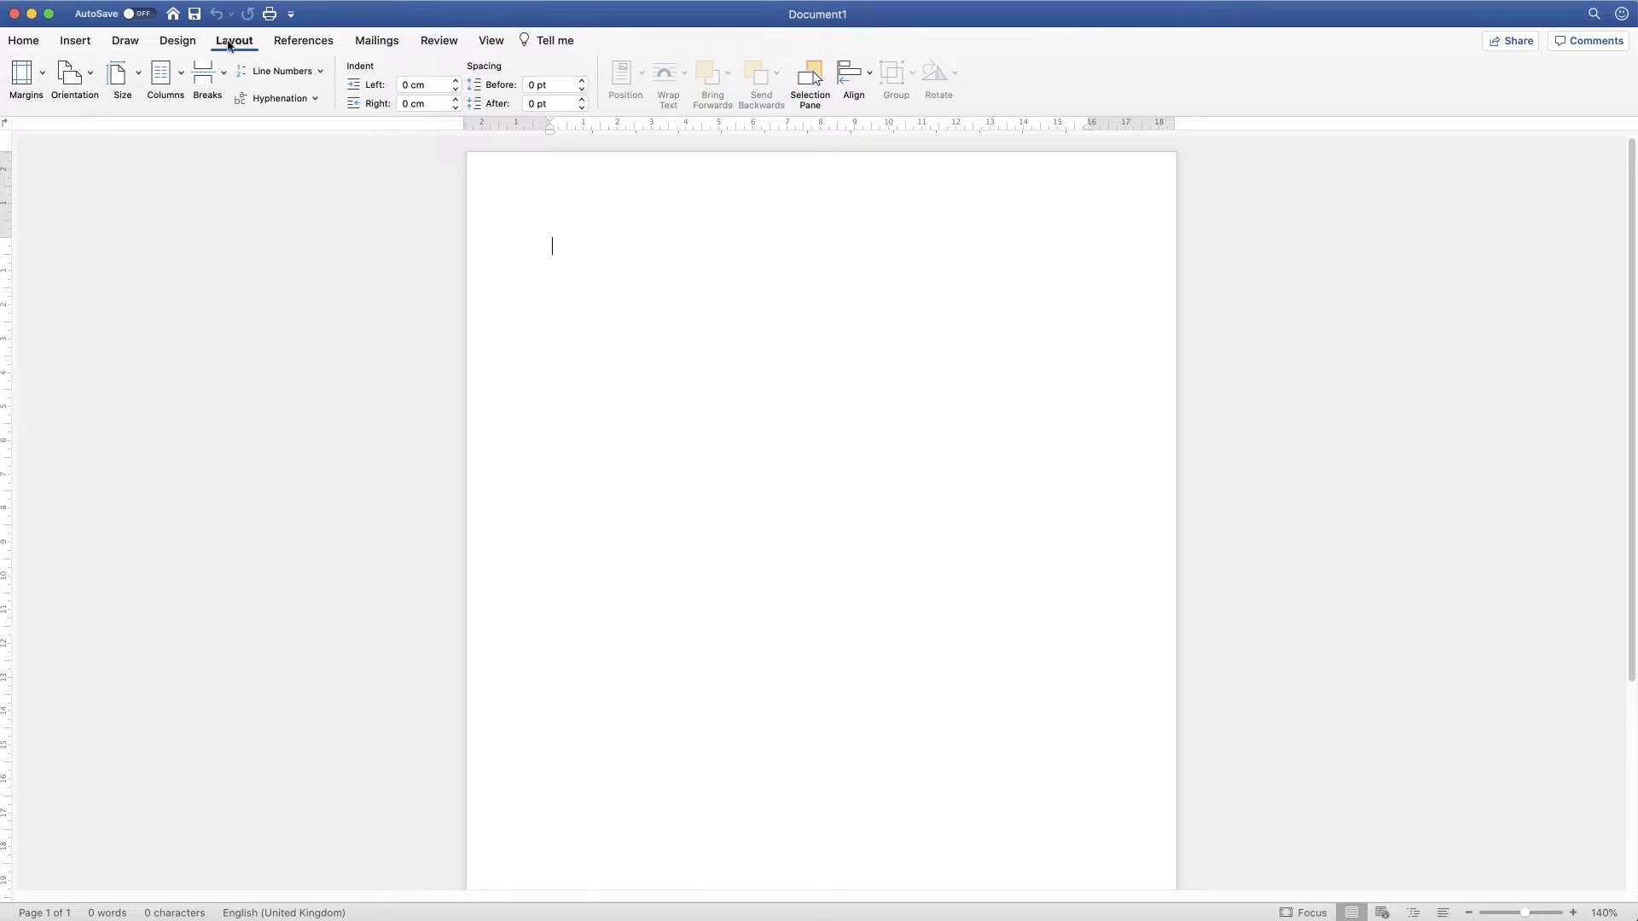
pyautogui.click(93, 78)
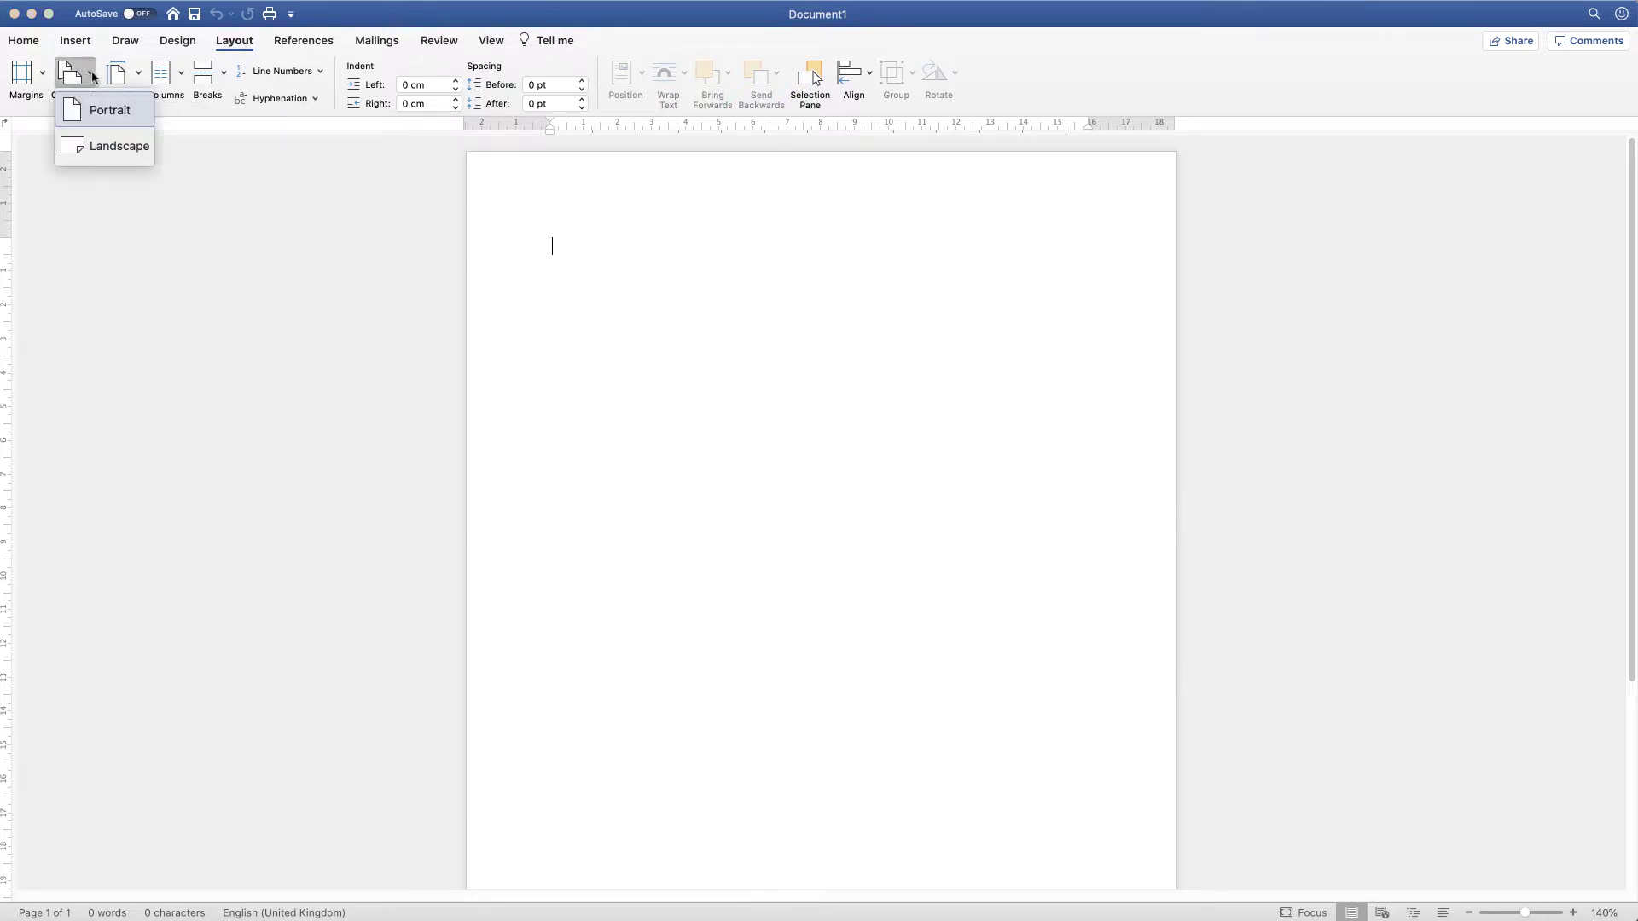
pyautogui.click(117, 150)
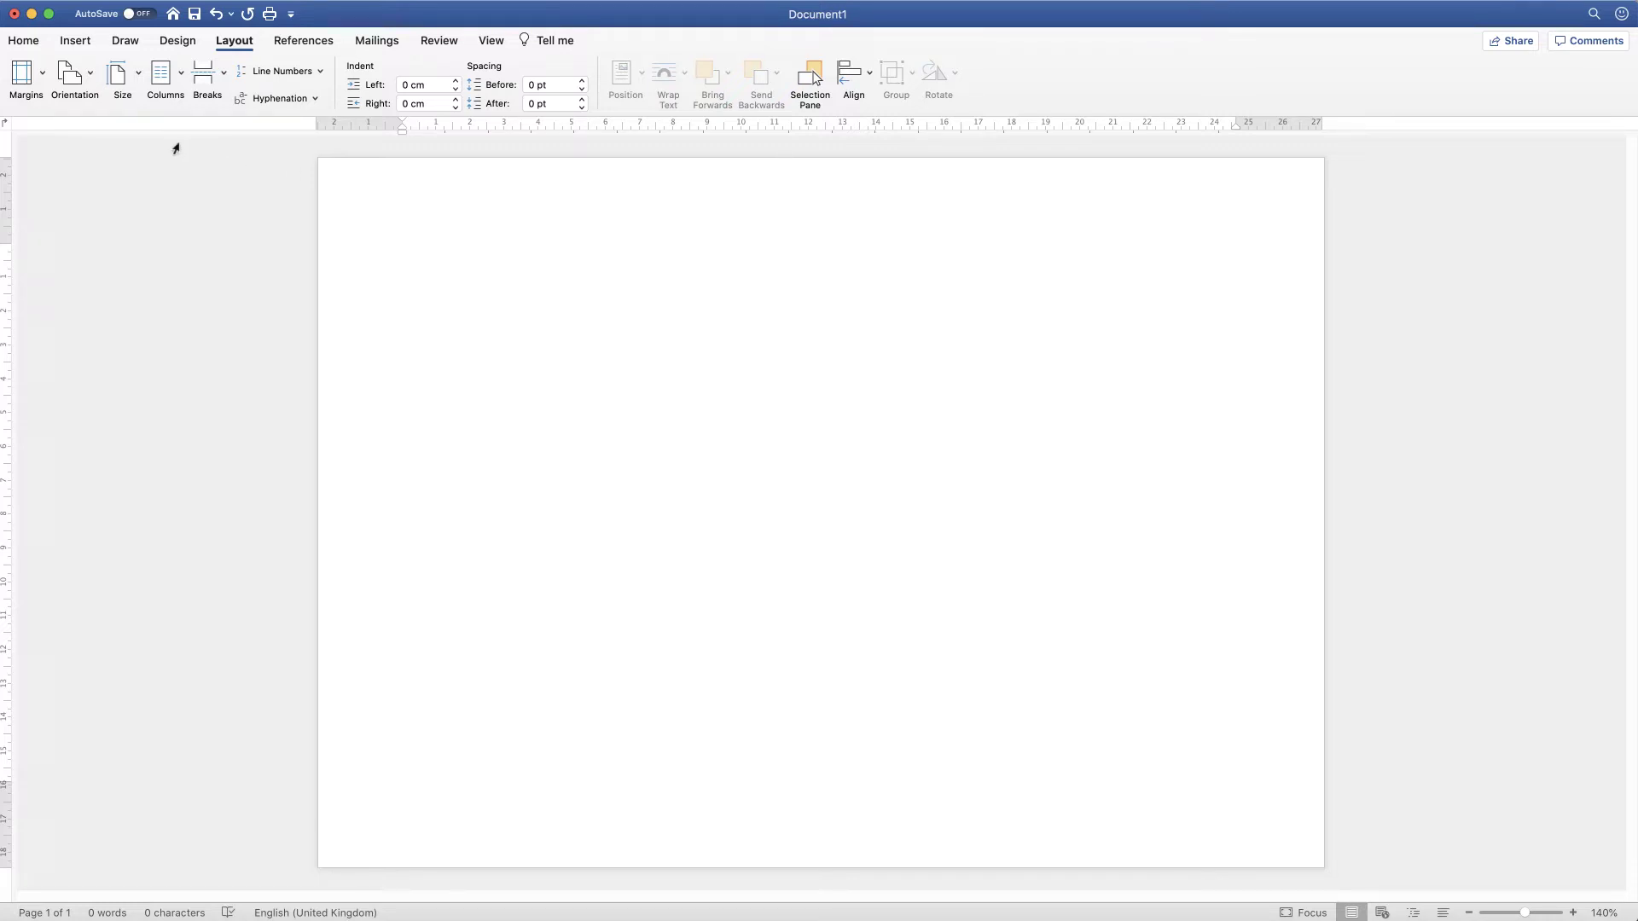
# Enter the letter T on the first line and centre it horizontally on the page.
pyautogui.write('T')
pyautogui.click(26, 42)
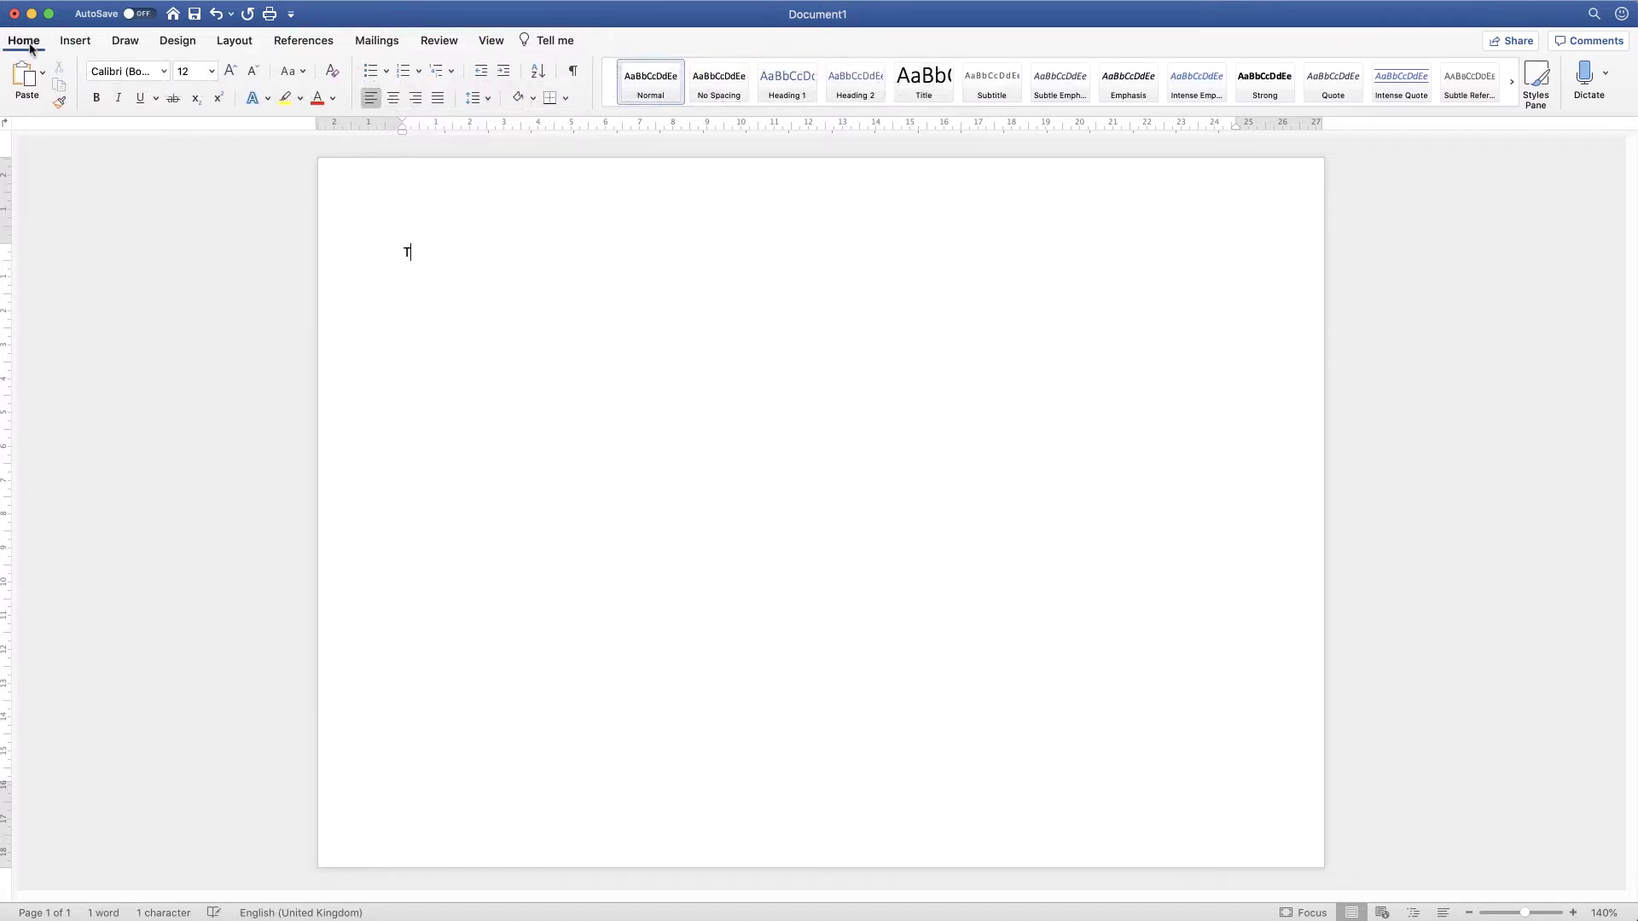
pyautogui.click(394, 102)
# Draw a straight vertical line about 20.2 cm long through the centred T, running nearly the full page height.
pyautogui.click(75, 41)
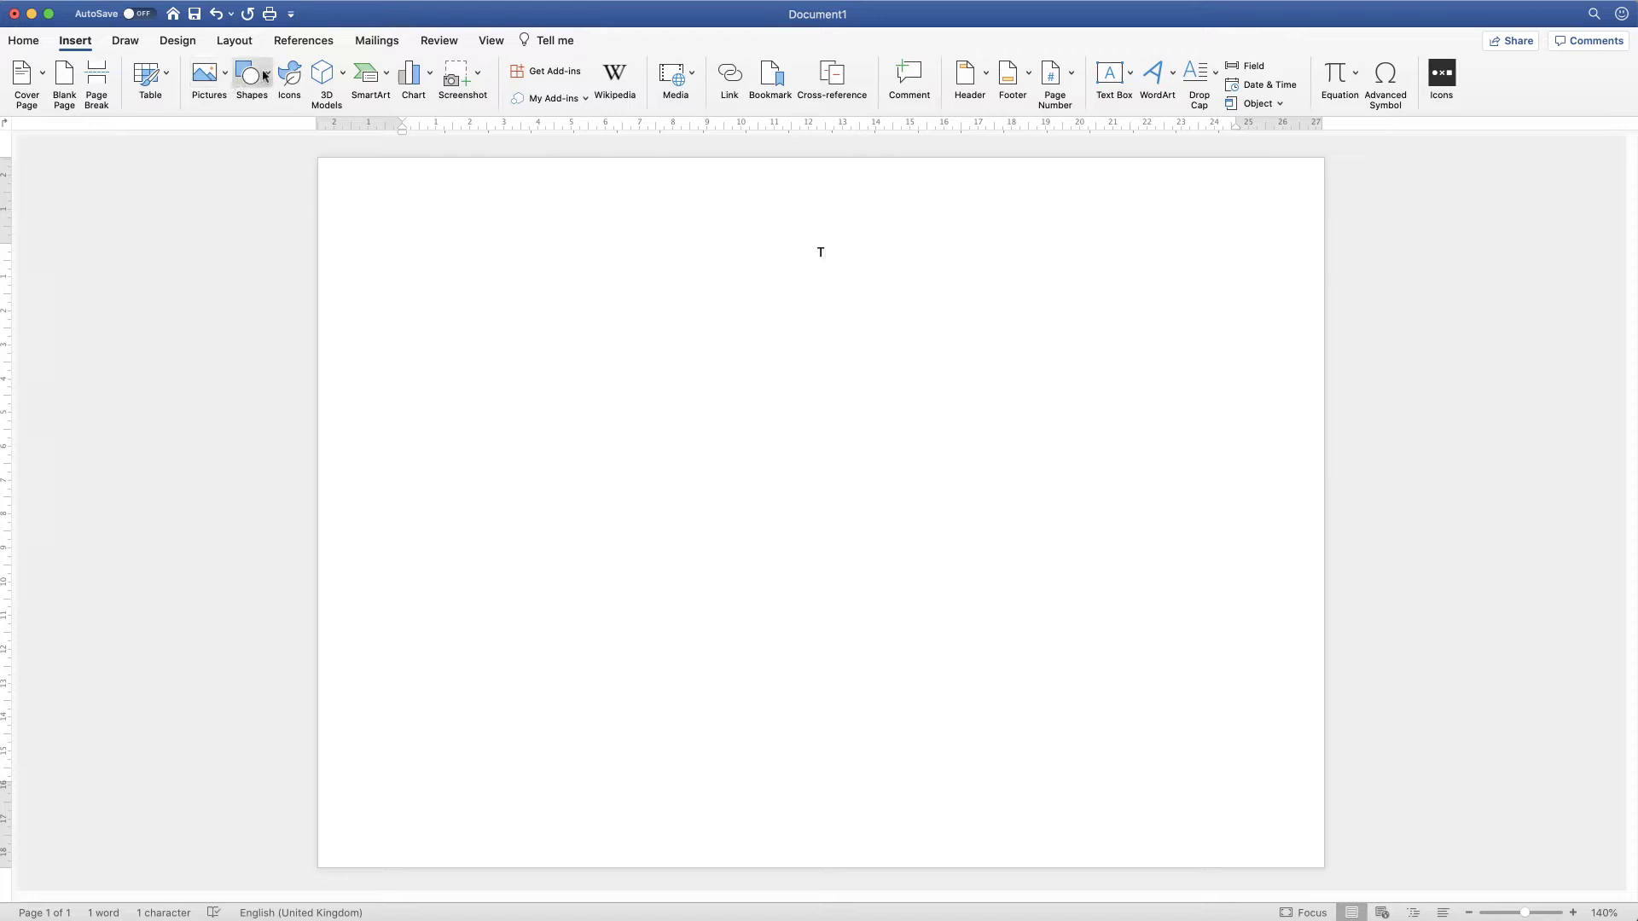
pyautogui.click(269, 79)
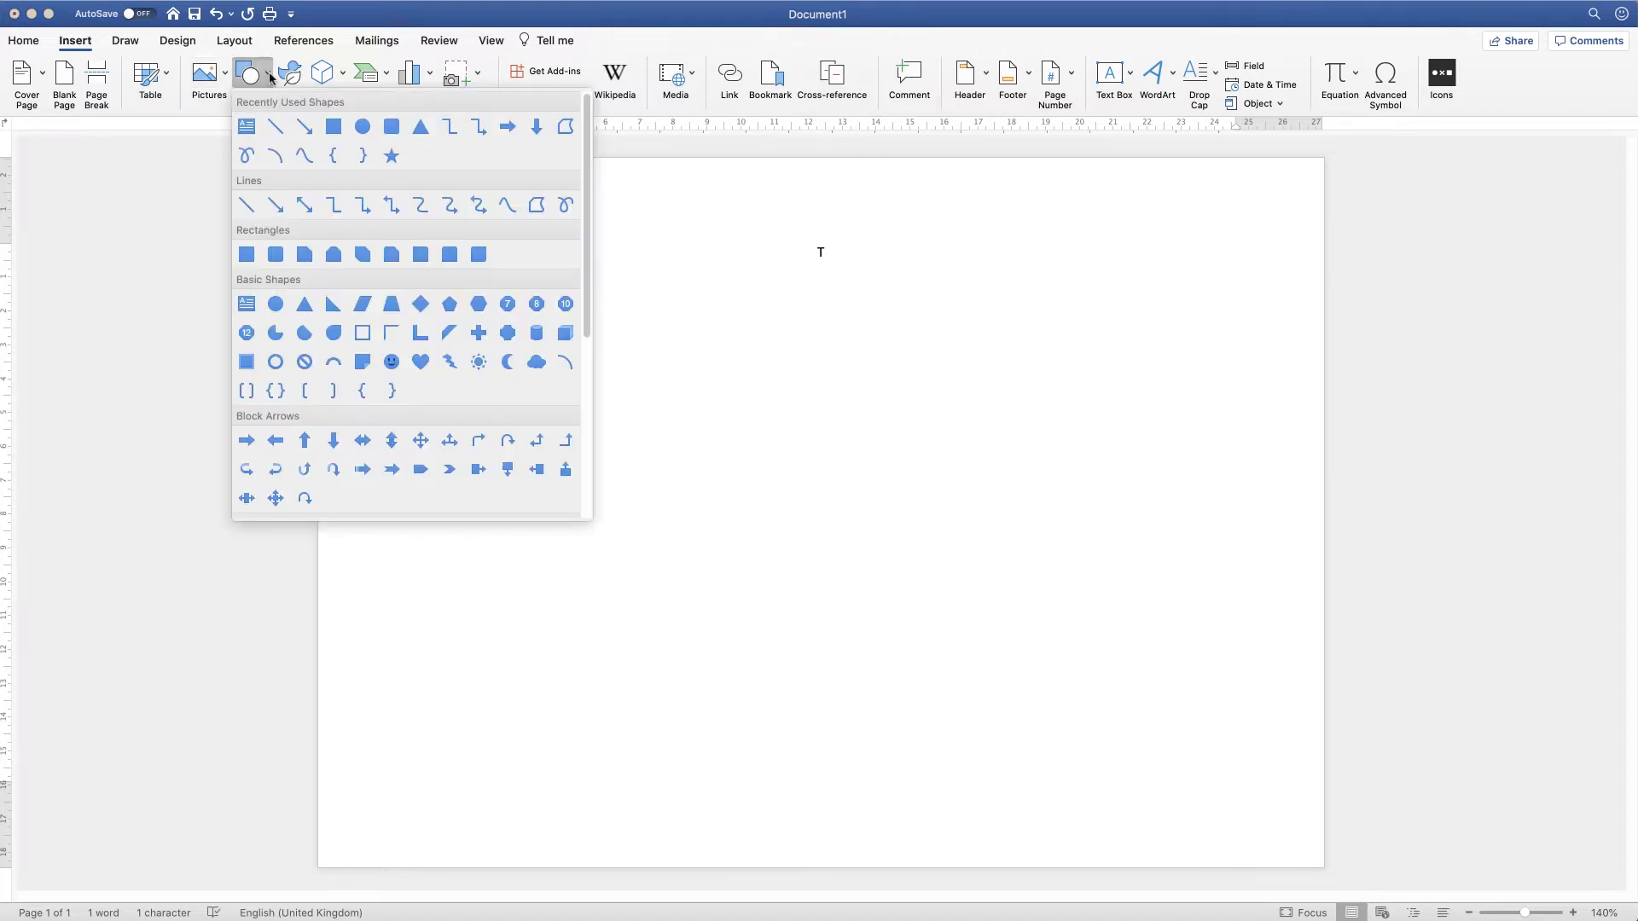
pyautogui.click(274, 127)
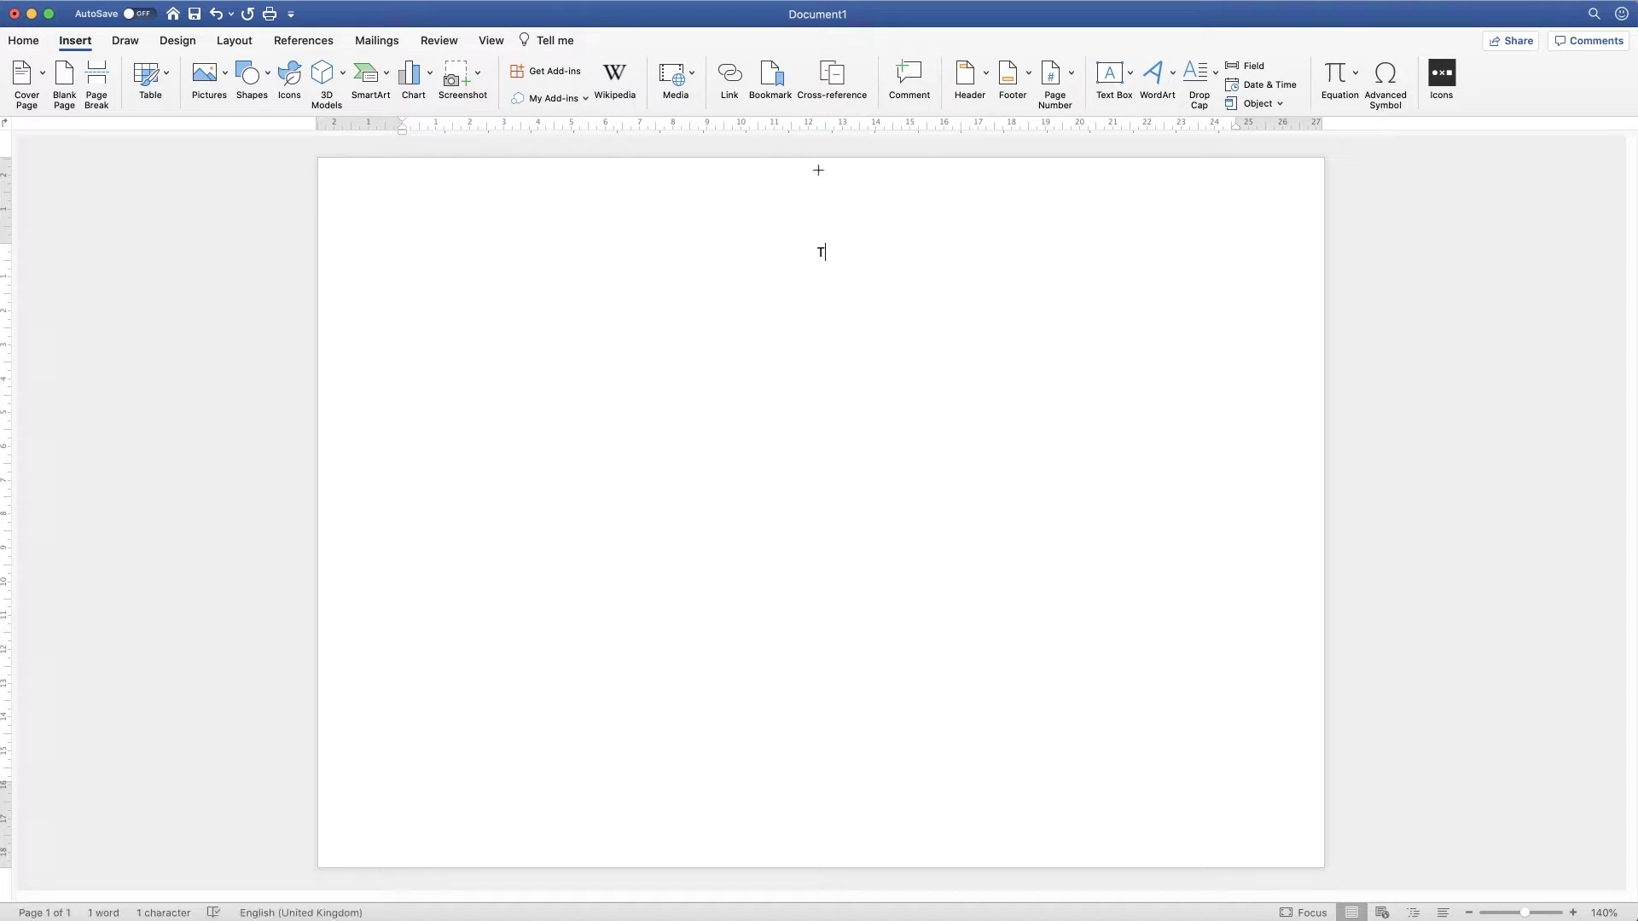
pyautogui.moveTo(818, 170)
pyautogui.mouseDown()
pyautogui.moveTo(822, 854)
pyautogui.moveTo(848, 850)
pyautogui.mouseUp()
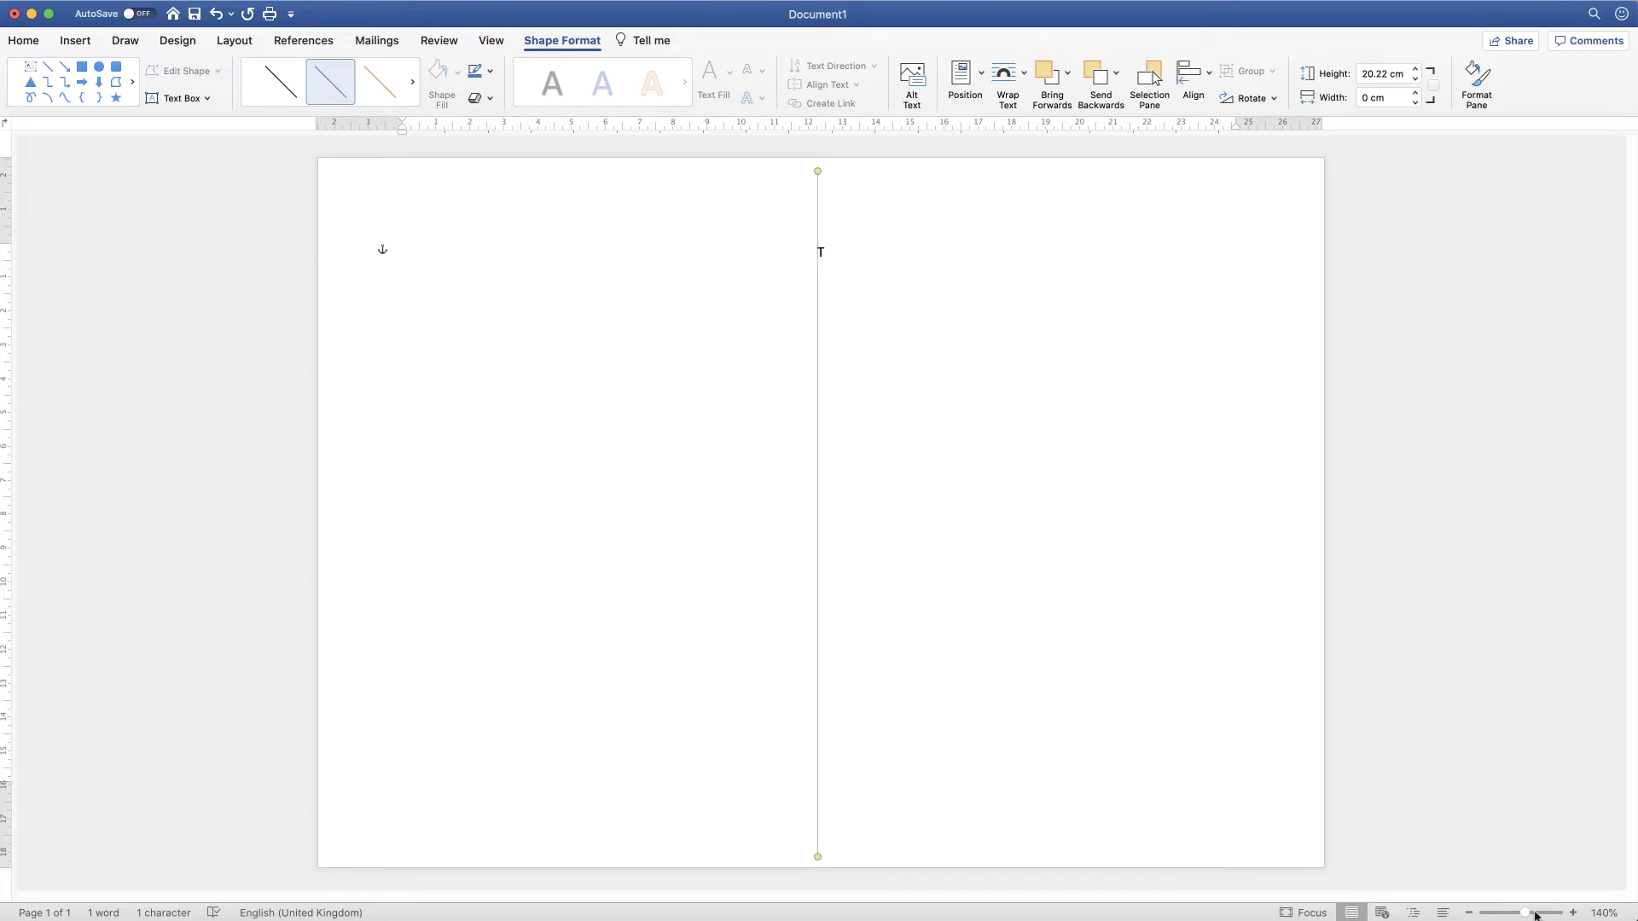
# Check the vertical line's alignment with the letter T and delete the letter.
pyautogui.click(1534, 913)
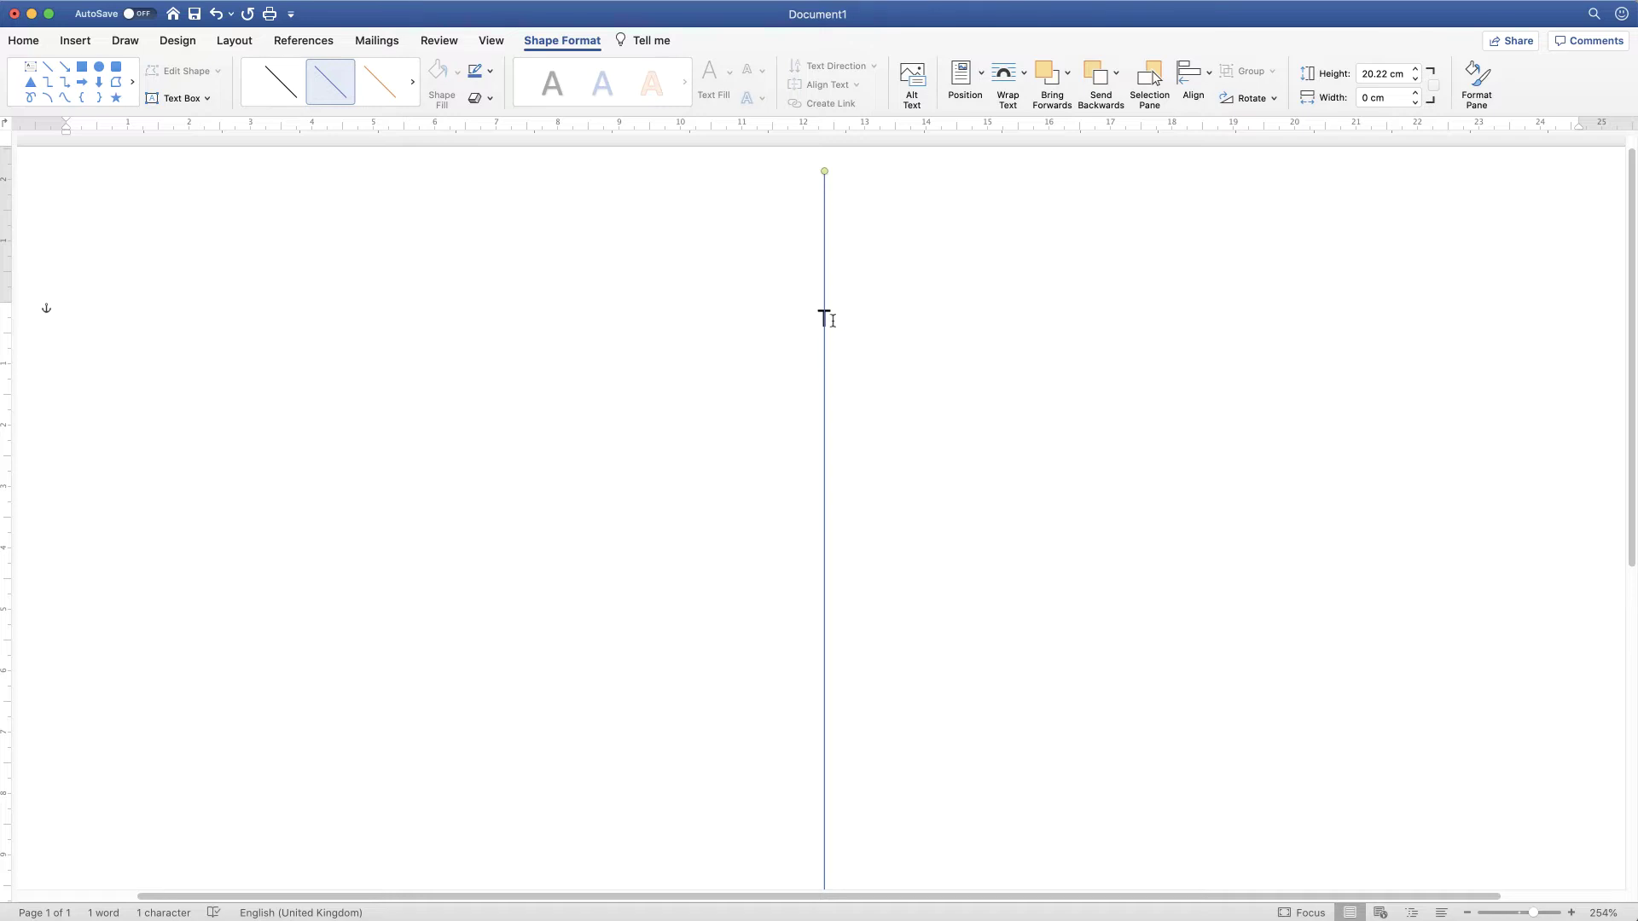
pyautogui.click(833, 322)
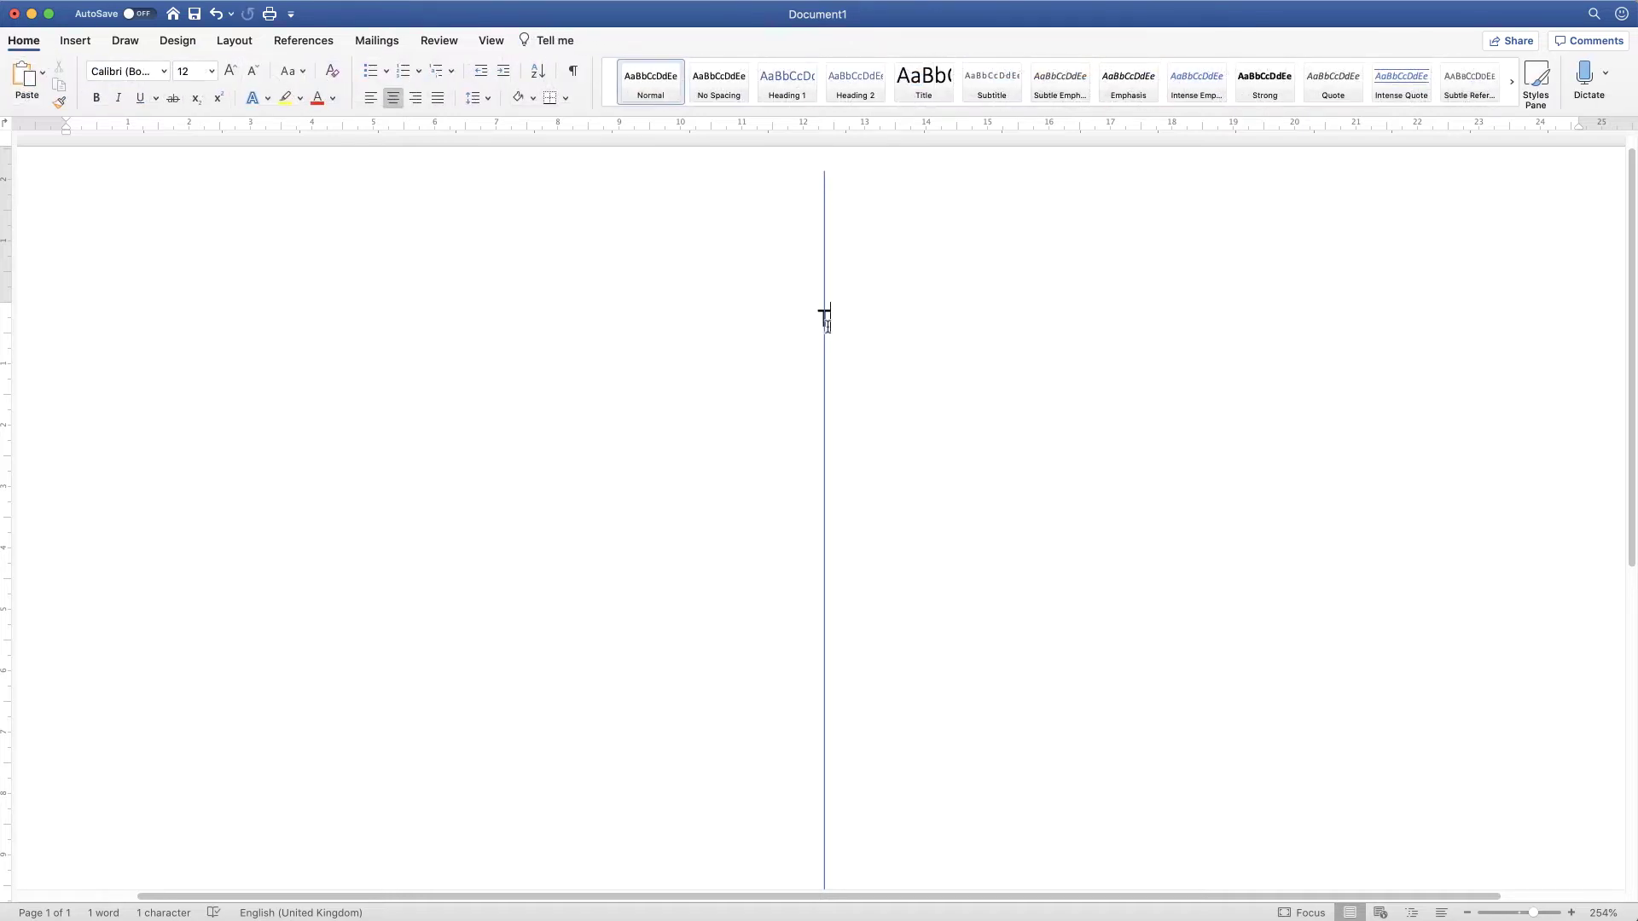
pyautogui.click(1520, 915)
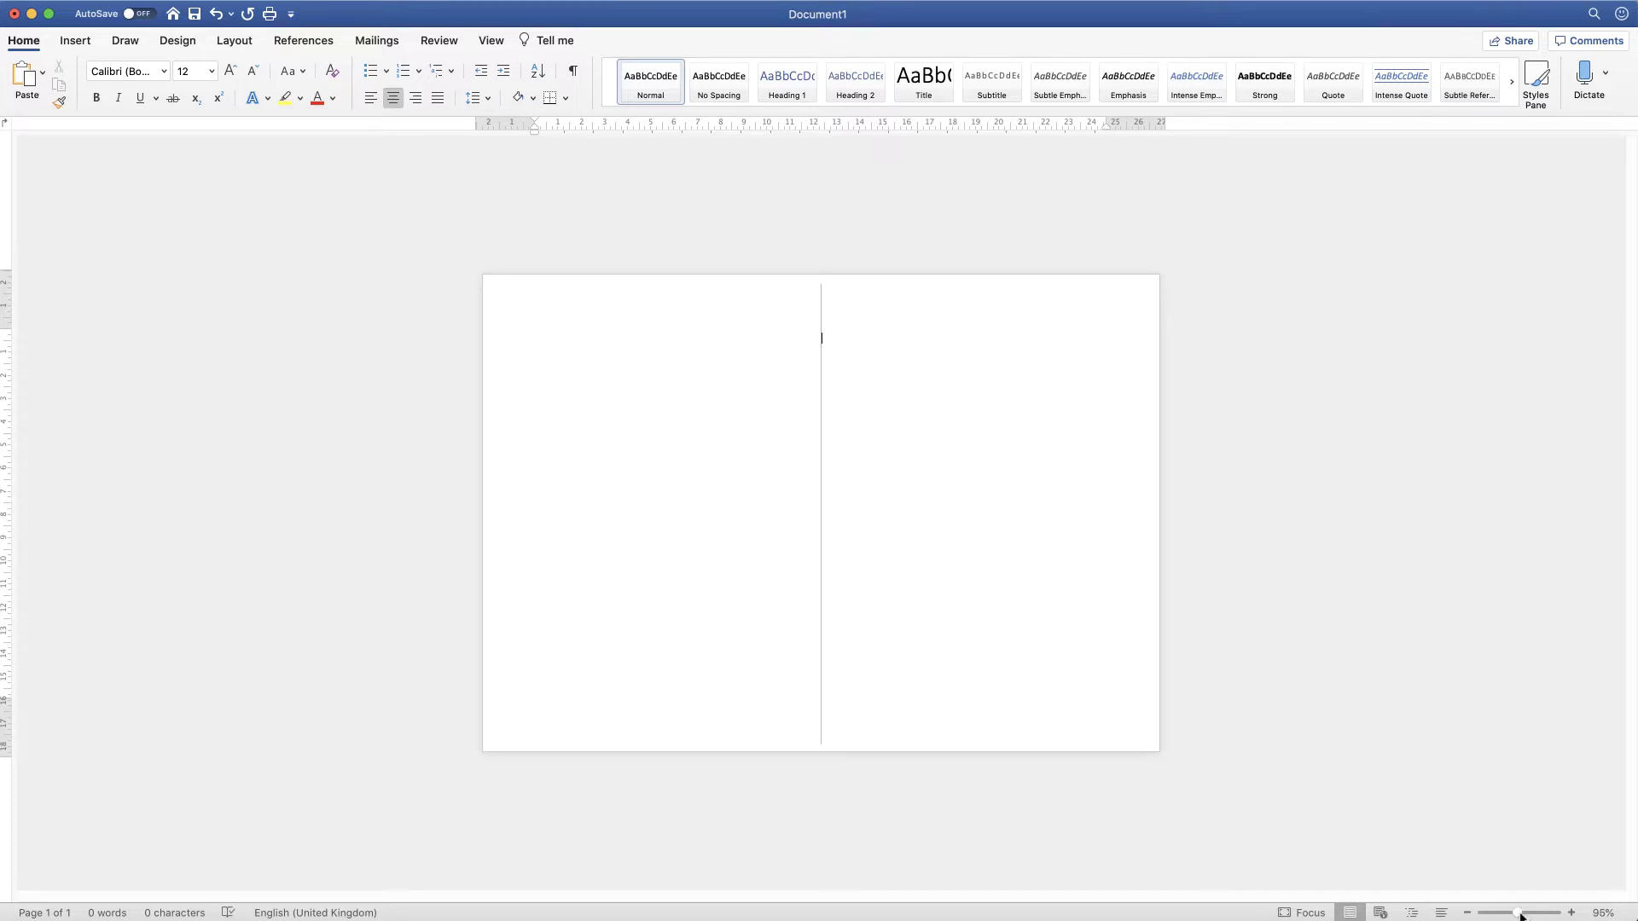
pyautogui.click(1523, 915)
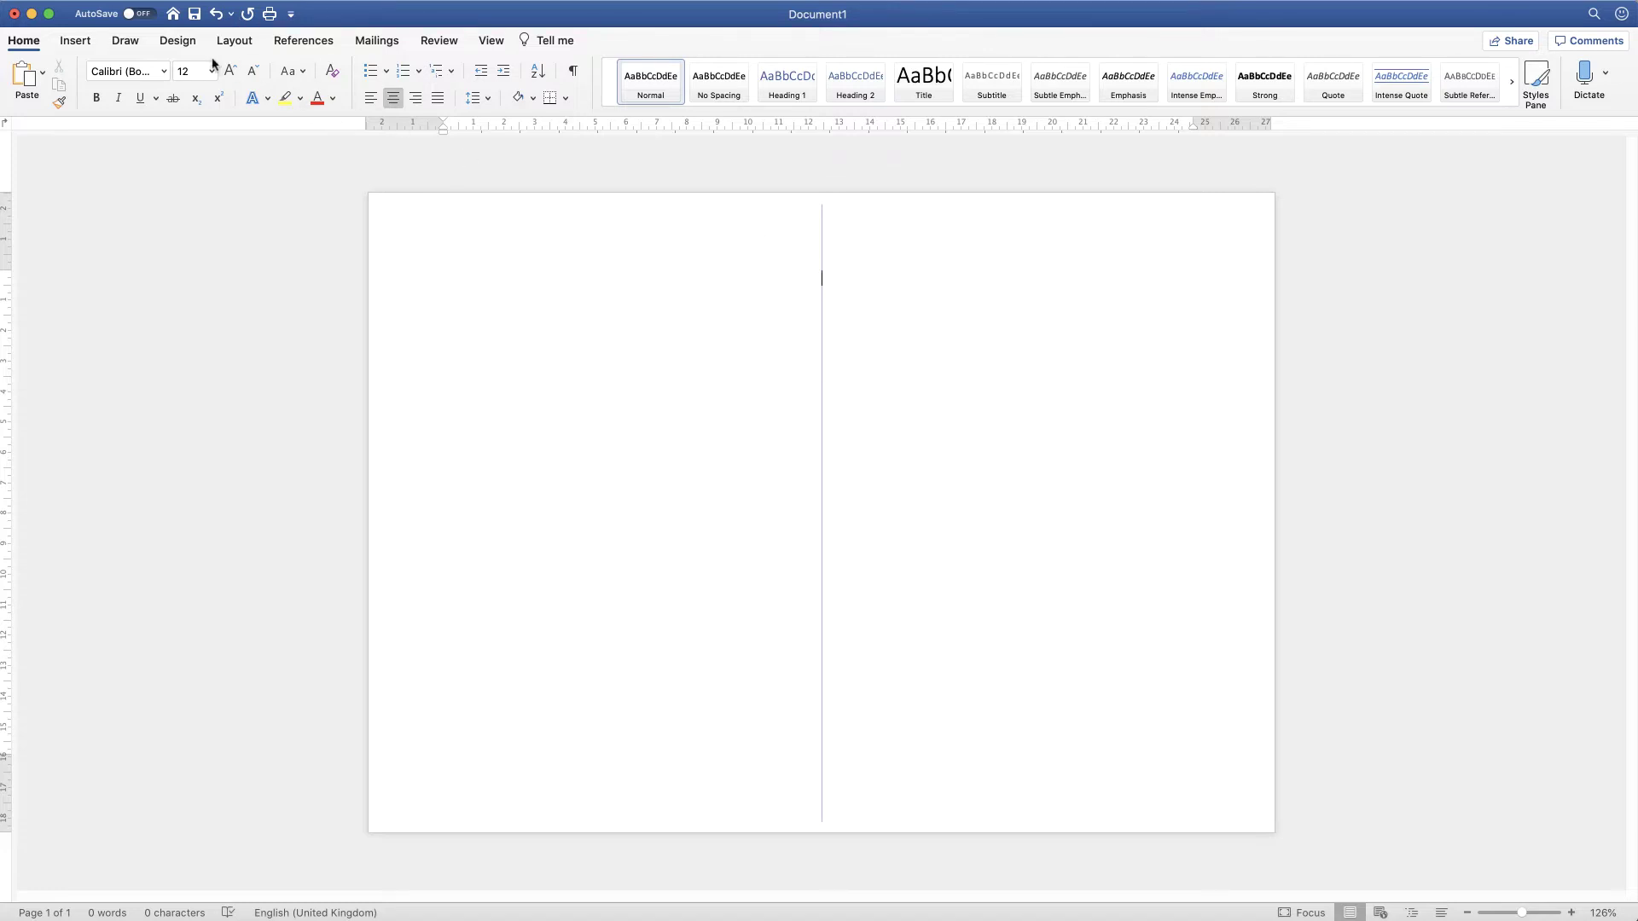
# Set the page colour to a custom red from the colour wheel, slightly darkened with the brightness slider.
pyautogui.click(175, 42)
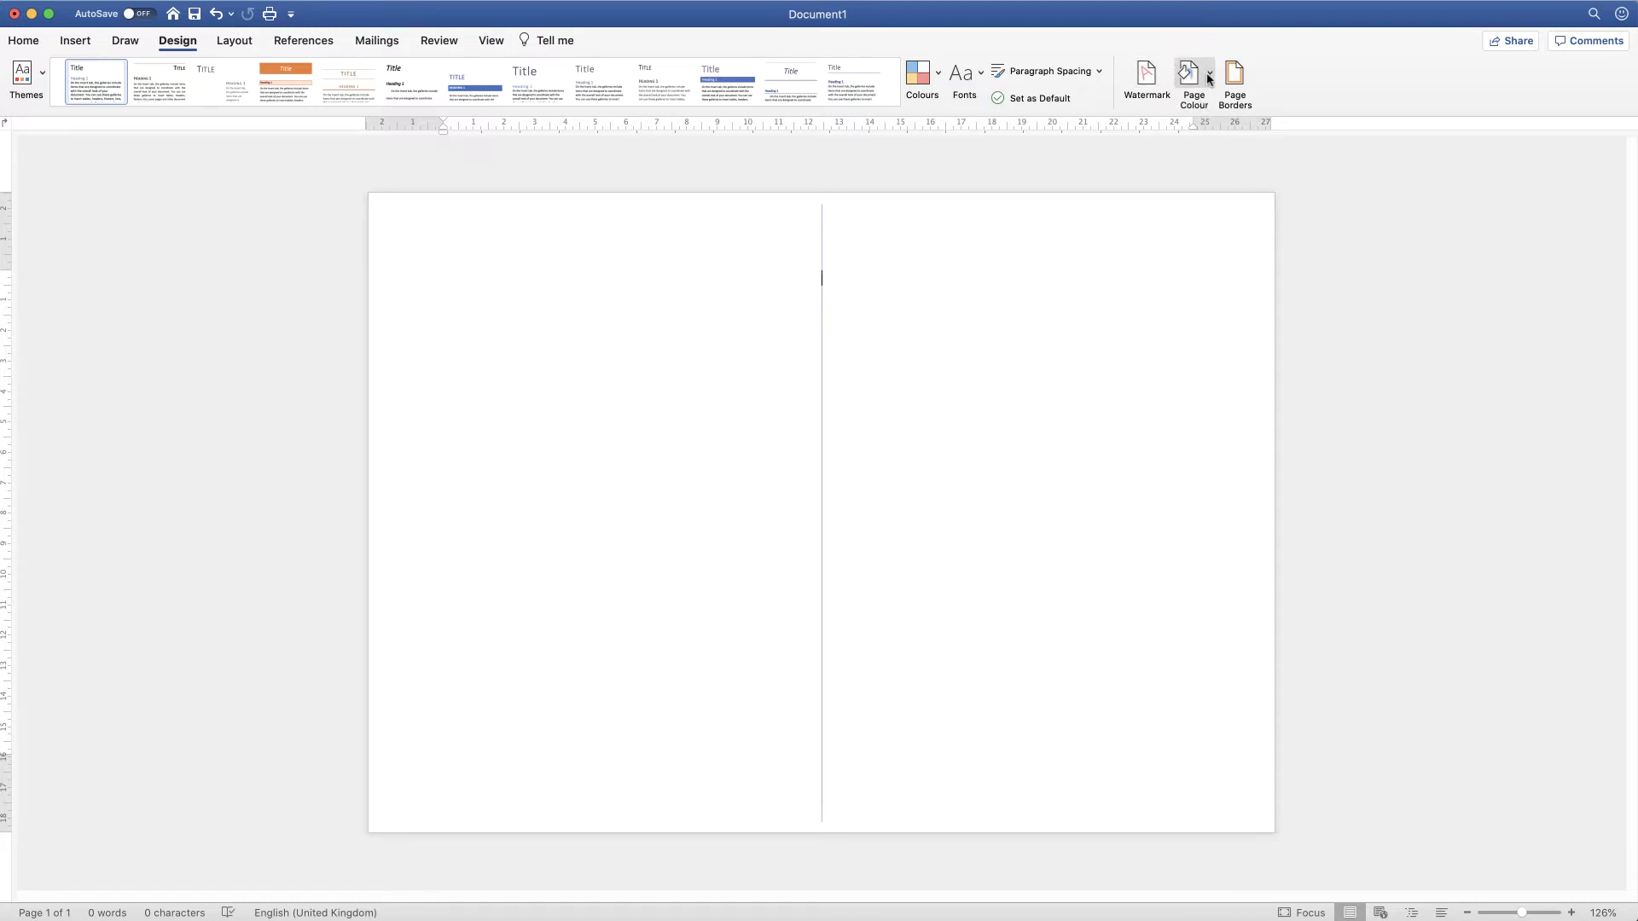
pyautogui.click(1211, 77)
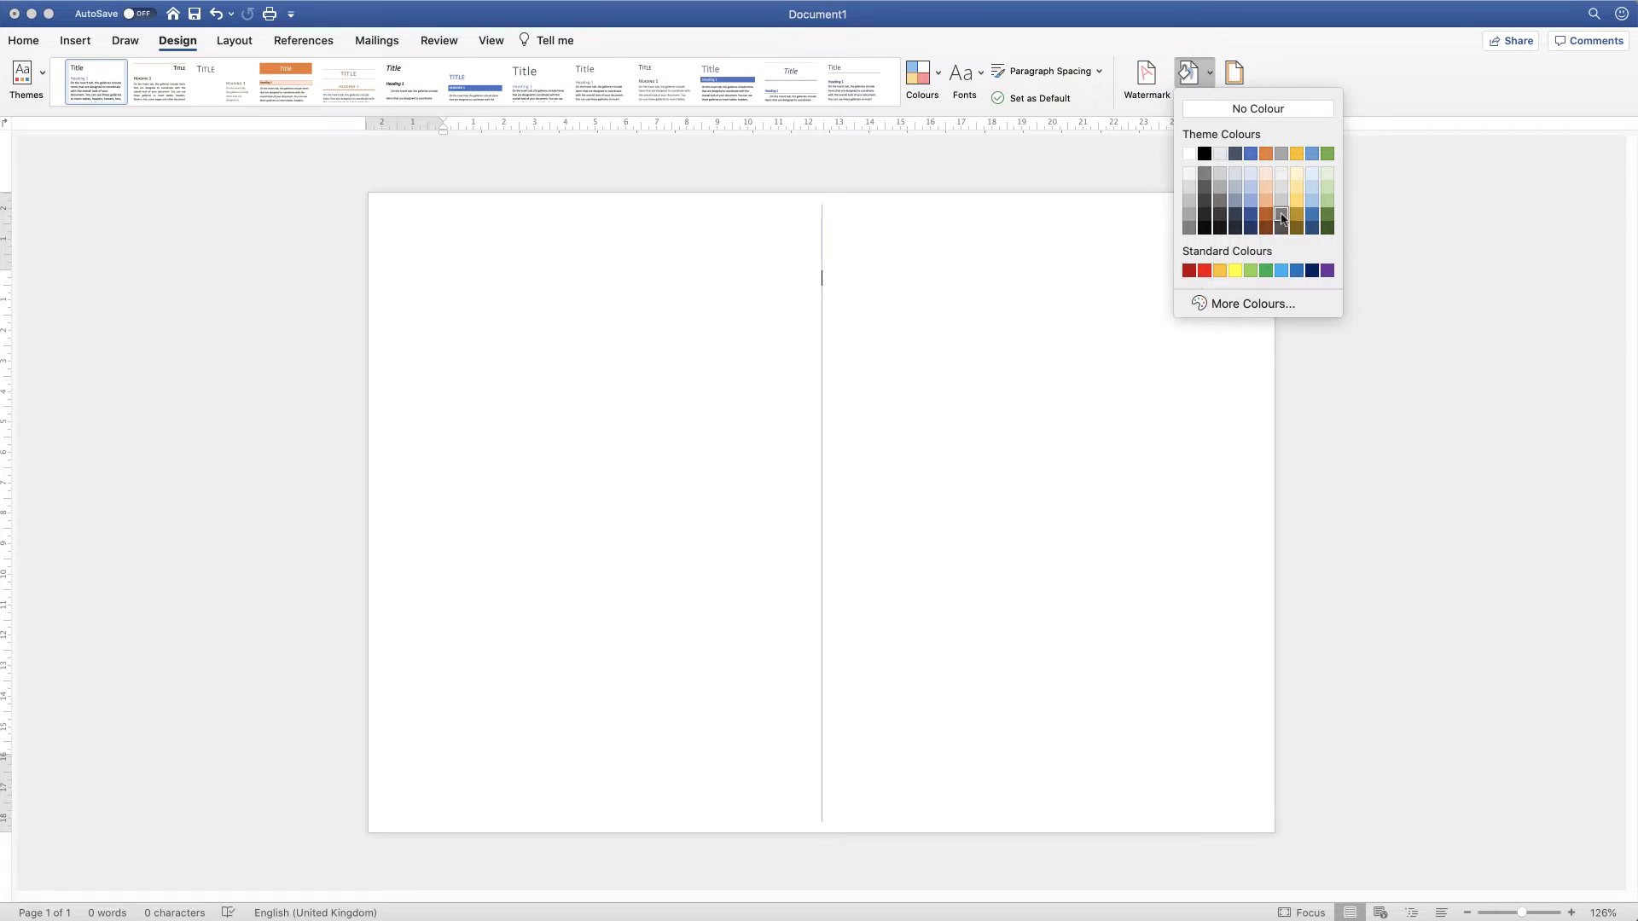
pyautogui.click(1202, 305)
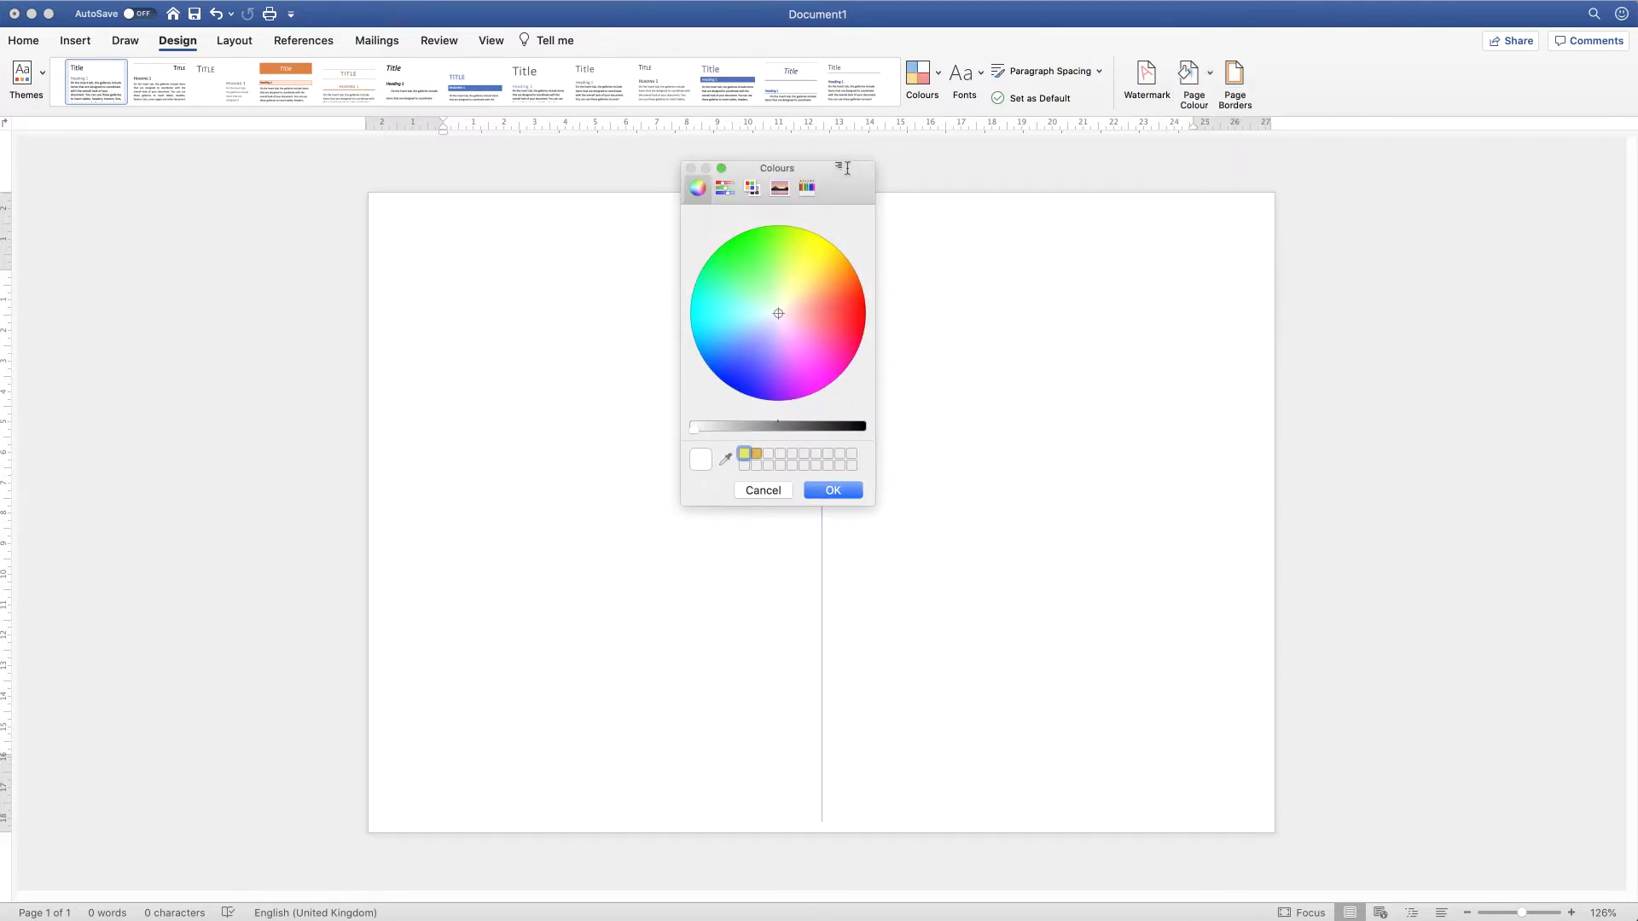
pyautogui.click(724, 190)
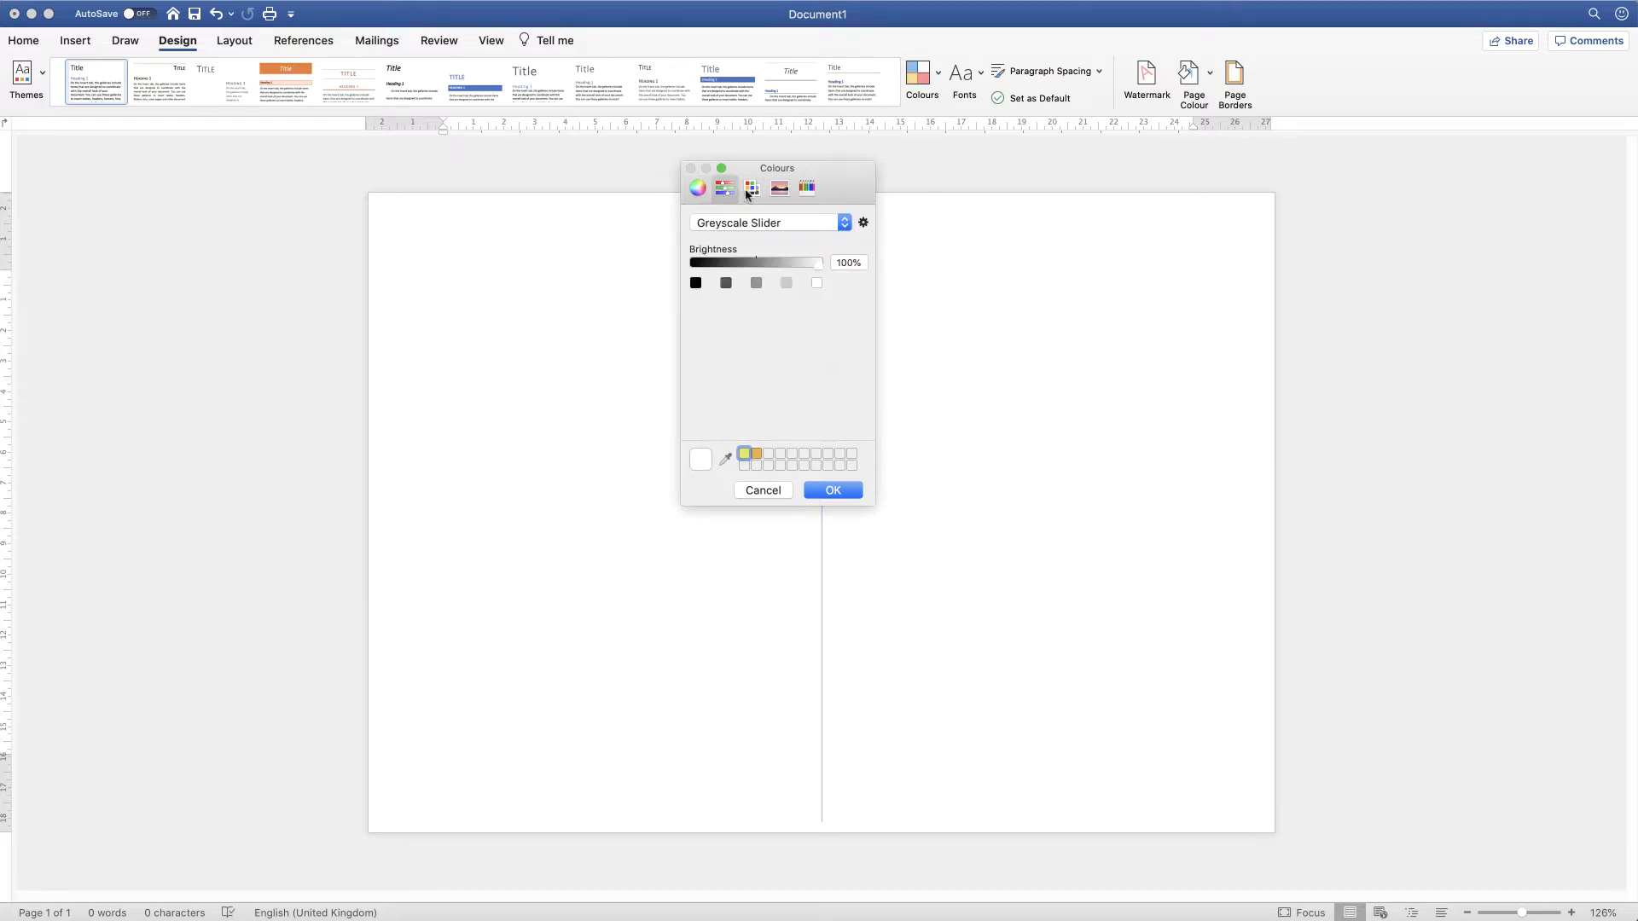
pyautogui.click(751, 189)
pyautogui.click(779, 189)
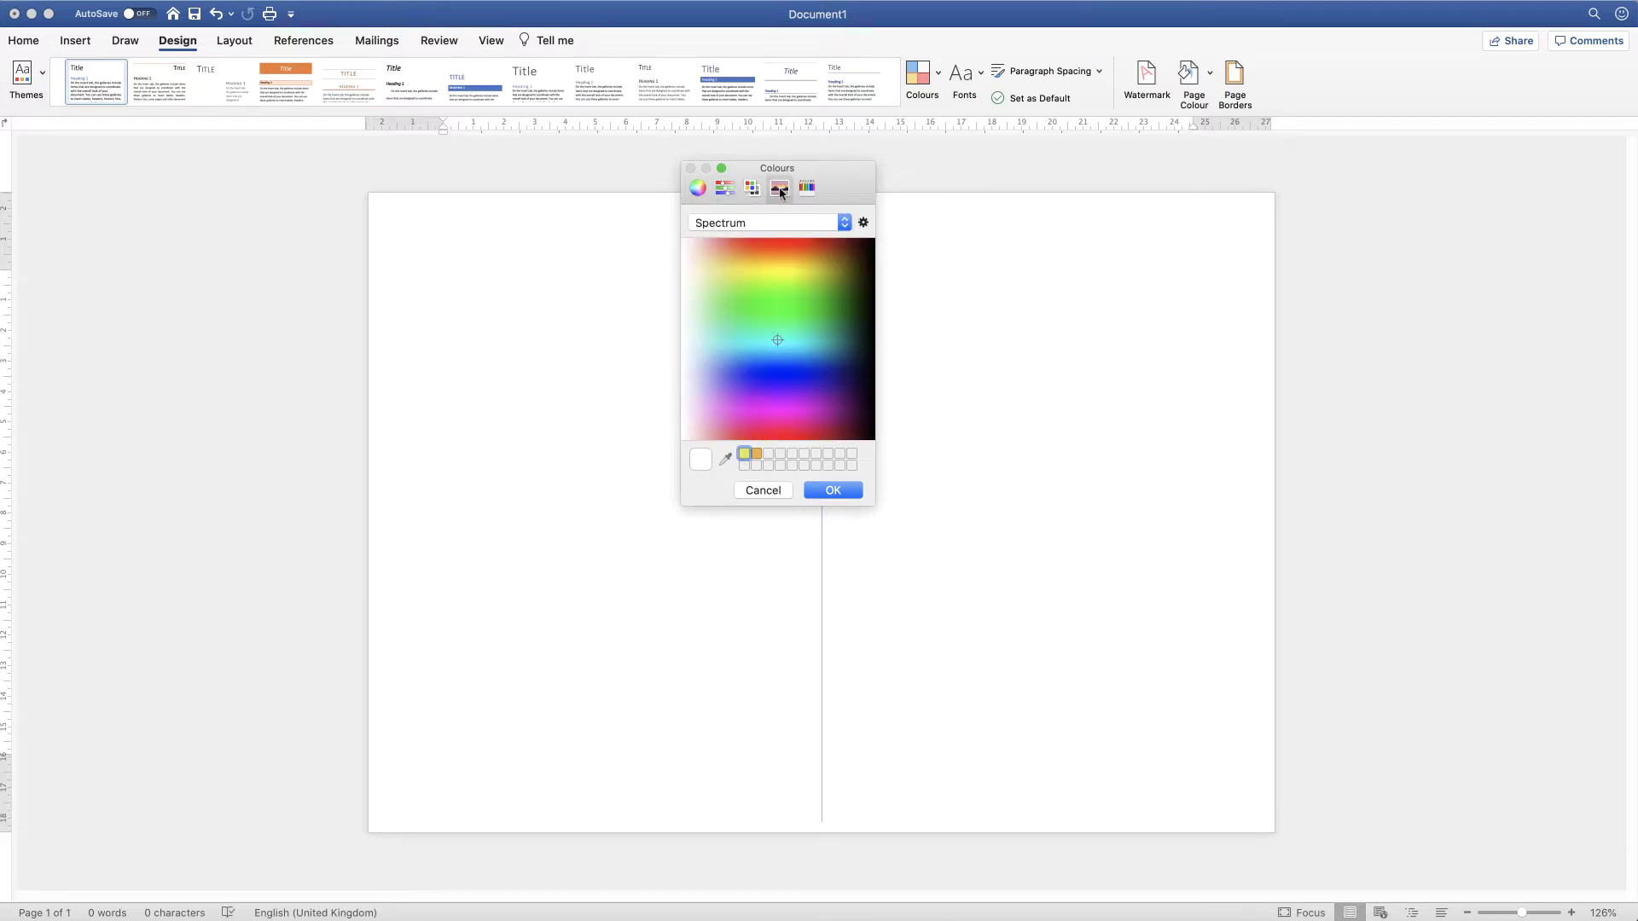
pyautogui.click(808, 189)
pyautogui.click(699, 192)
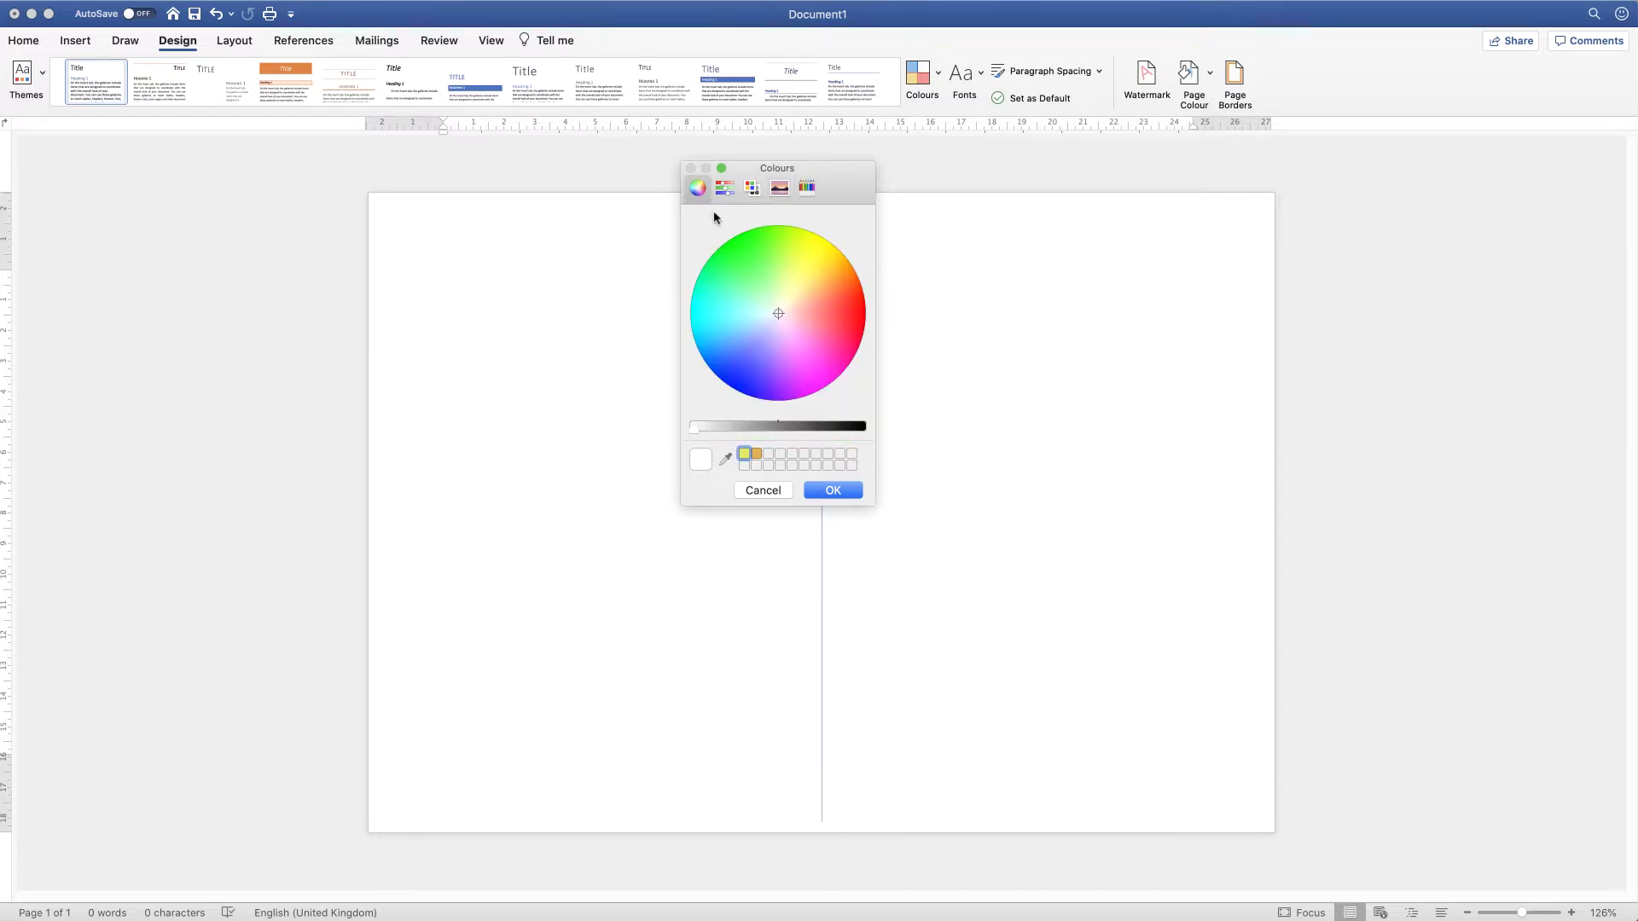
pyautogui.click(725, 459)
pyautogui.click(741, 339)
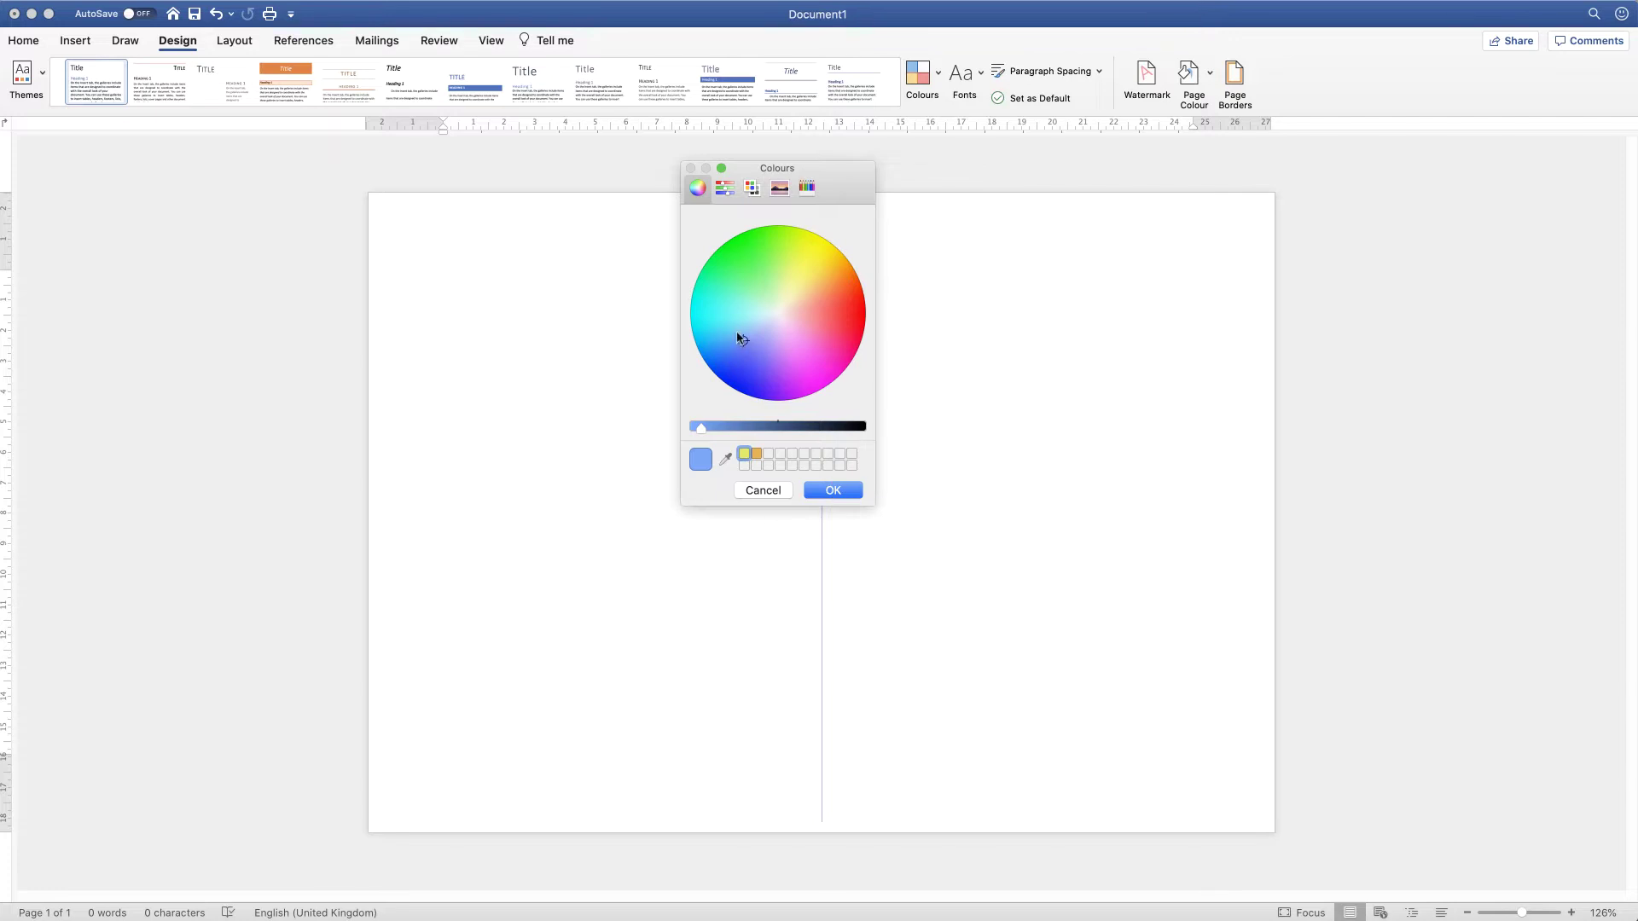
pyautogui.moveTo(742, 341)
pyautogui.mouseDown()
pyautogui.moveTo(837, 318)
pyautogui.moveTo(845, 350)
pyautogui.moveTo(811, 305)
pyautogui.moveTo(843, 280)
pyautogui.moveTo(852, 303)
pyautogui.moveTo(867, 290)
pyautogui.moveTo(868, 318)
pyautogui.mouseUp()
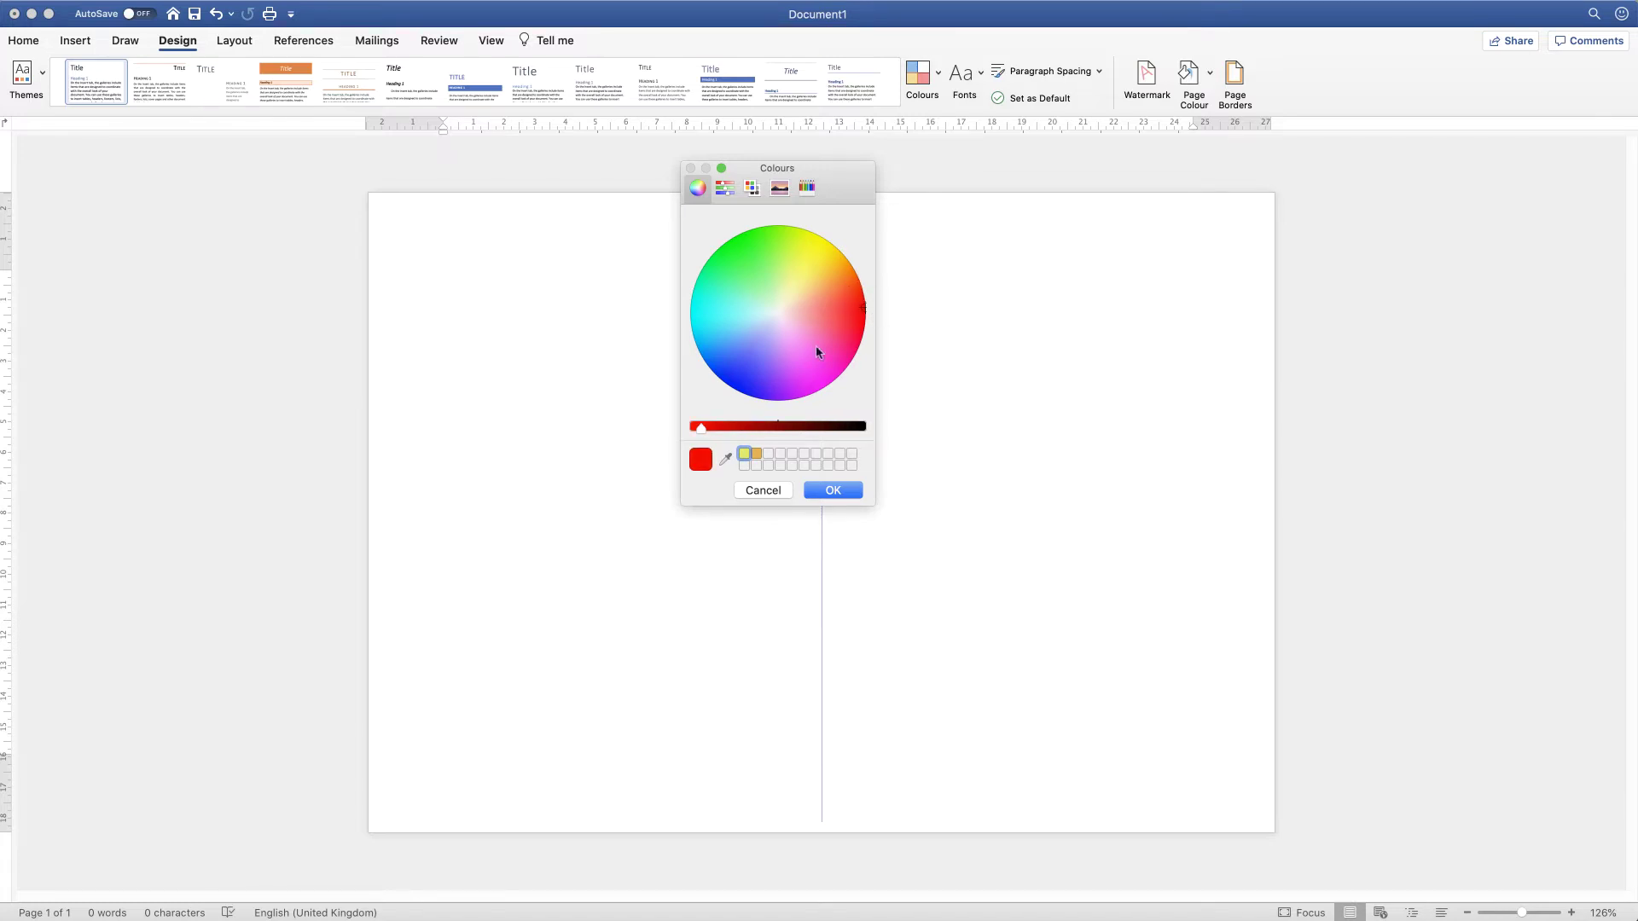
pyautogui.moveTo(702, 427); pyautogui.dragTo(732, 429)
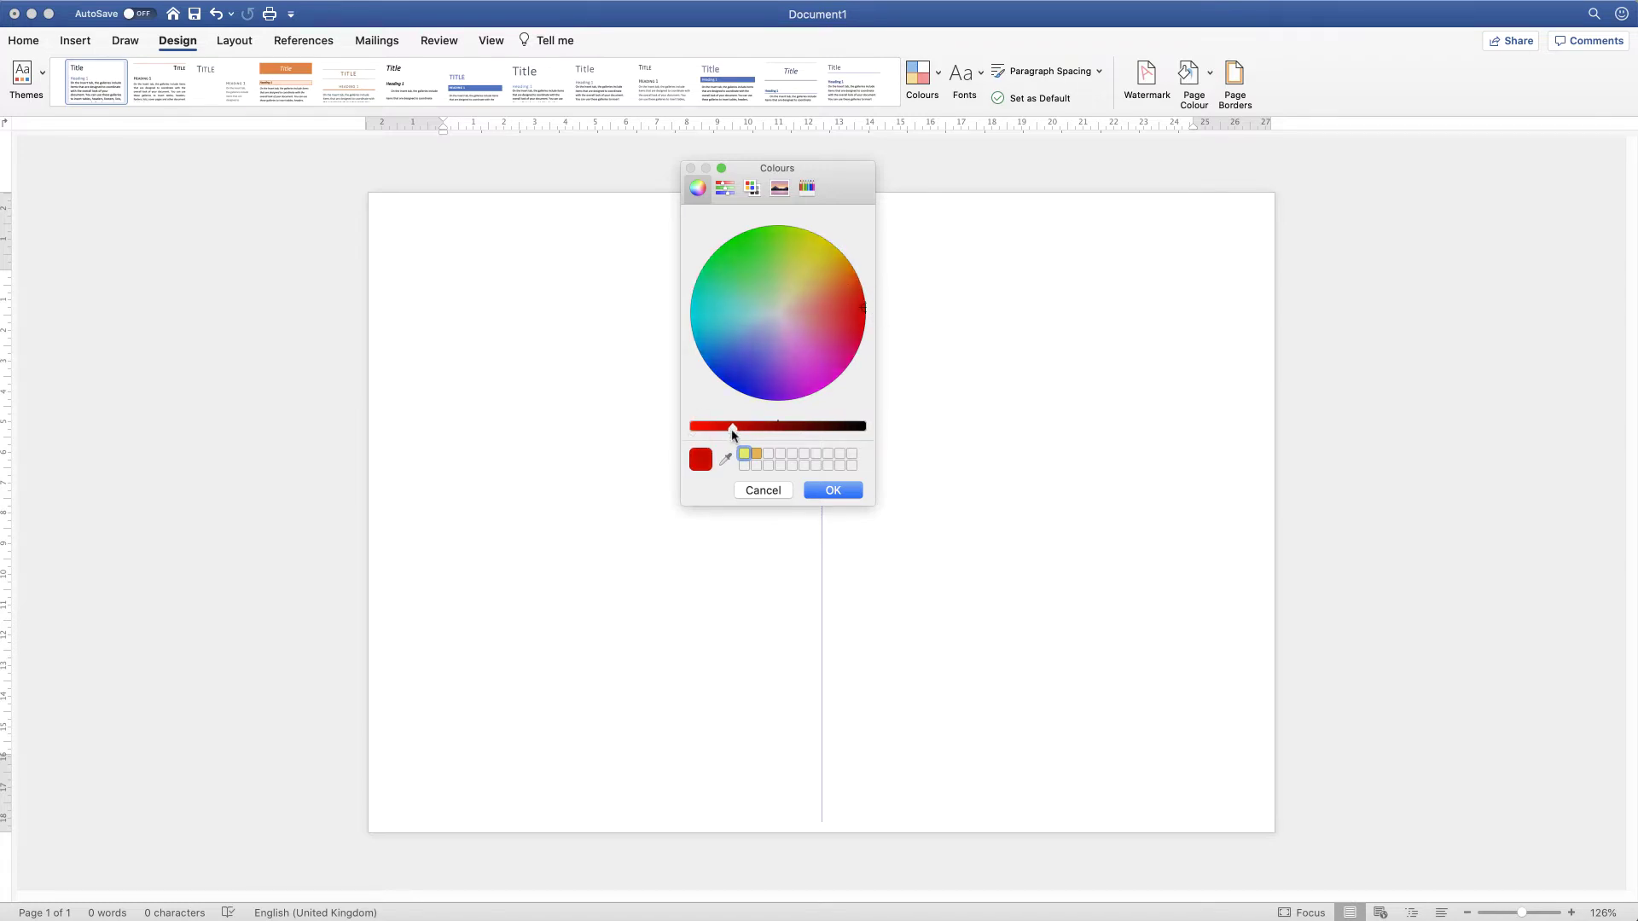
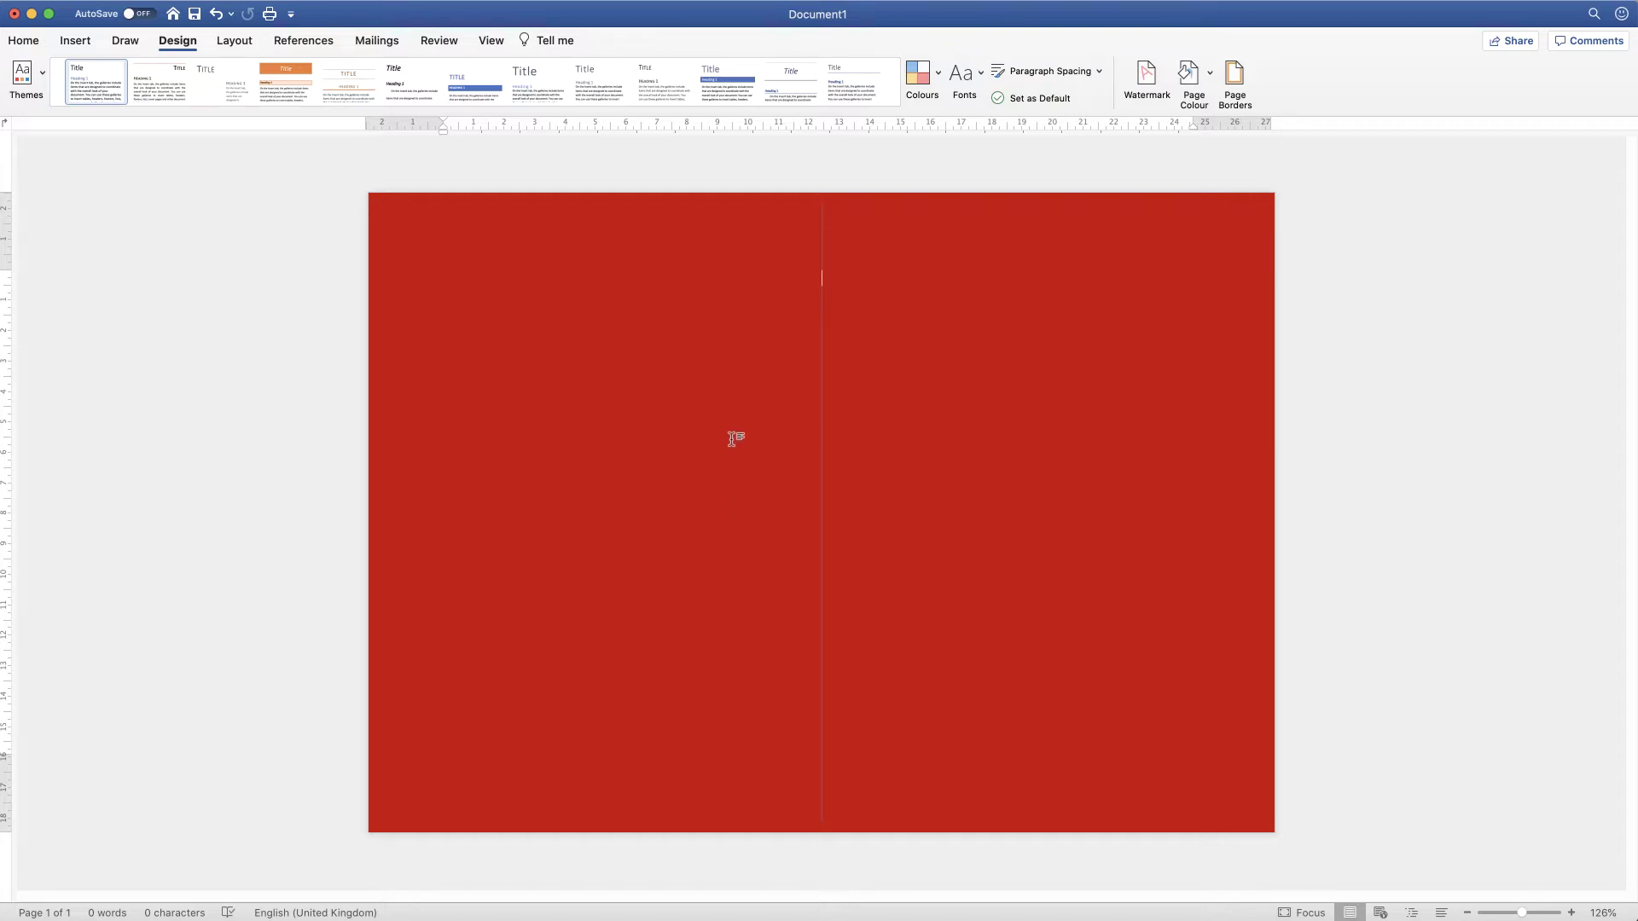
# Draw a text box about 20.98 cm high and 14.86 cm wide covering the page's left half up to the centre line.
pyautogui.click(74, 42)
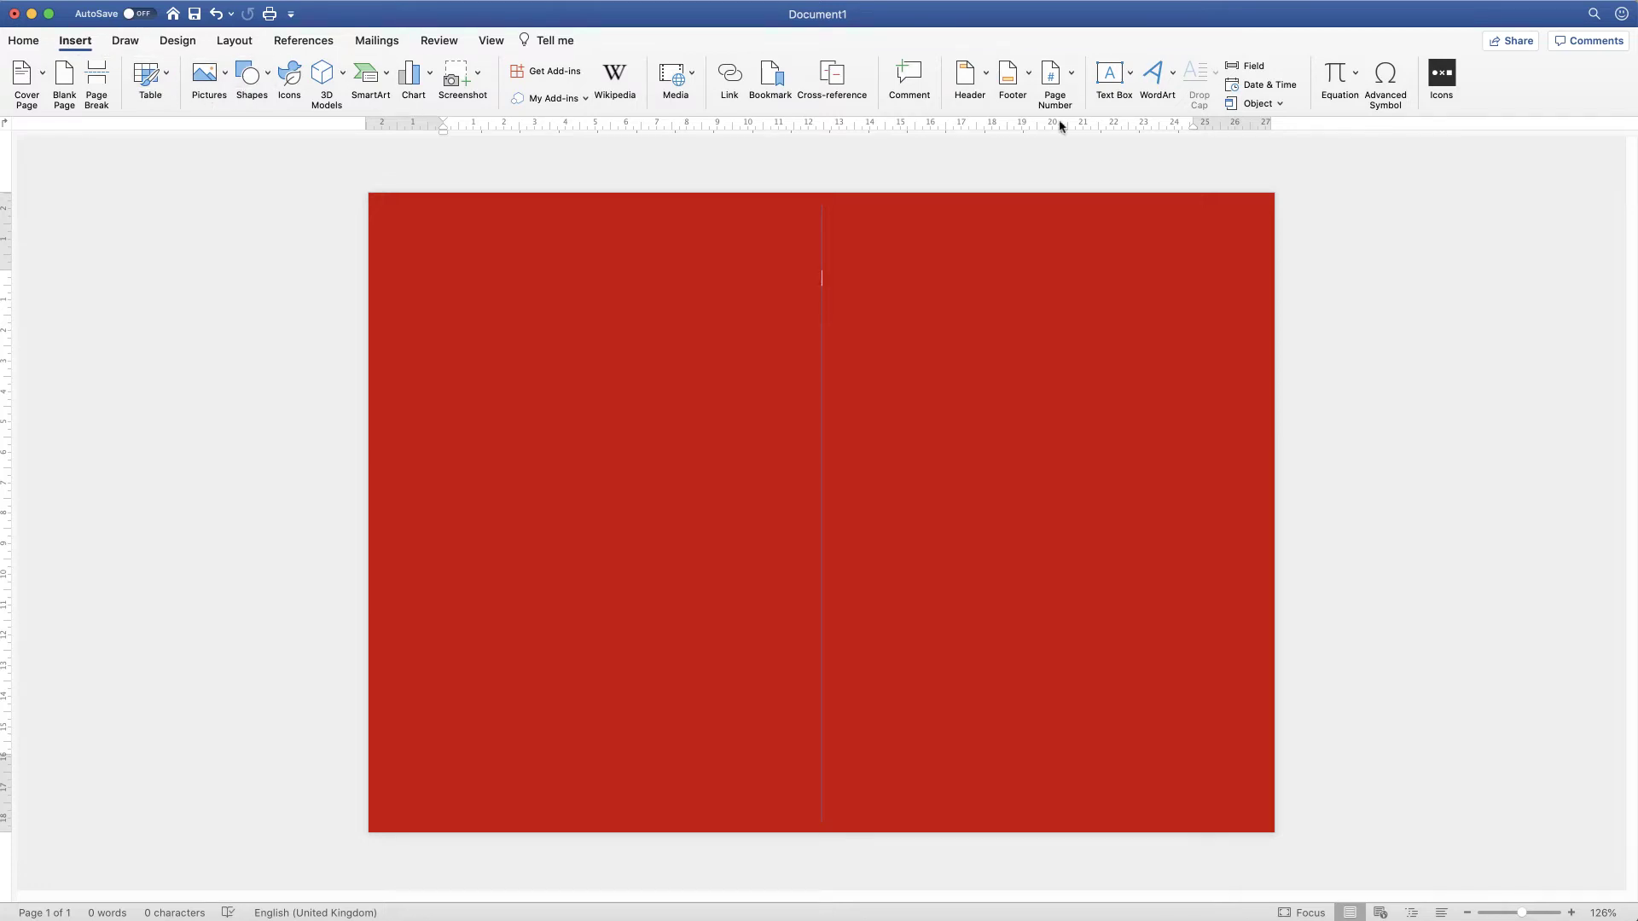
pyautogui.click(1130, 76)
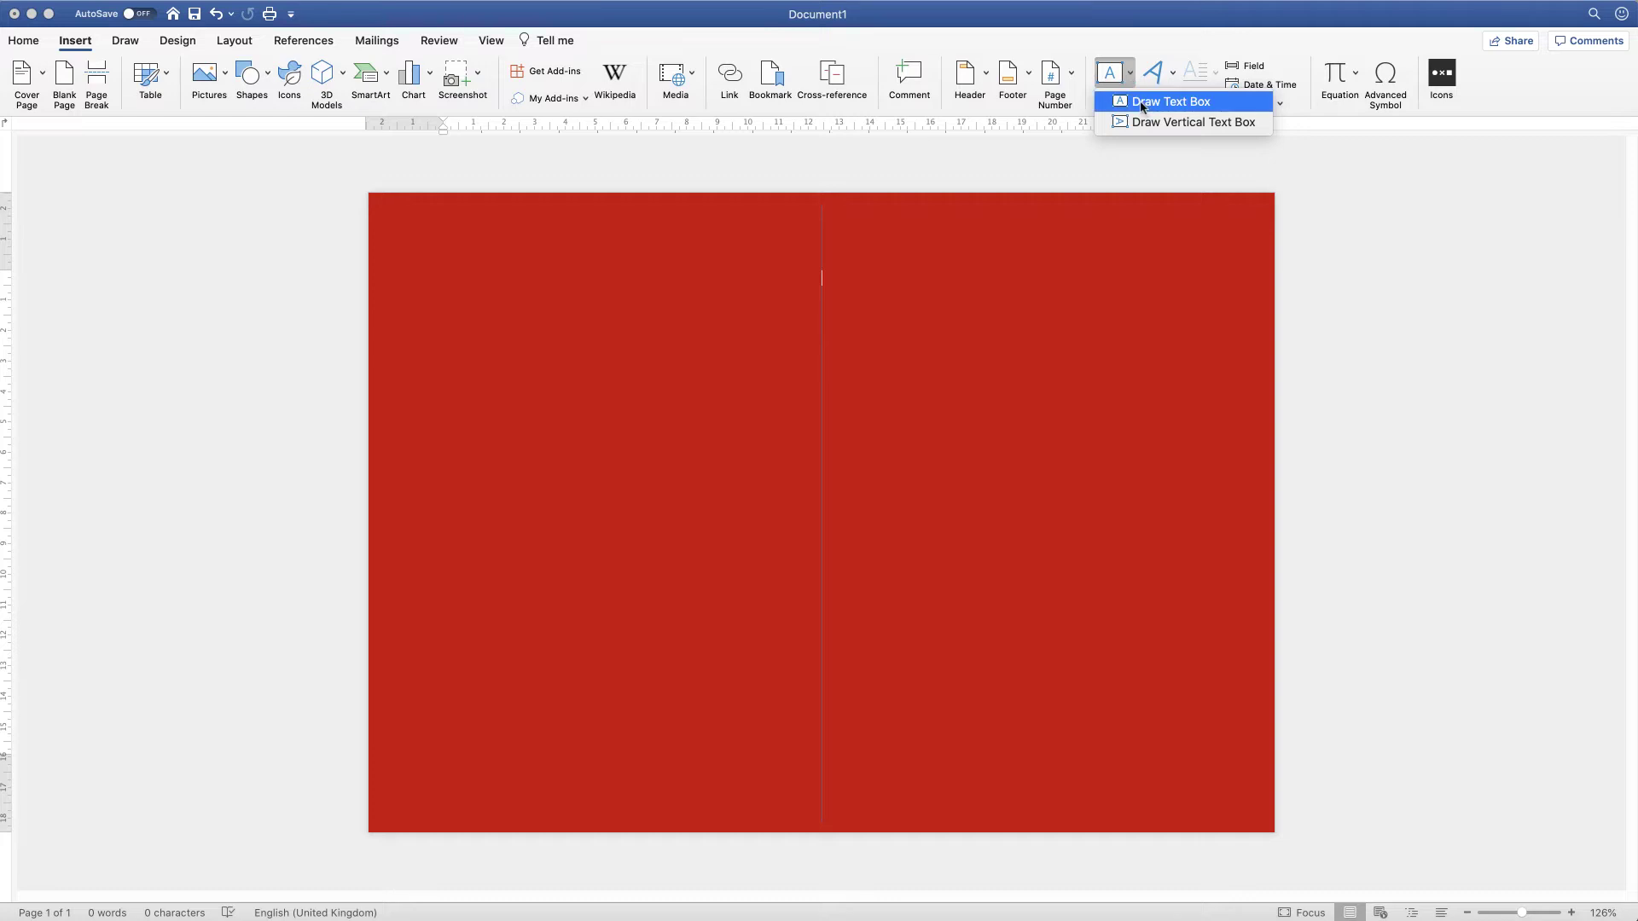
pyautogui.click(1170, 101)
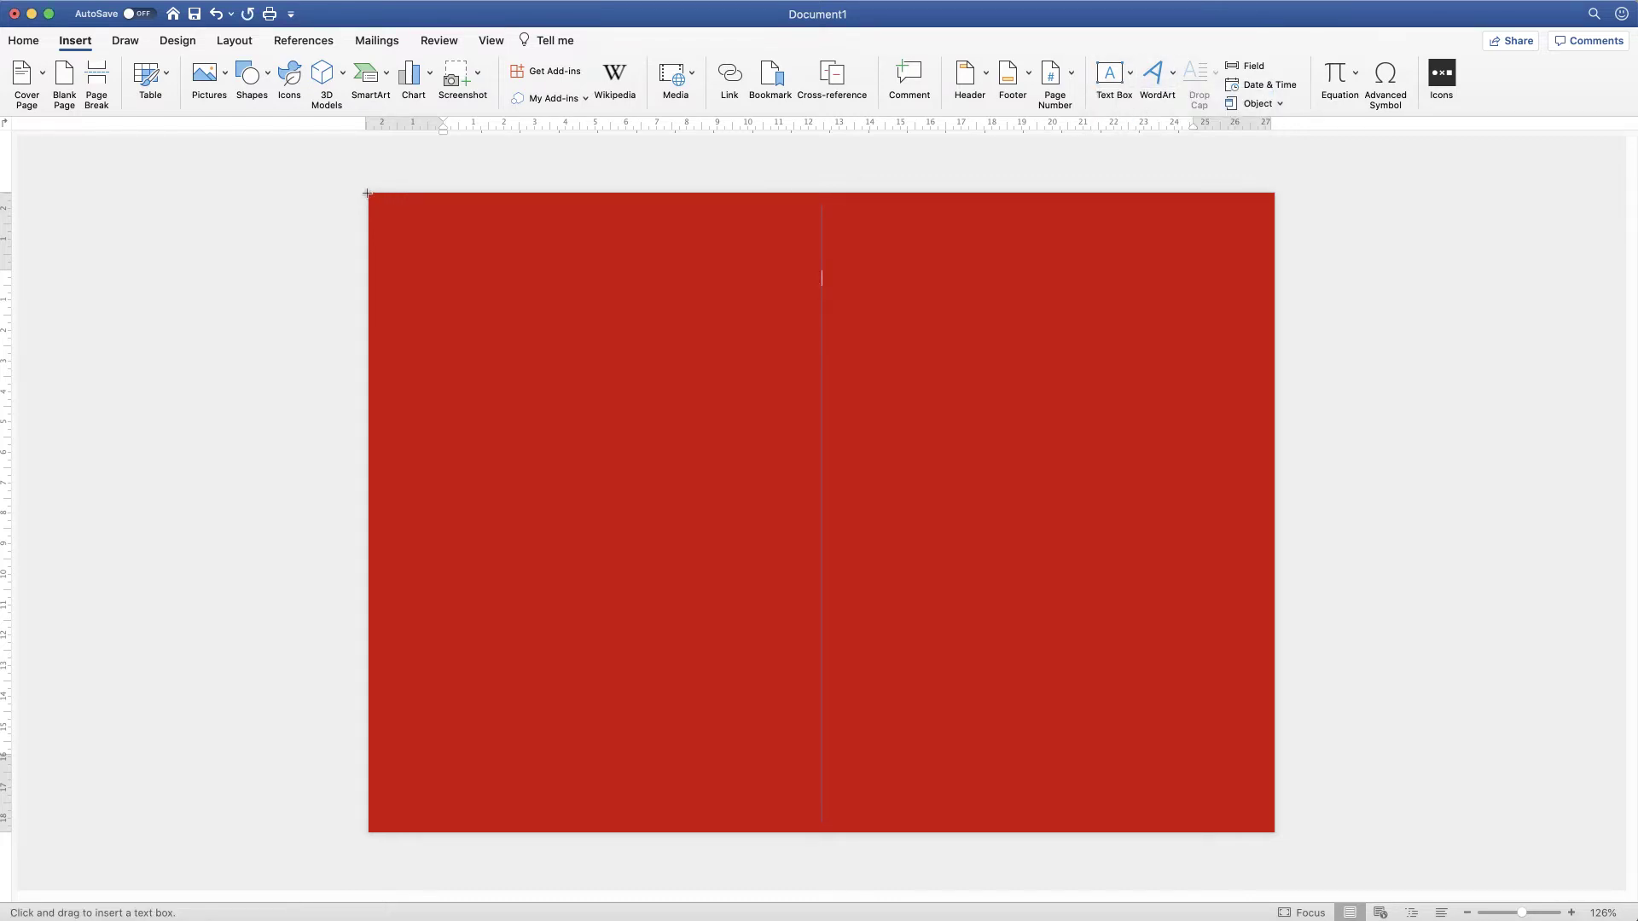
pyautogui.moveTo(368, 192); pyautogui.dragTo(822, 834)
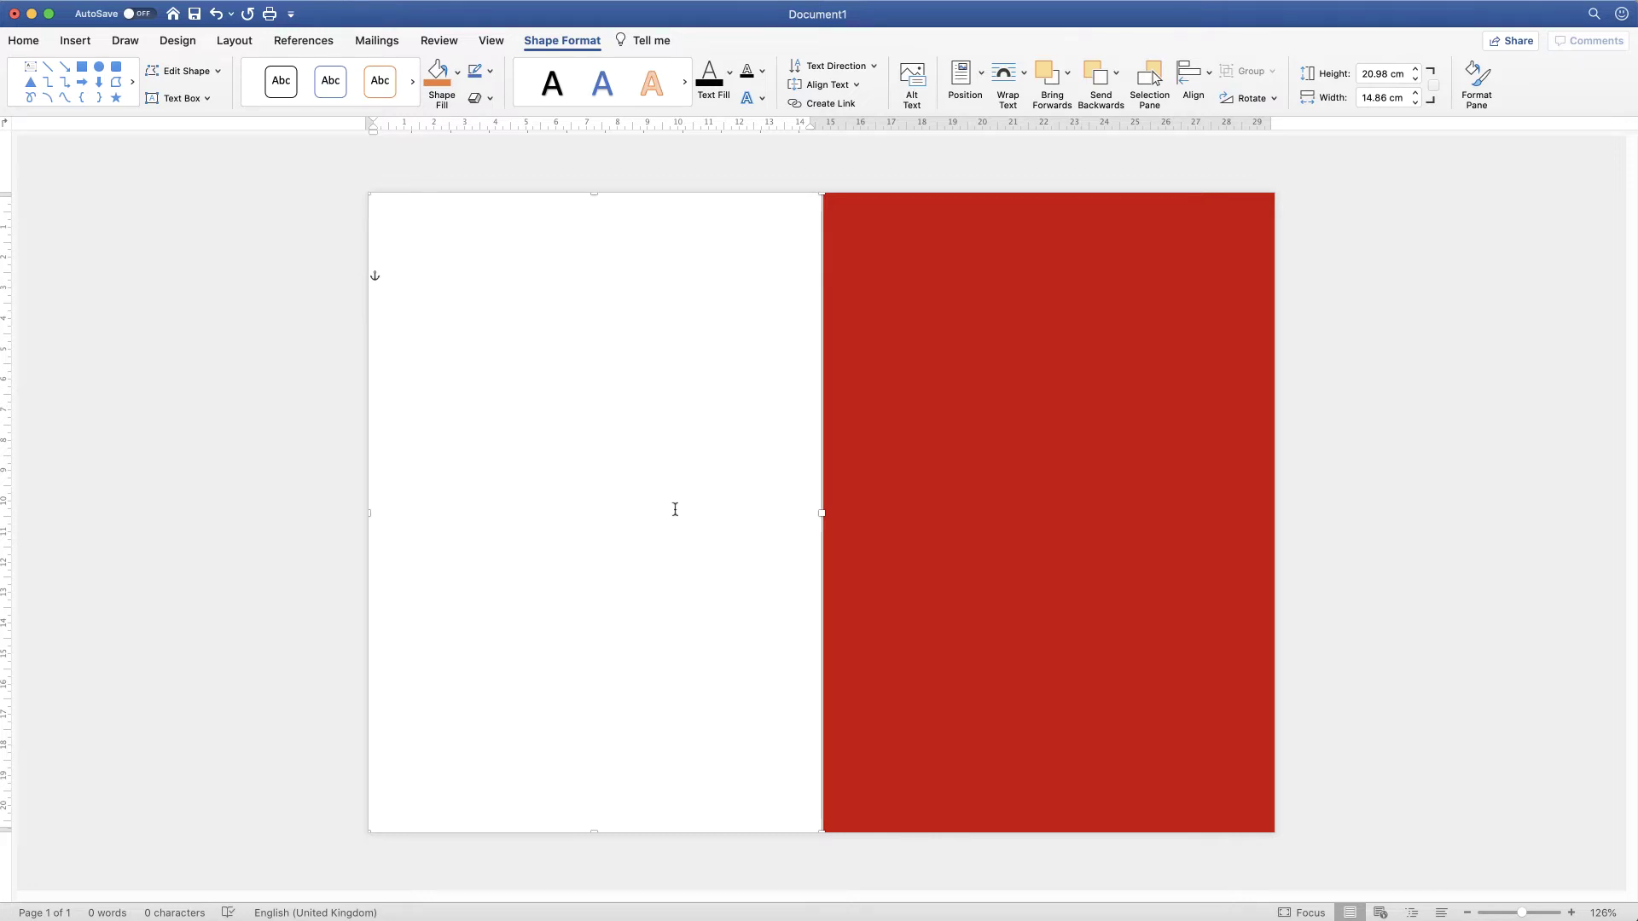
pyautogui.click(877, 452)
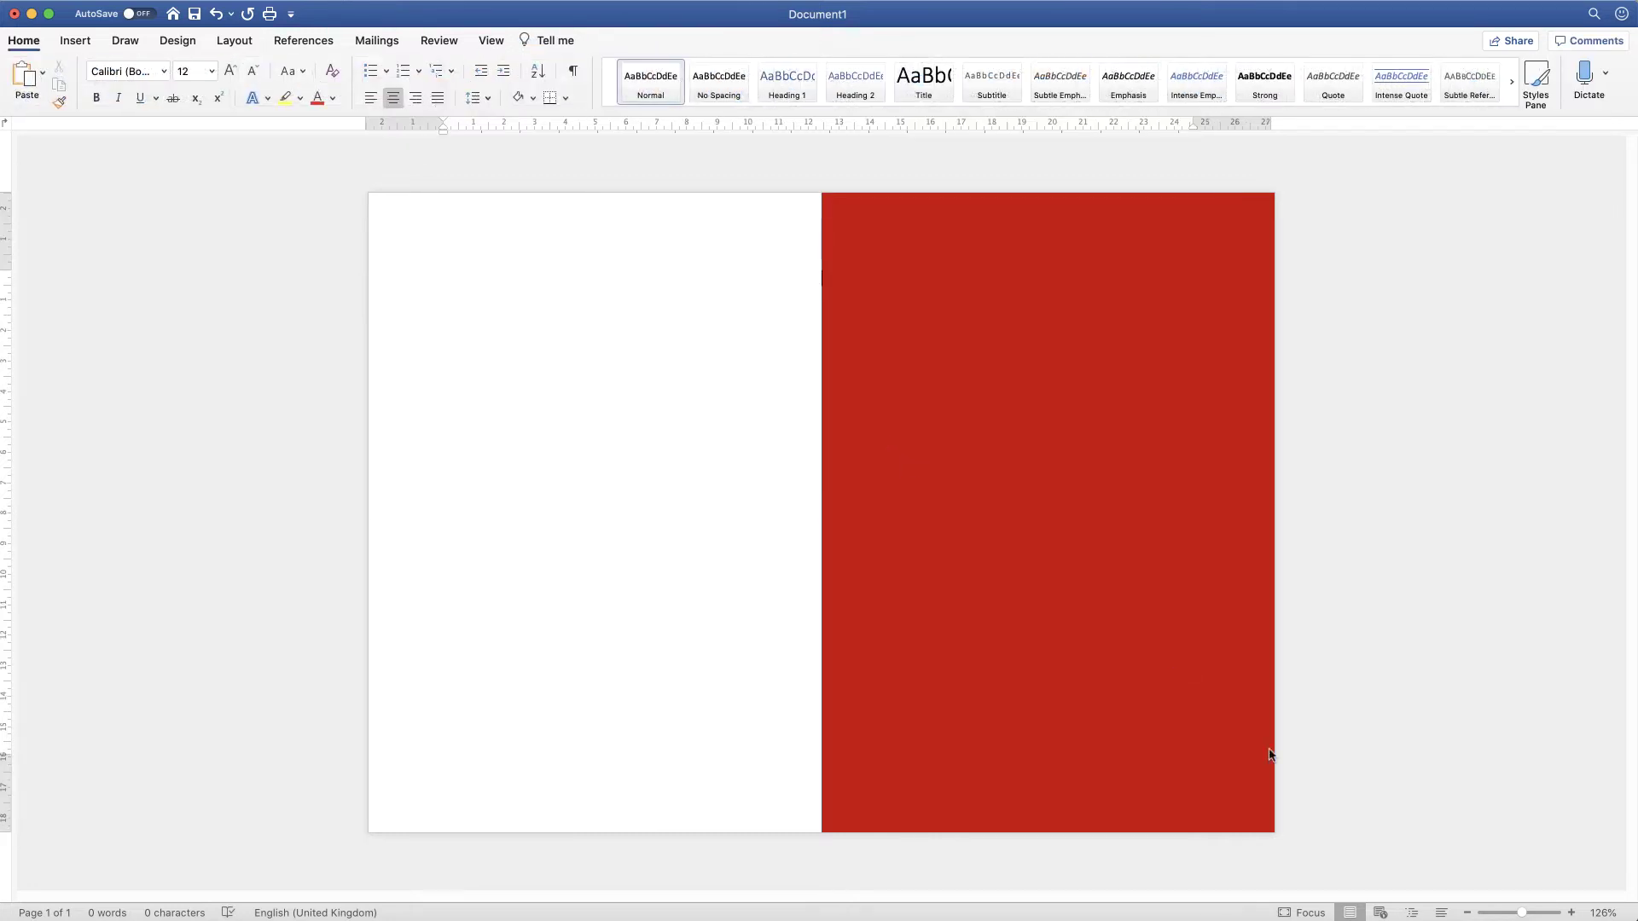
# Remove the outline from the white text box on the page's left half.
pyautogui.click(1549, 914)
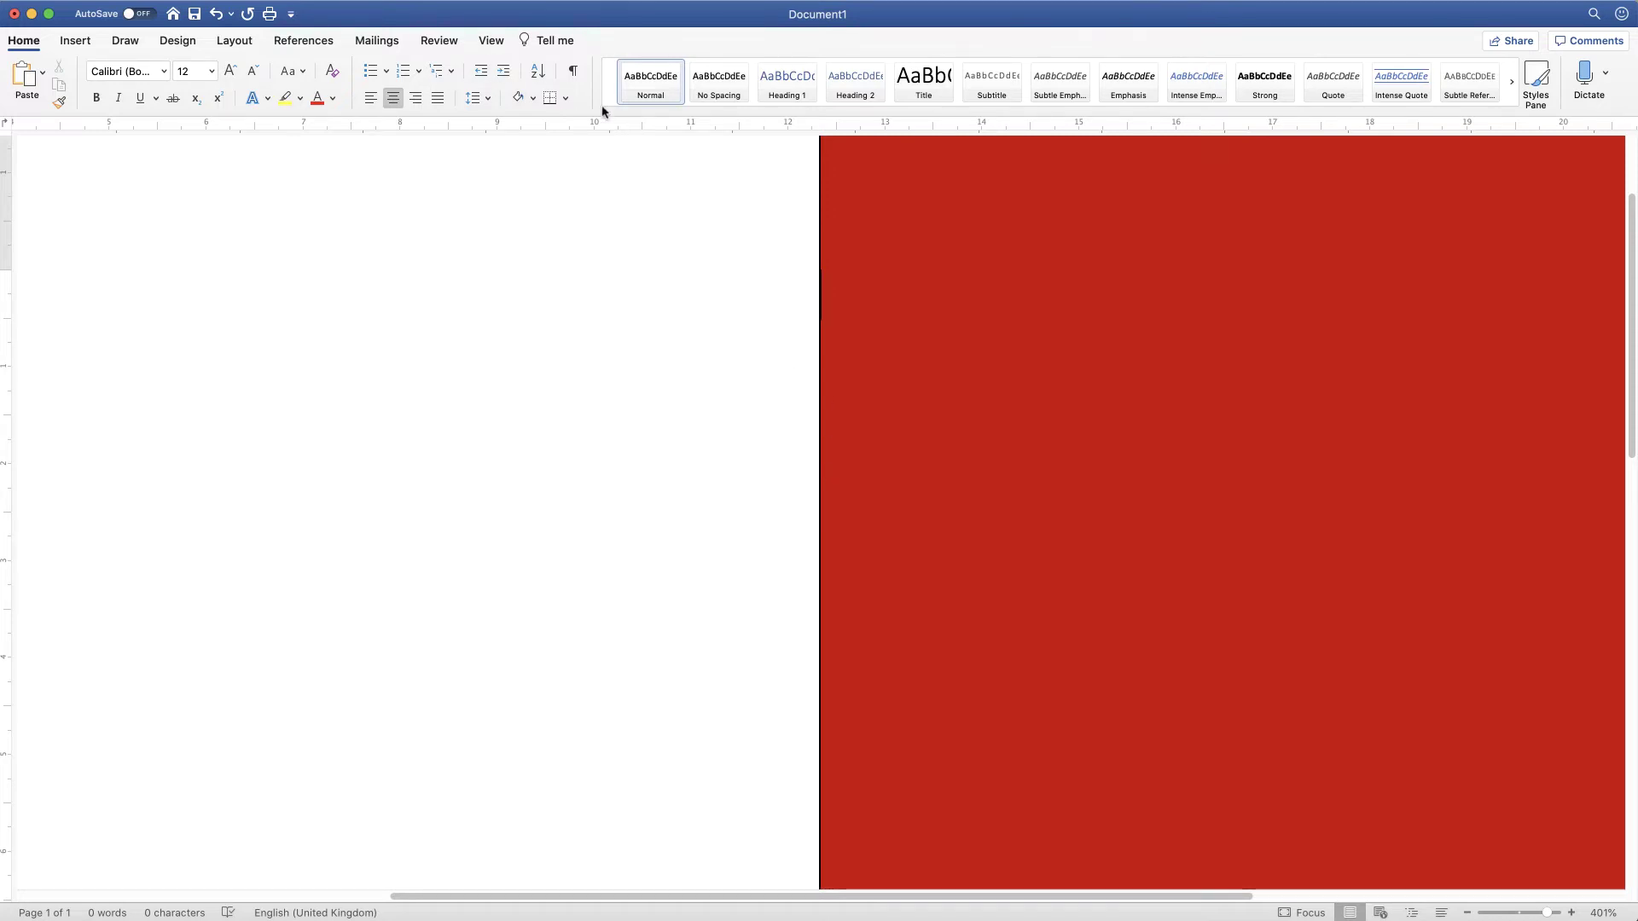
pyautogui.click(682, 220)
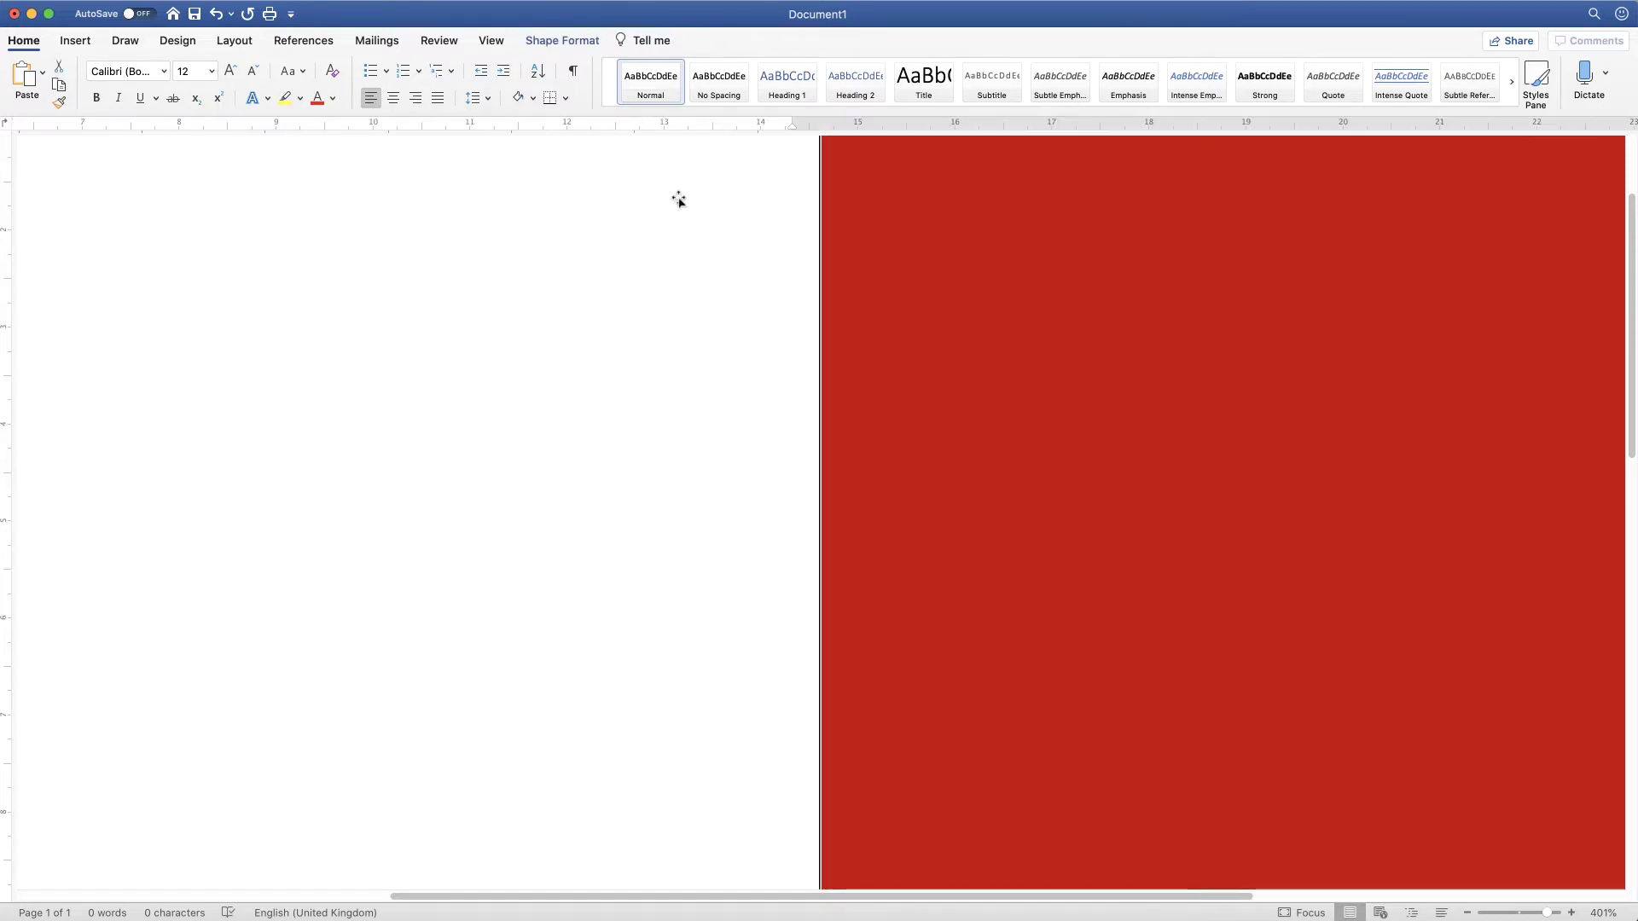
pyautogui.click(544, 44)
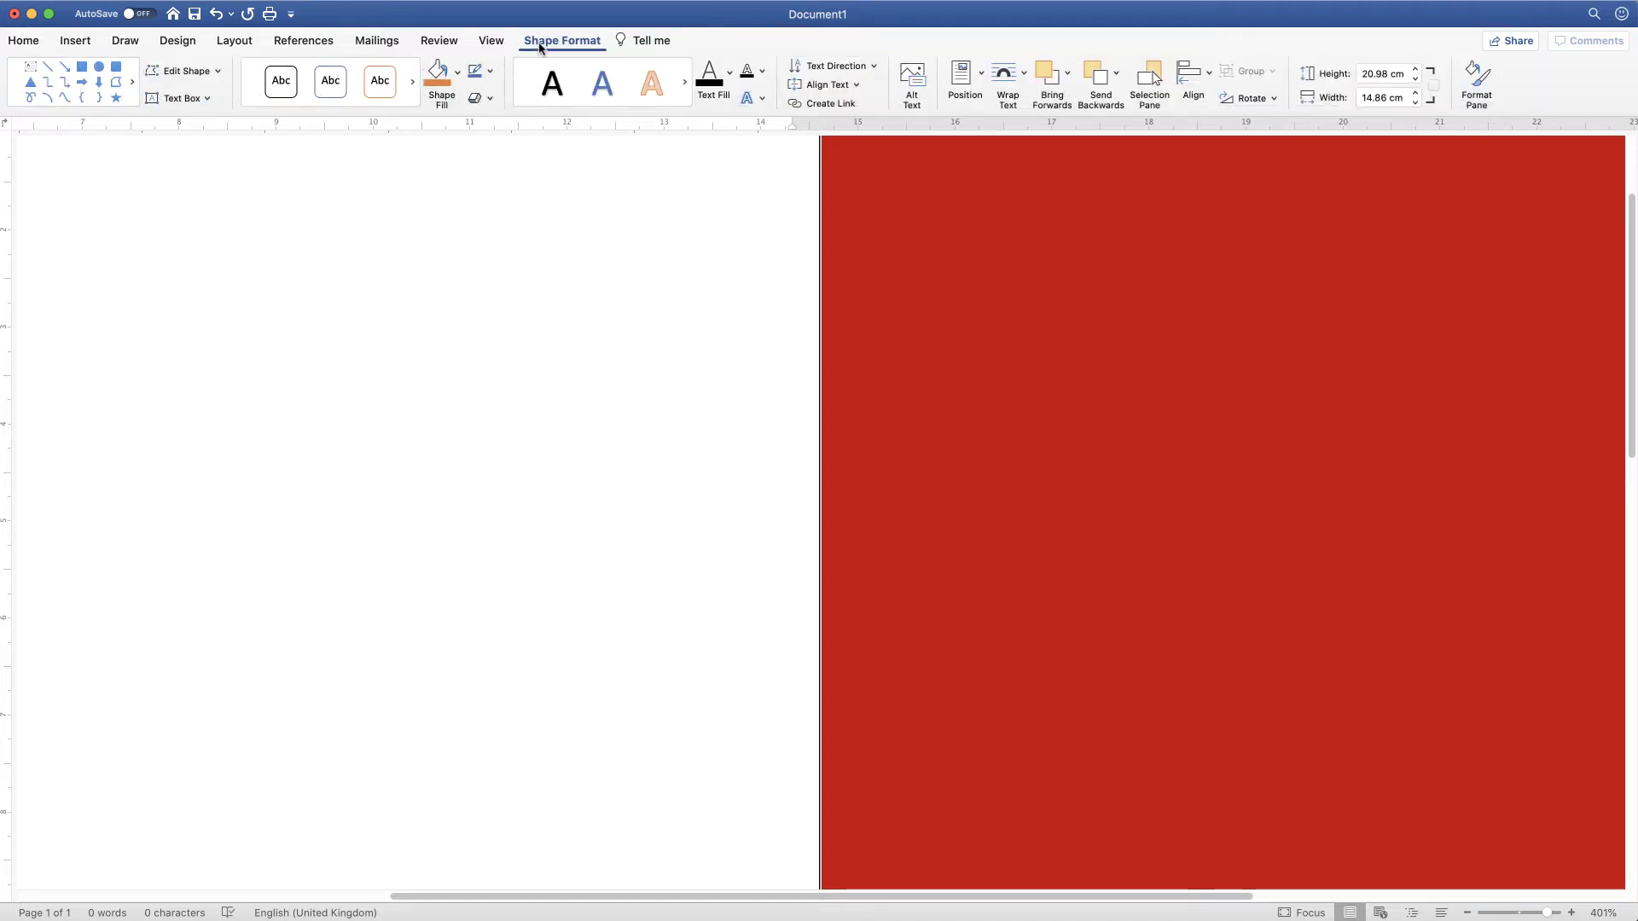
pyautogui.click(492, 75)
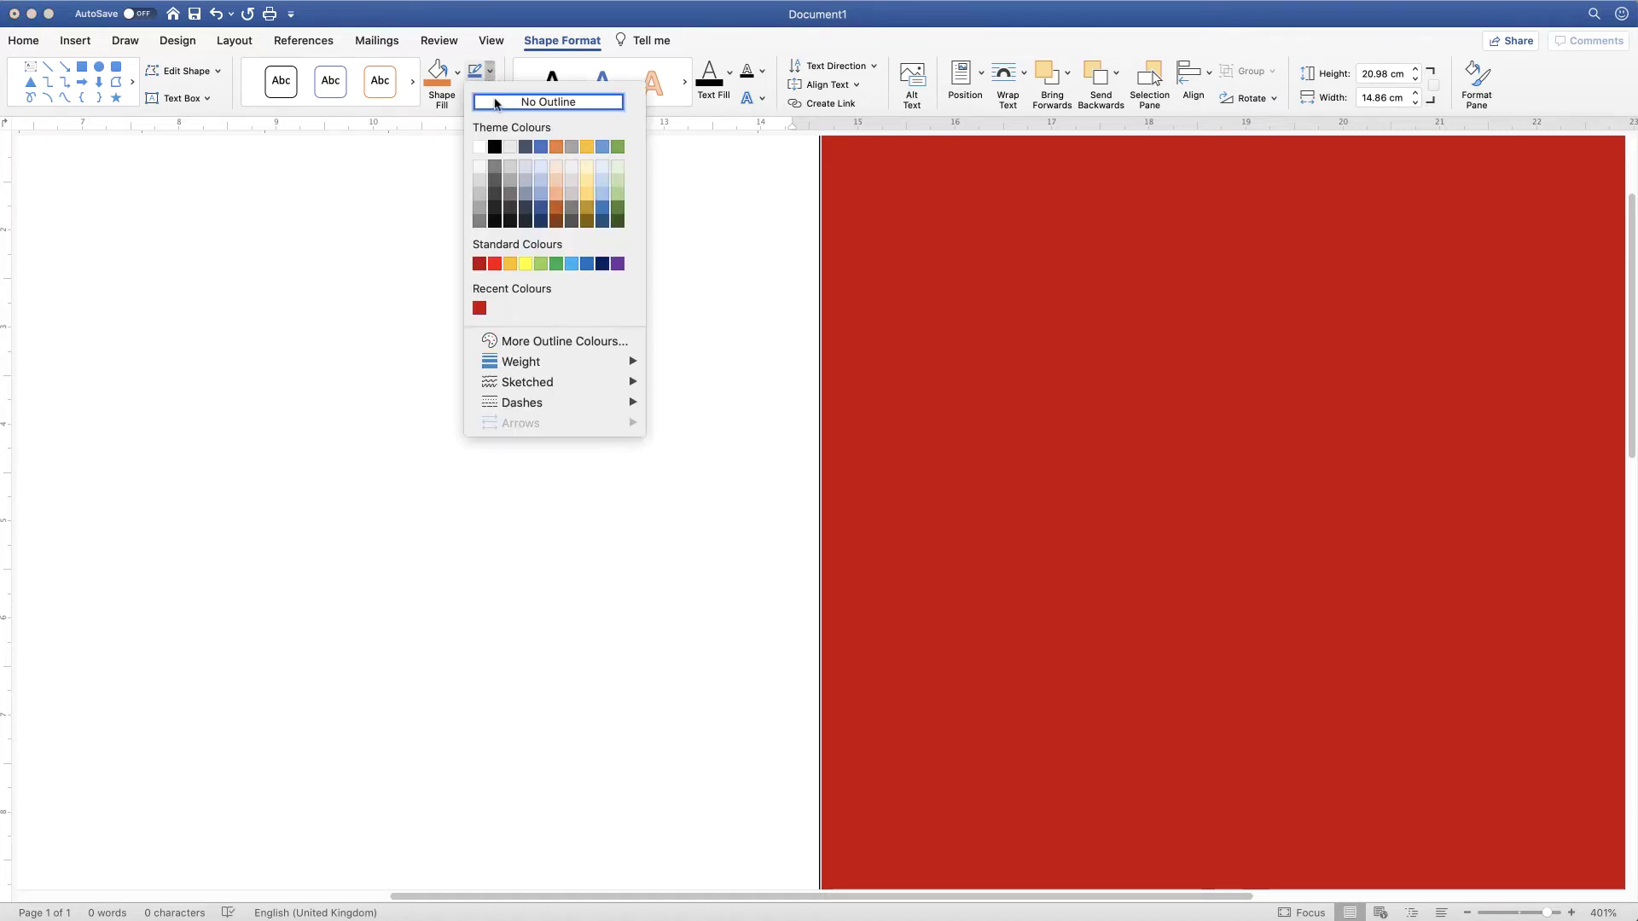
pyautogui.click(495, 105)
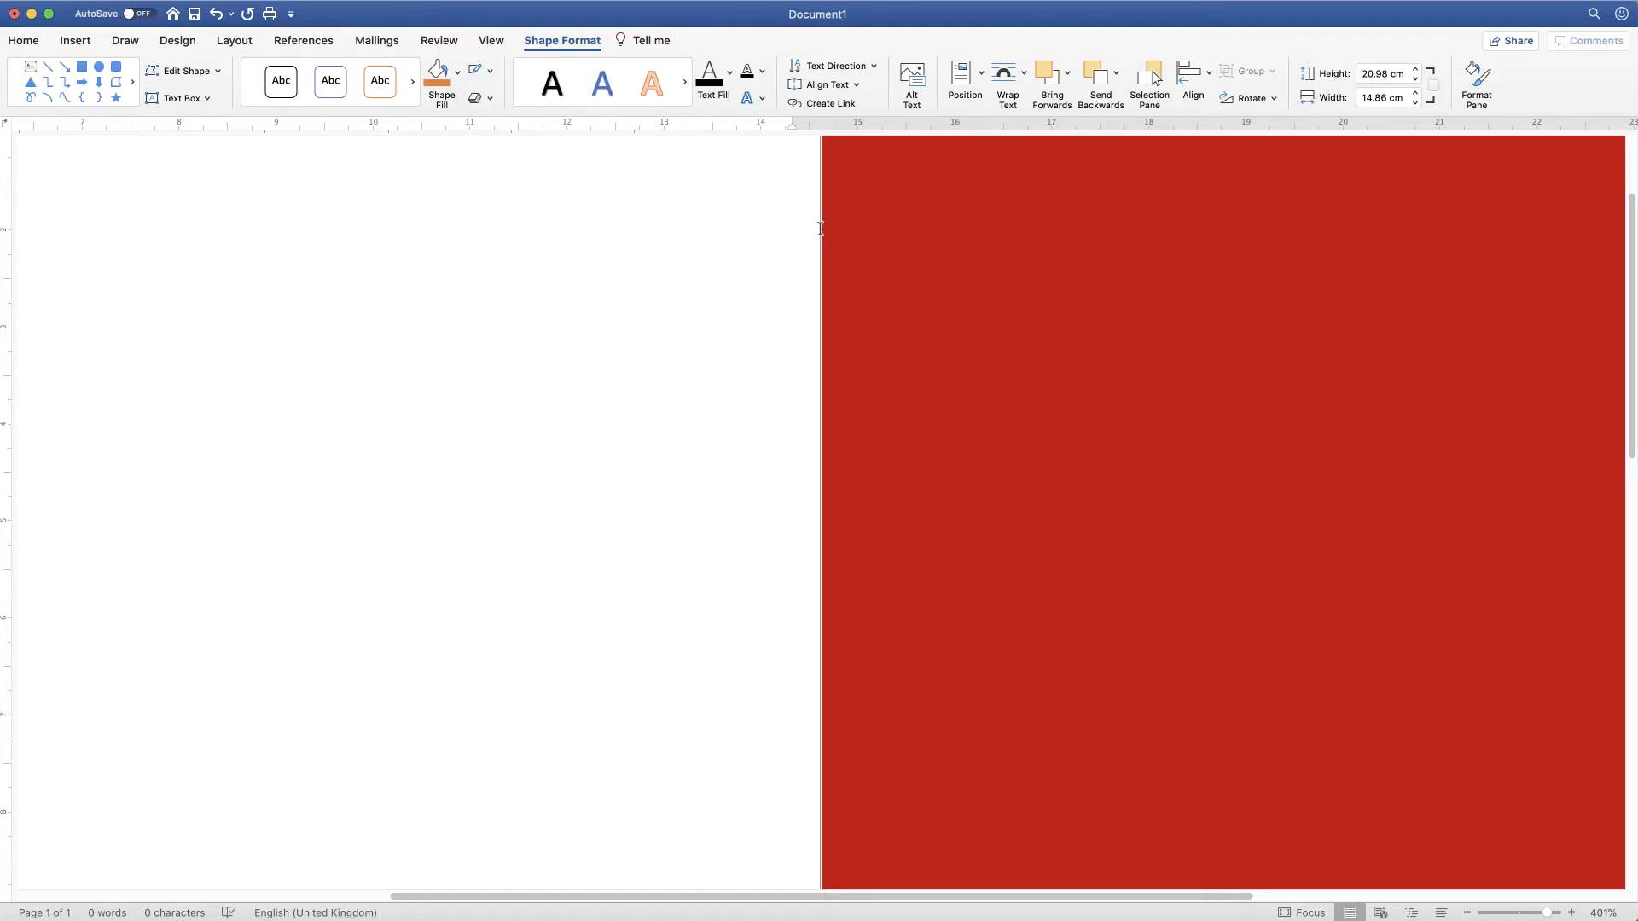
pyautogui.click(1026, 359)
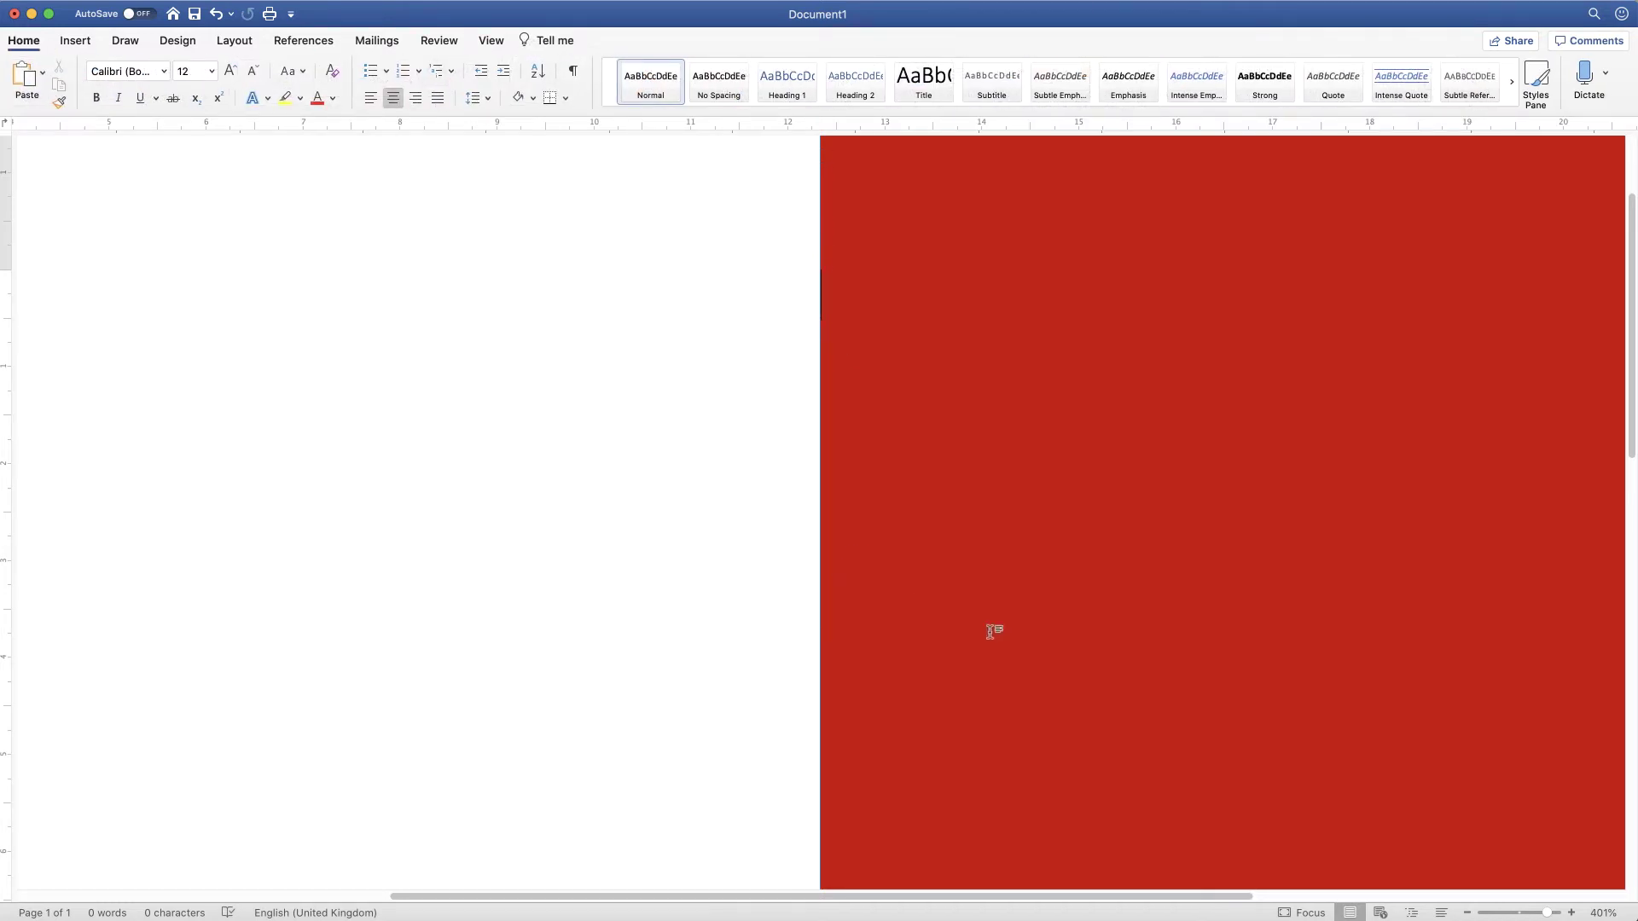
# Search the icon library for "FISHING" and insert the icon of two fish and a hook.
pyautogui.scroll(-5, 991, 629)
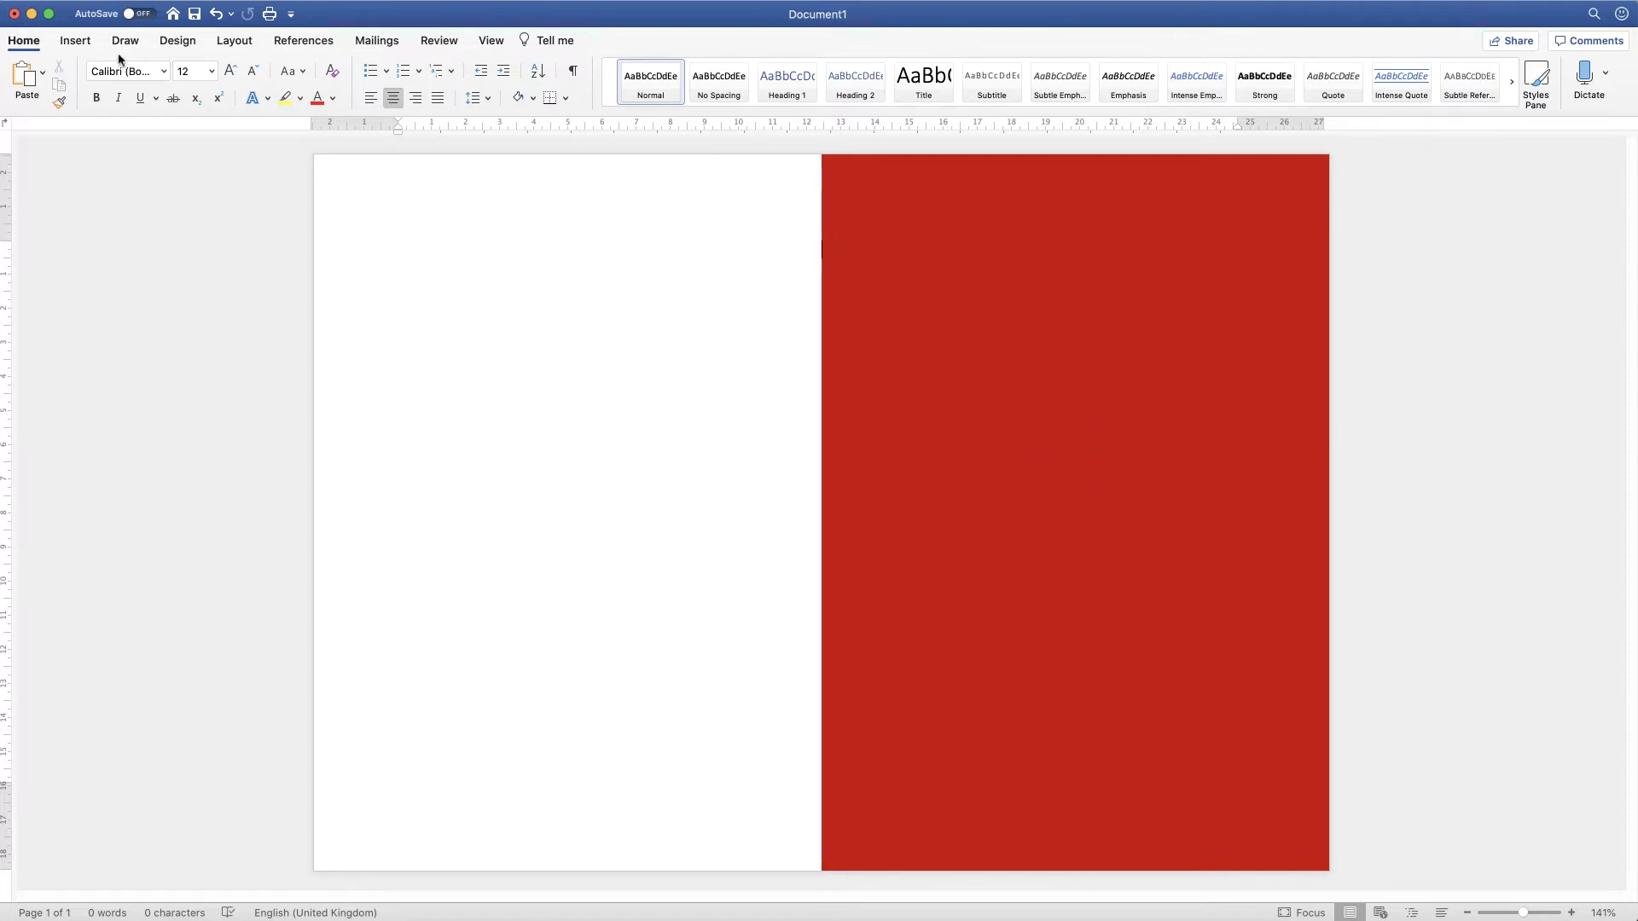
pyautogui.click(73, 43)
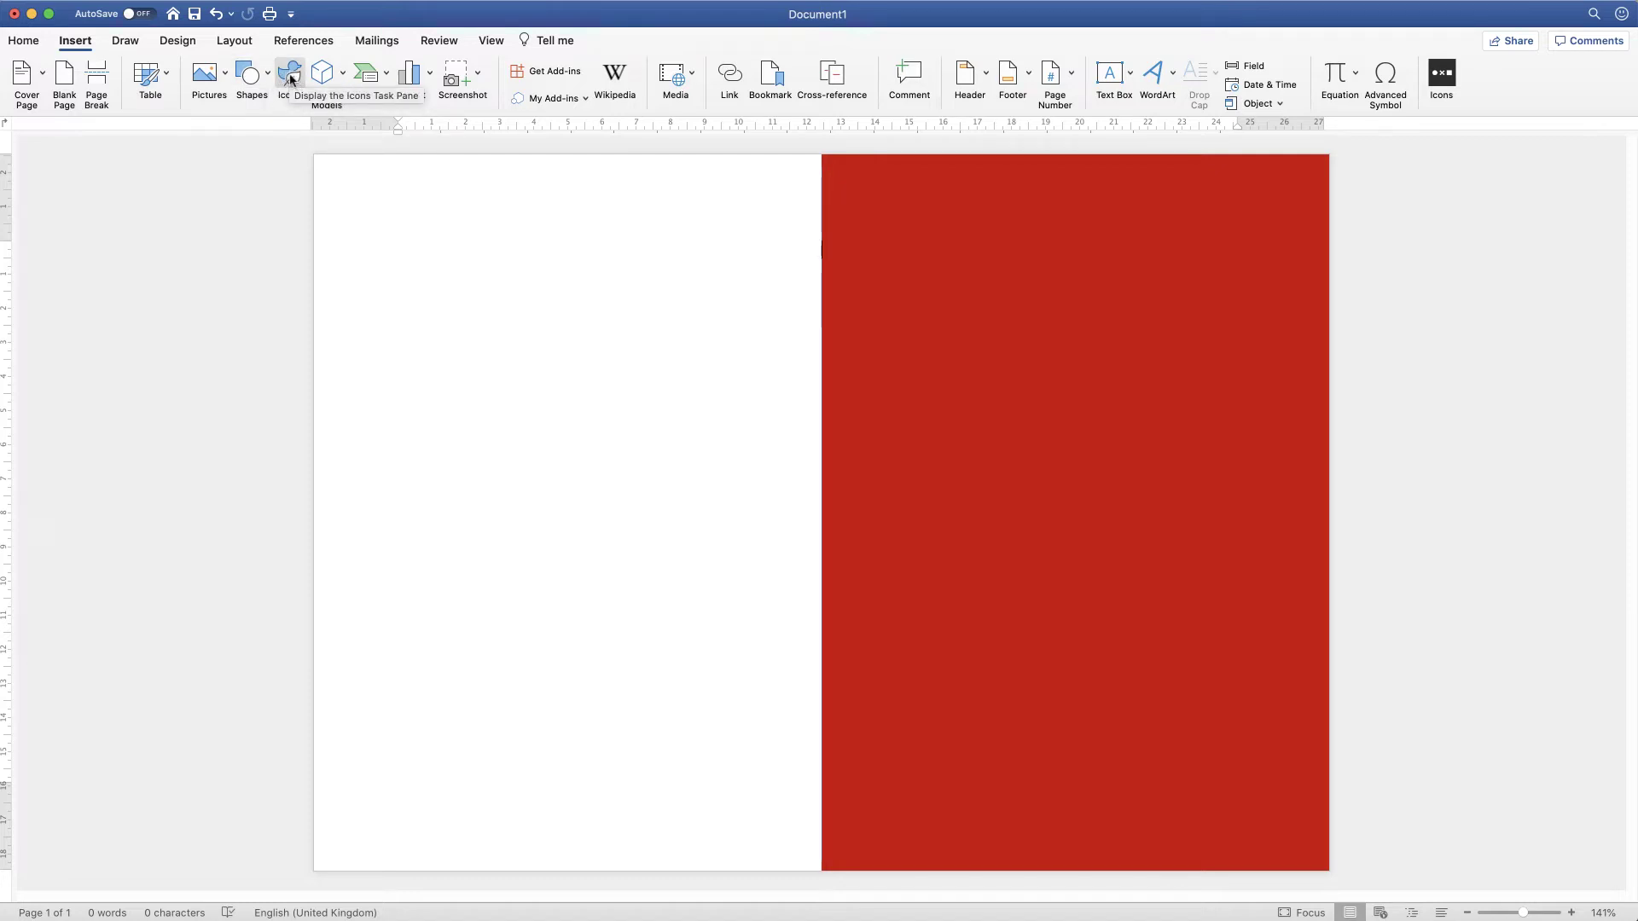
pyautogui.click(290, 78)
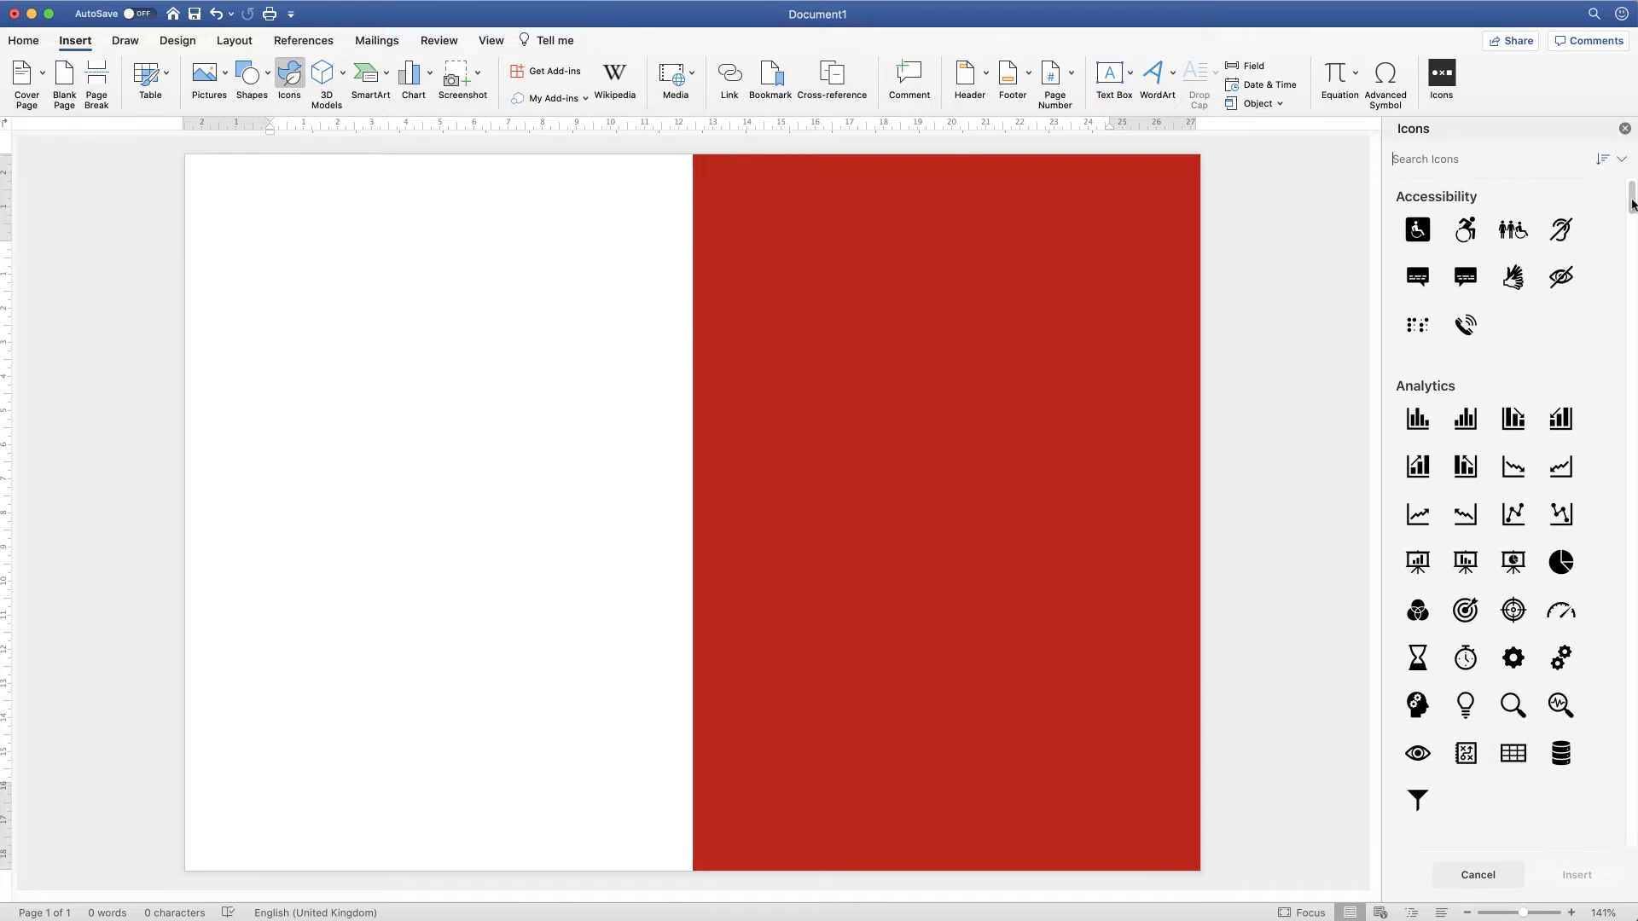
pyautogui.moveTo(1633, 203)
pyautogui.mouseDown()
pyautogui.moveTo(1632, 484)
pyautogui.moveTo(1632, 203)
pyautogui.mouseUp()
pyautogui.click(1427, 159)
pyautogui.write('FISHING')
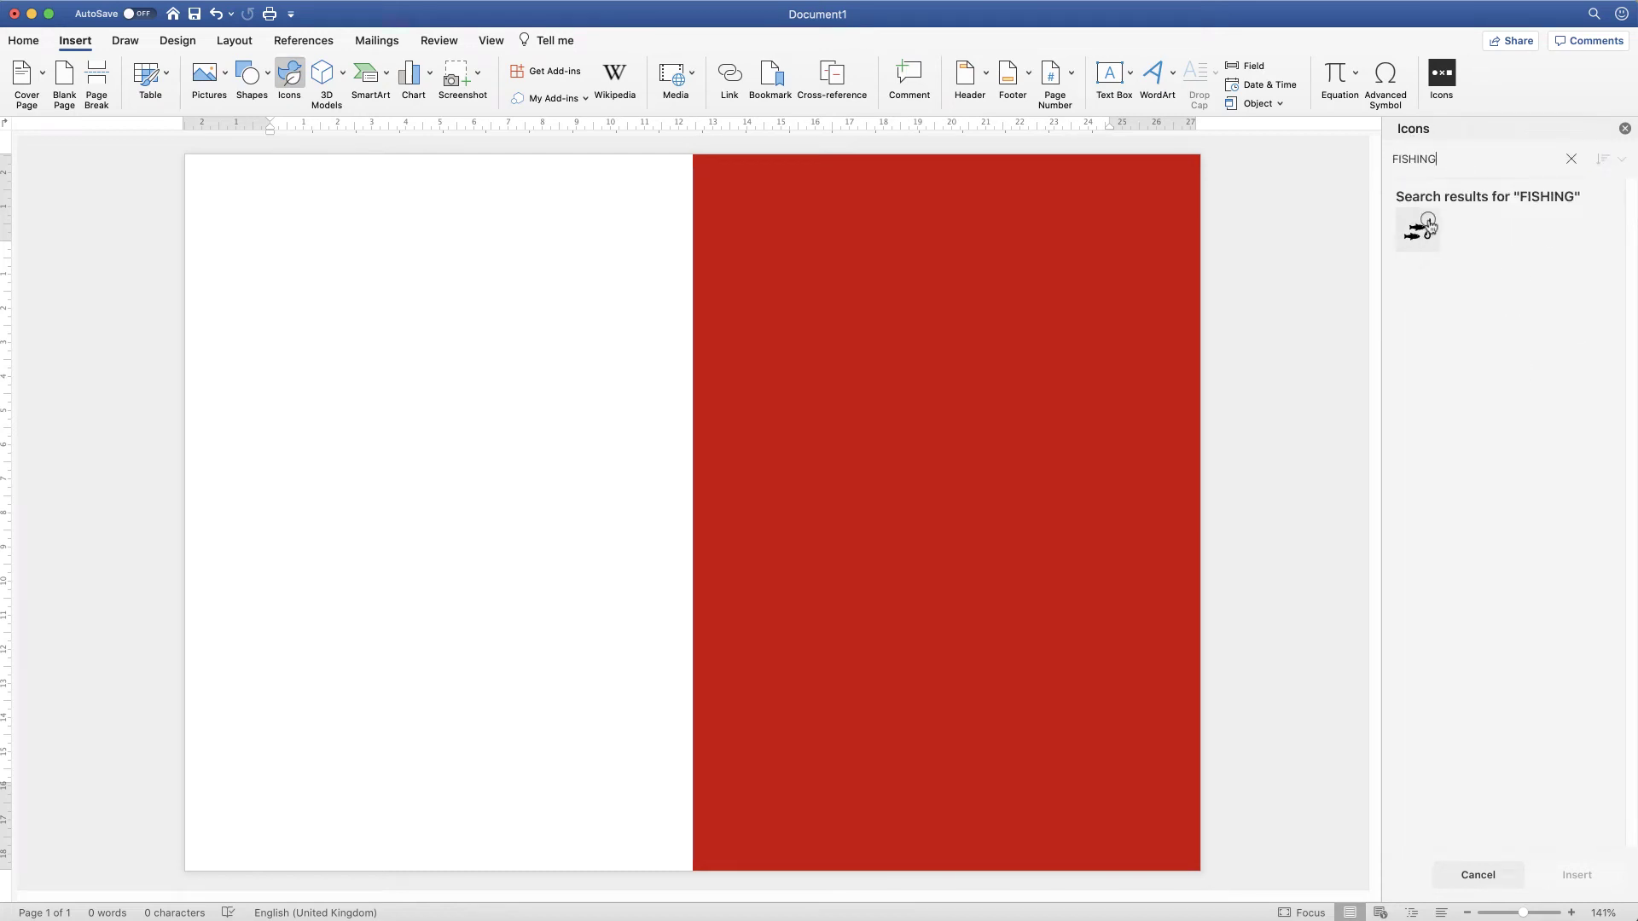
pyautogui.click(1430, 226)
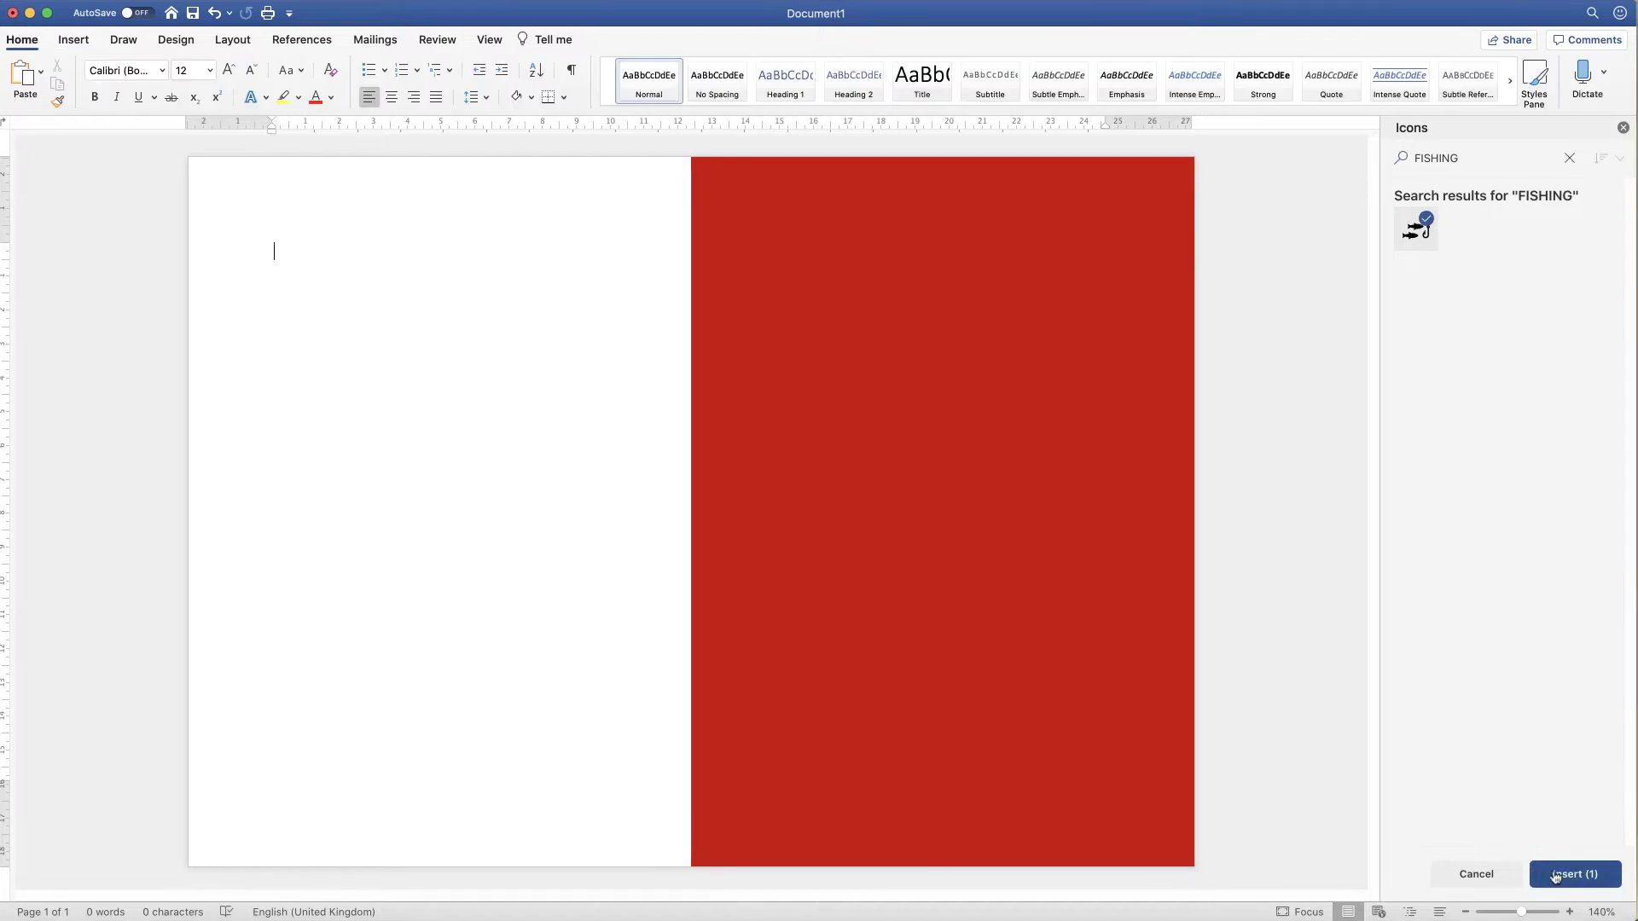
pyautogui.click(1561, 875)
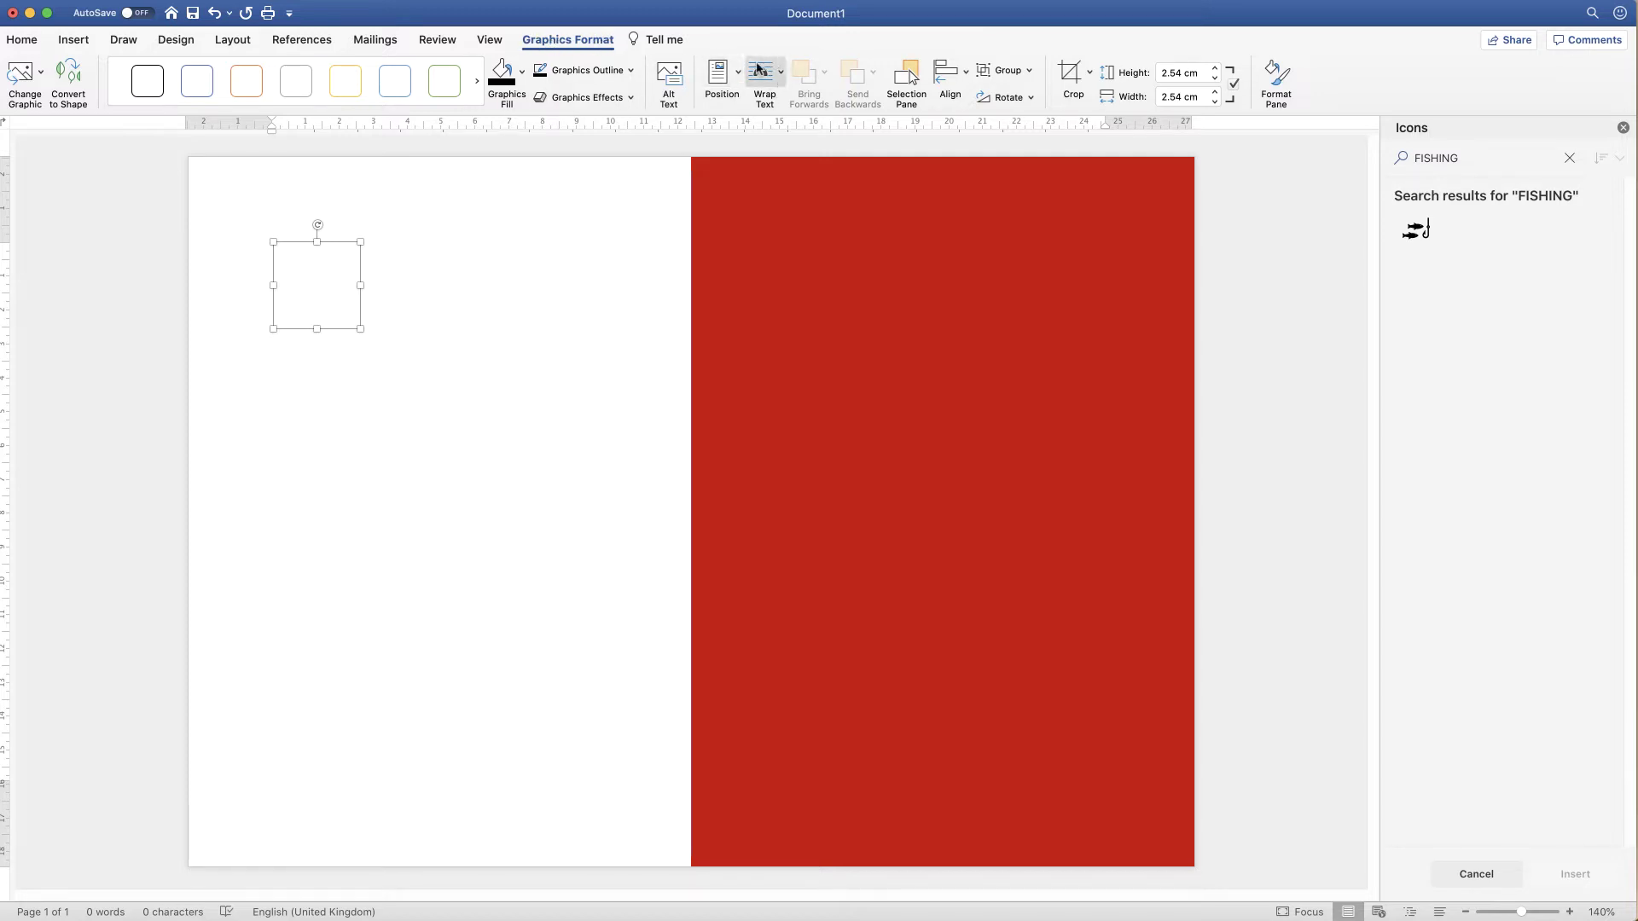
# Set the fishing icon's text wrapping to In Front of Text and enlarge it to about 6.56 cm square.
pyautogui.click(782, 76)
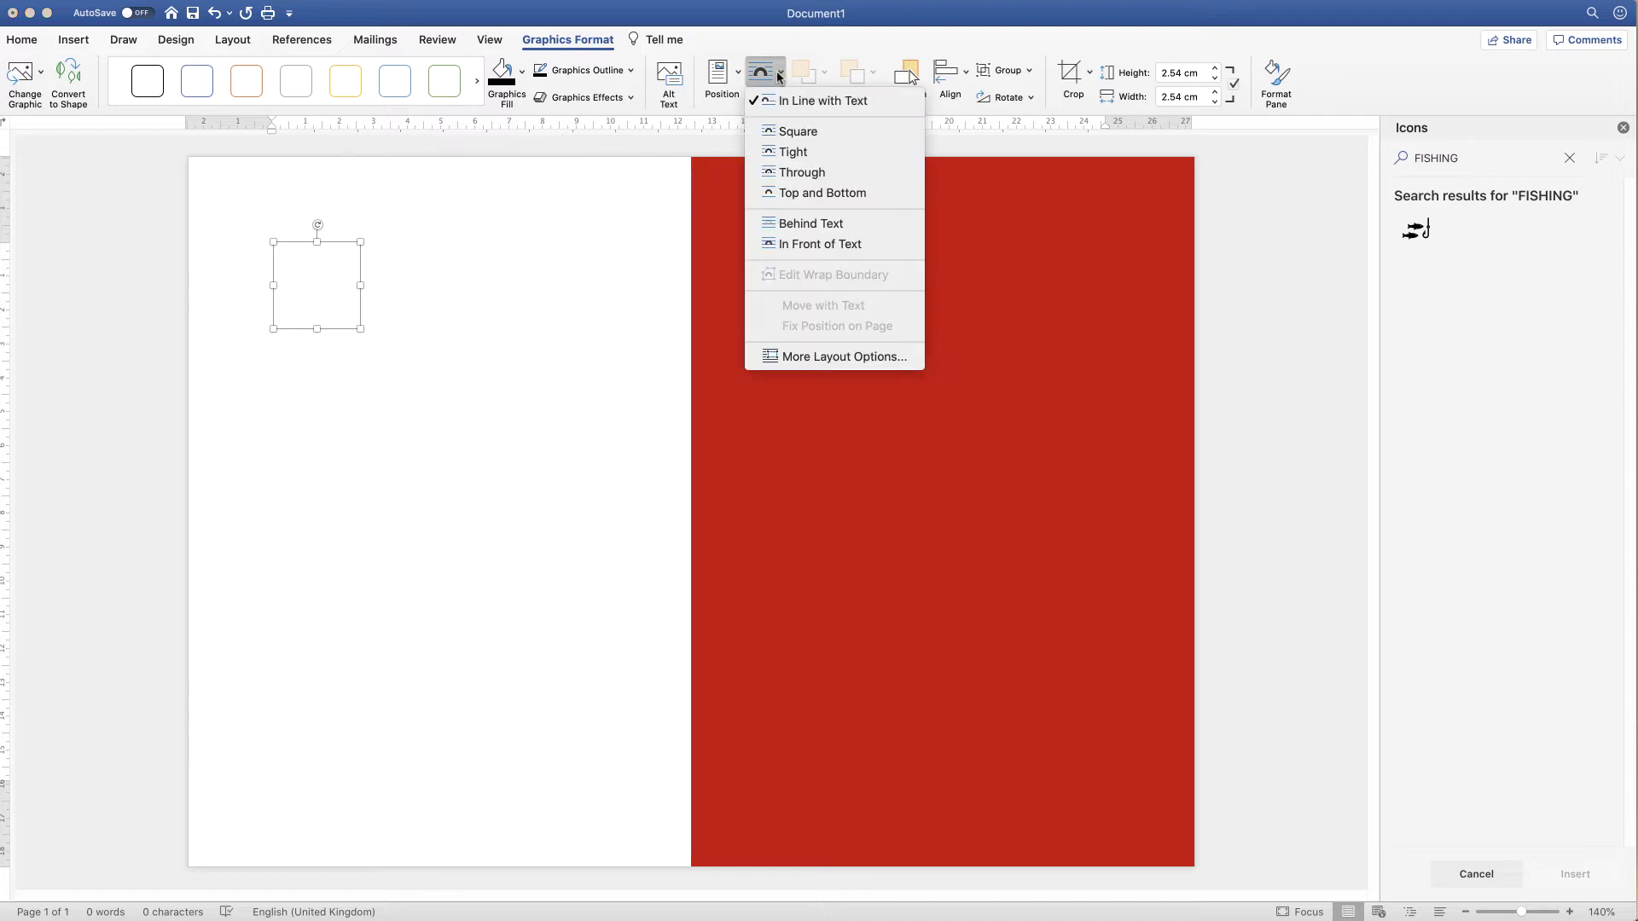
pyautogui.click(849, 244)
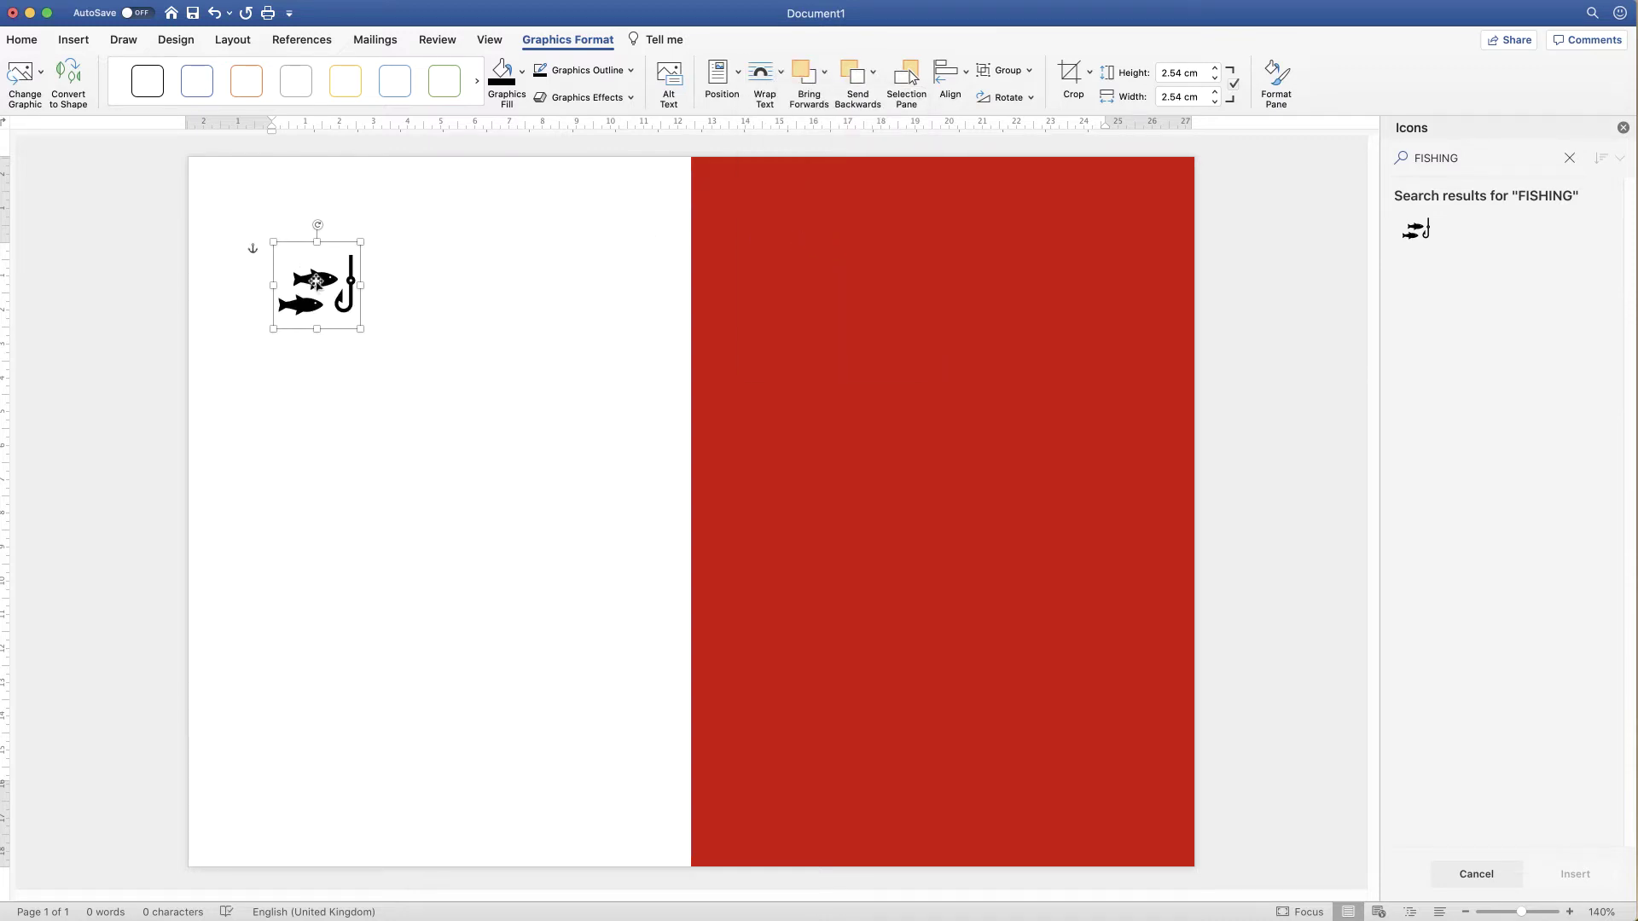
pyautogui.moveTo(322, 282)
pyautogui.mouseDown()
pyautogui.moveTo(849, 386)
pyautogui.moveTo(925, 518)
pyautogui.moveTo(896, 521)
pyautogui.moveTo(908, 486)
pyautogui.moveTo(1091, 311)
pyautogui.mouseUp()
pyautogui.moveTo(953, 483); pyautogui.dragTo(929, 500)
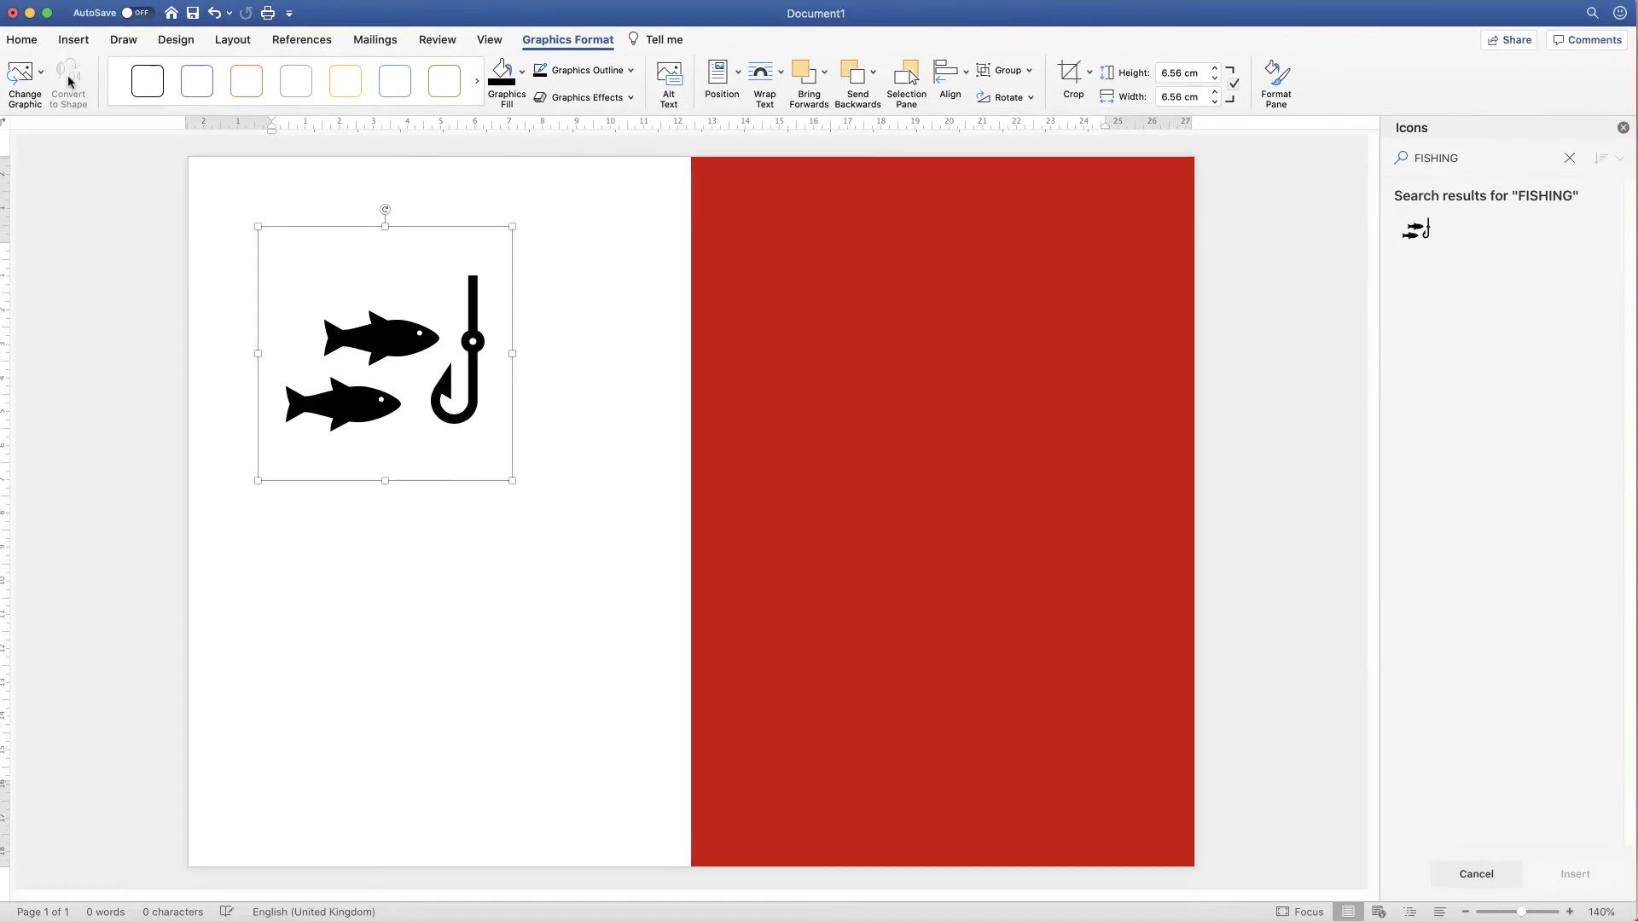
# Convert the fishing icon to editable shapes and move it onto the red half of the page.
pyautogui.click(131, 142)
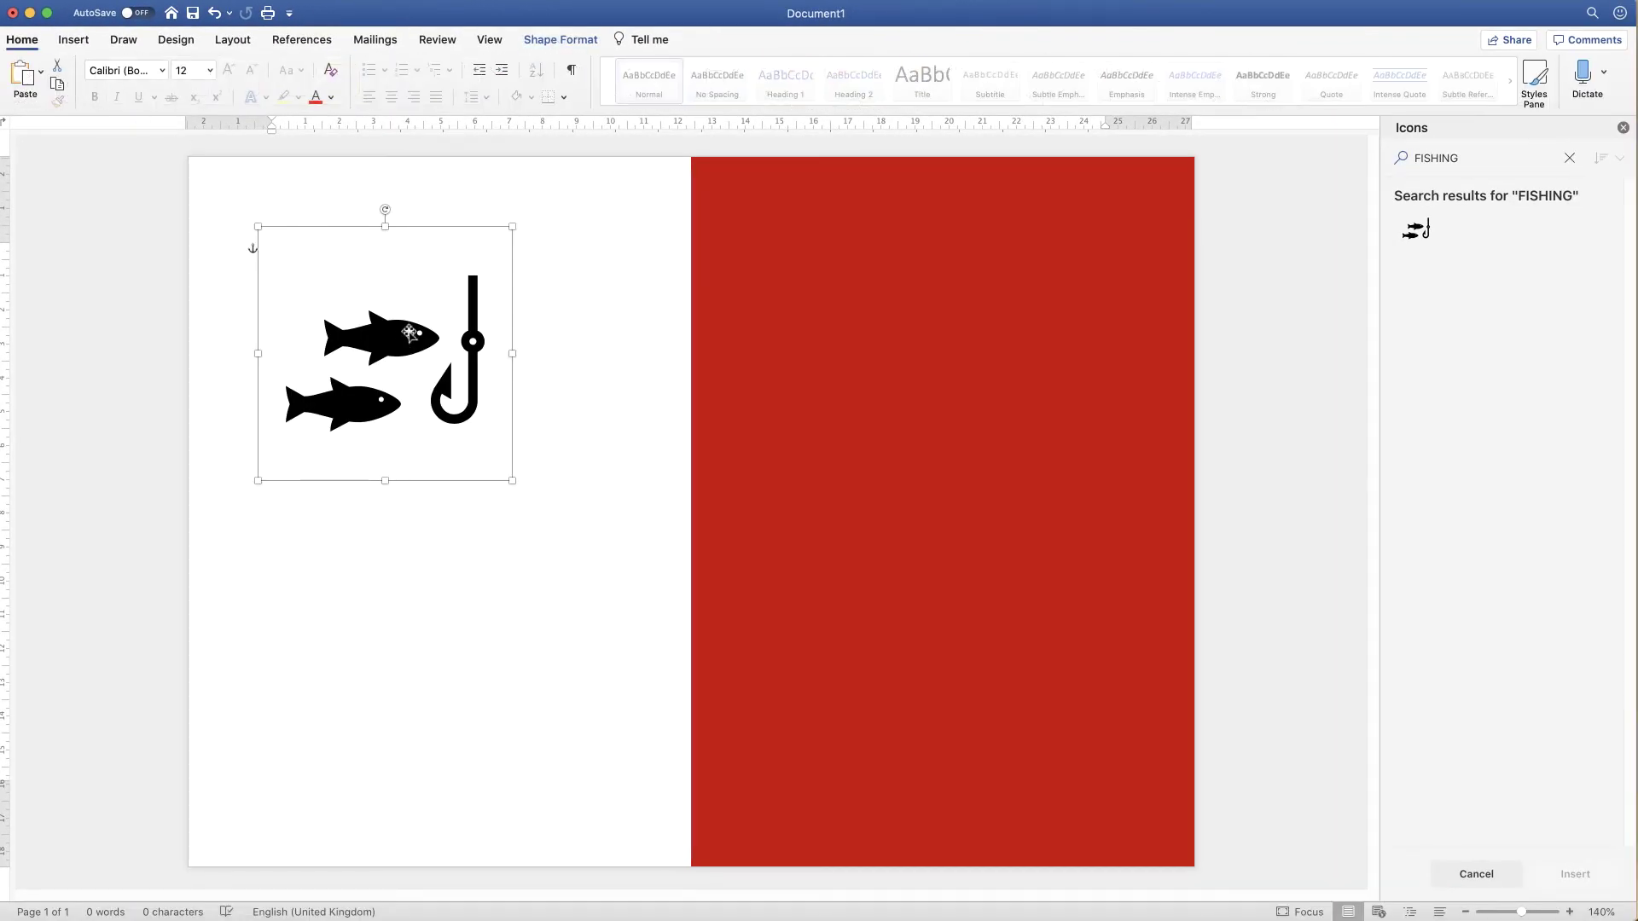
pyautogui.moveTo(400, 340); pyautogui.dragTo(952, 464)
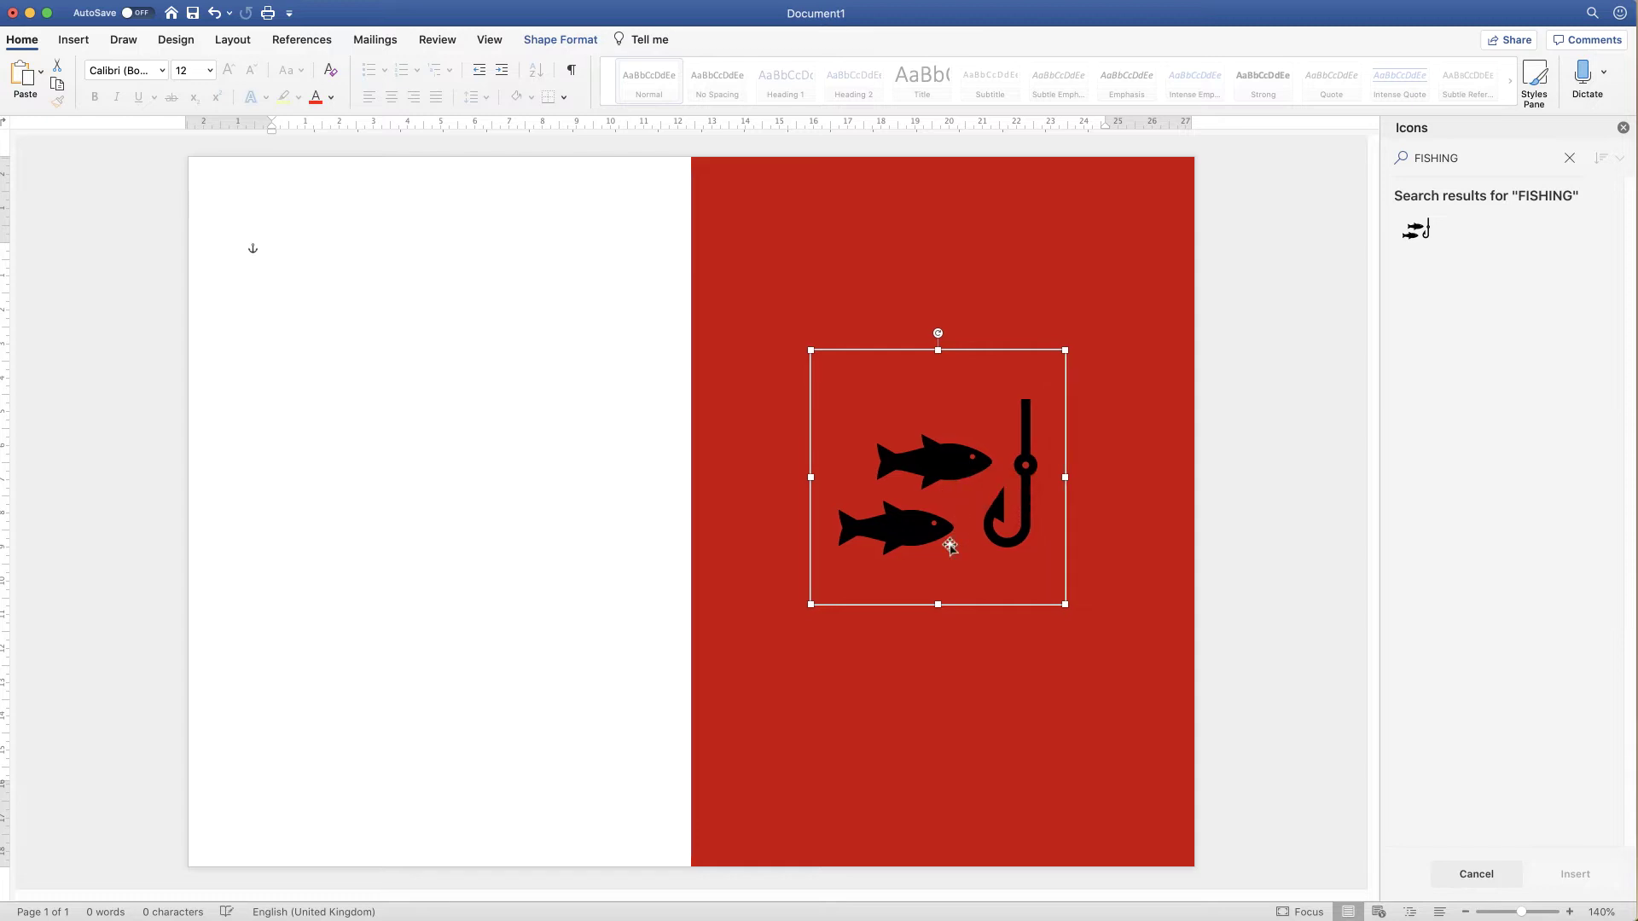
# Duplicate one of the black fish and place the copy directly above the other two.
pyautogui.click(909, 531)
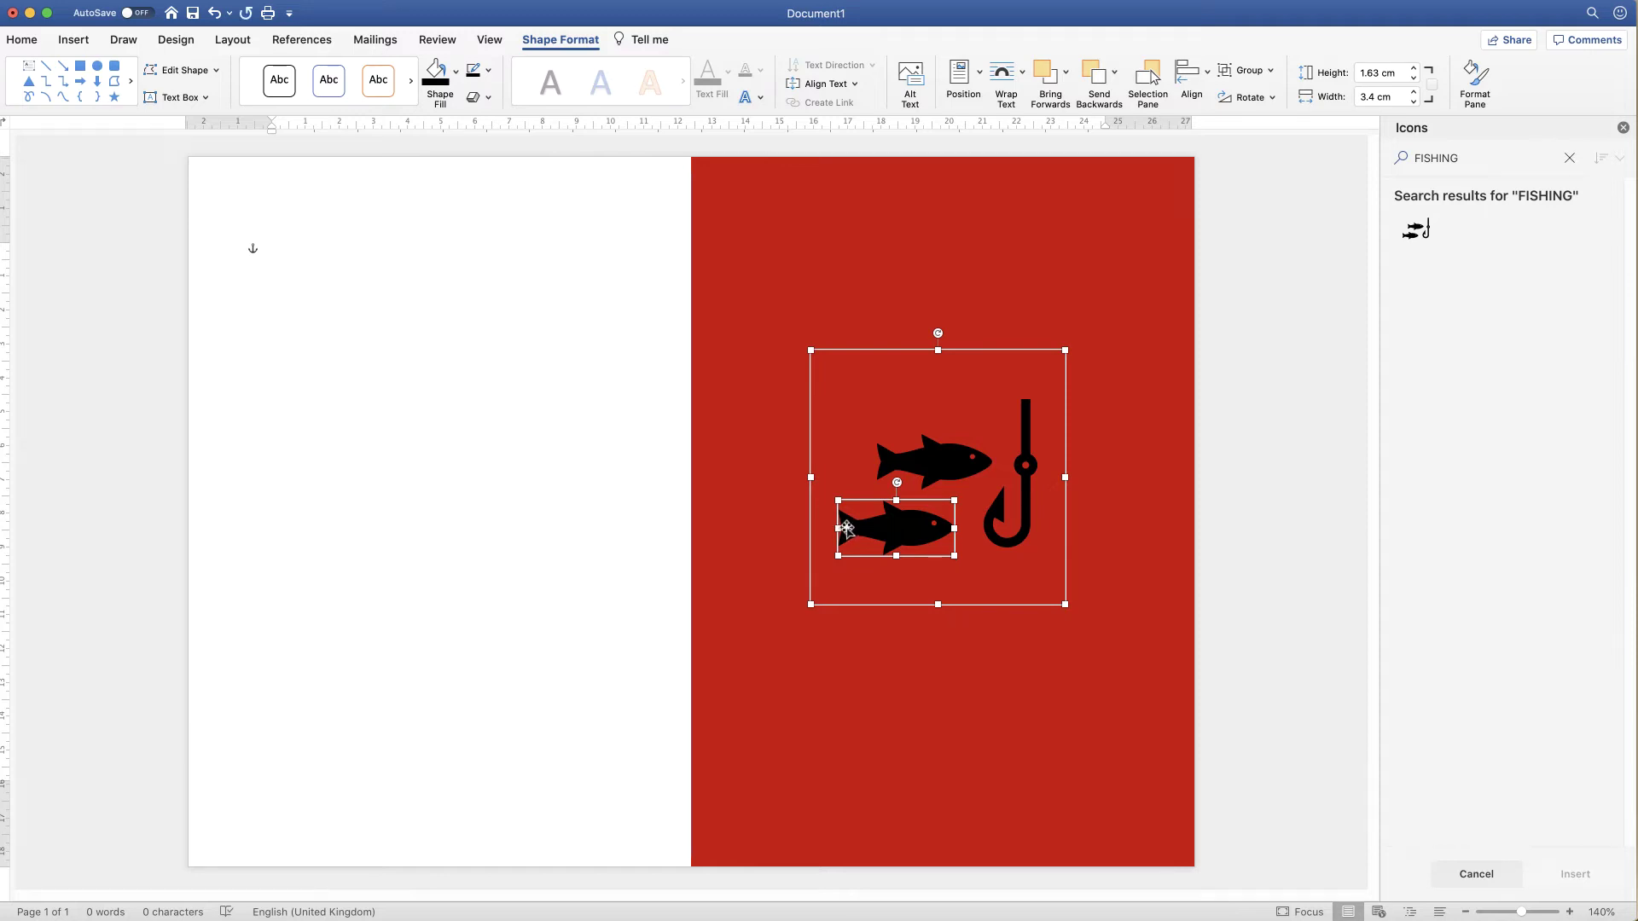
pyautogui.moveTo(846, 527); pyautogui.dragTo(943, 734)
pyautogui.click(918, 528)
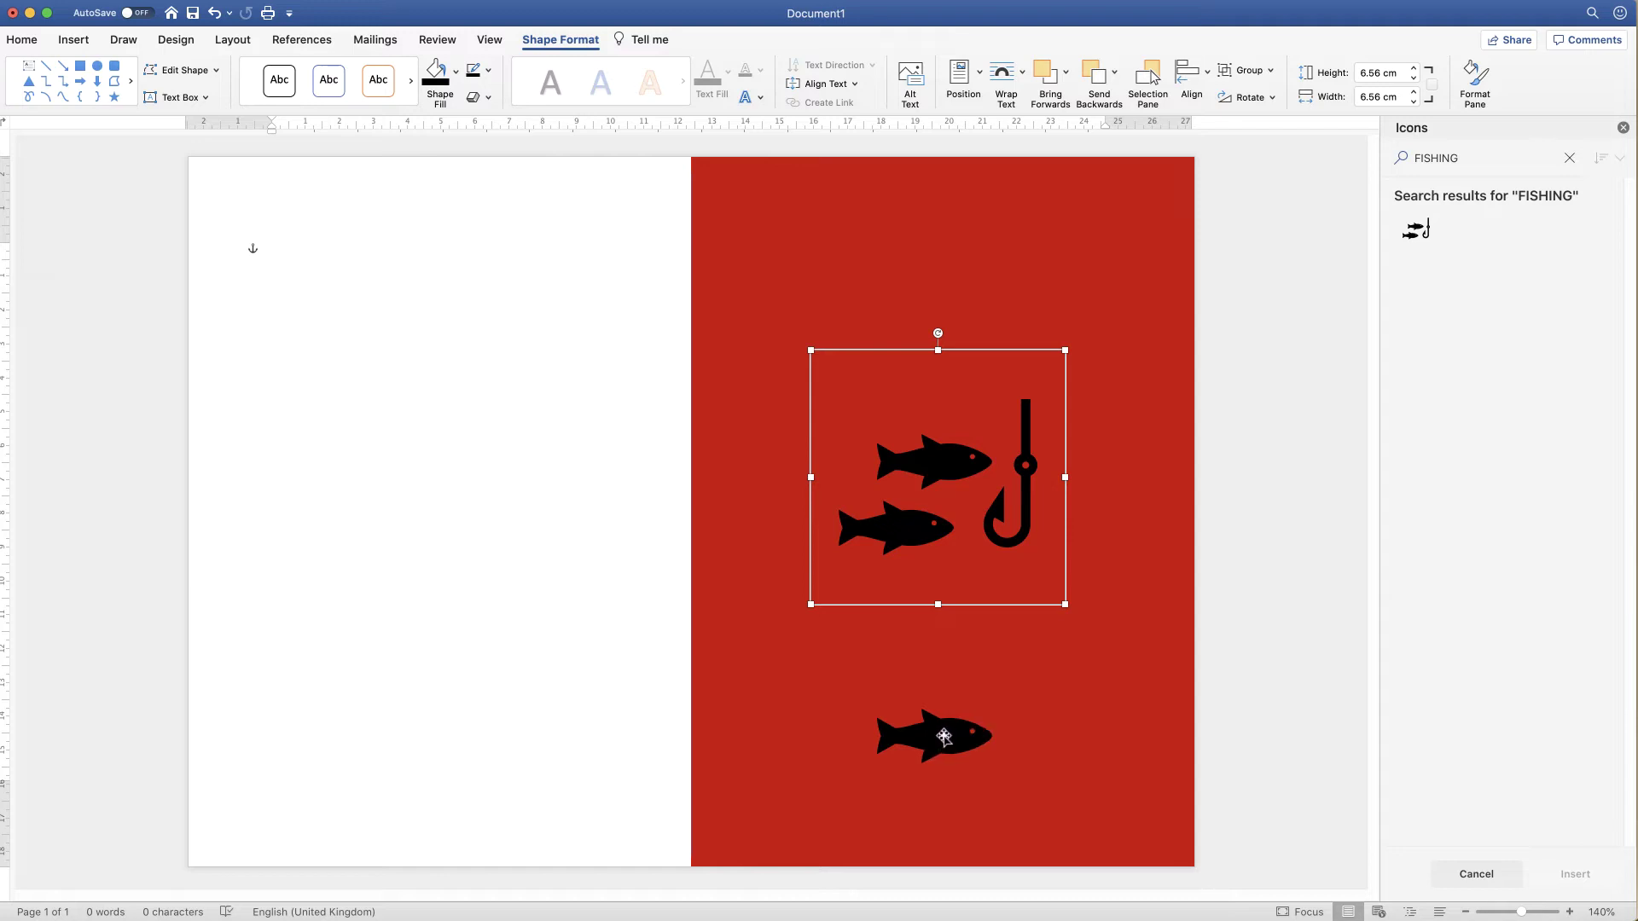
pyautogui.moveTo(942, 736); pyautogui.dragTo(941, 388)
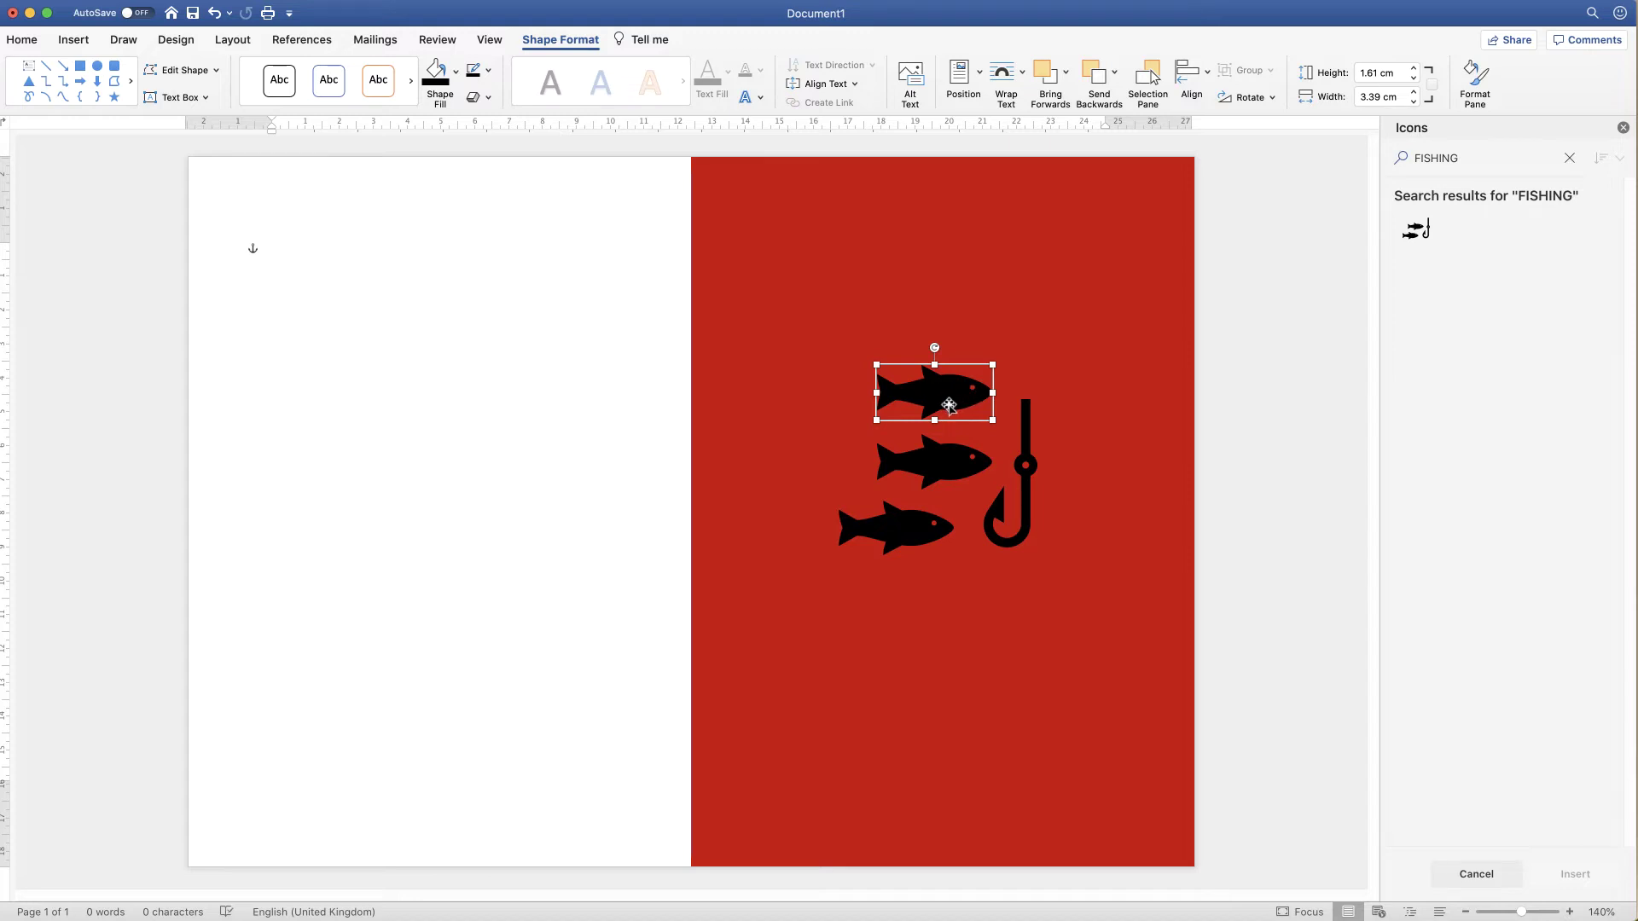
# Group the separate top fish with the rest of the fishing artwork and move the group slightly up and right.
pyautogui.click(945, 465)
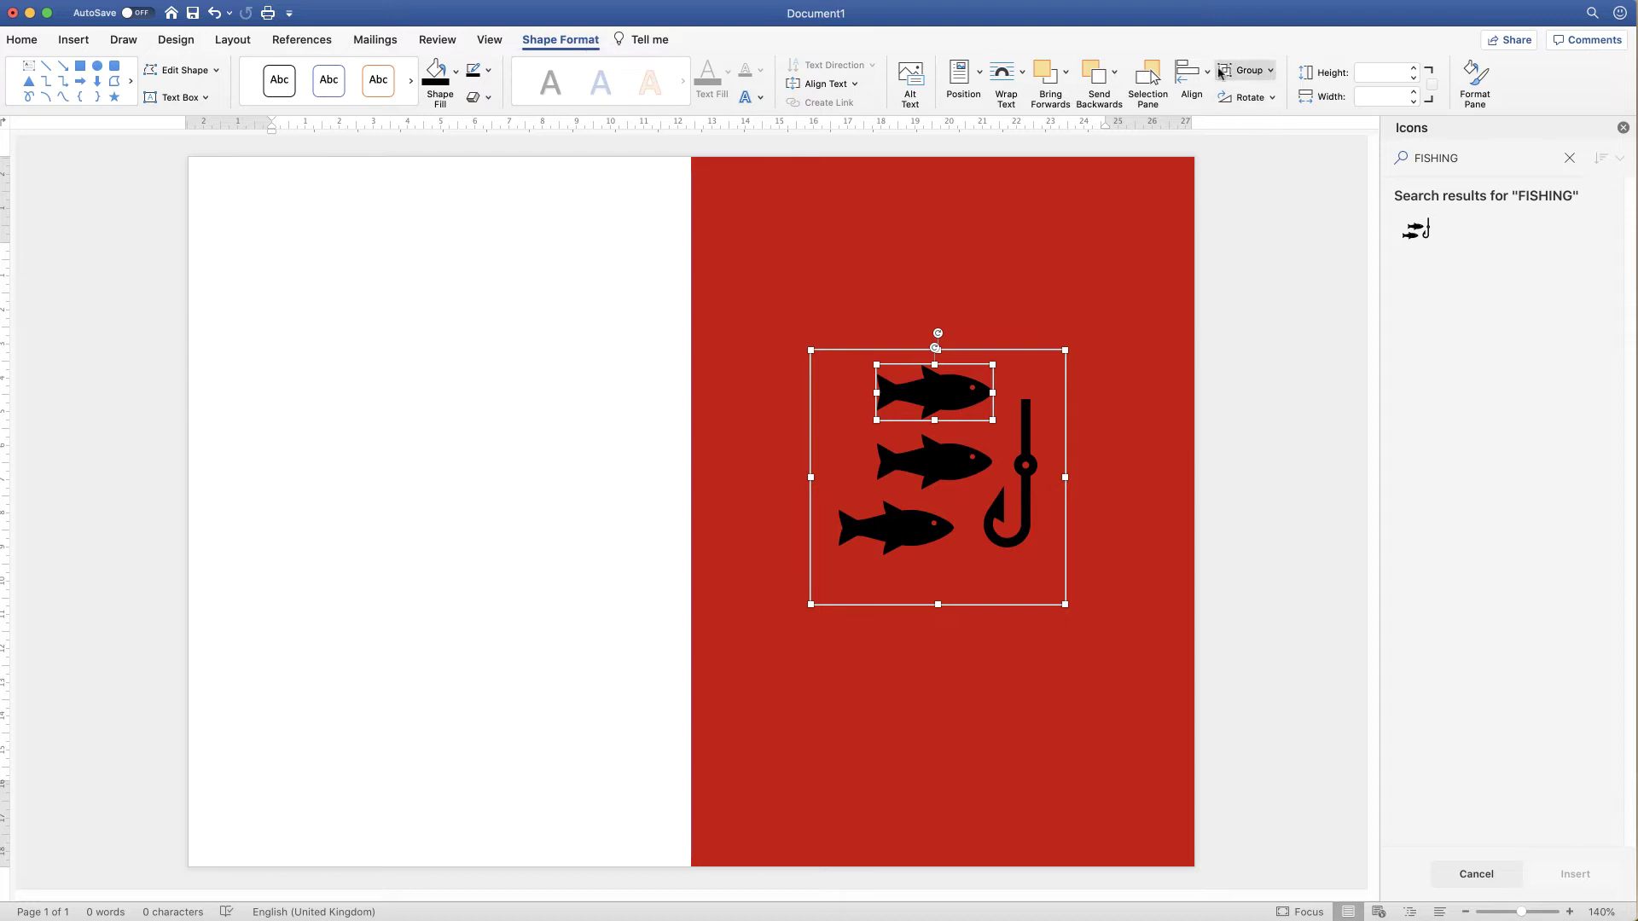
pyautogui.click(1271, 74)
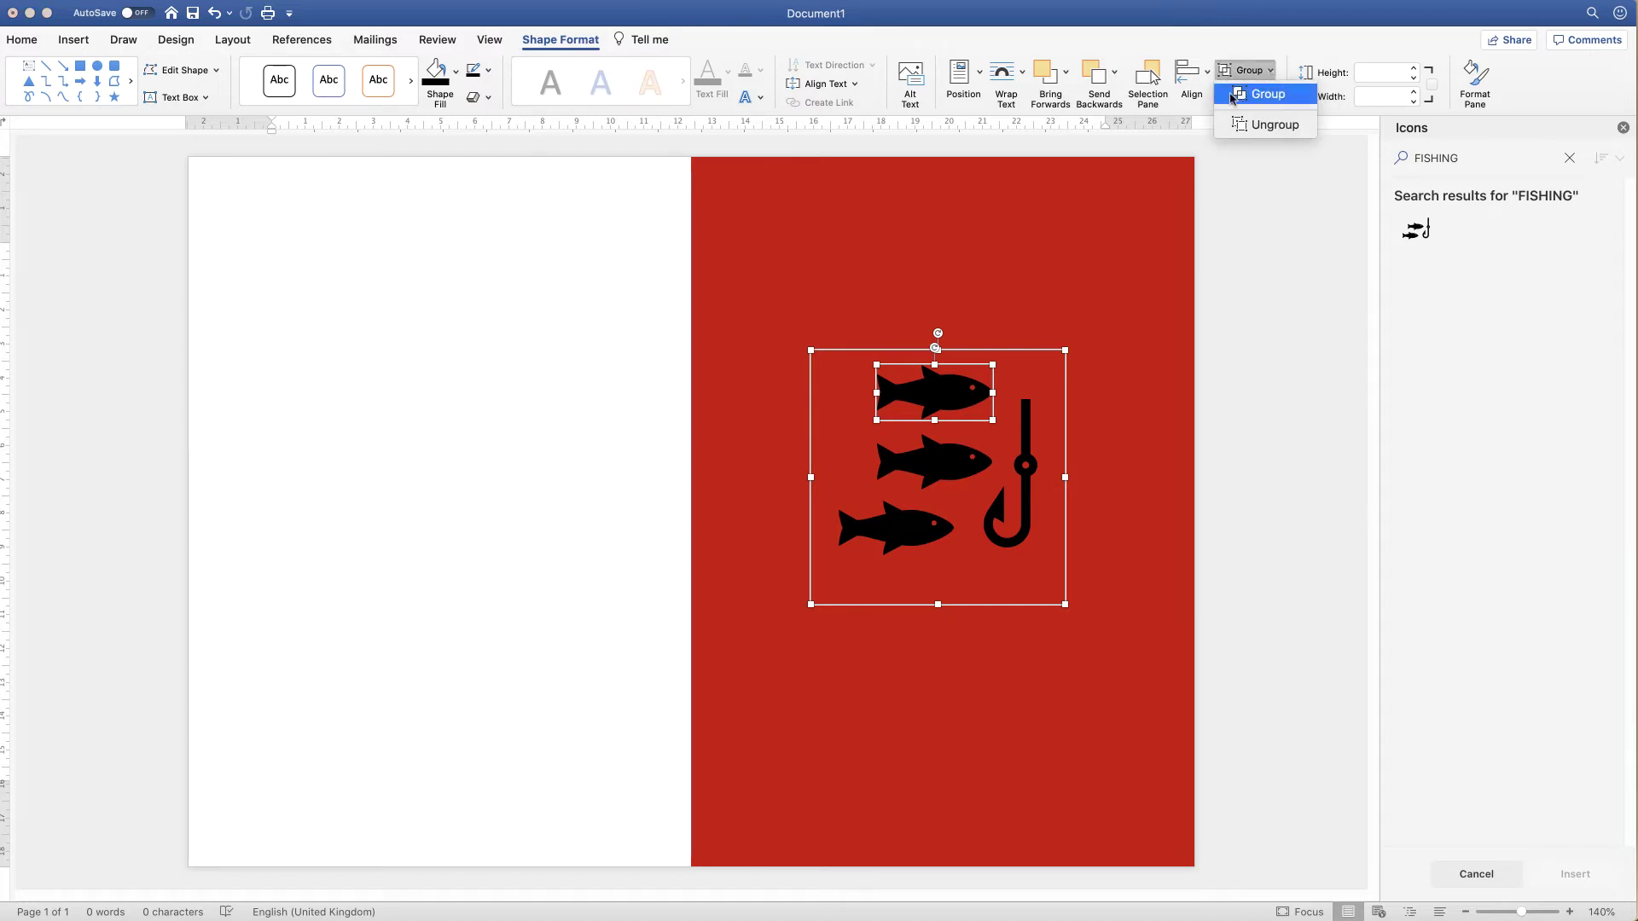
pyautogui.click(1269, 95)
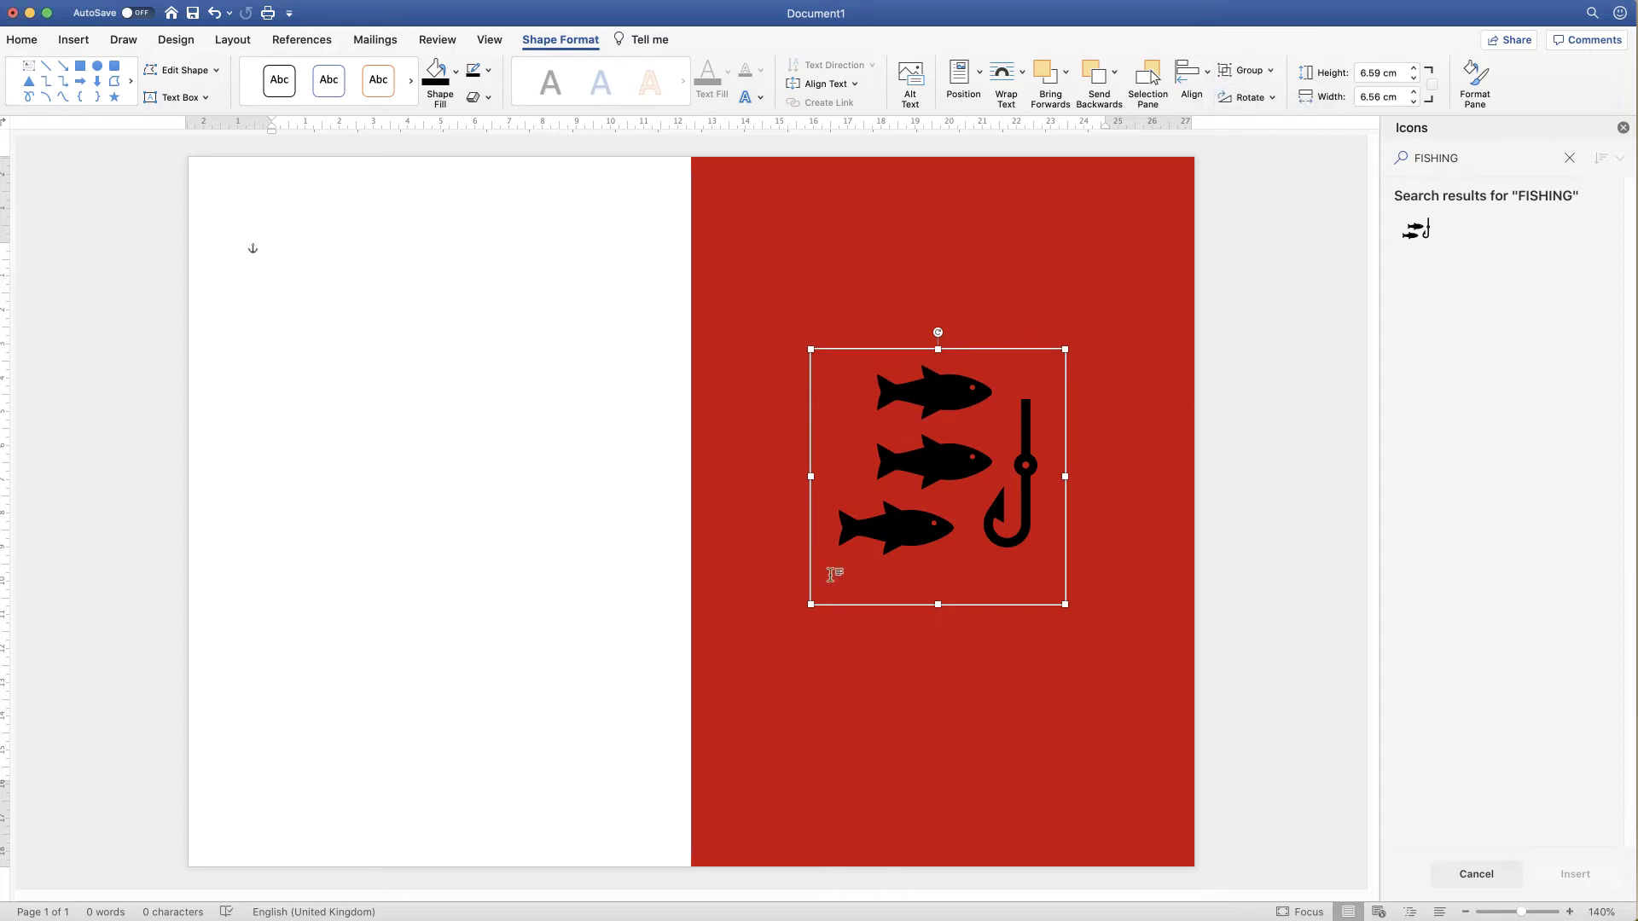
pyautogui.moveTo(938, 467); pyautogui.dragTo(958, 437)
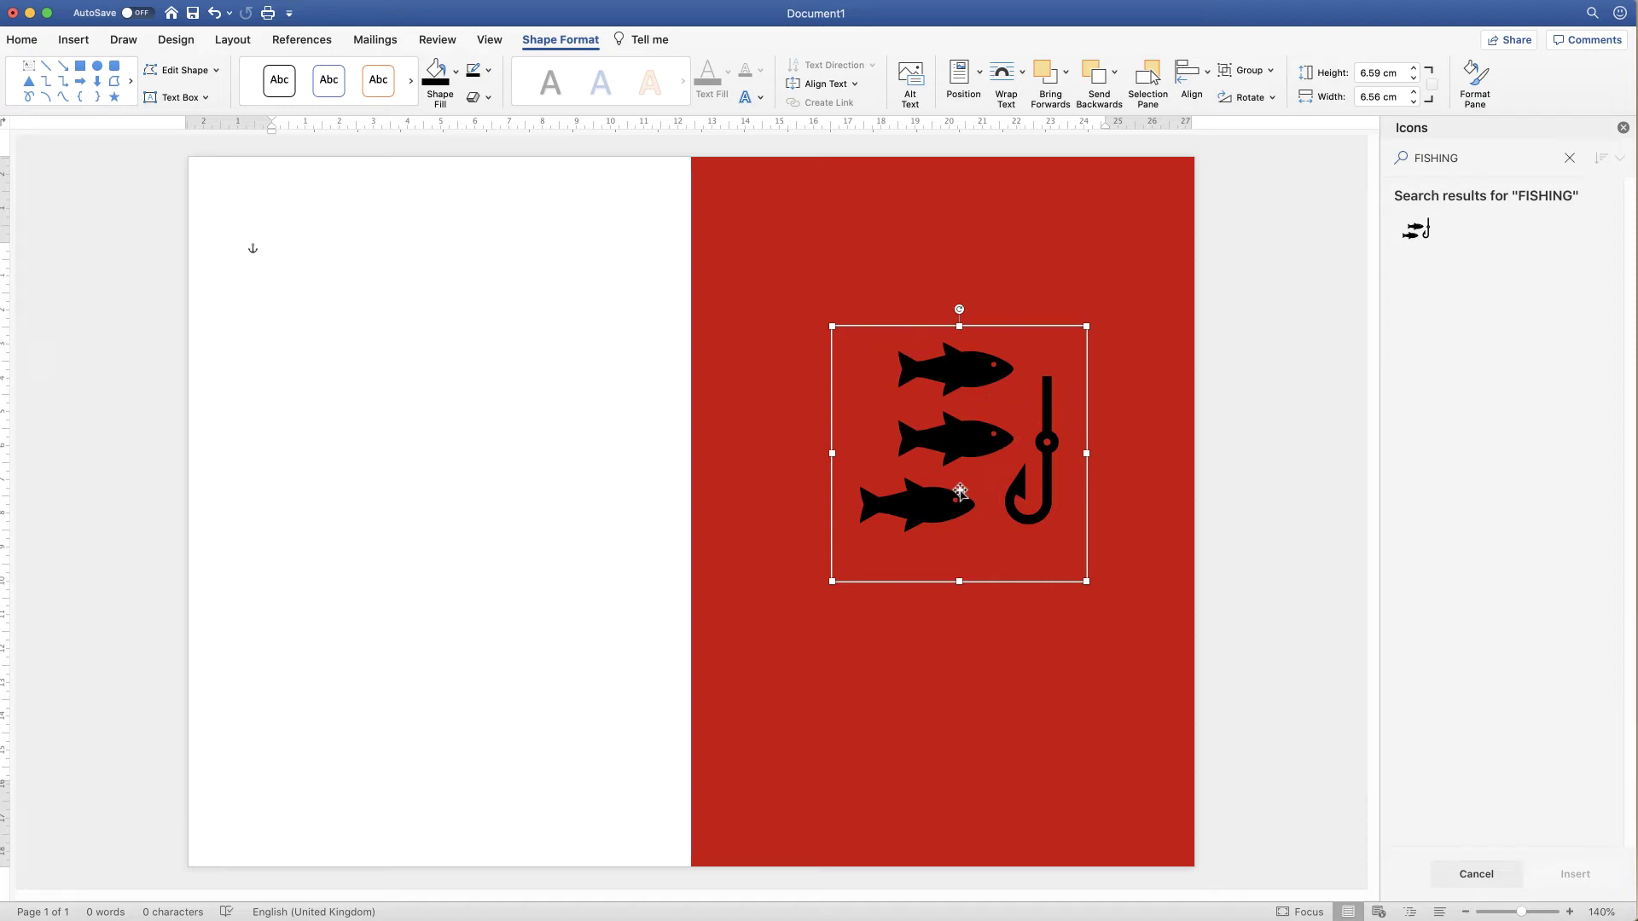
pyautogui.click(924, 508)
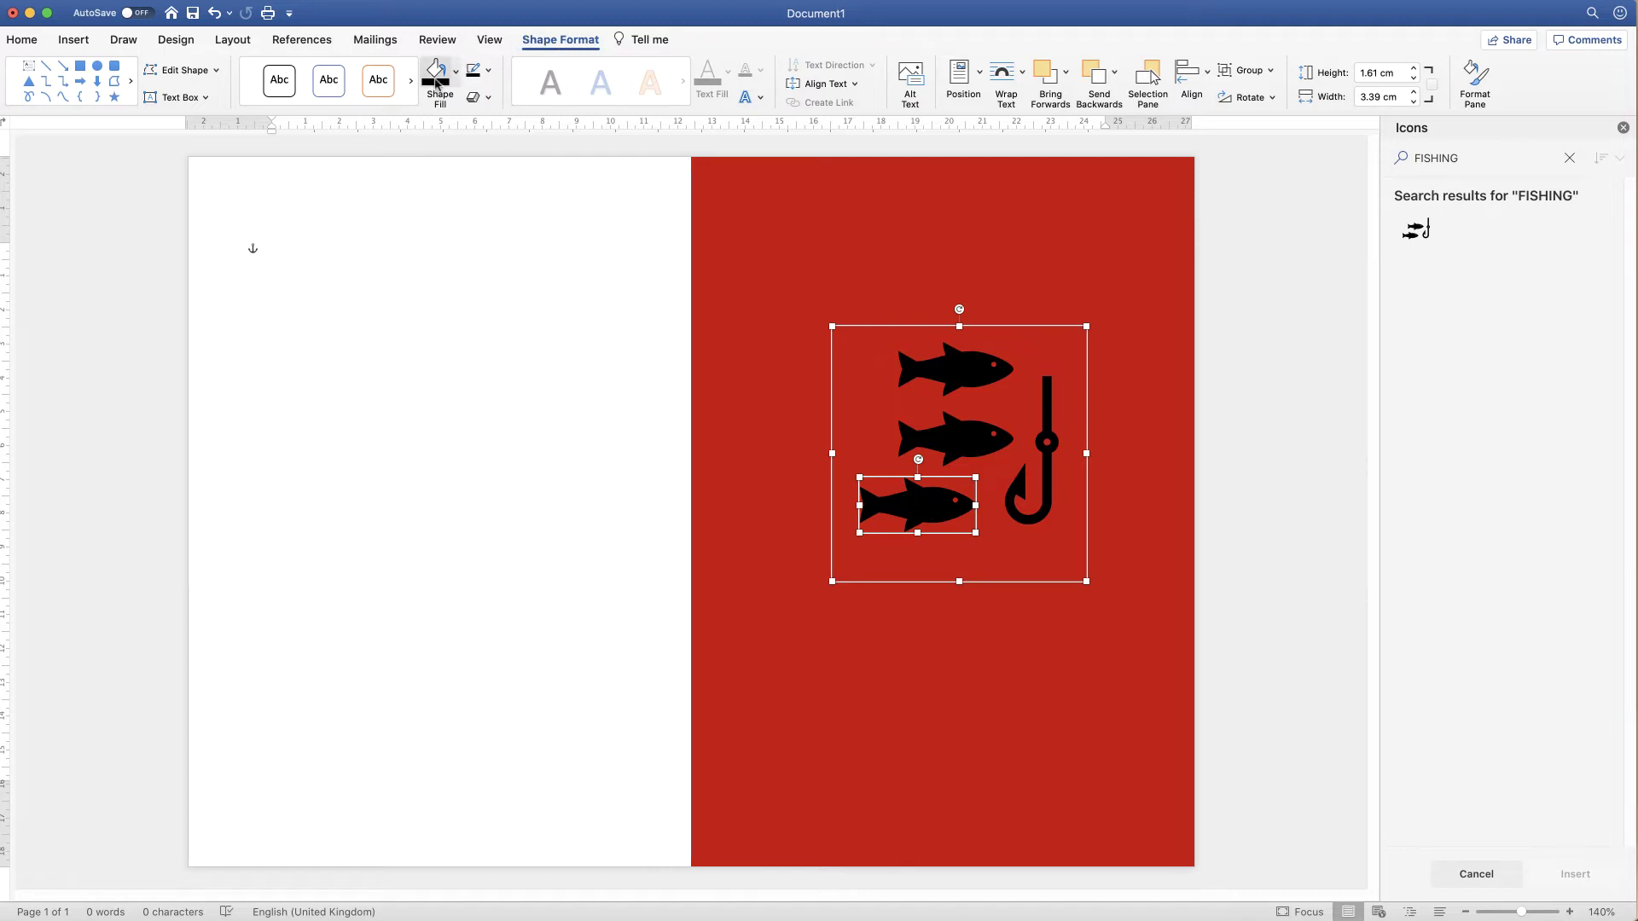
pyautogui.click(457, 77)
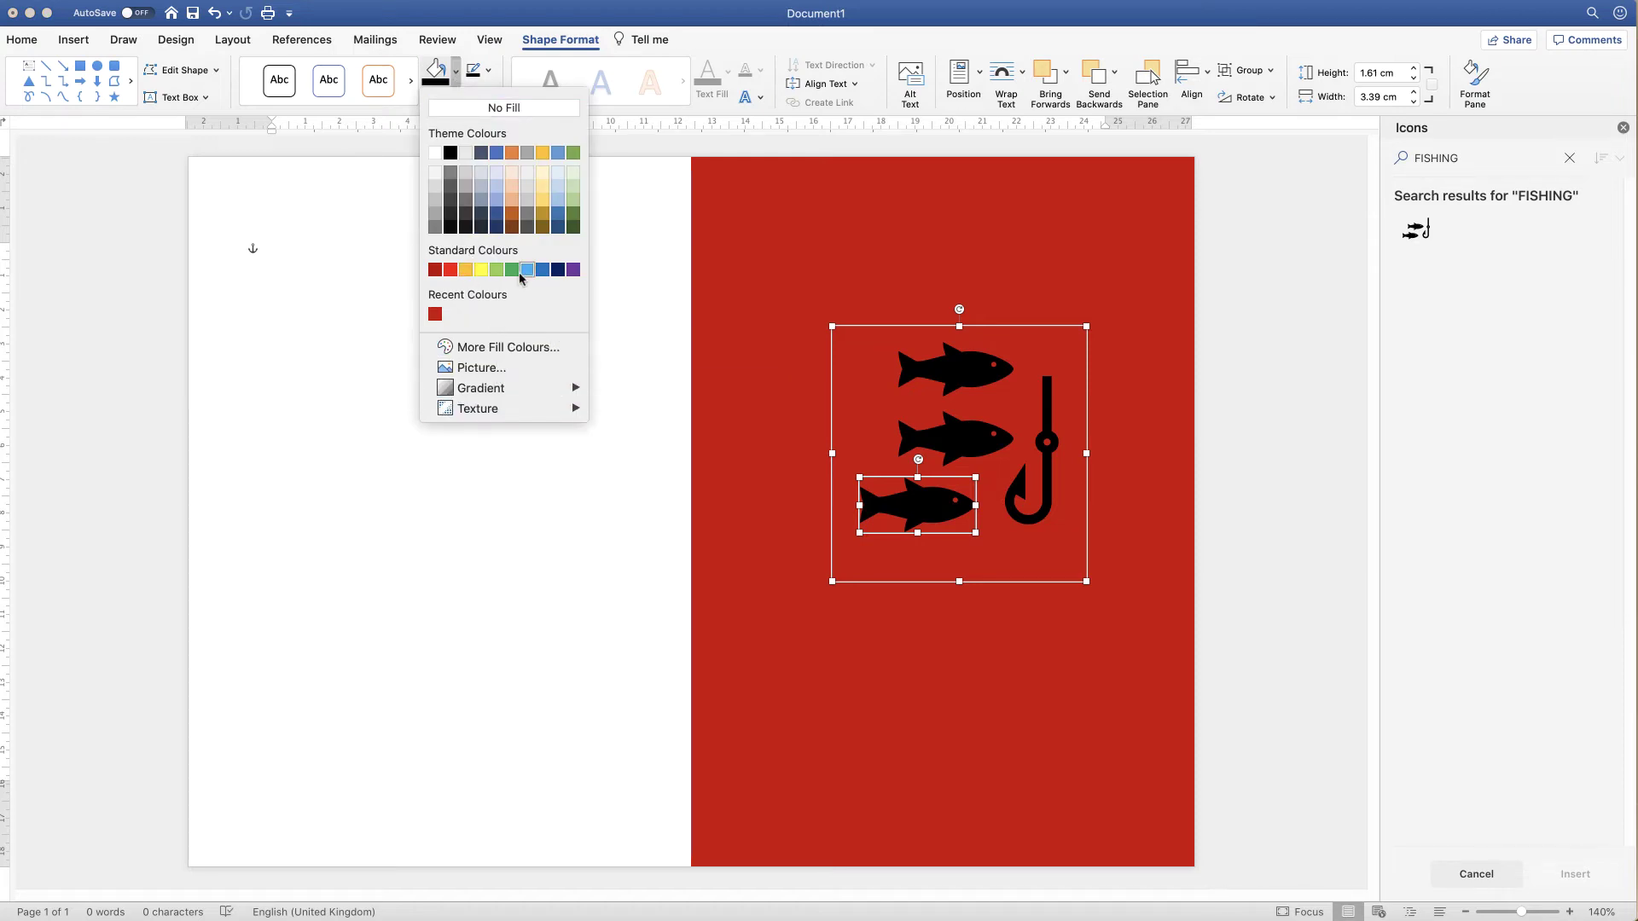
pyautogui.click(445, 348)
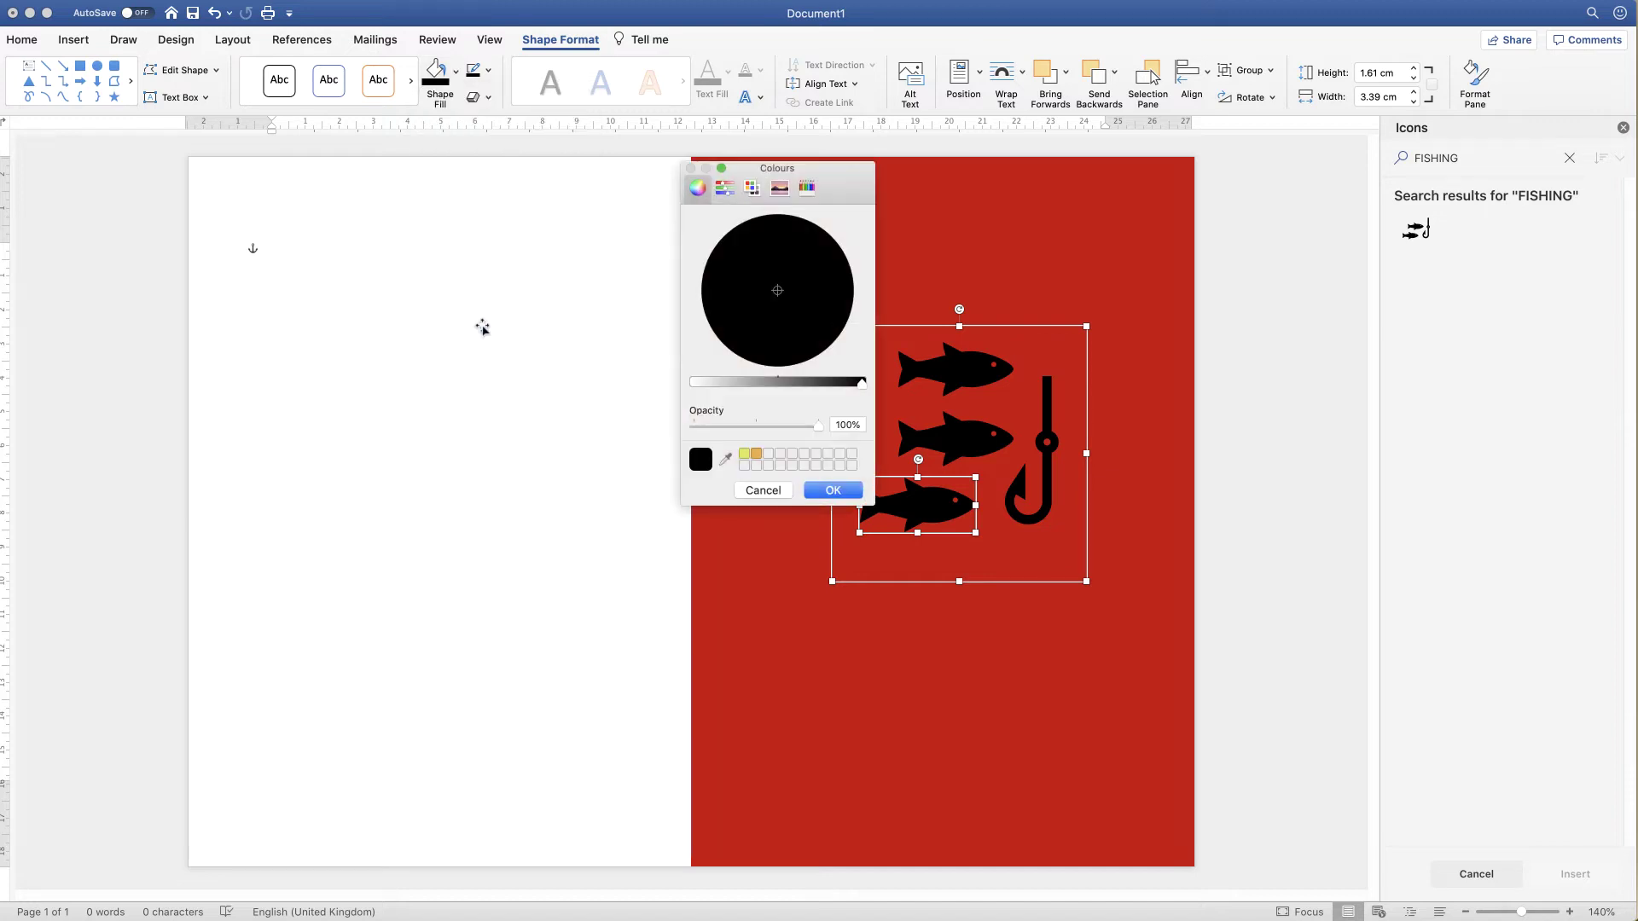
pyautogui.click(745, 455)
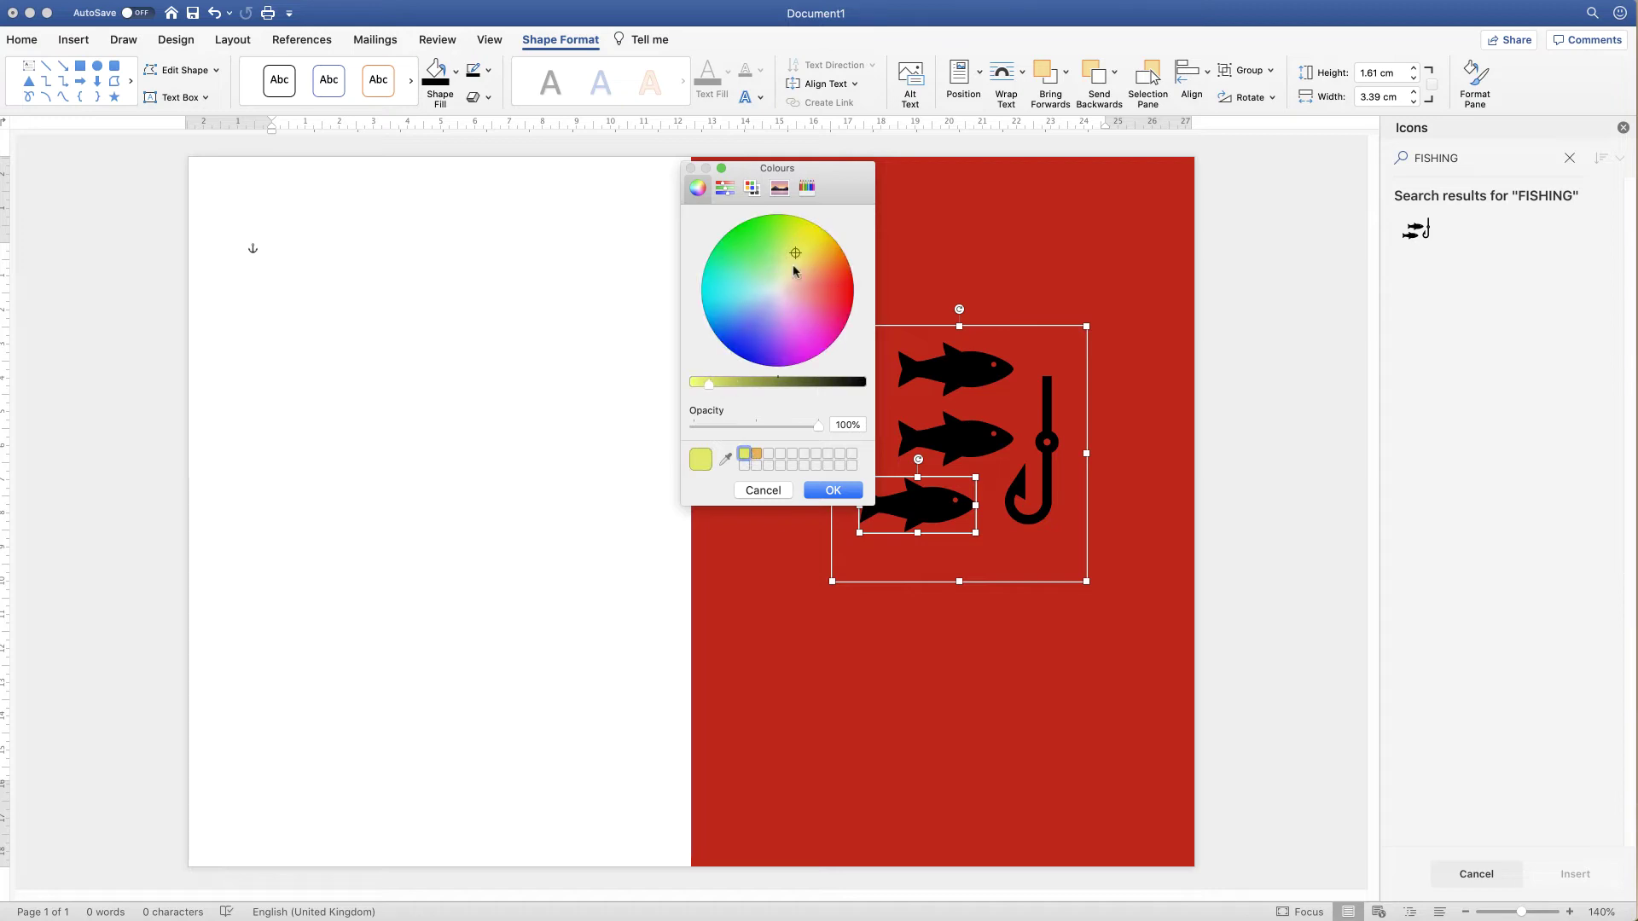
pyautogui.moveTo(797, 256); pyautogui.dragTo(751, 333)
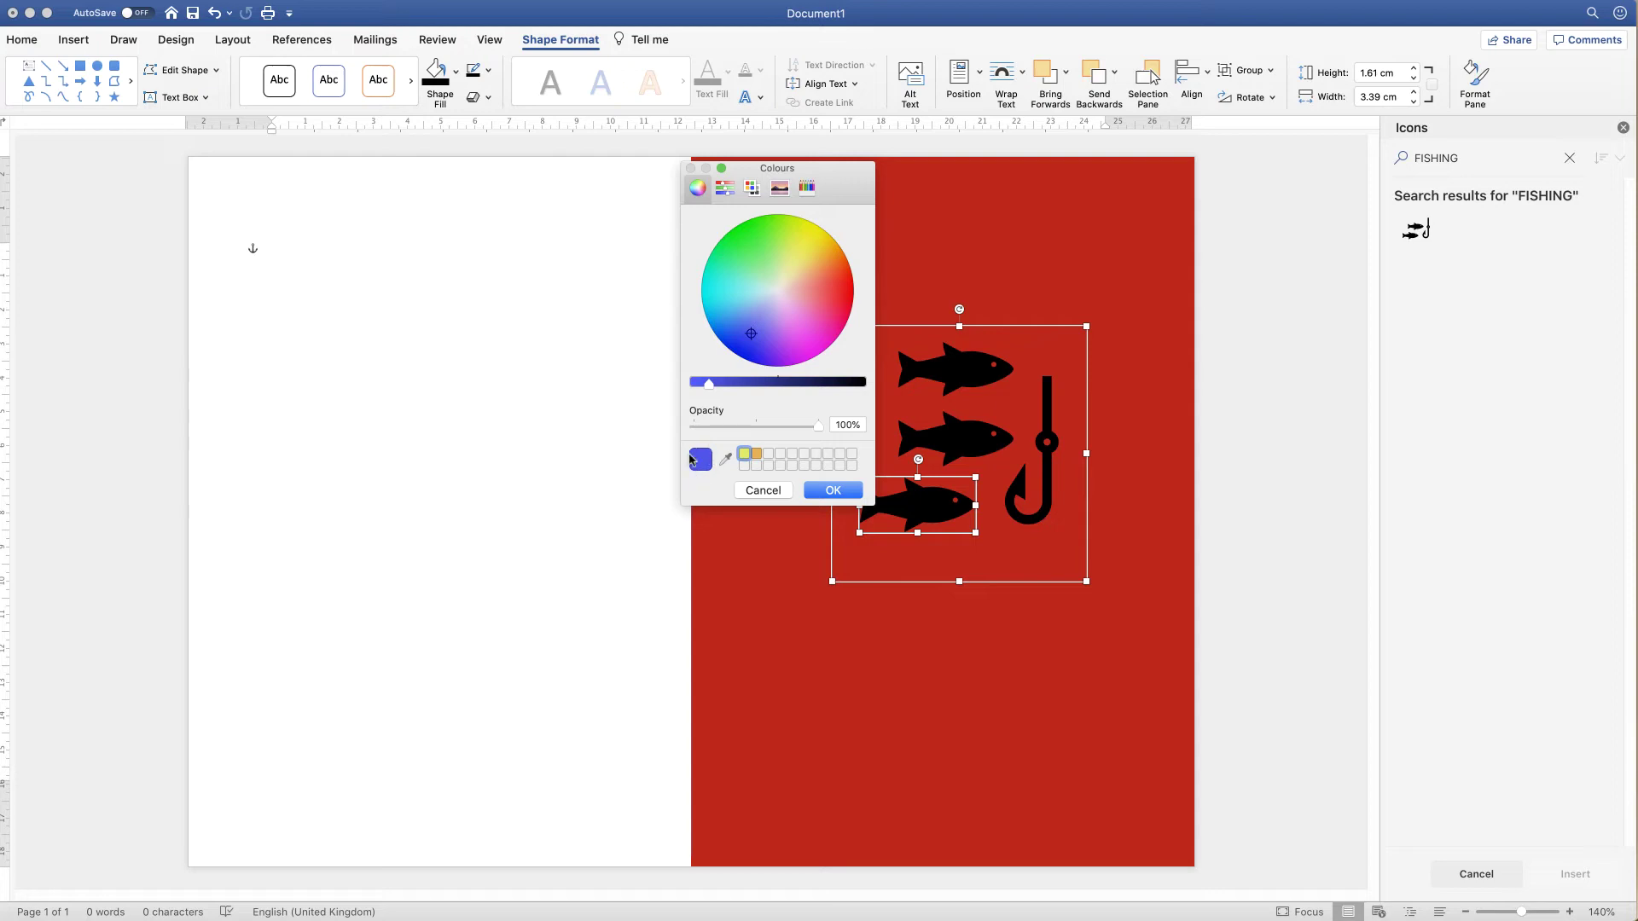
pyautogui.moveTo(747, 337); pyautogui.dragTo(804, 282)
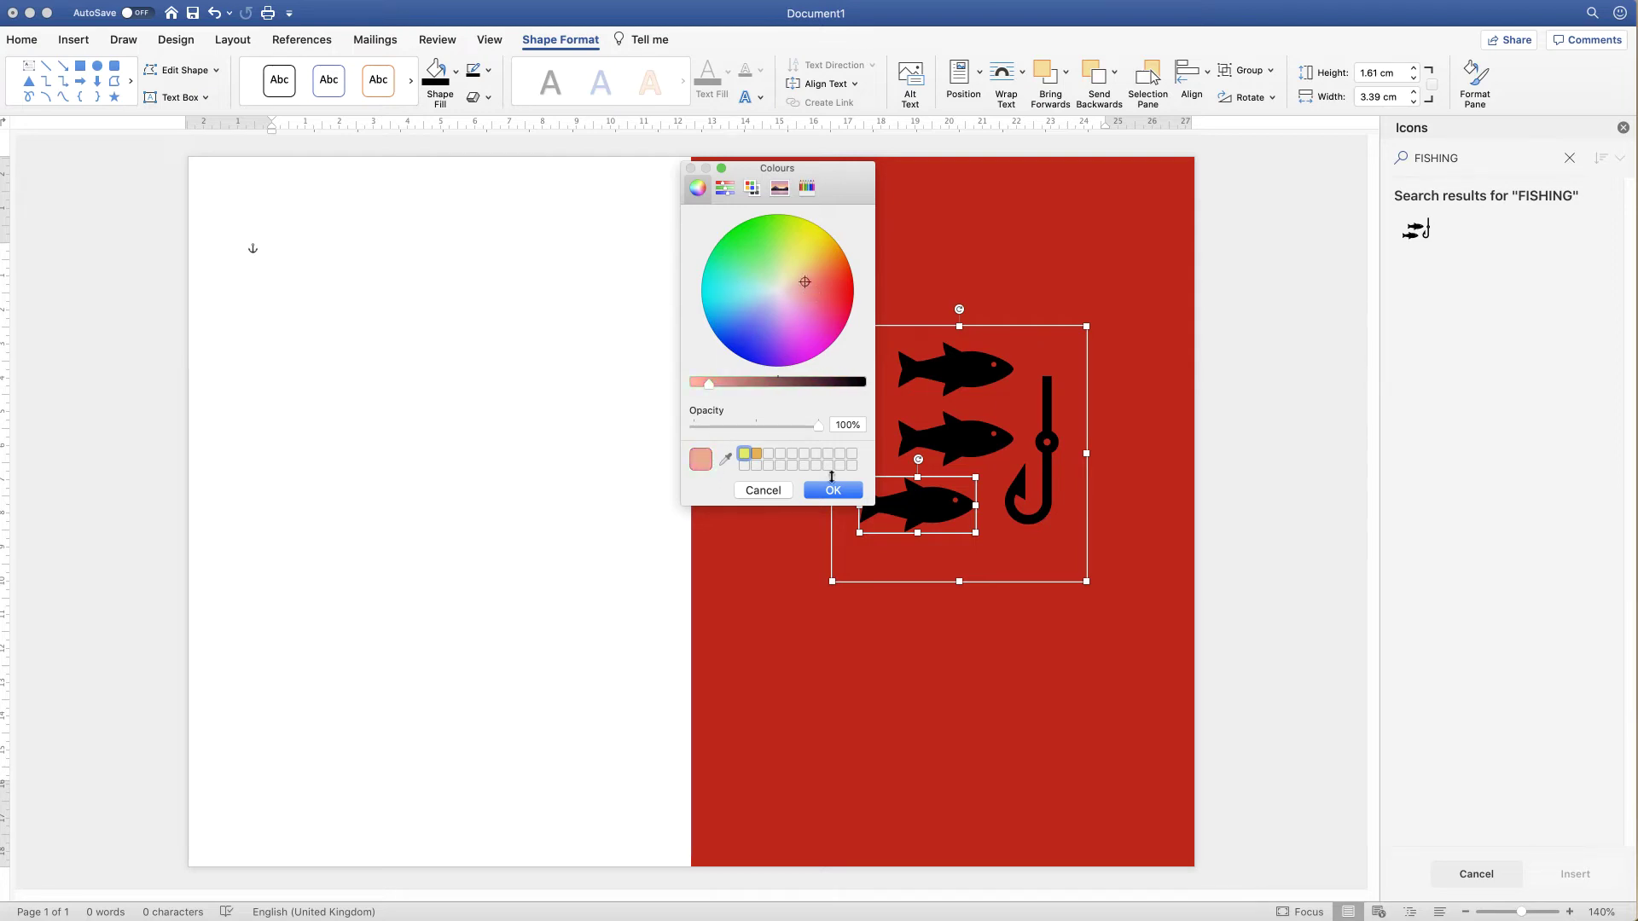
pyautogui.click(764, 490)
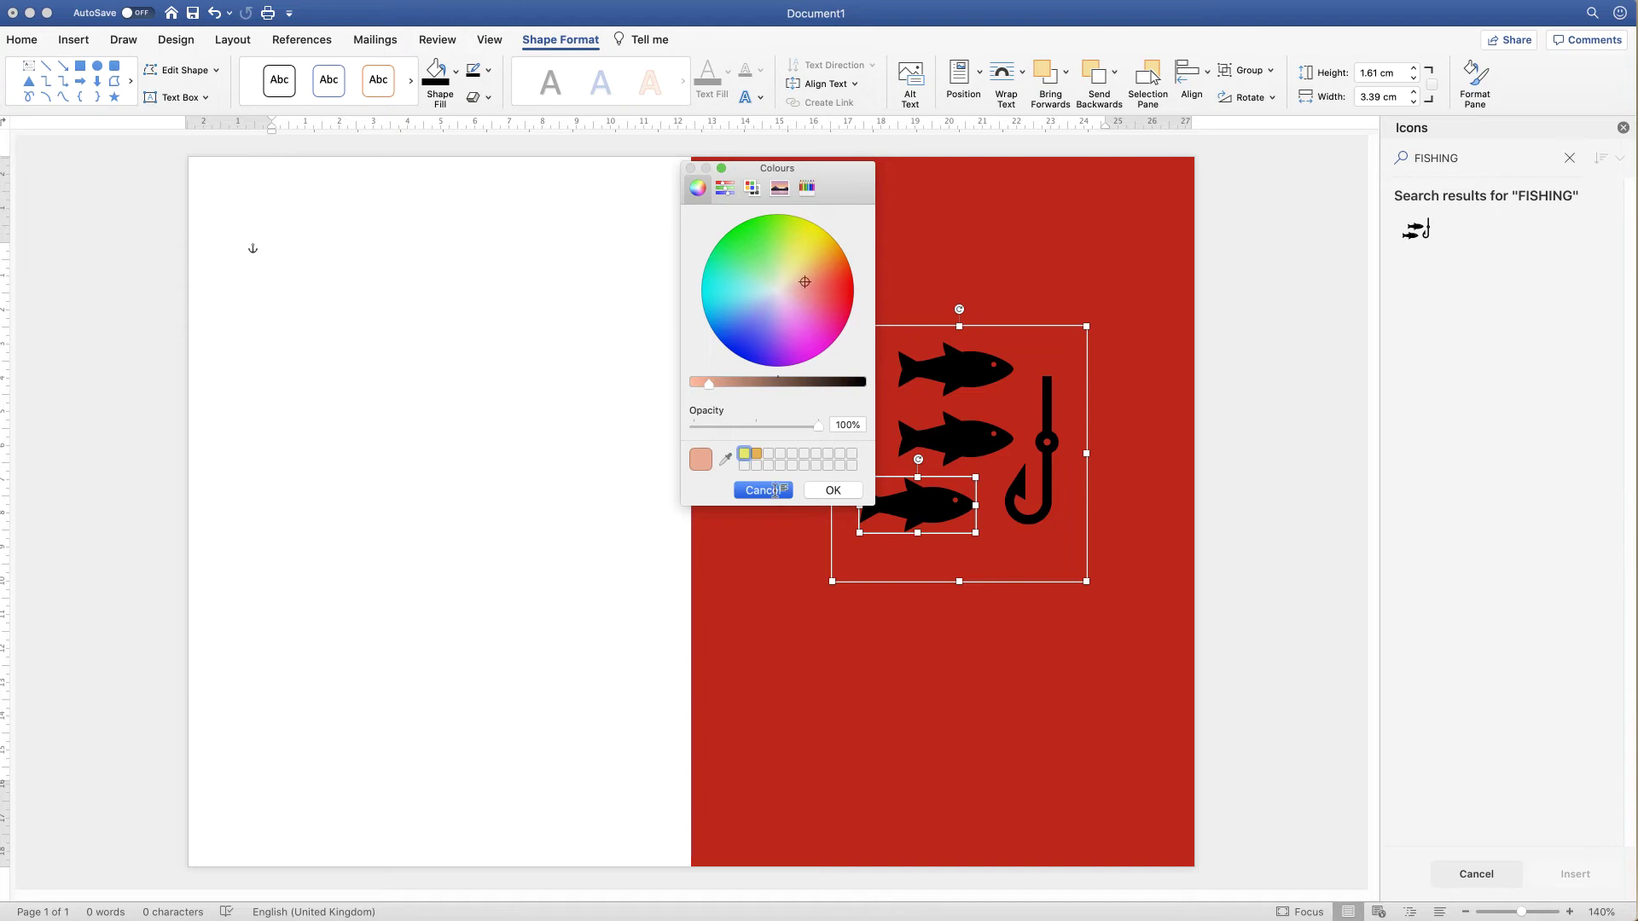
# Fill the lowest fish with white and give it a black outline.
pyautogui.click(457, 76)
pyautogui.click(432, 150)
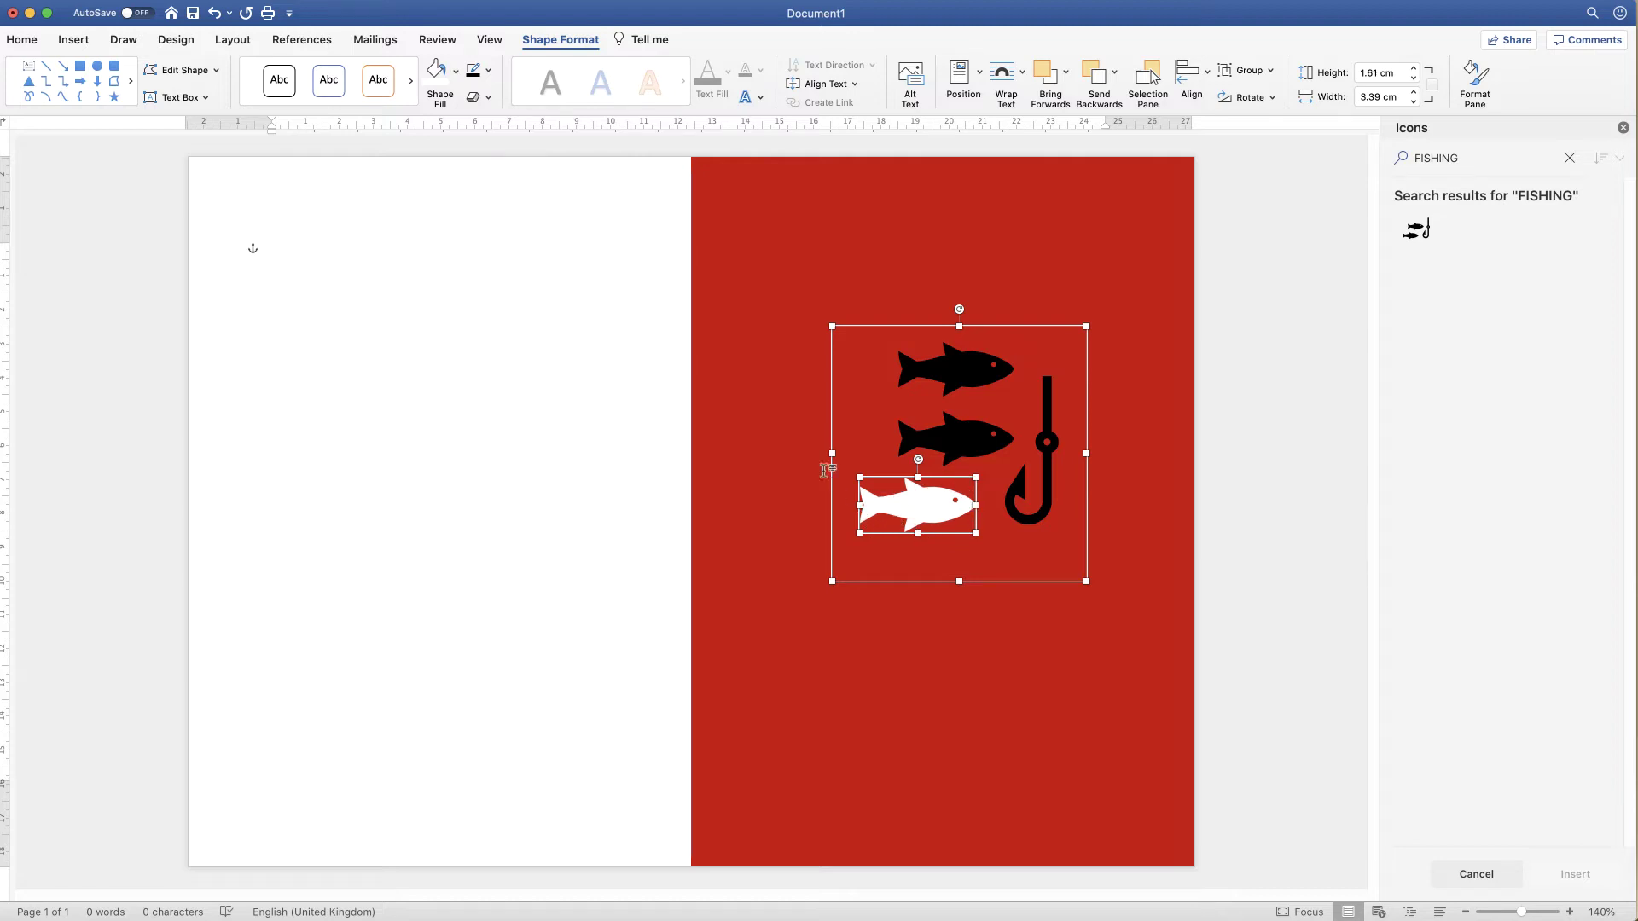
pyautogui.click(490, 73)
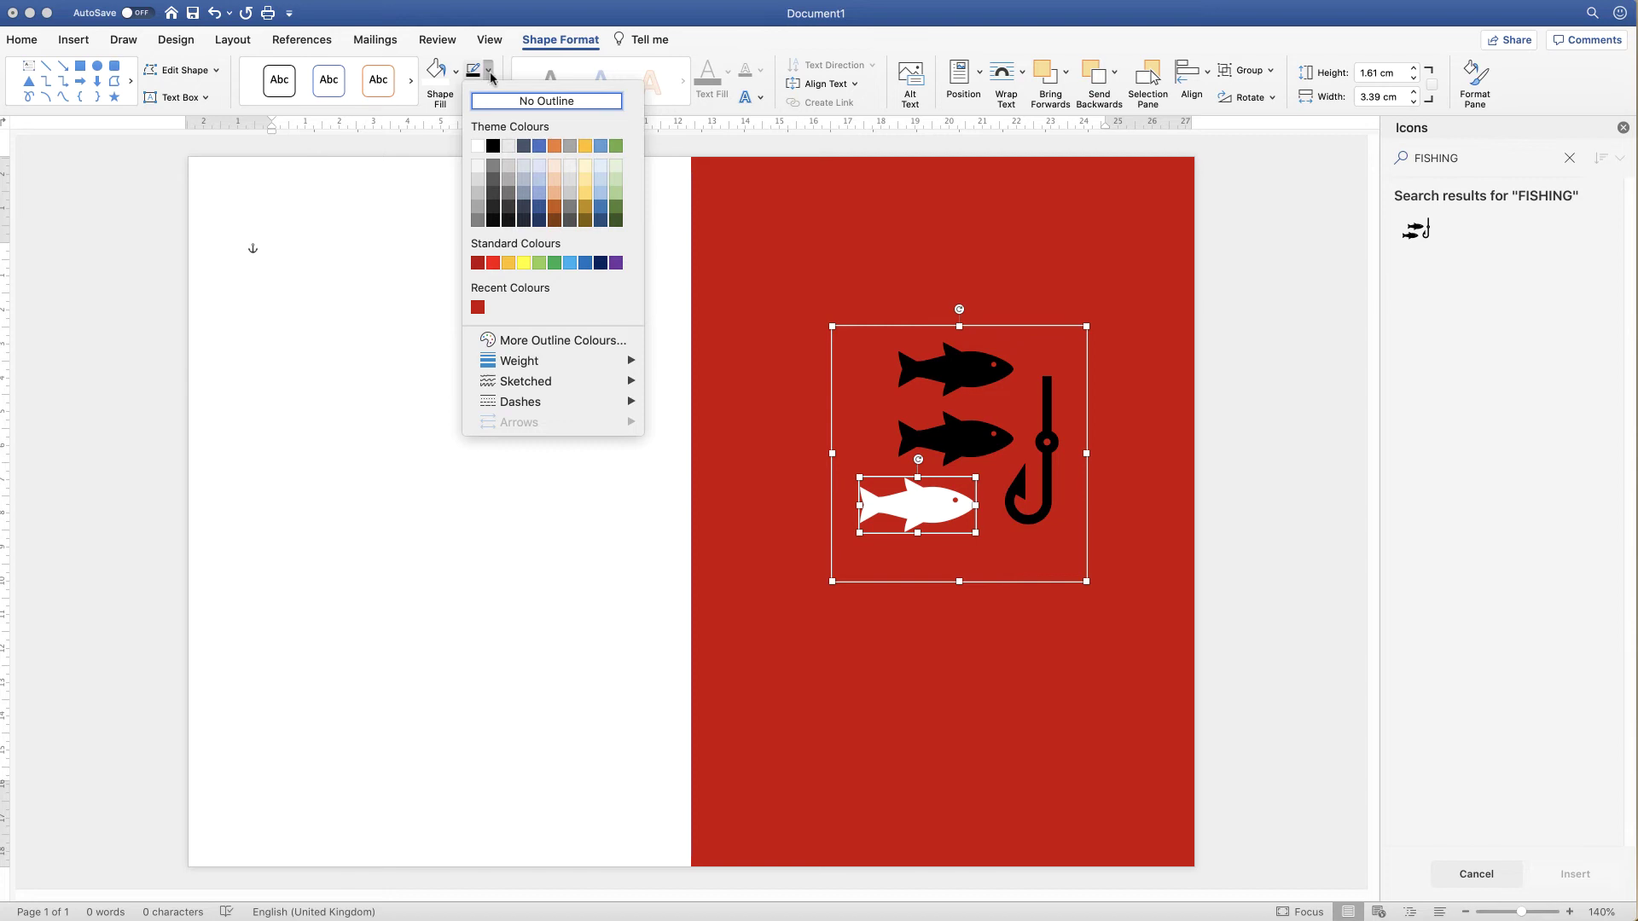
pyautogui.click(494, 147)
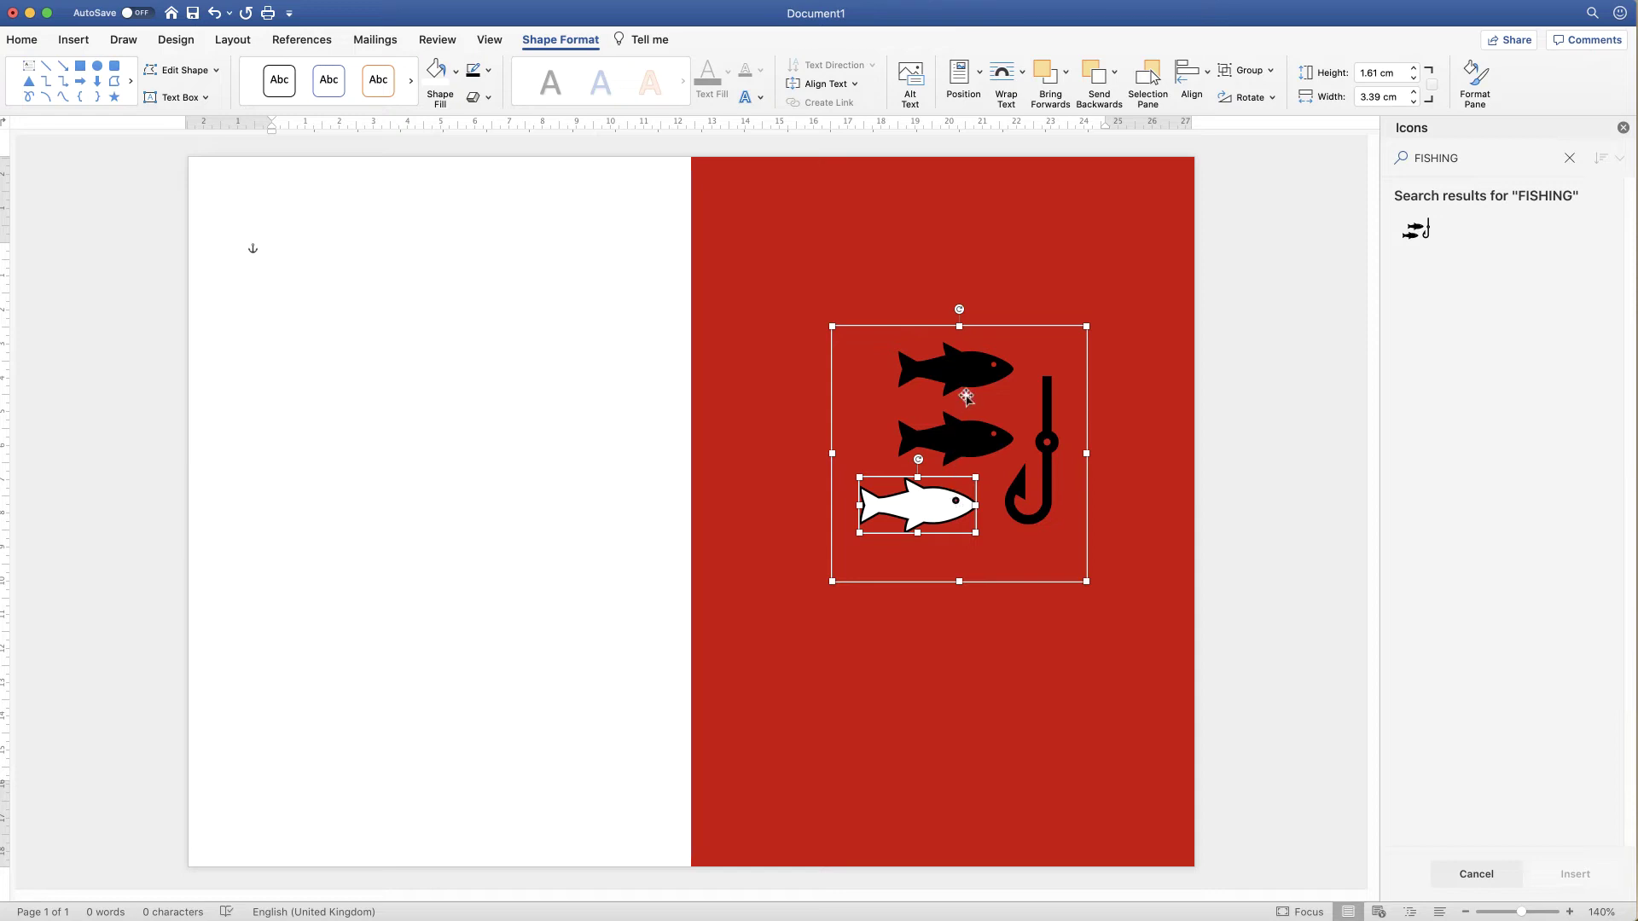
# Delete the two black fish above the white one from the group.
pyautogui.click(961, 368)
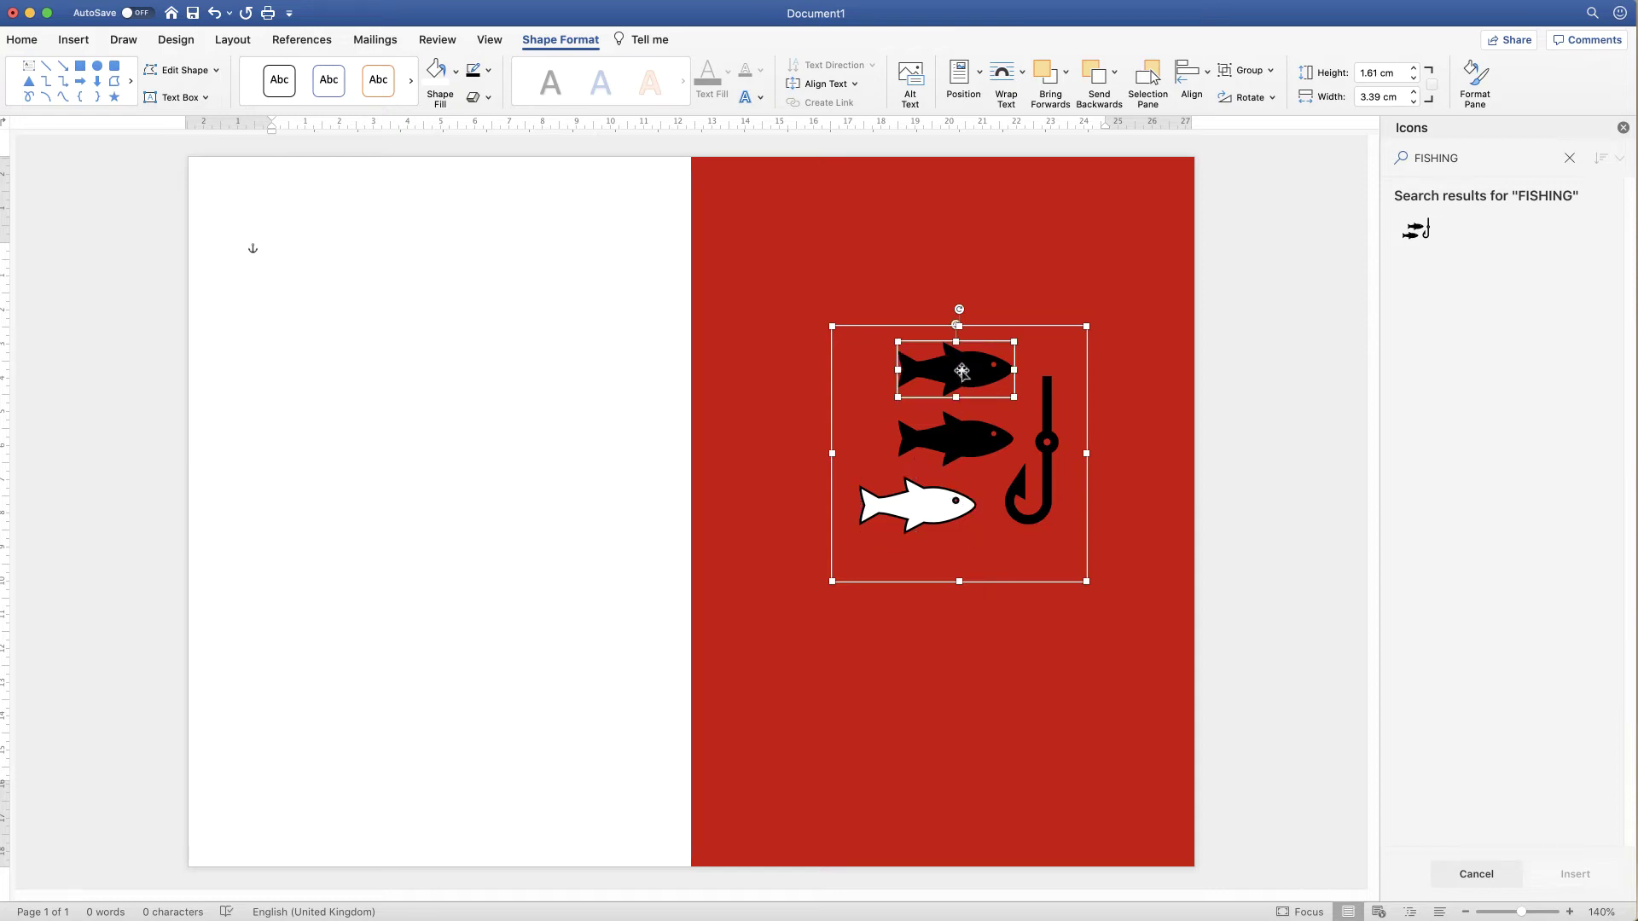
pyautogui.press('Delete')
pyautogui.click(963, 437)
pyautogui.press('Delete')
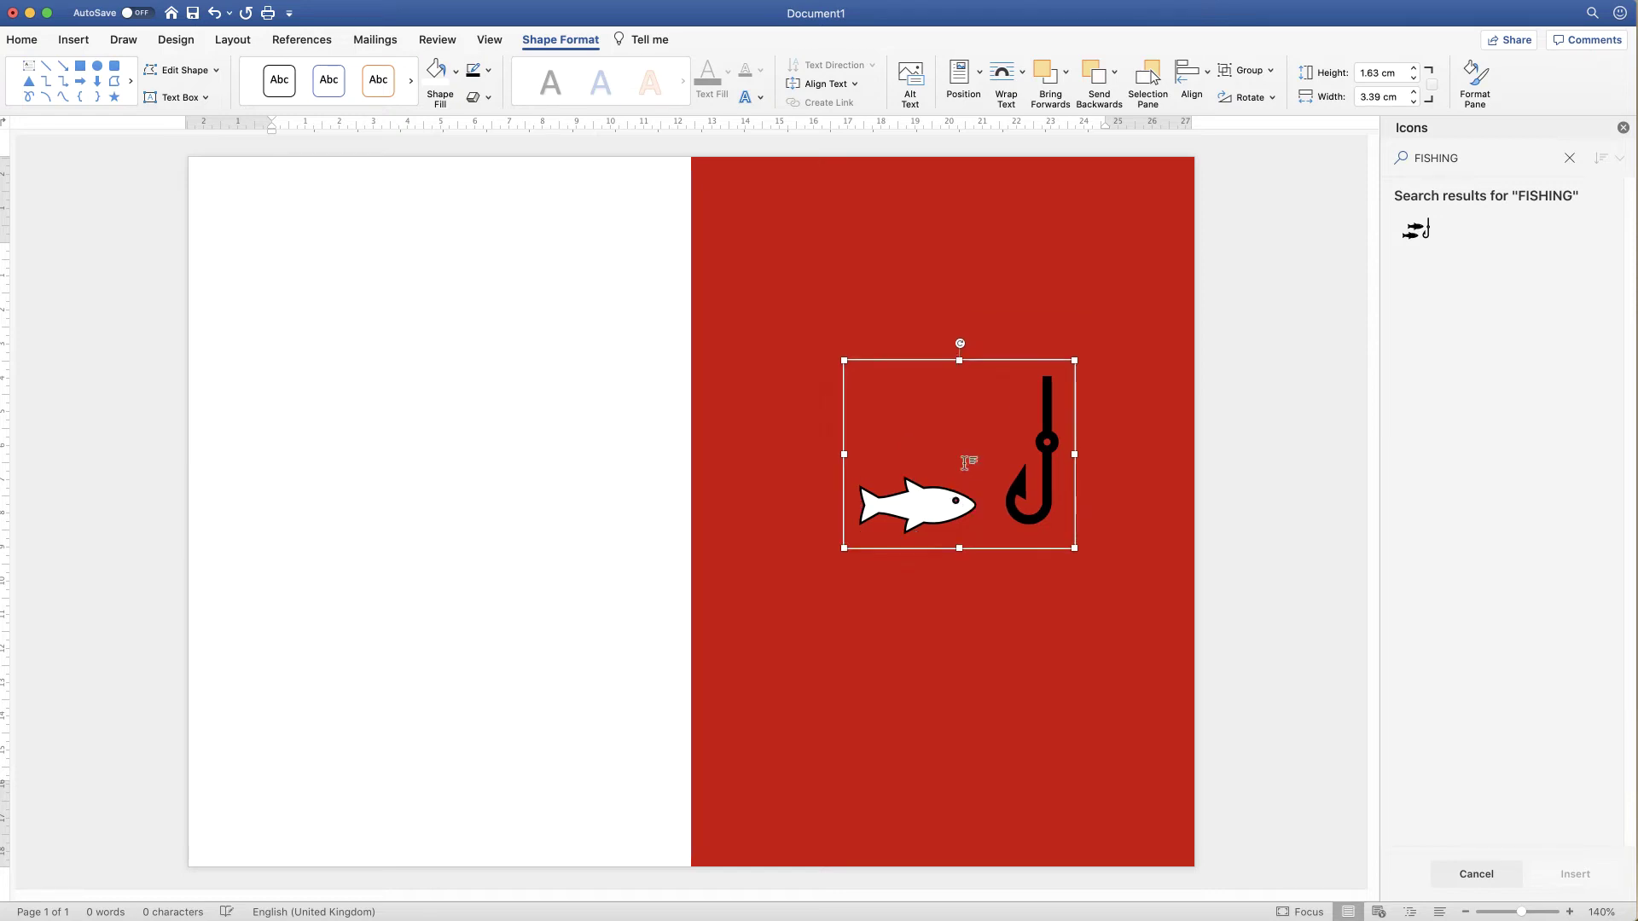
# Make two copies of the white outlined fish on the red half.
pyautogui.click(928, 505)
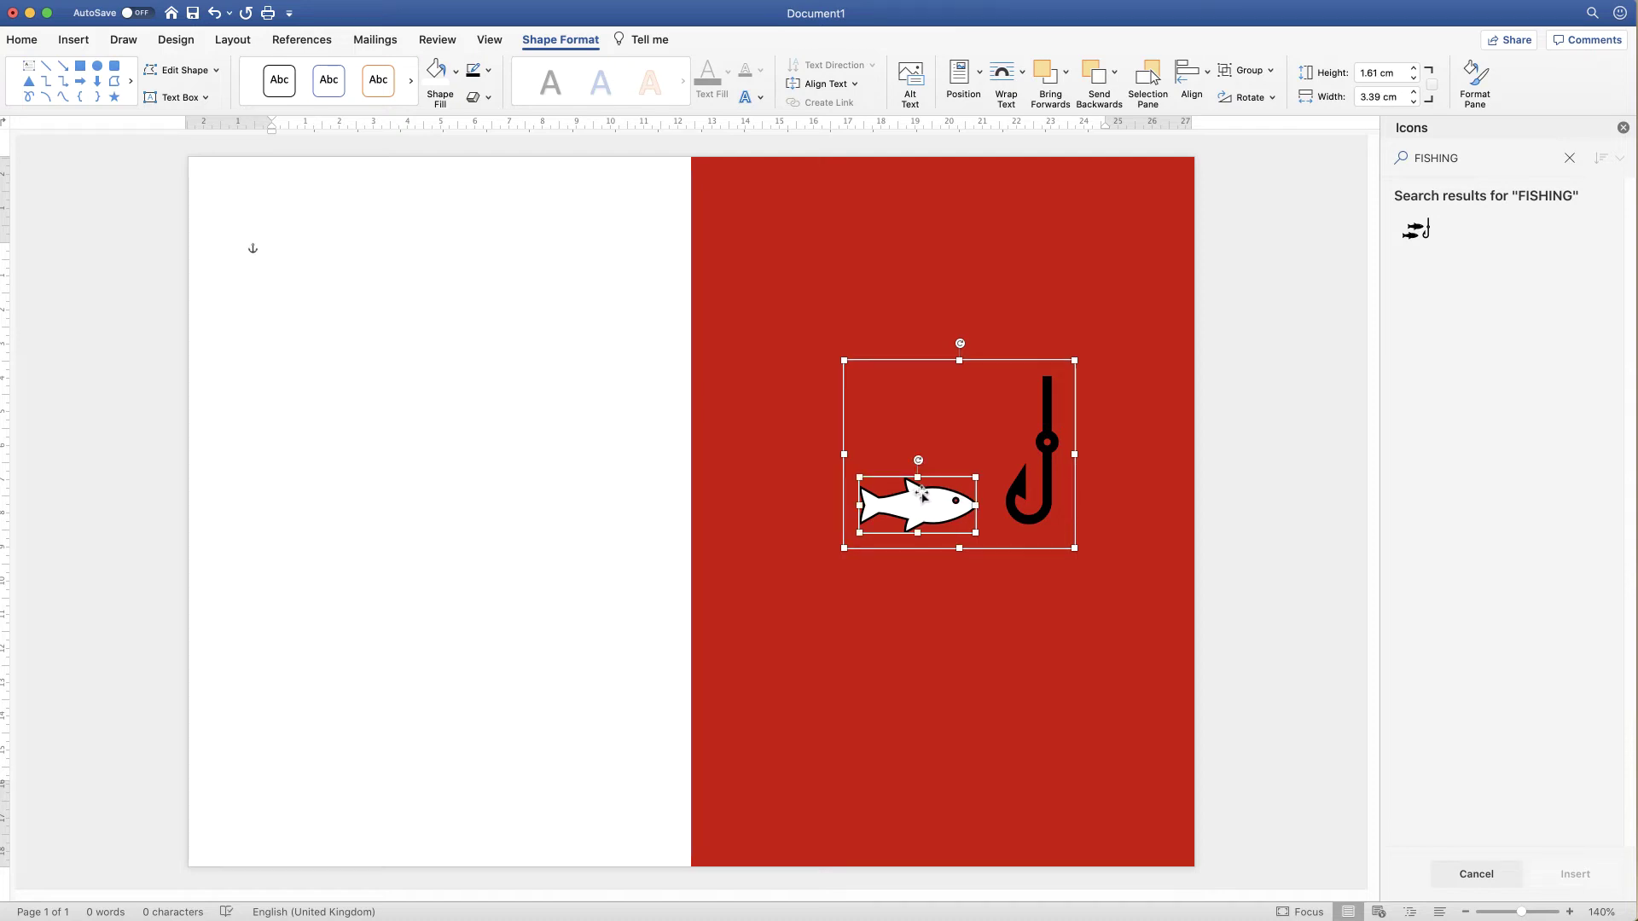
pyautogui.press('super+v')
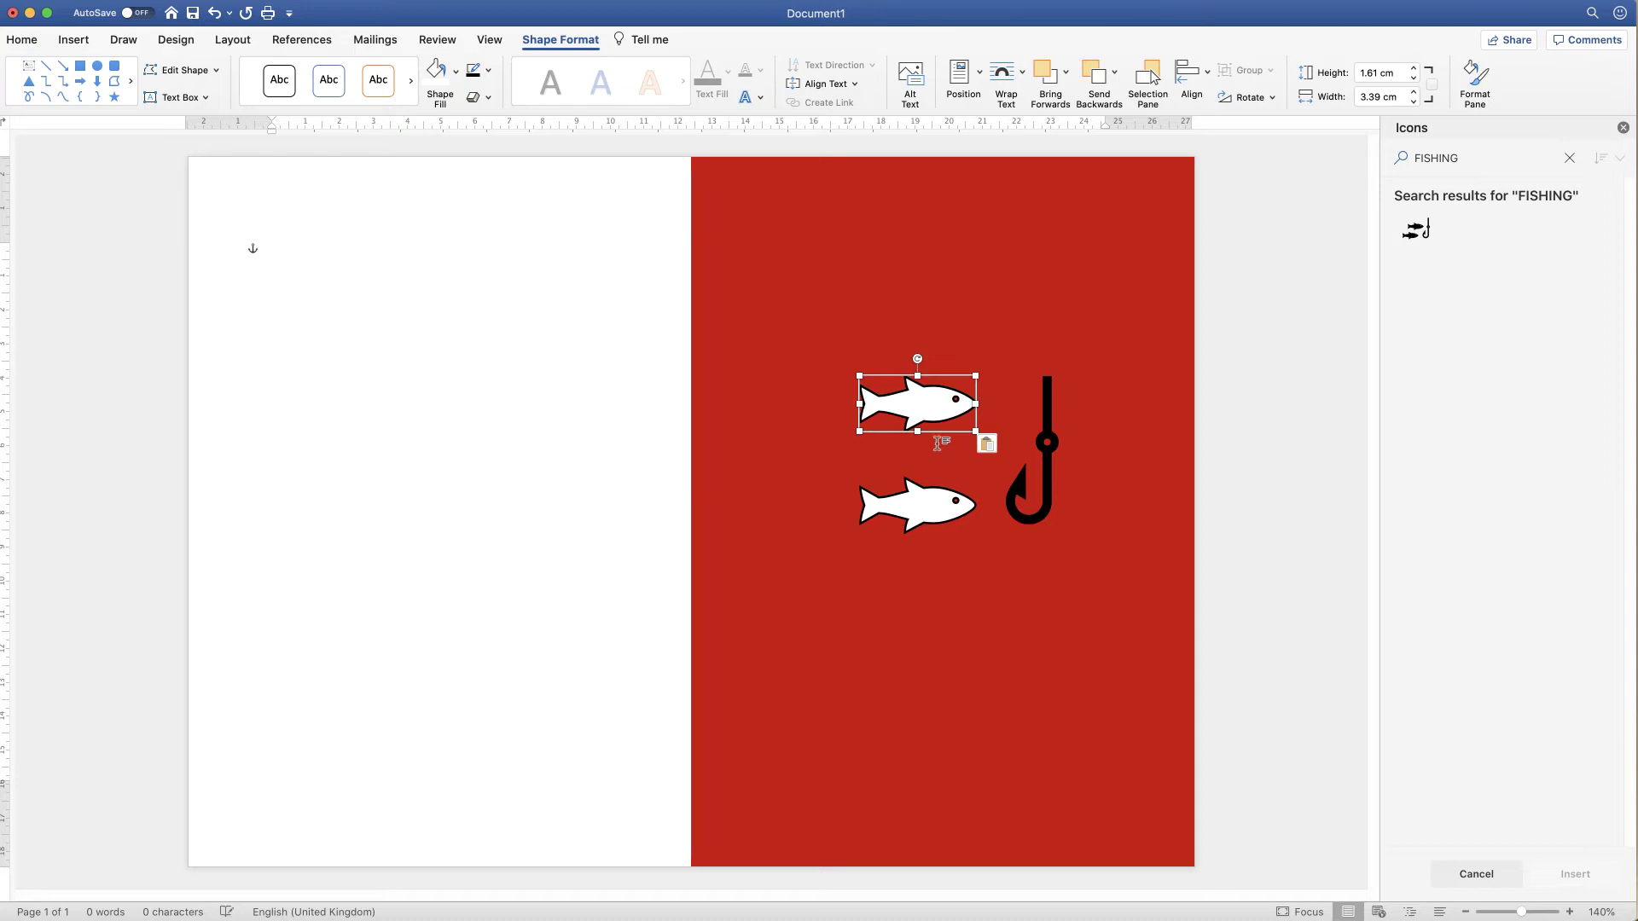
pyautogui.press('super+v')
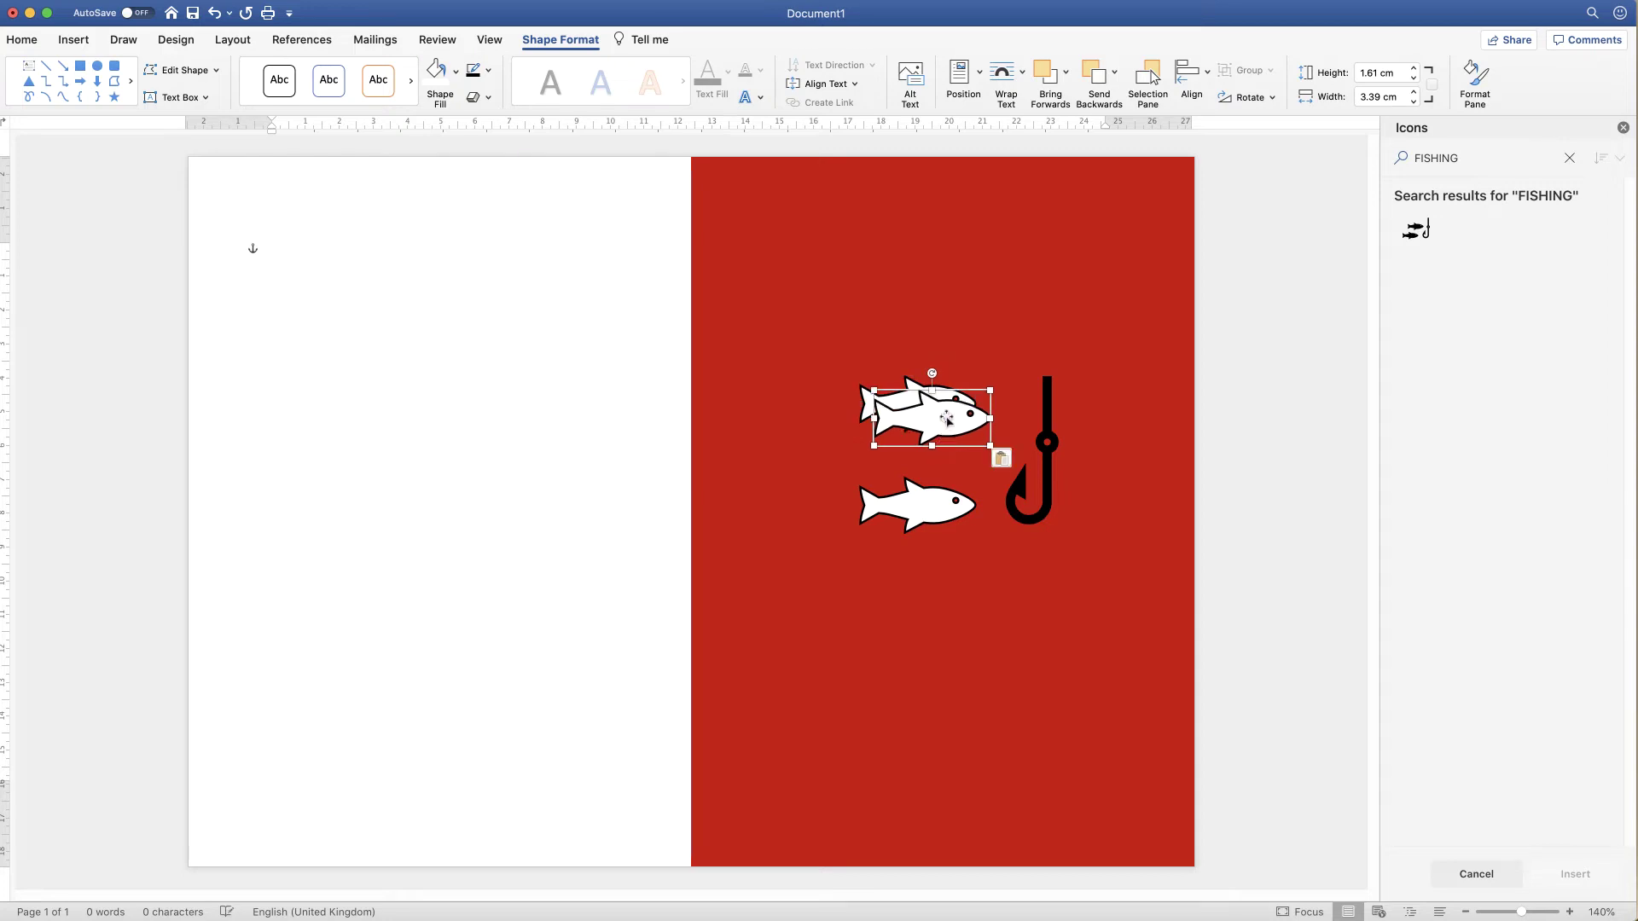
# Shrink the middle fish copy to about 1.11 × 2.03 cm, and enlarge the top copy to about 2.39 × 4.45 cm, tilted head down.
pyautogui.moveTo(936, 403); pyautogui.dragTo(973, 442)
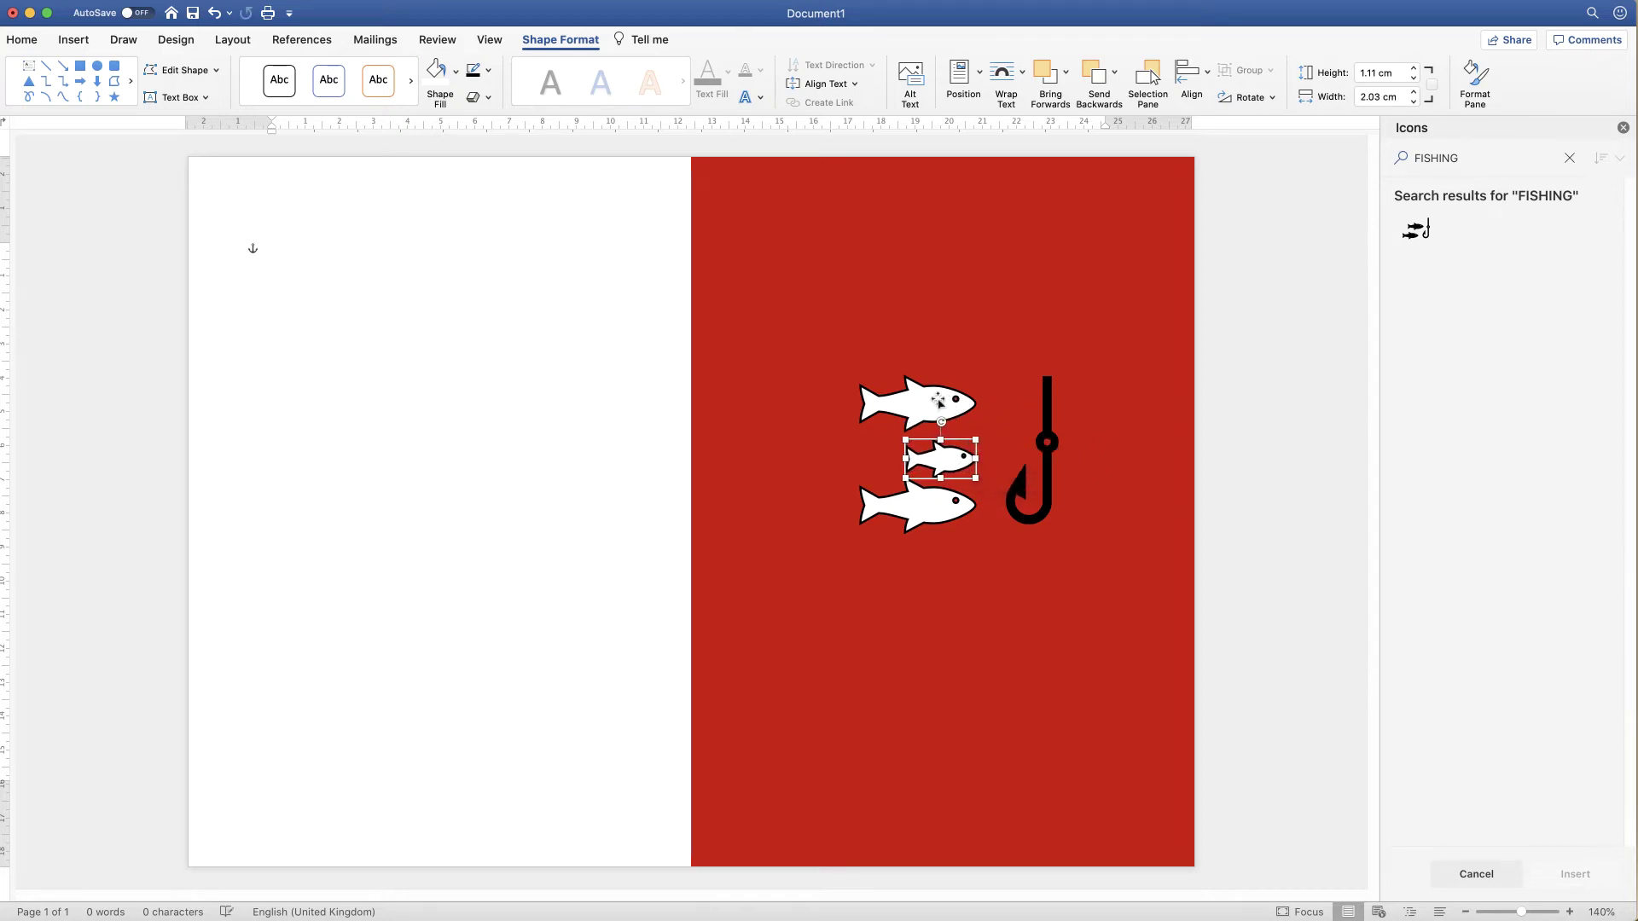
pyautogui.click(931, 404)
pyautogui.moveTo(975, 376); pyautogui.dragTo(948, 344)
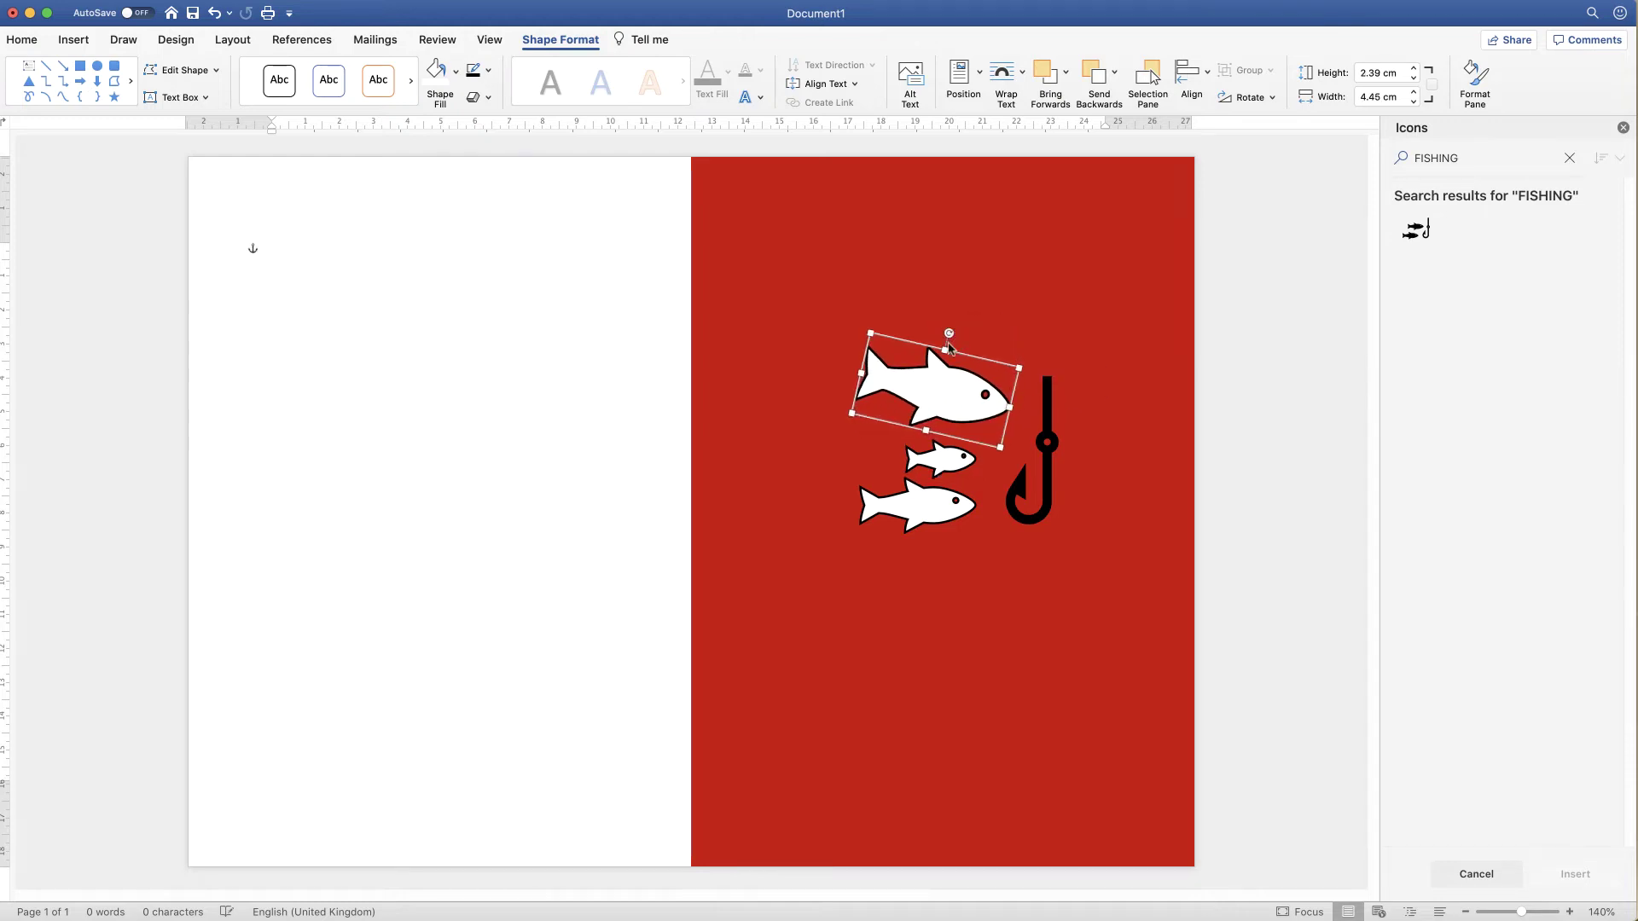
# Tilt the lowest fish head up and space it below the hook's barb, bring the hook closer to the fish, and raise their group slightly.
pyautogui.press('super+z')
pyautogui.click(930, 499)
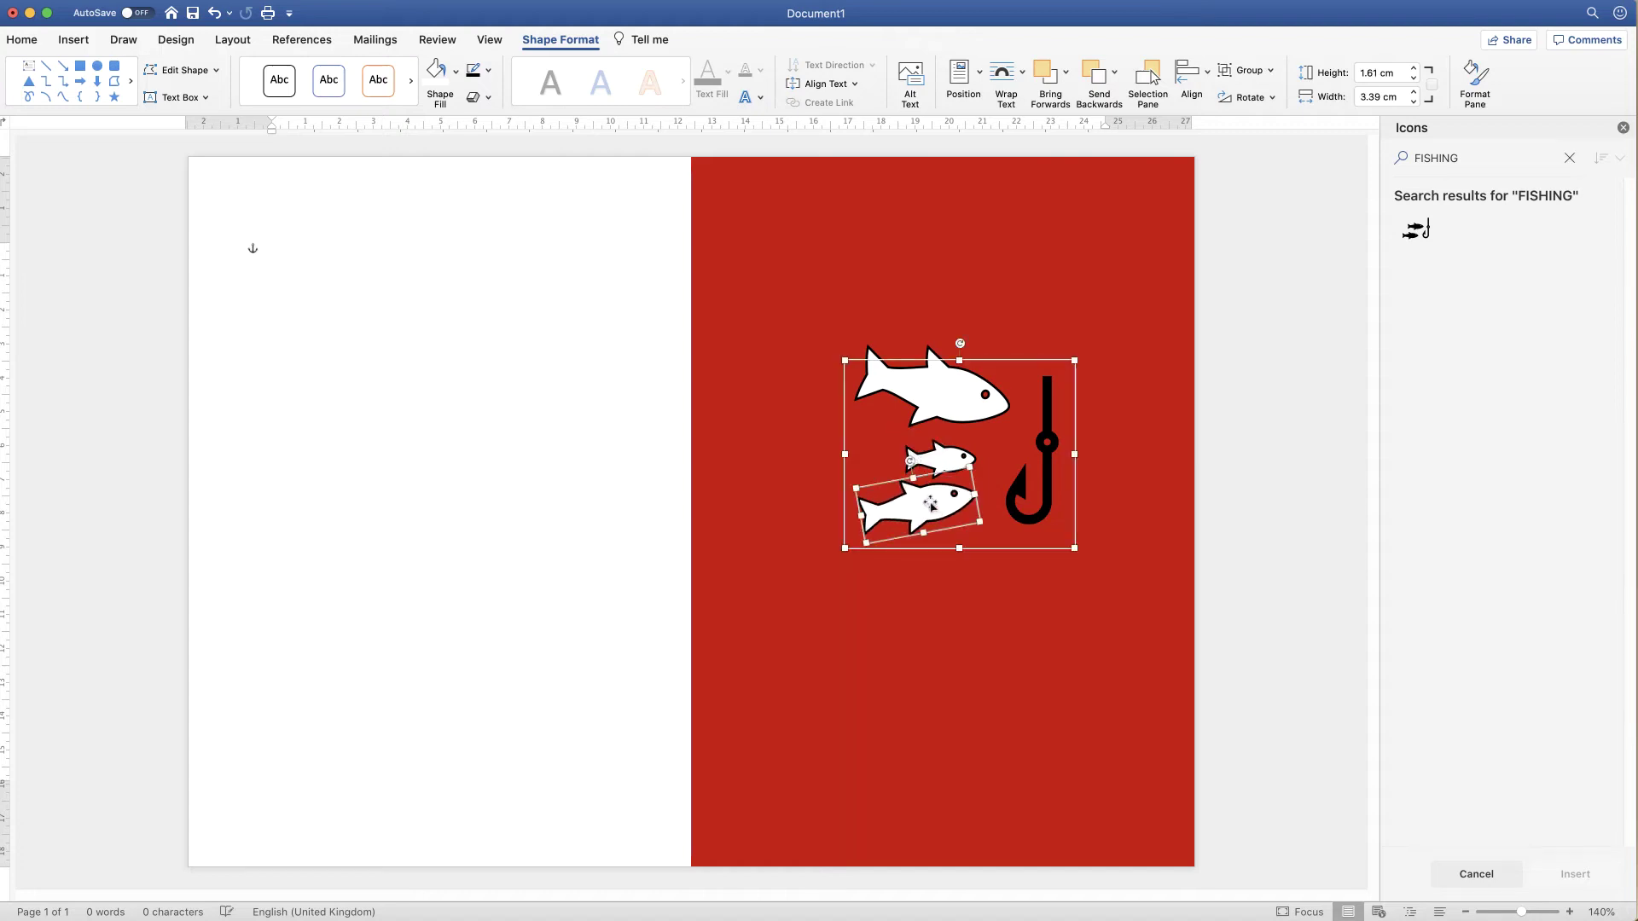
pyautogui.moveTo(930, 506); pyautogui.dragTo(927, 528)
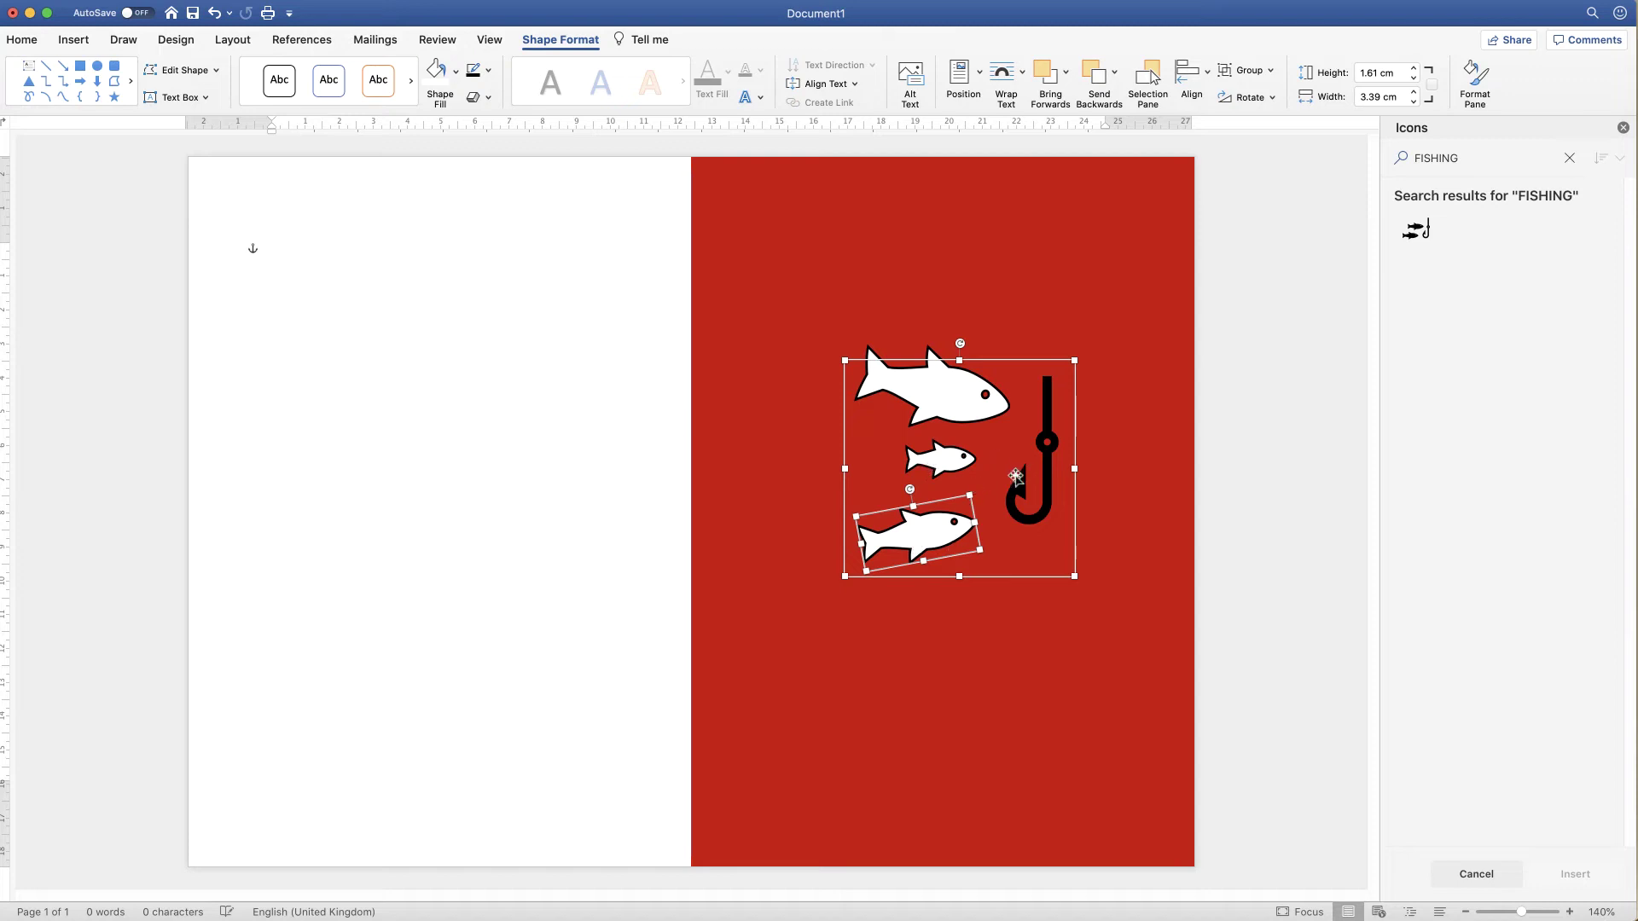
pyautogui.moveTo(1039, 518); pyautogui.dragTo(1031, 523)
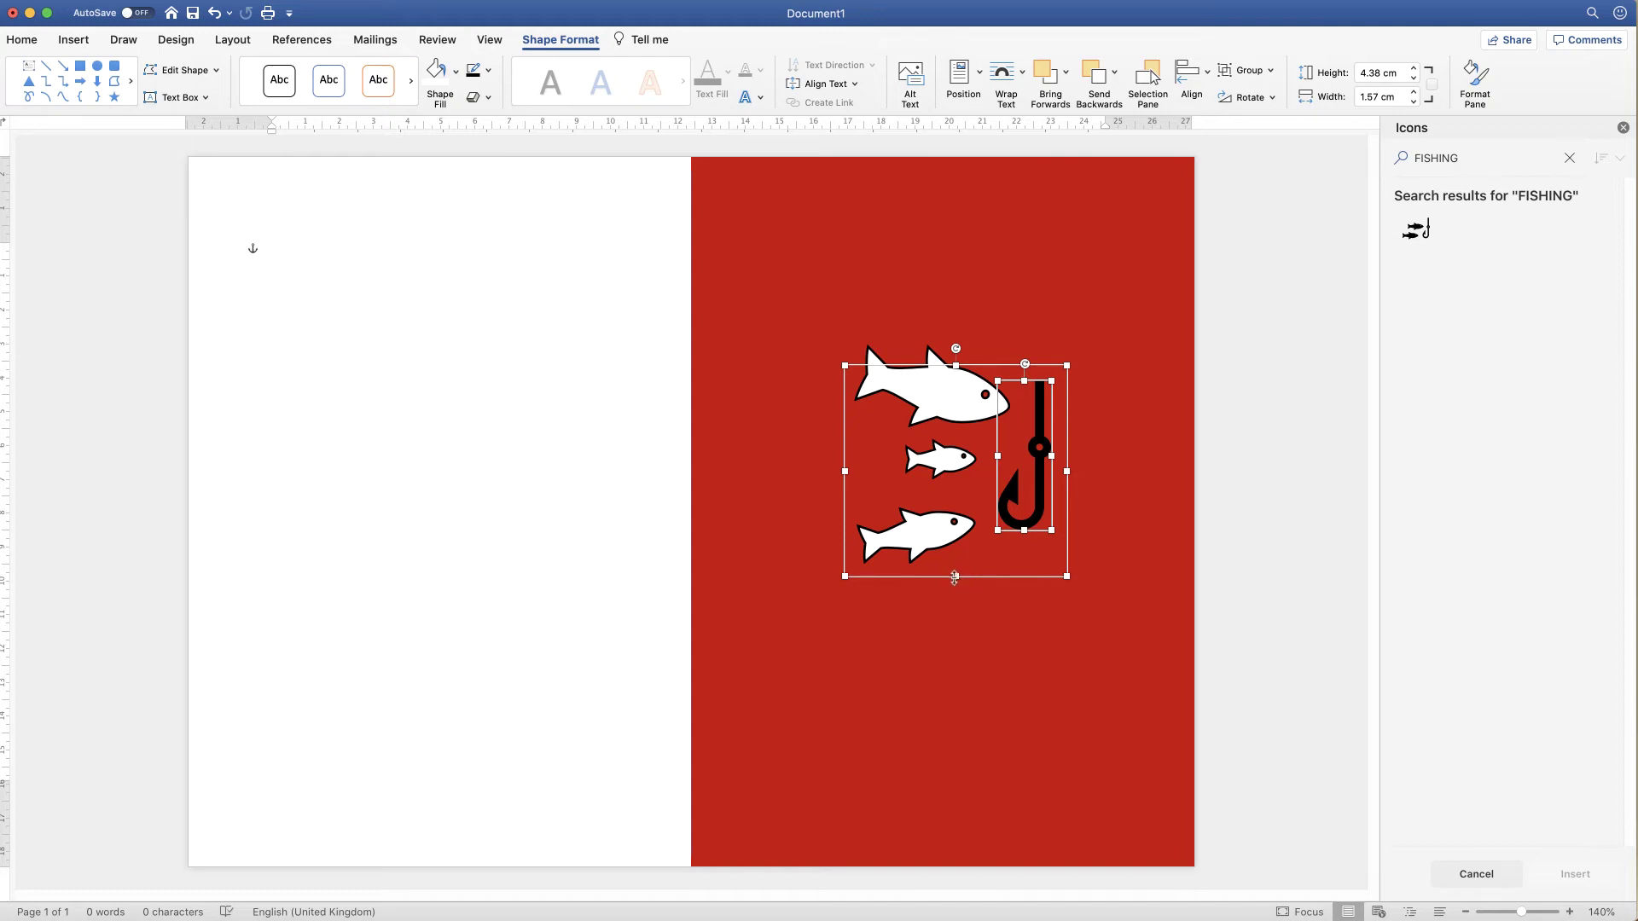
pyautogui.moveTo(958, 575)
pyautogui.mouseDown()
pyautogui.moveTo(993, 592)
pyautogui.moveTo(989, 546)
pyautogui.moveTo(936, 578)
pyautogui.moveTo(976, 683)
pyautogui.moveTo(956, 771)
pyautogui.moveTo(853, 690)
pyautogui.moveTo(966, 662)
pyautogui.moveTo(956, 543)
pyautogui.moveTo(975, 551)
pyautogui.mouseUp()
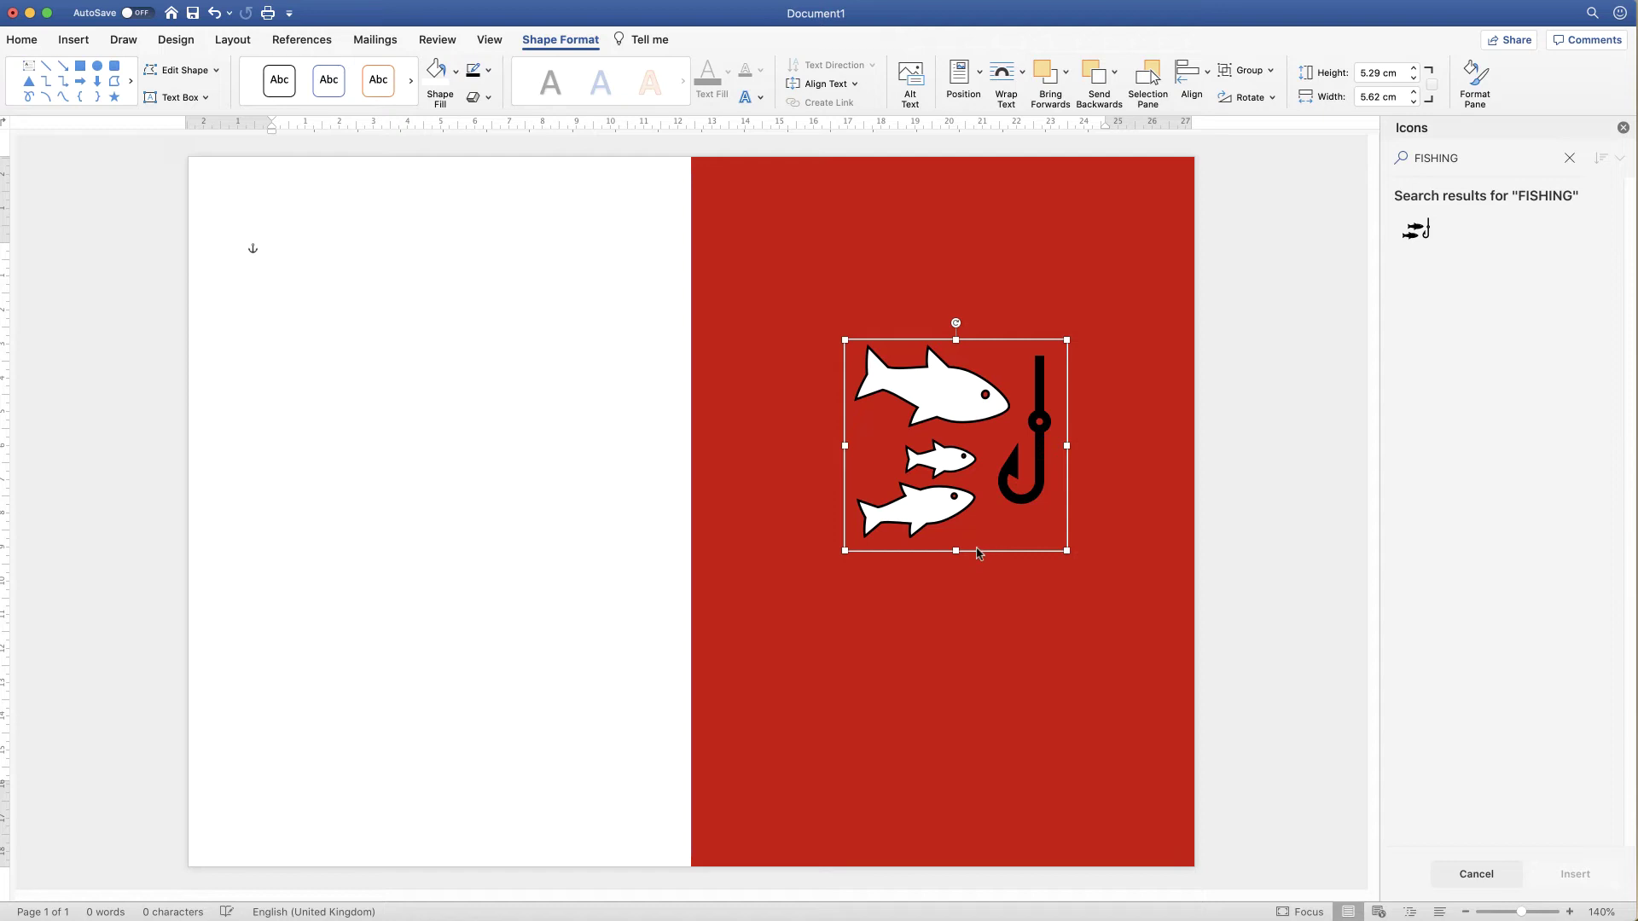
# Group the small and large fish with the lowest fish and hook, and move the combined artwork slightly down the red half.
pyautogui.click(946, 460)
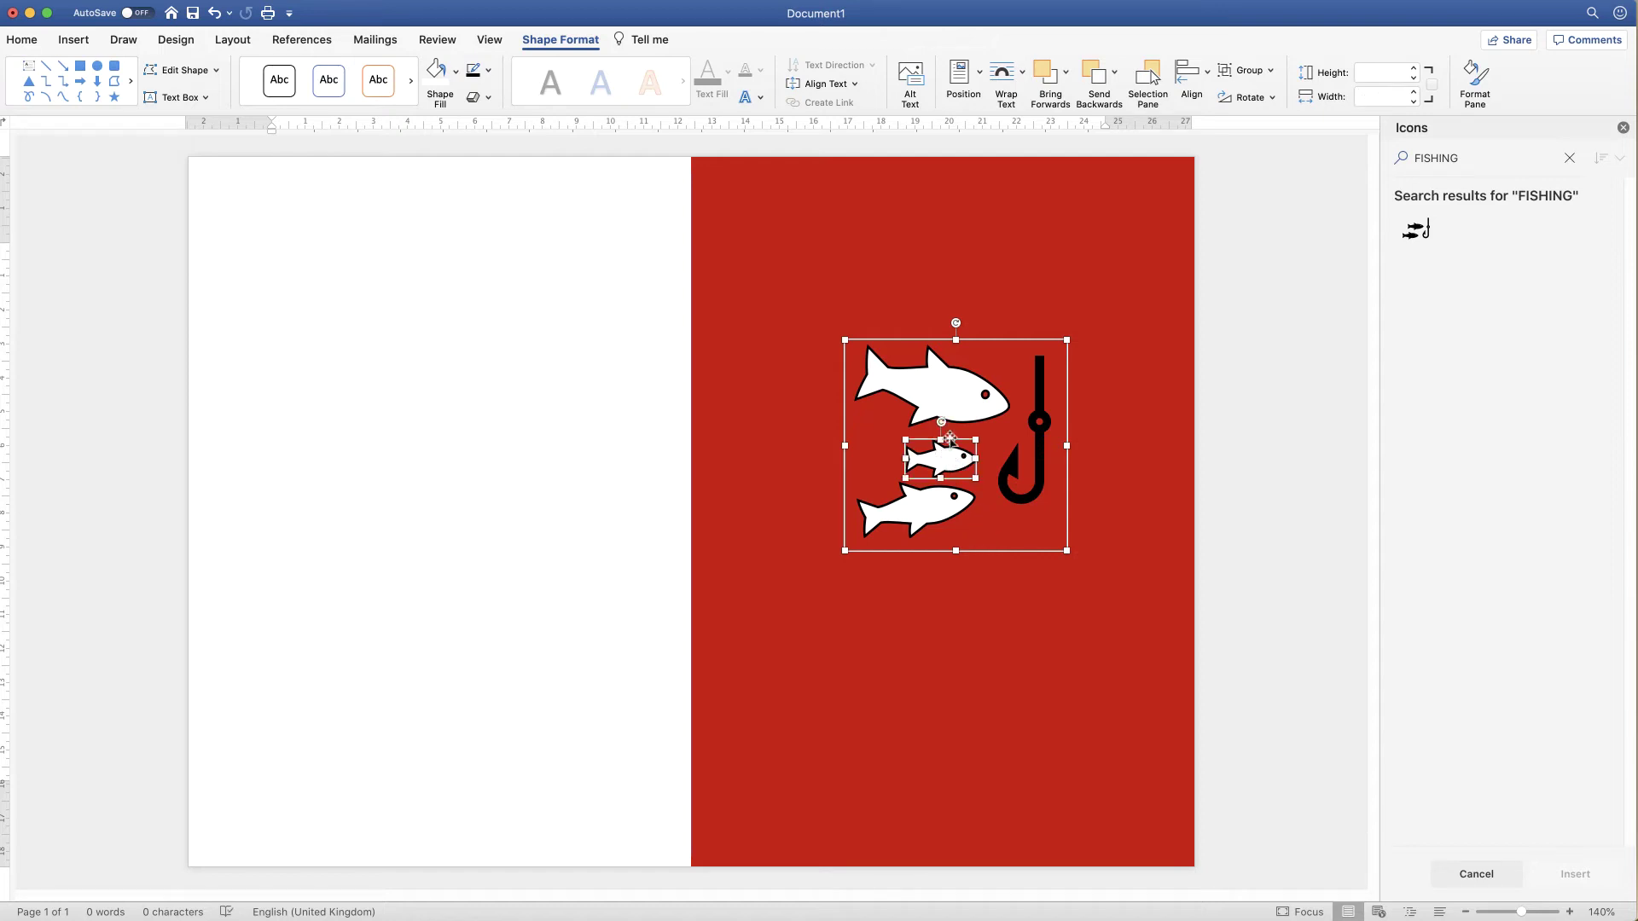
pyautogui.keyDown('shift'); pyautogui.click(954, 411); pyautogui.keyUp('shift')
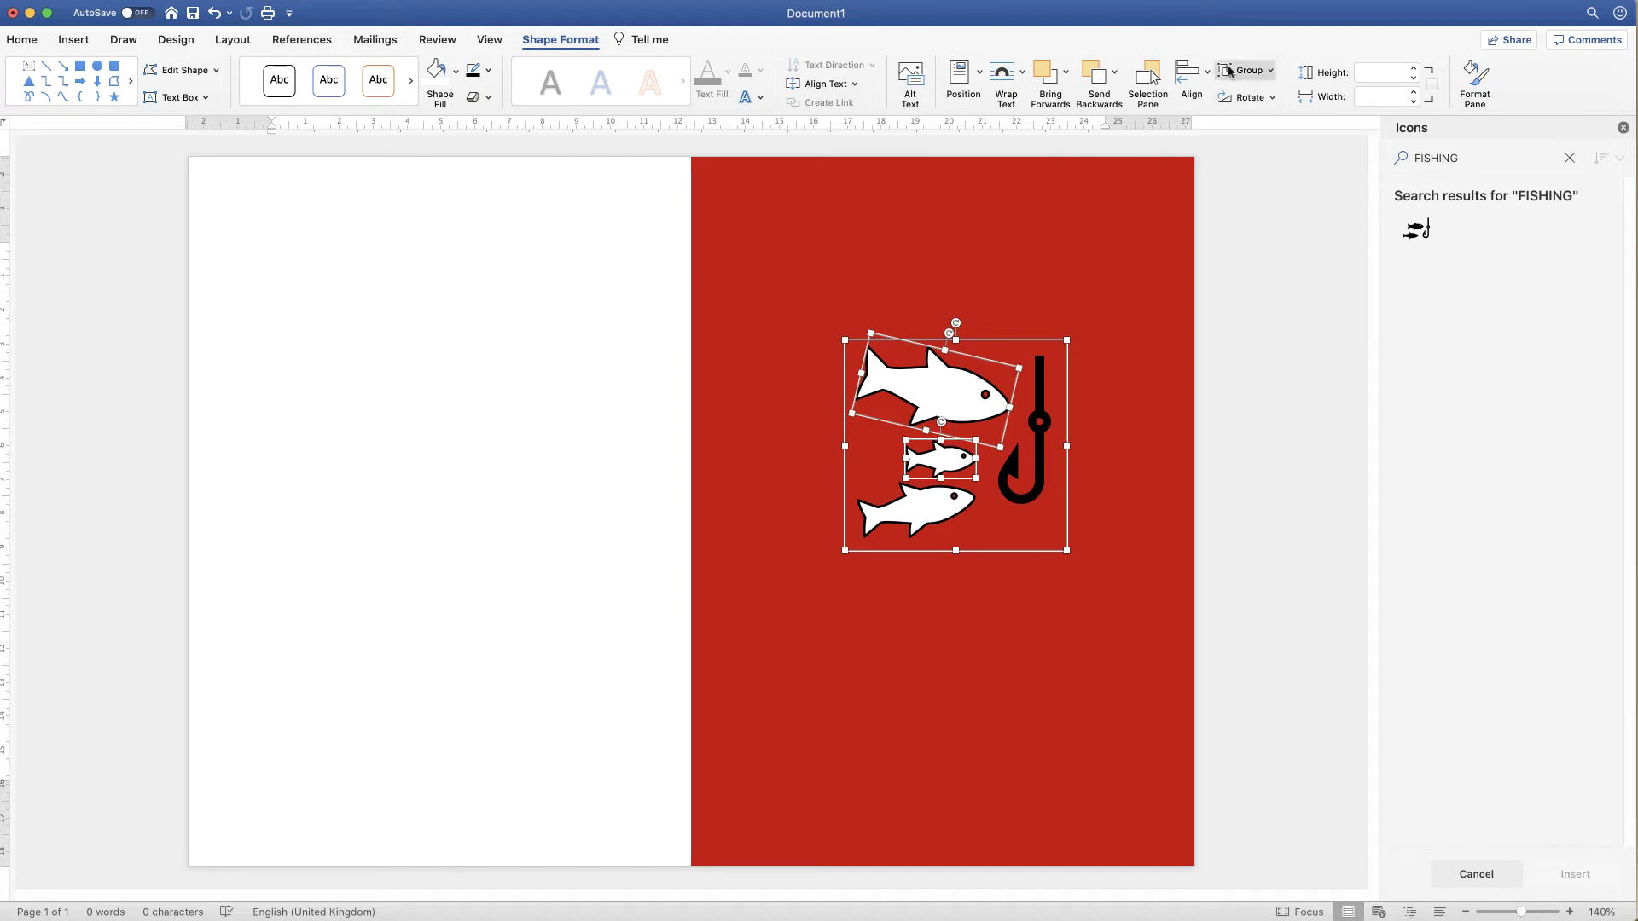
pyautogui.click(1269, 73)
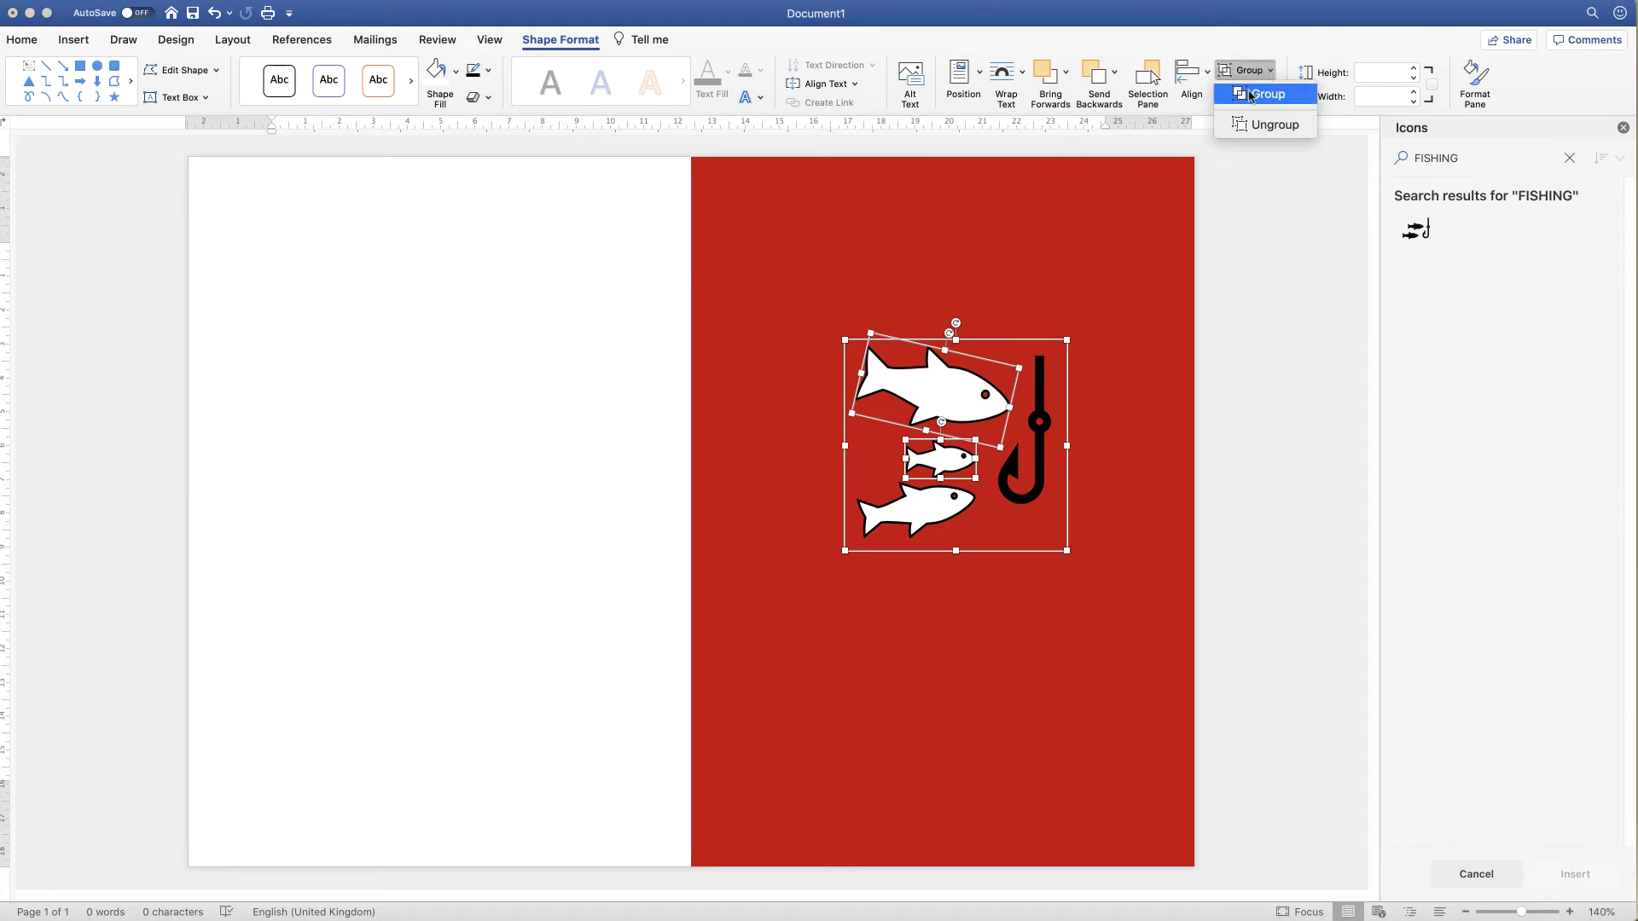
pyautogui.click(1267, 94)
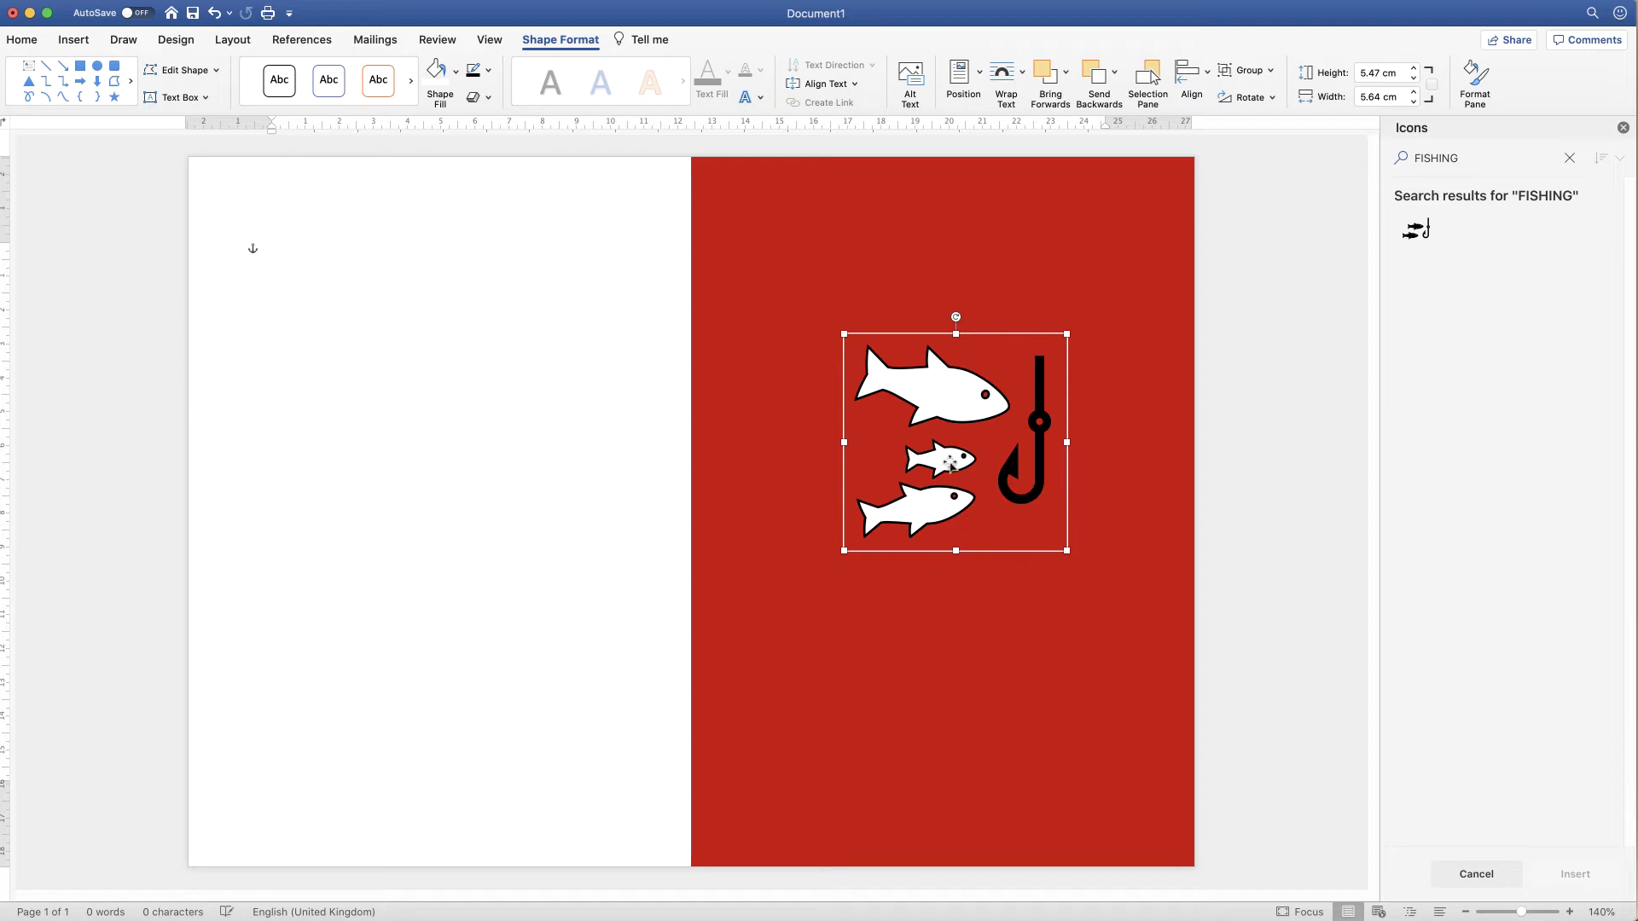
pyautogui.moveTo(952, 458); pyautogui.dragTo(949, 491)
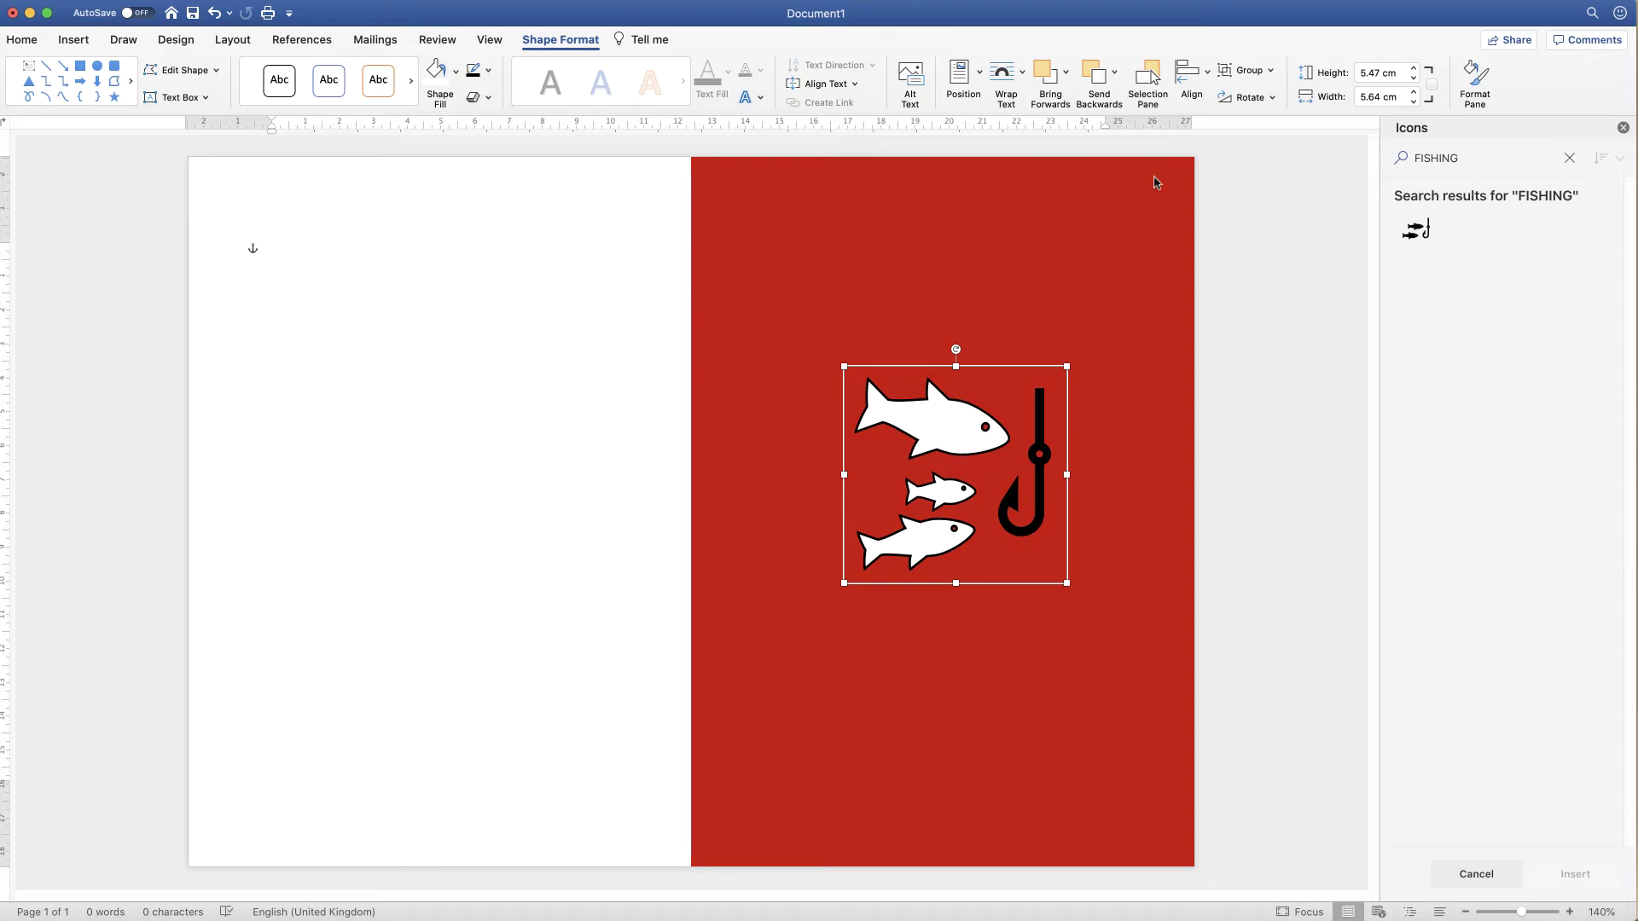
# Ungroup the combined artwork and give the hook a white fill with a black outline.
pyautogui.click(1270, 72)
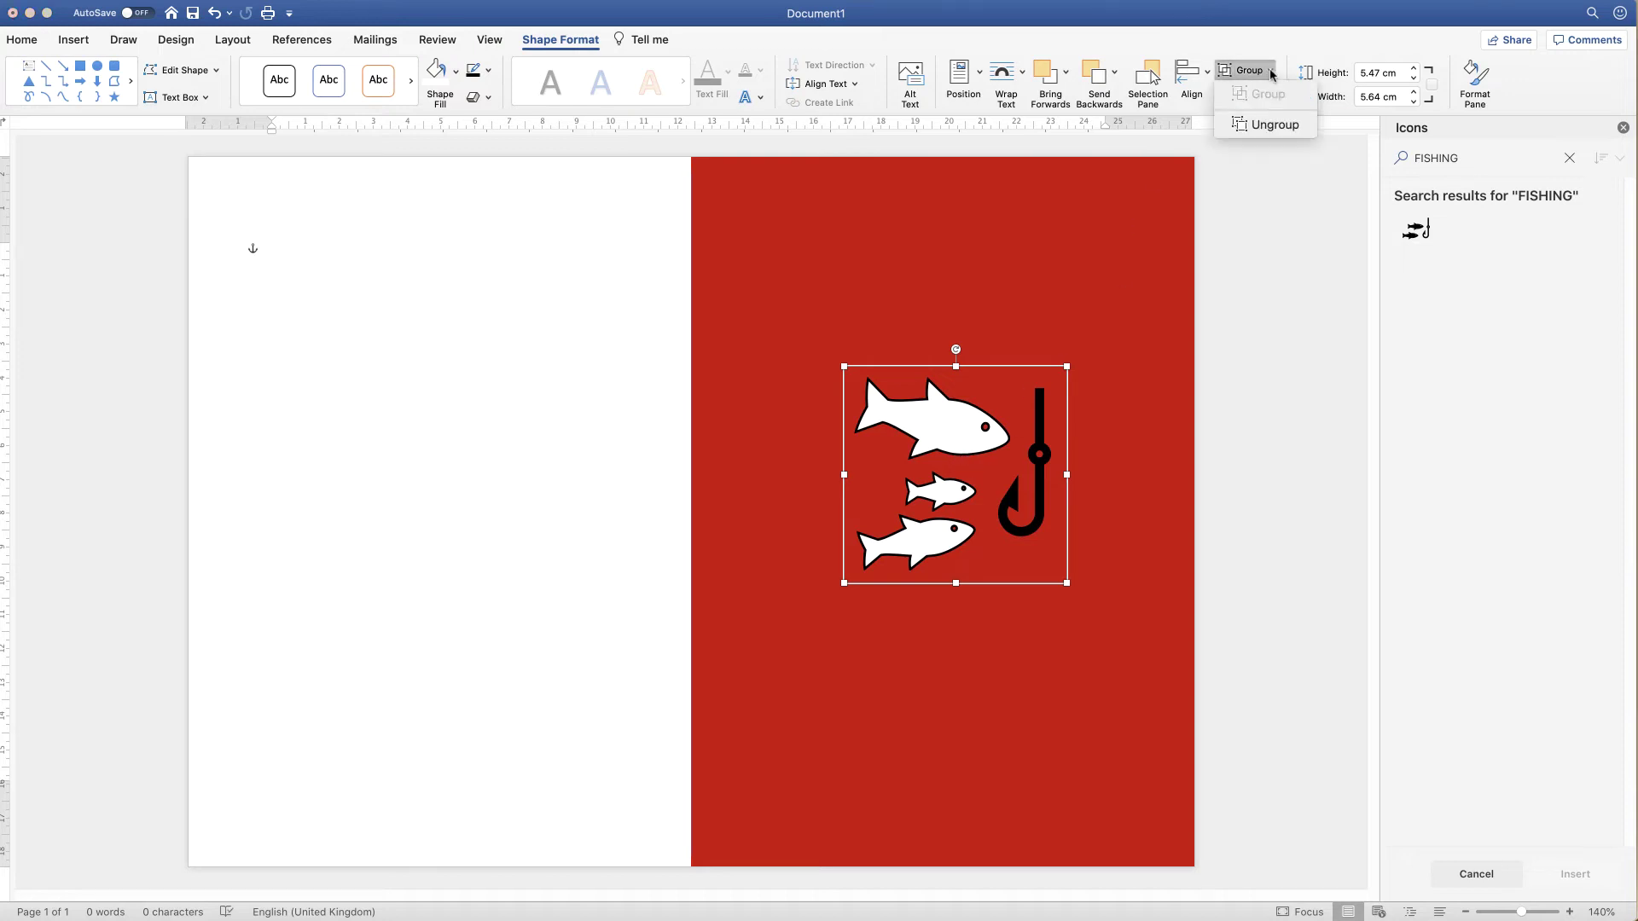
pyautogui.click(1277, 126)
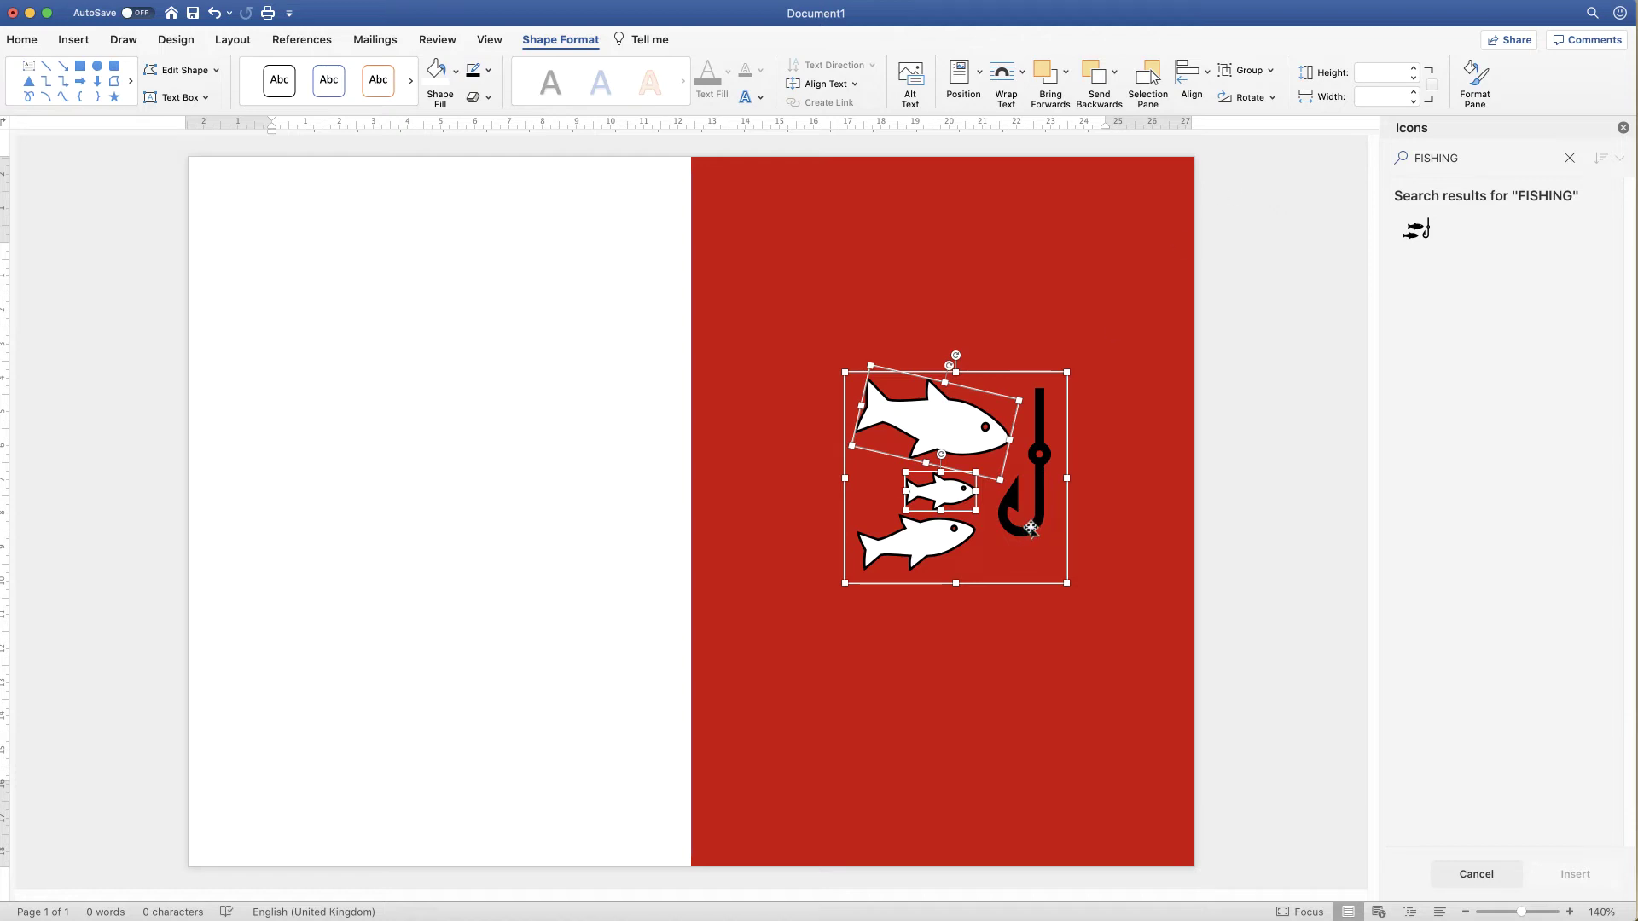
pyautogui.click(1043, 455)
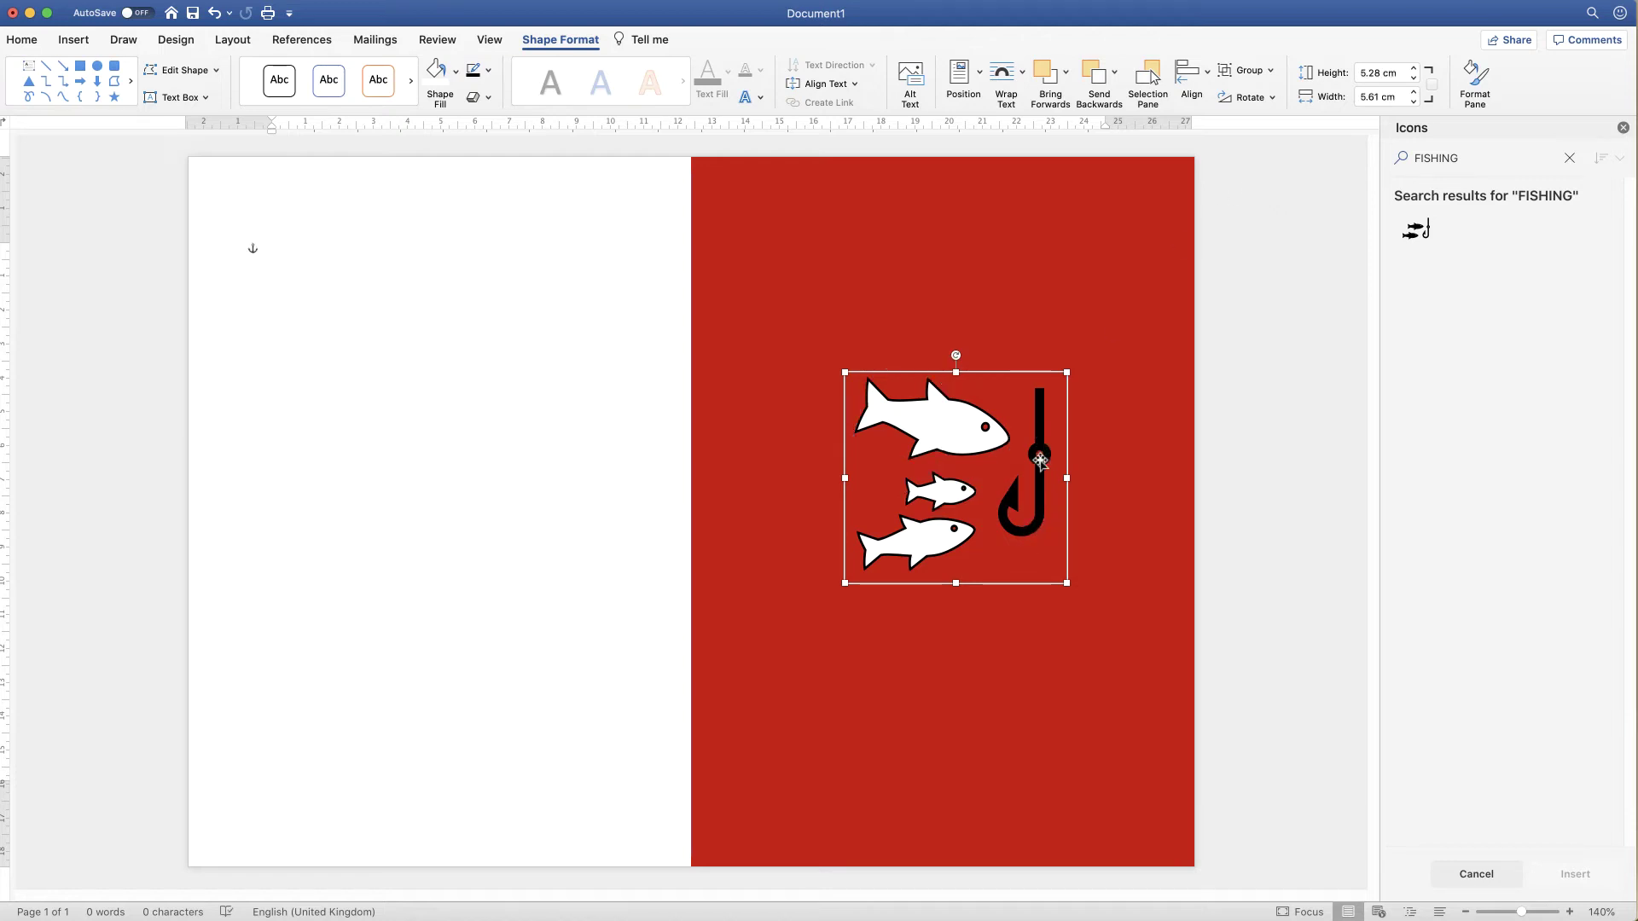
pyautogui.click(435, 81)
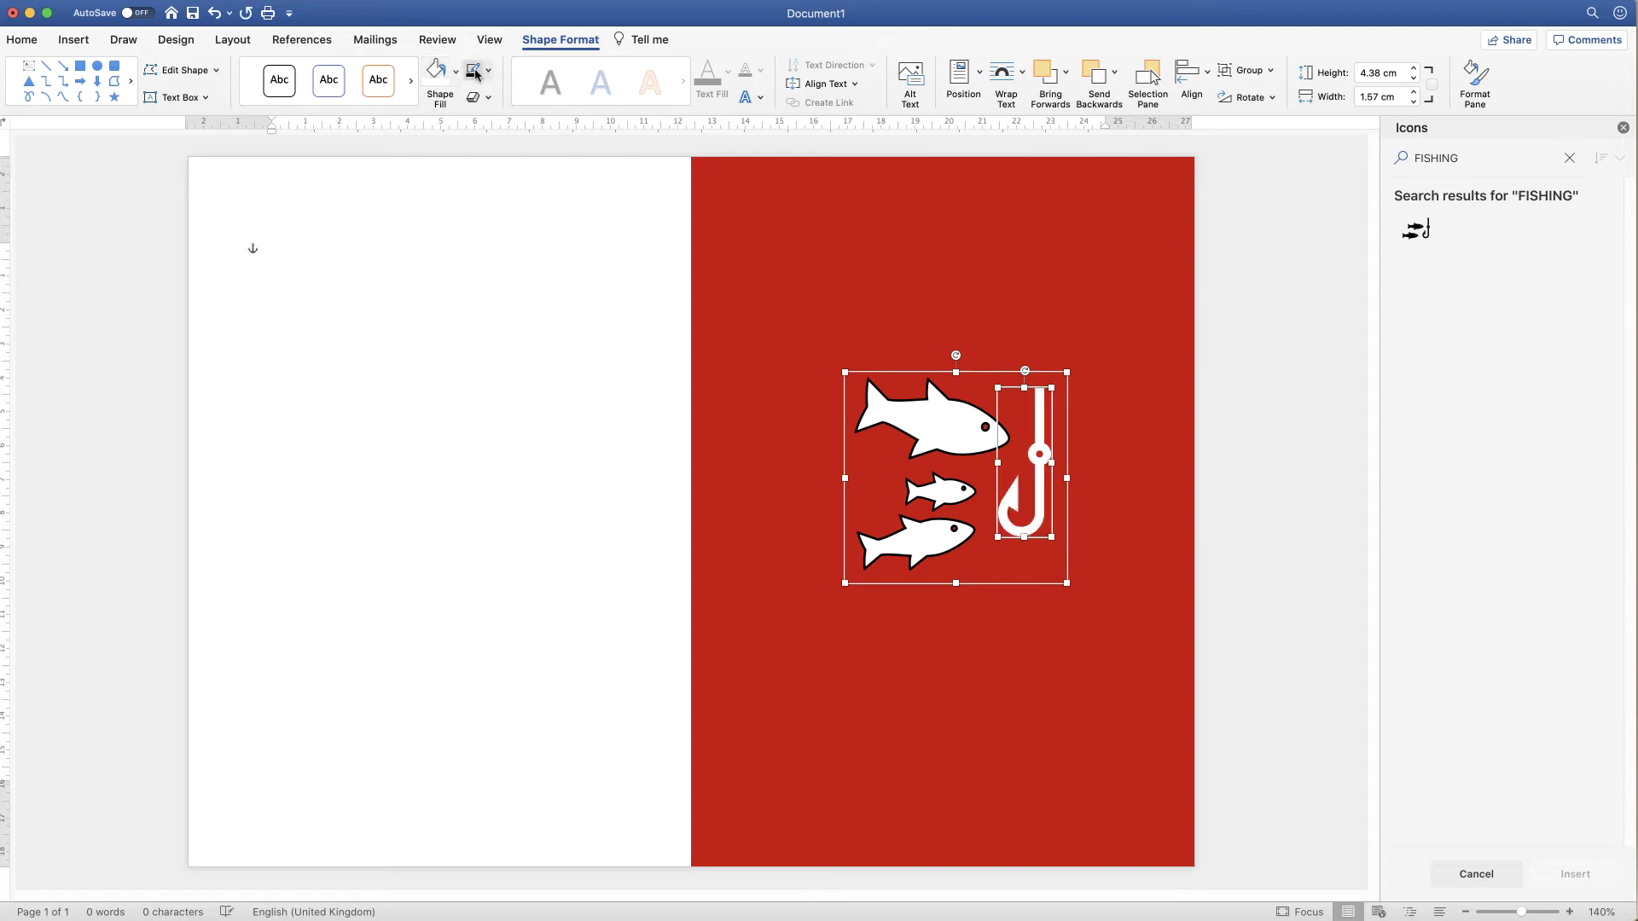
pyautogui.click(962, 623)
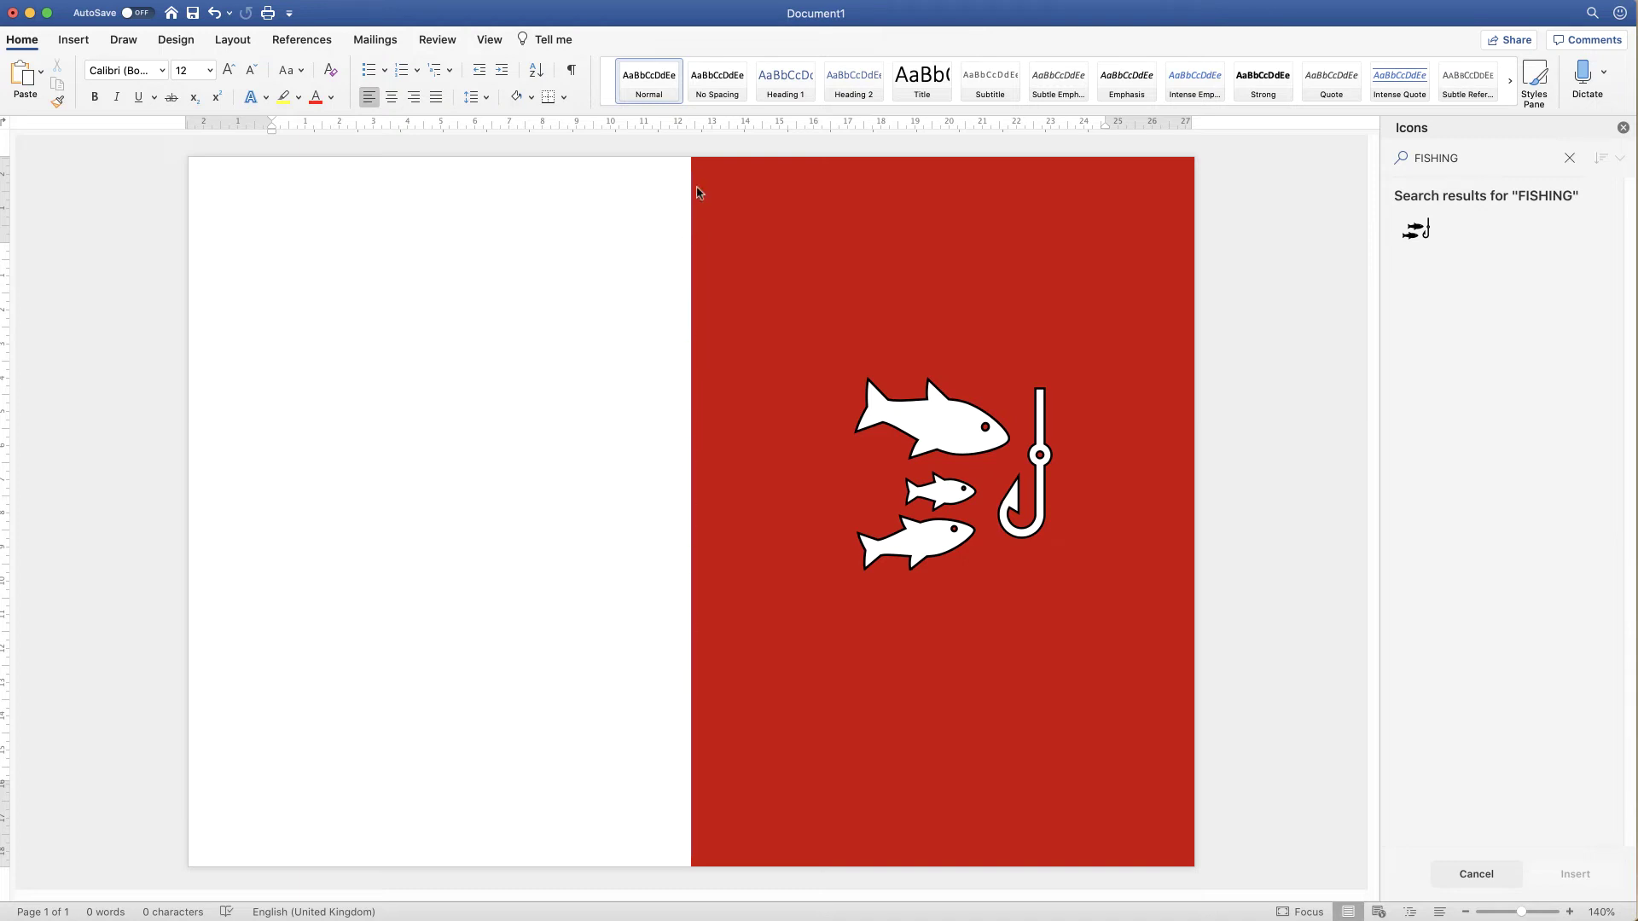
# Draw a text box about 3.63 cm high and 14.86 cm wide across the full width of the red half, above the fish.
pyautogui.click(73, 39)
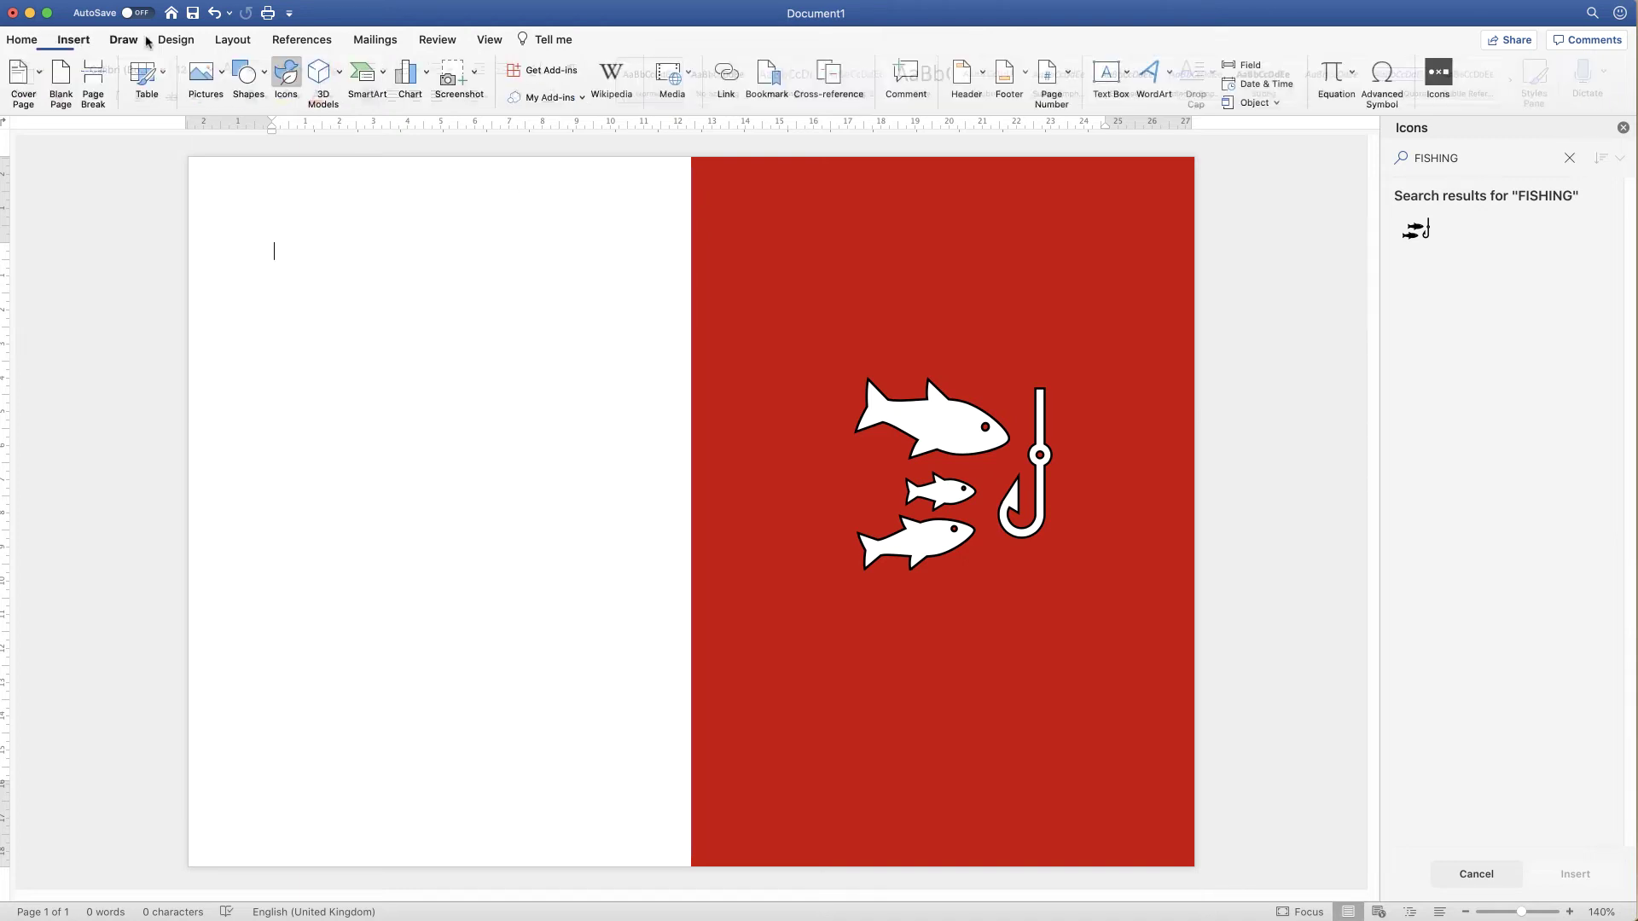
pyautogui.click(1130, 73)
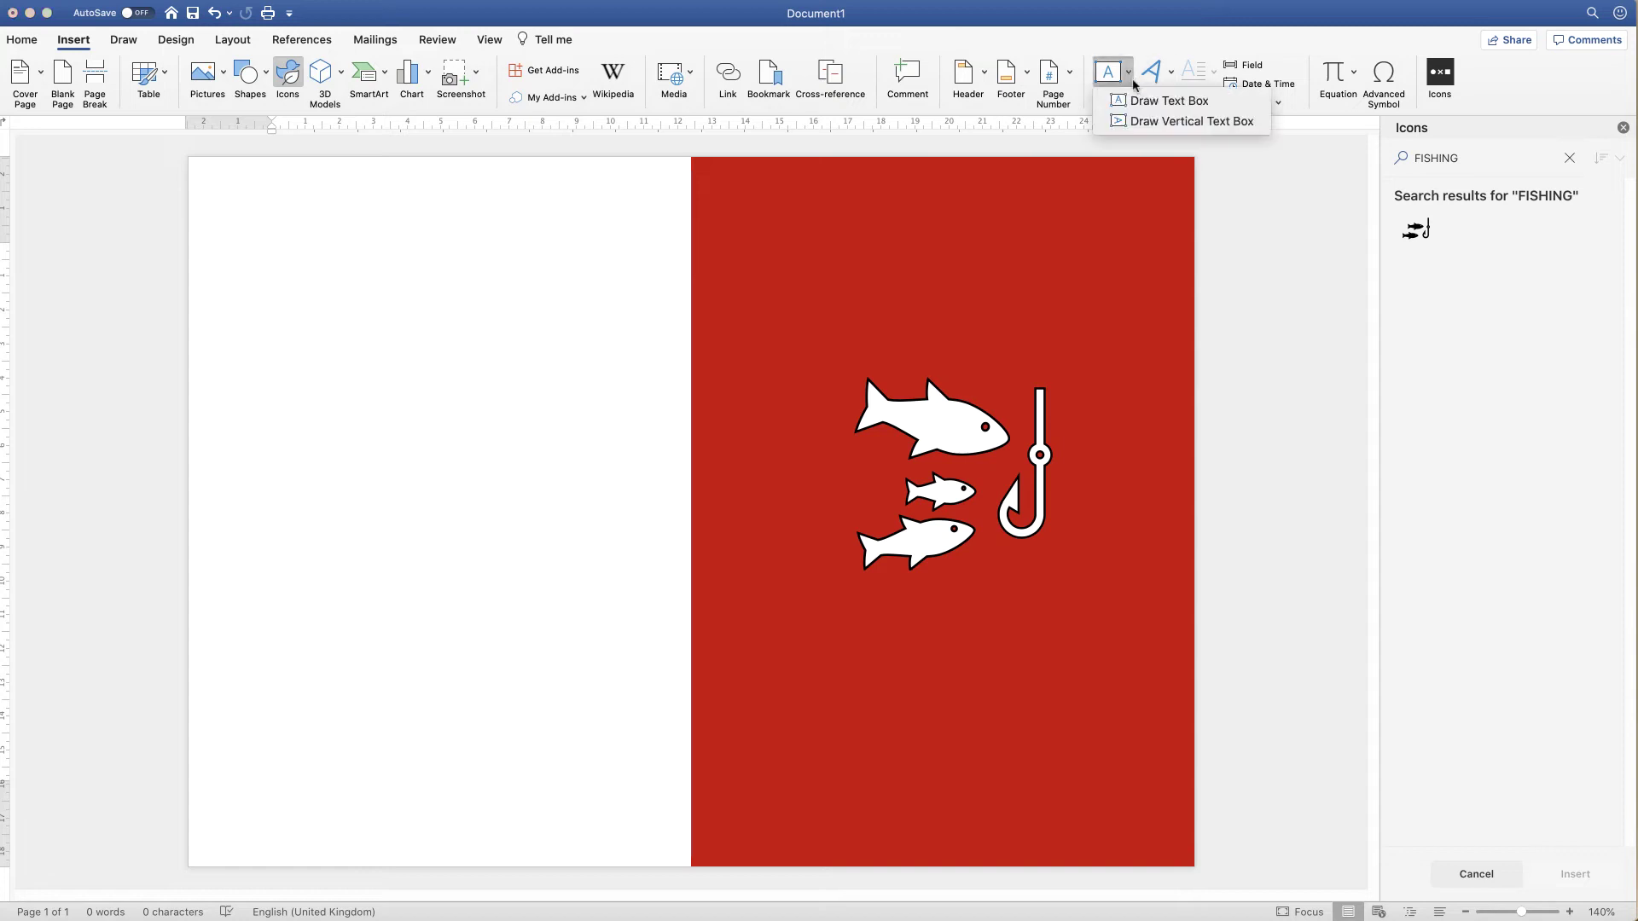
pyautogui.click(1146, 100)
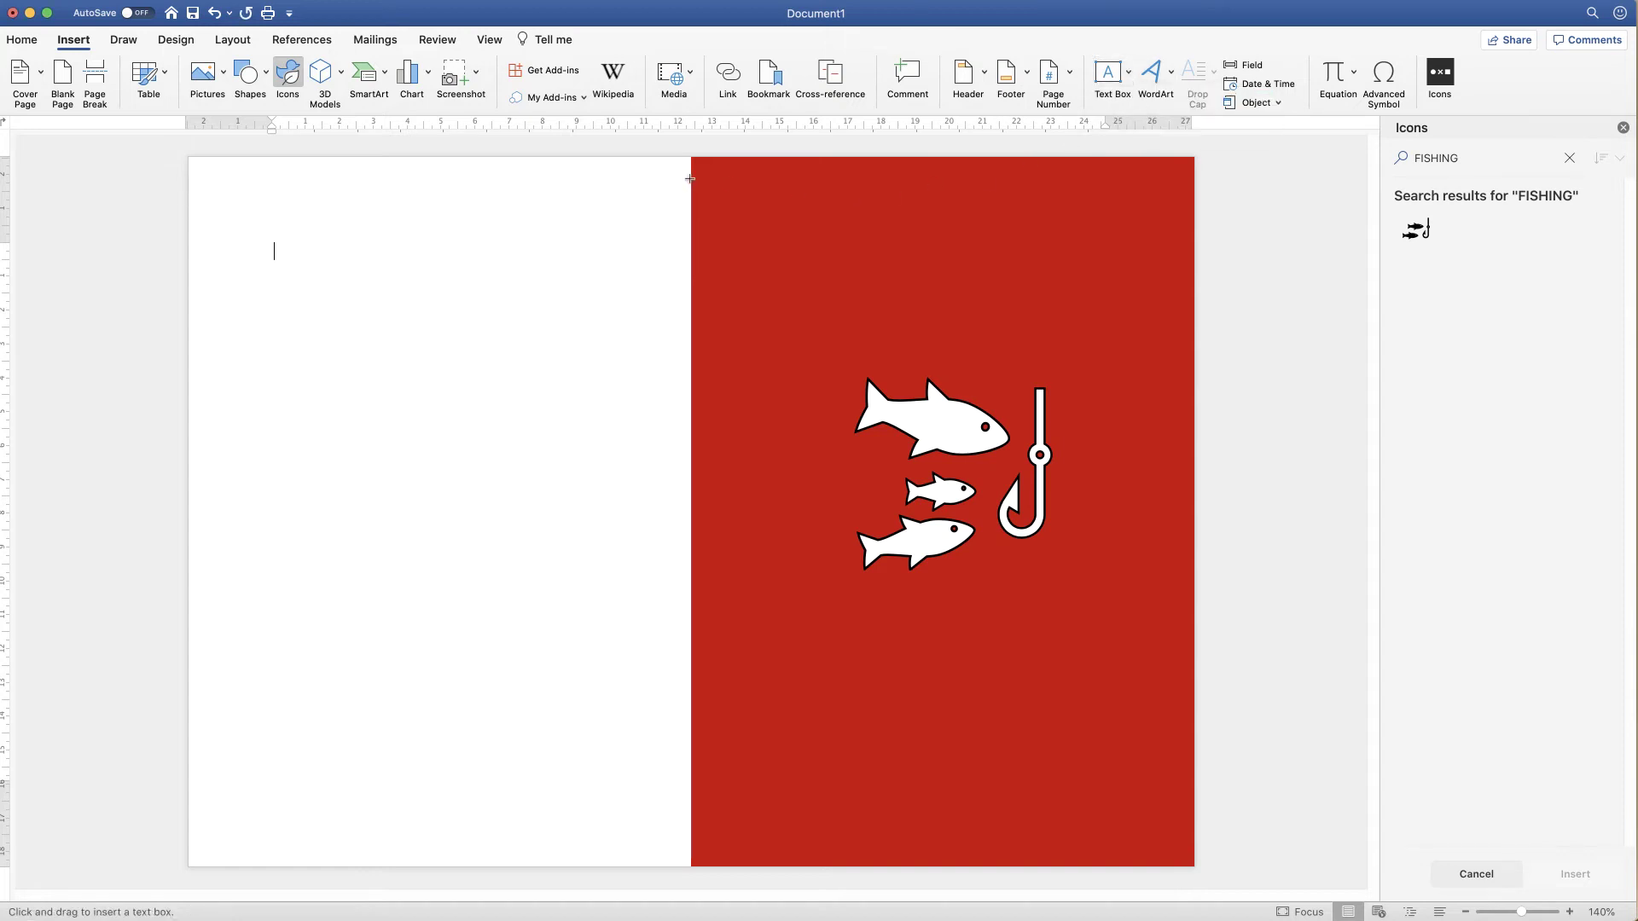
pyautogui.moveTo(691, 179); pyautogui.dragTo(1197, 301)
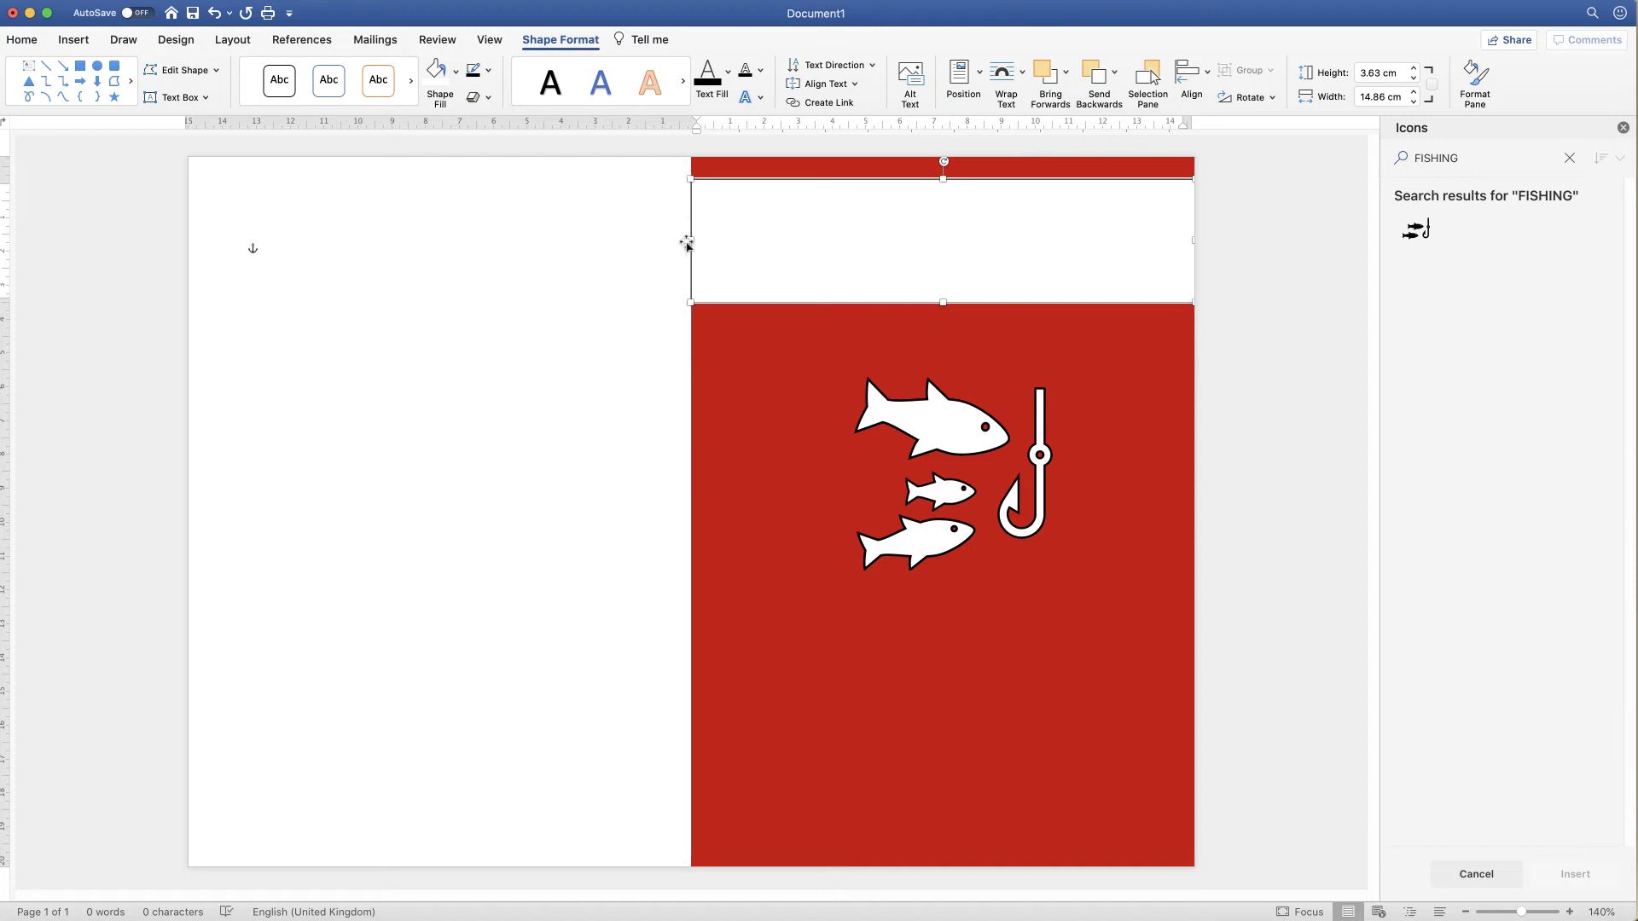
pyautogui.click(904, 239)
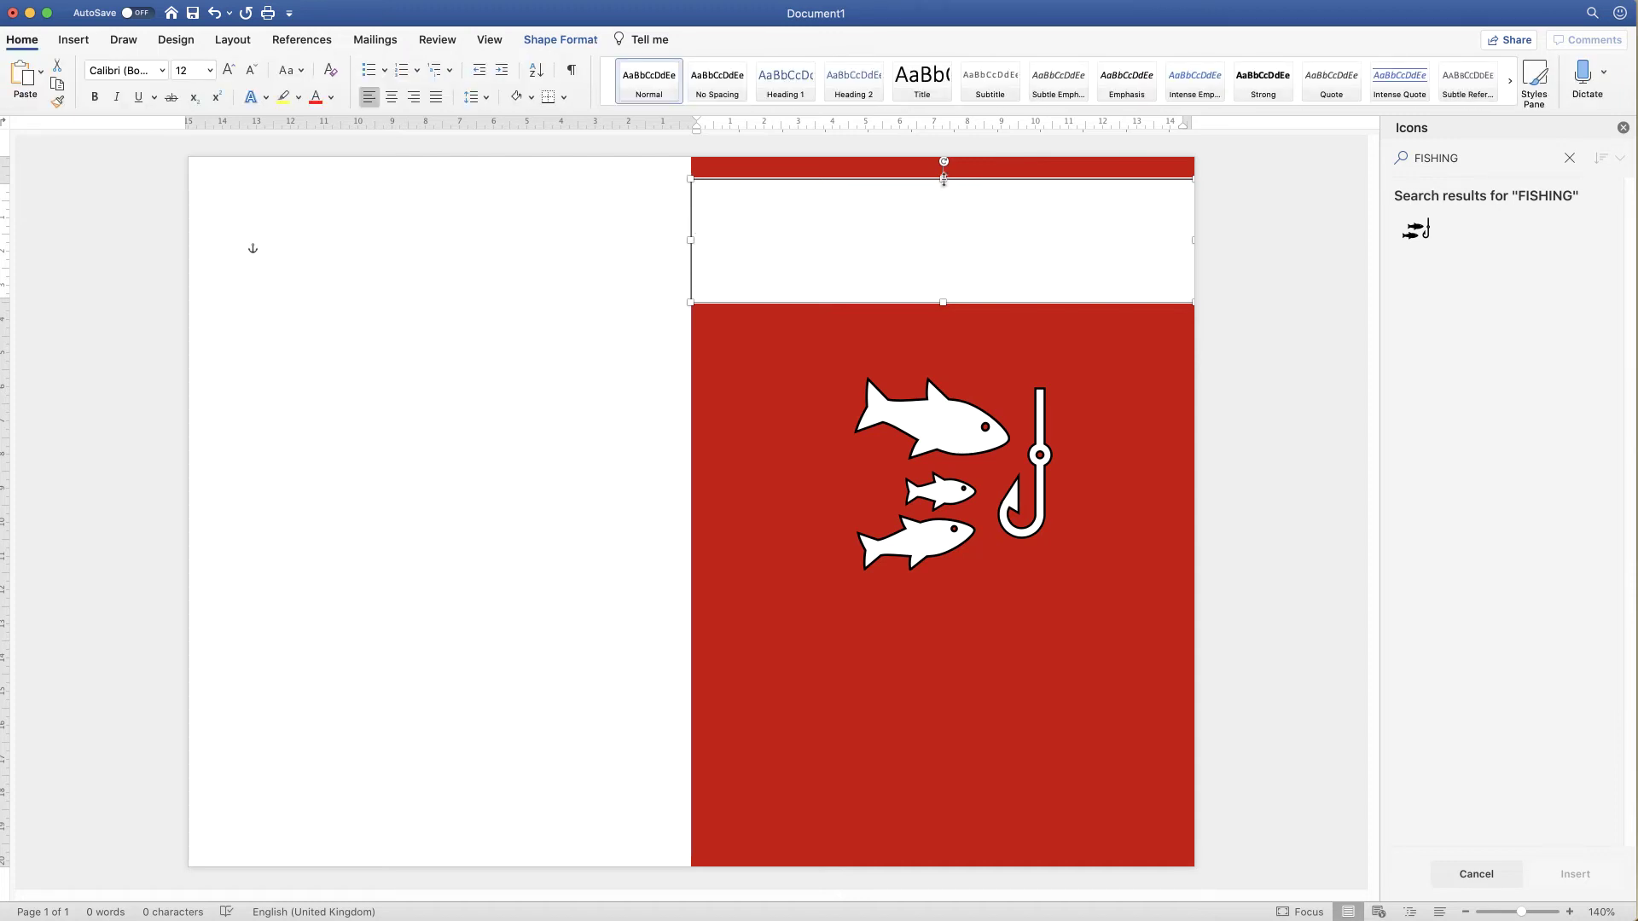
pyautogui.click(950, 341)
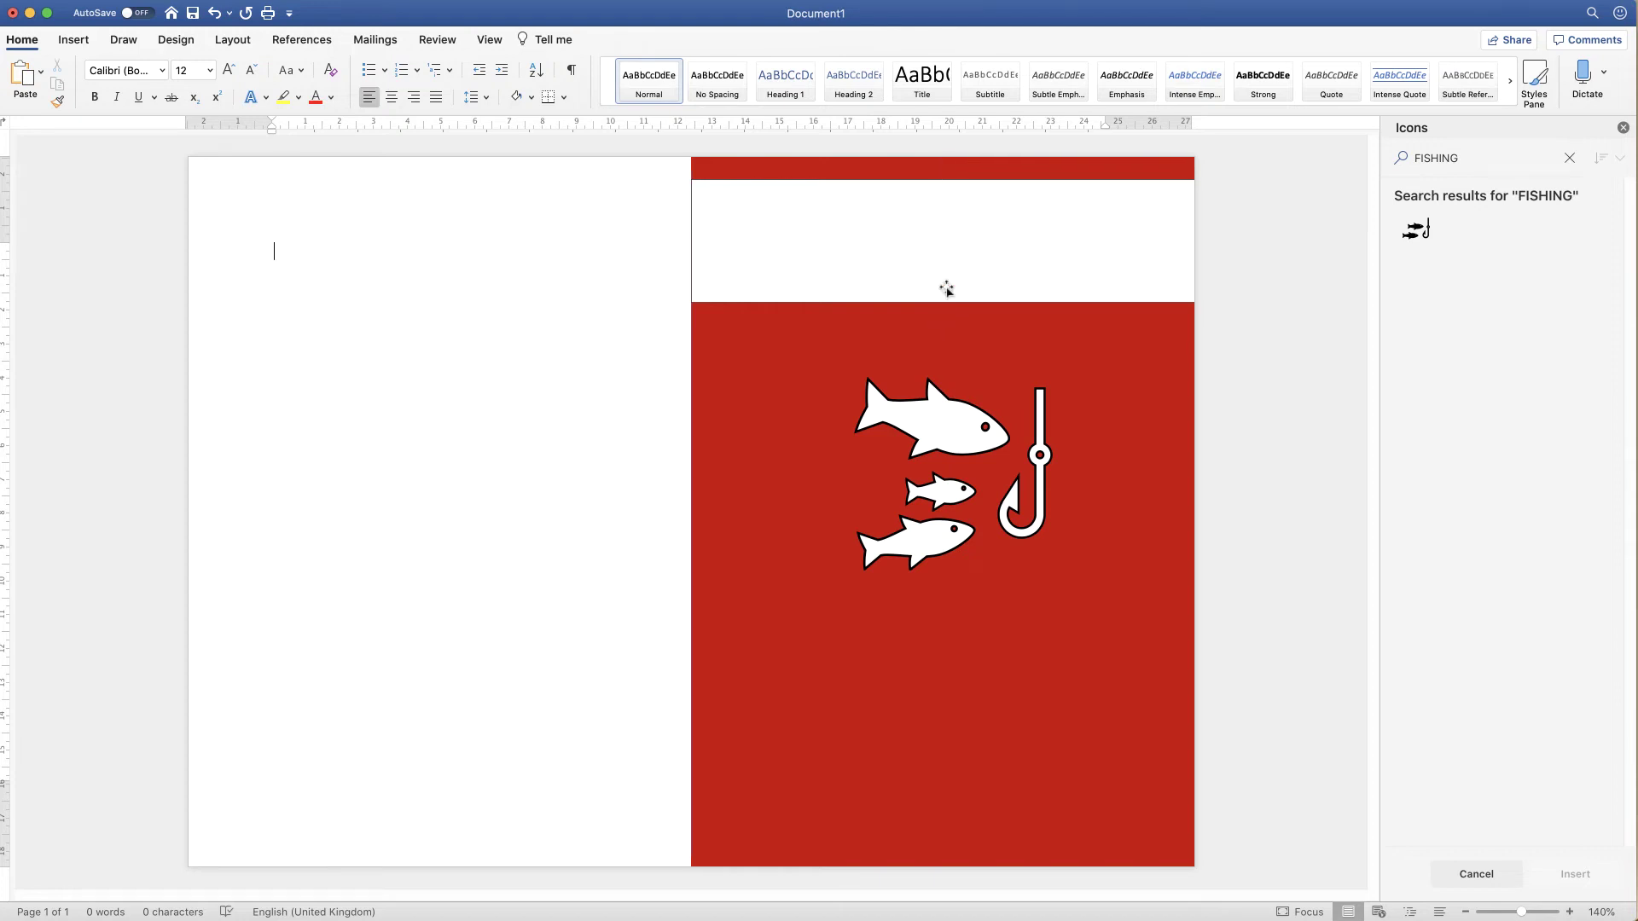
# Enter a letter T in the text box and centre it horizontally.
pyautogui.click(942, 230)
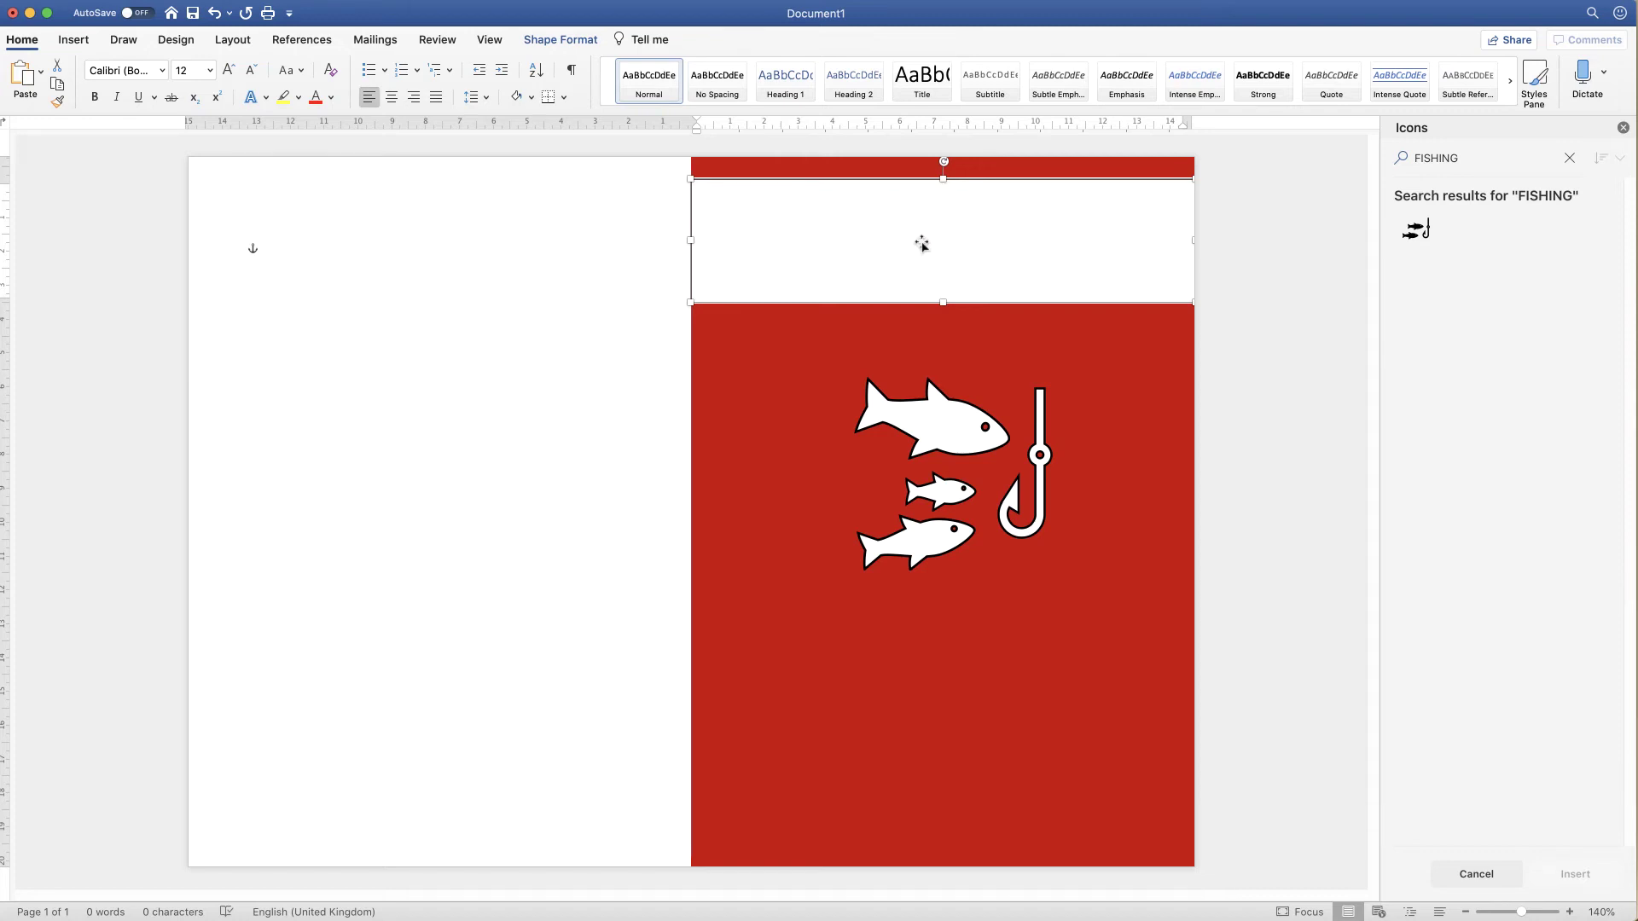
pyautogui.write('T')
pyautogui.click(394, 100)
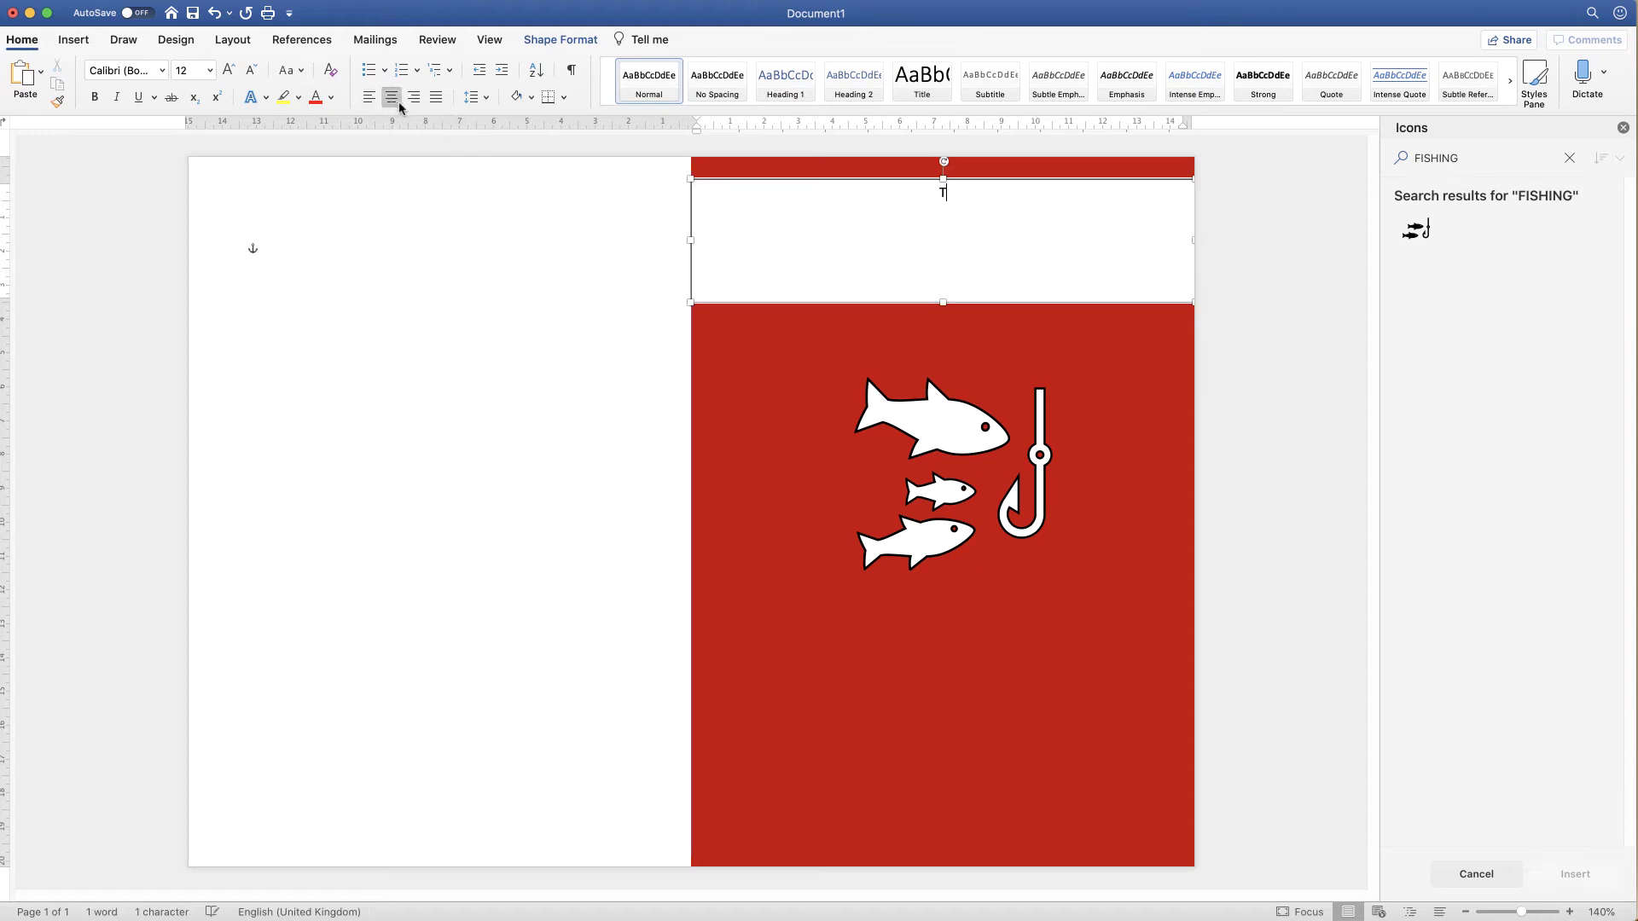
pyautogui.click(776, 363)
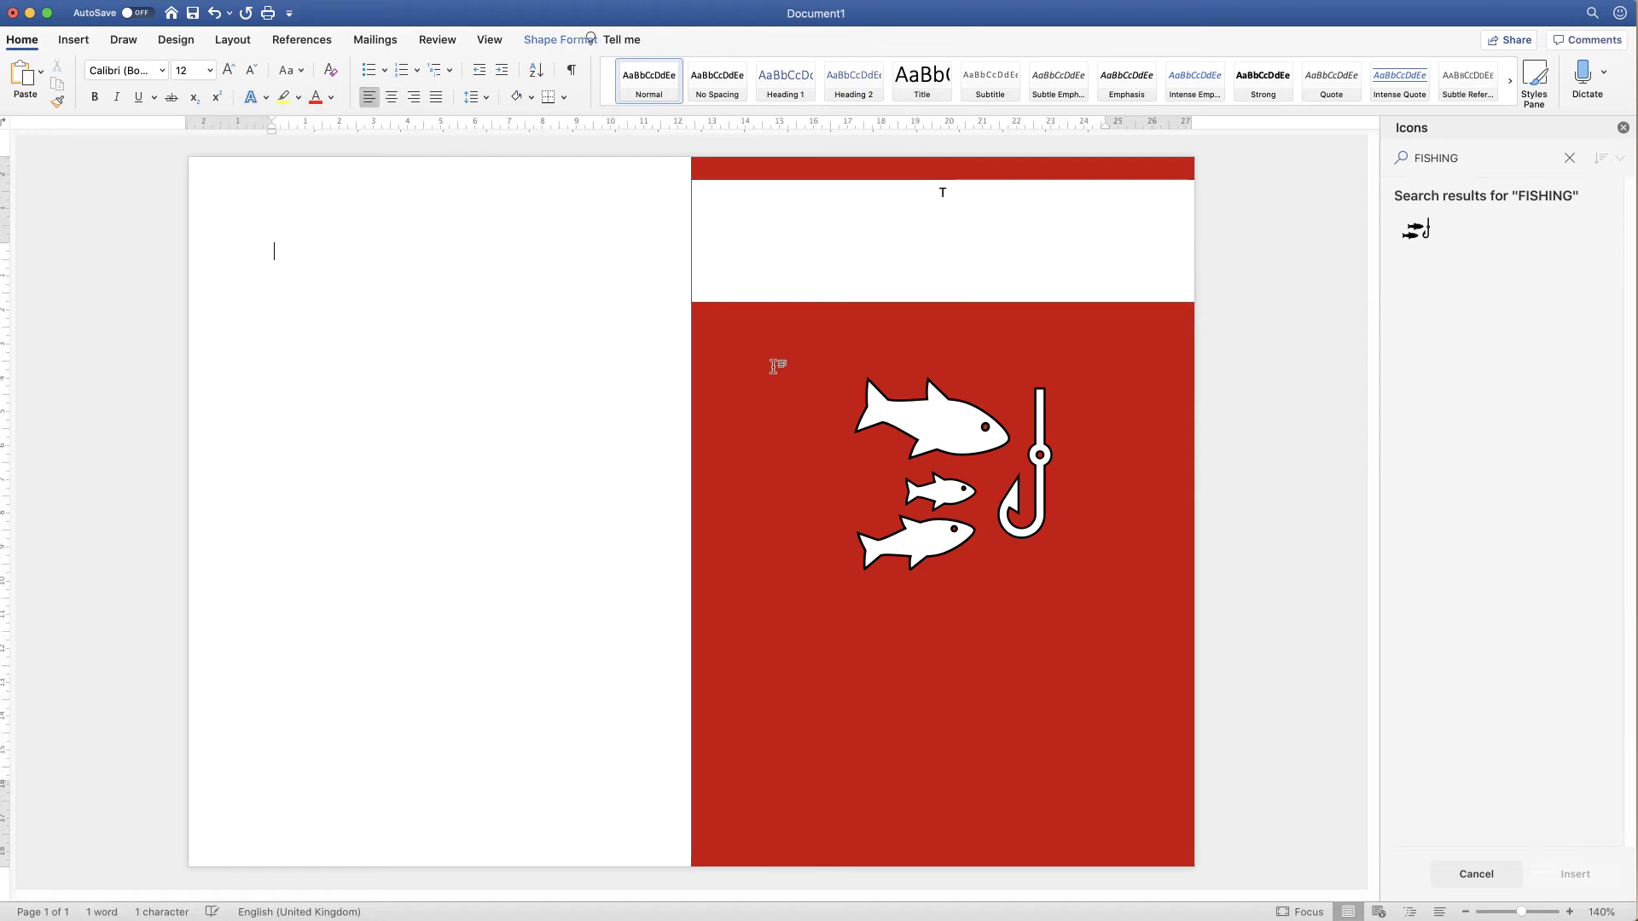
# Draw a vertical line about 20.35 cm long down the red half and nudge it left to align with the centre of the T.
pyautogui.click(69, 40)
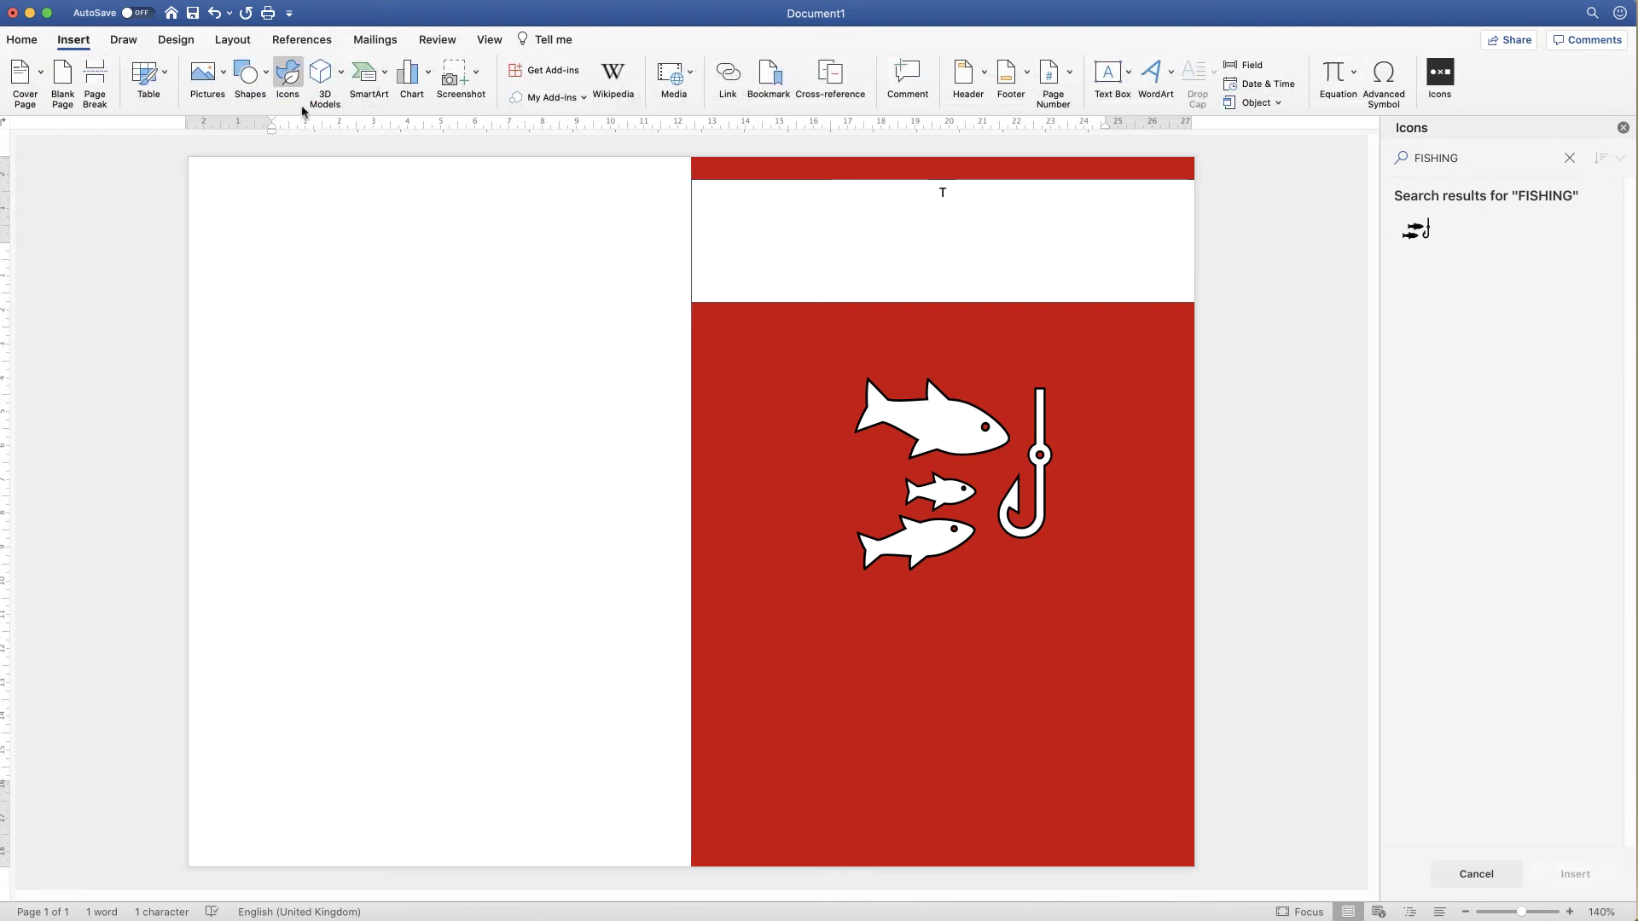
pyautogui.click(267, 75)
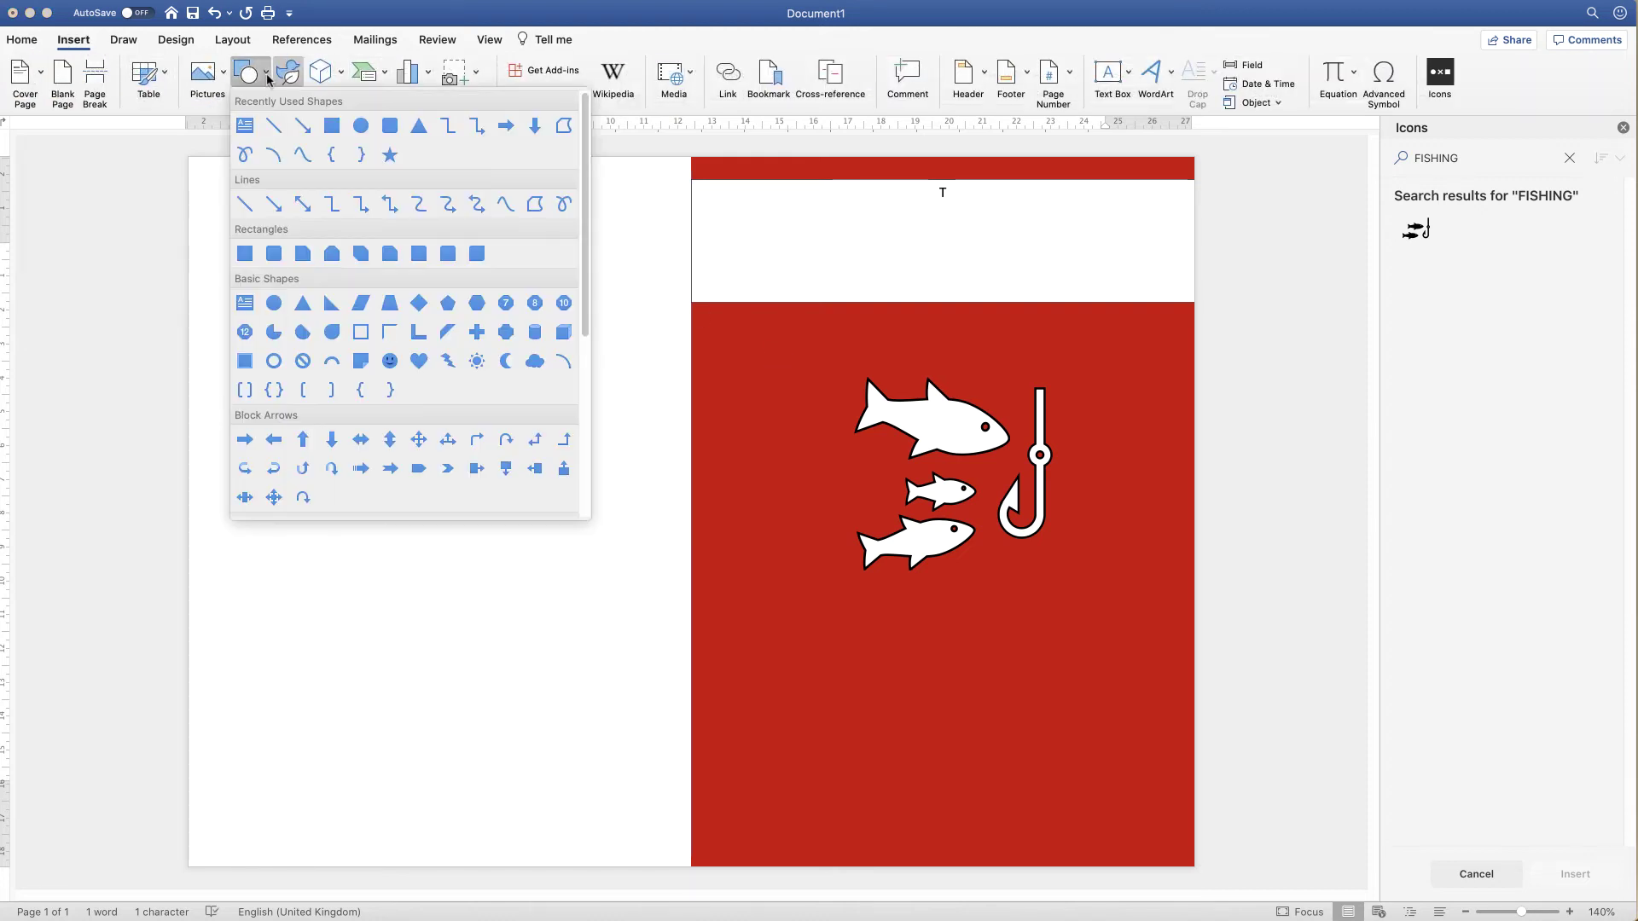
pyautogui.click(274, 126)
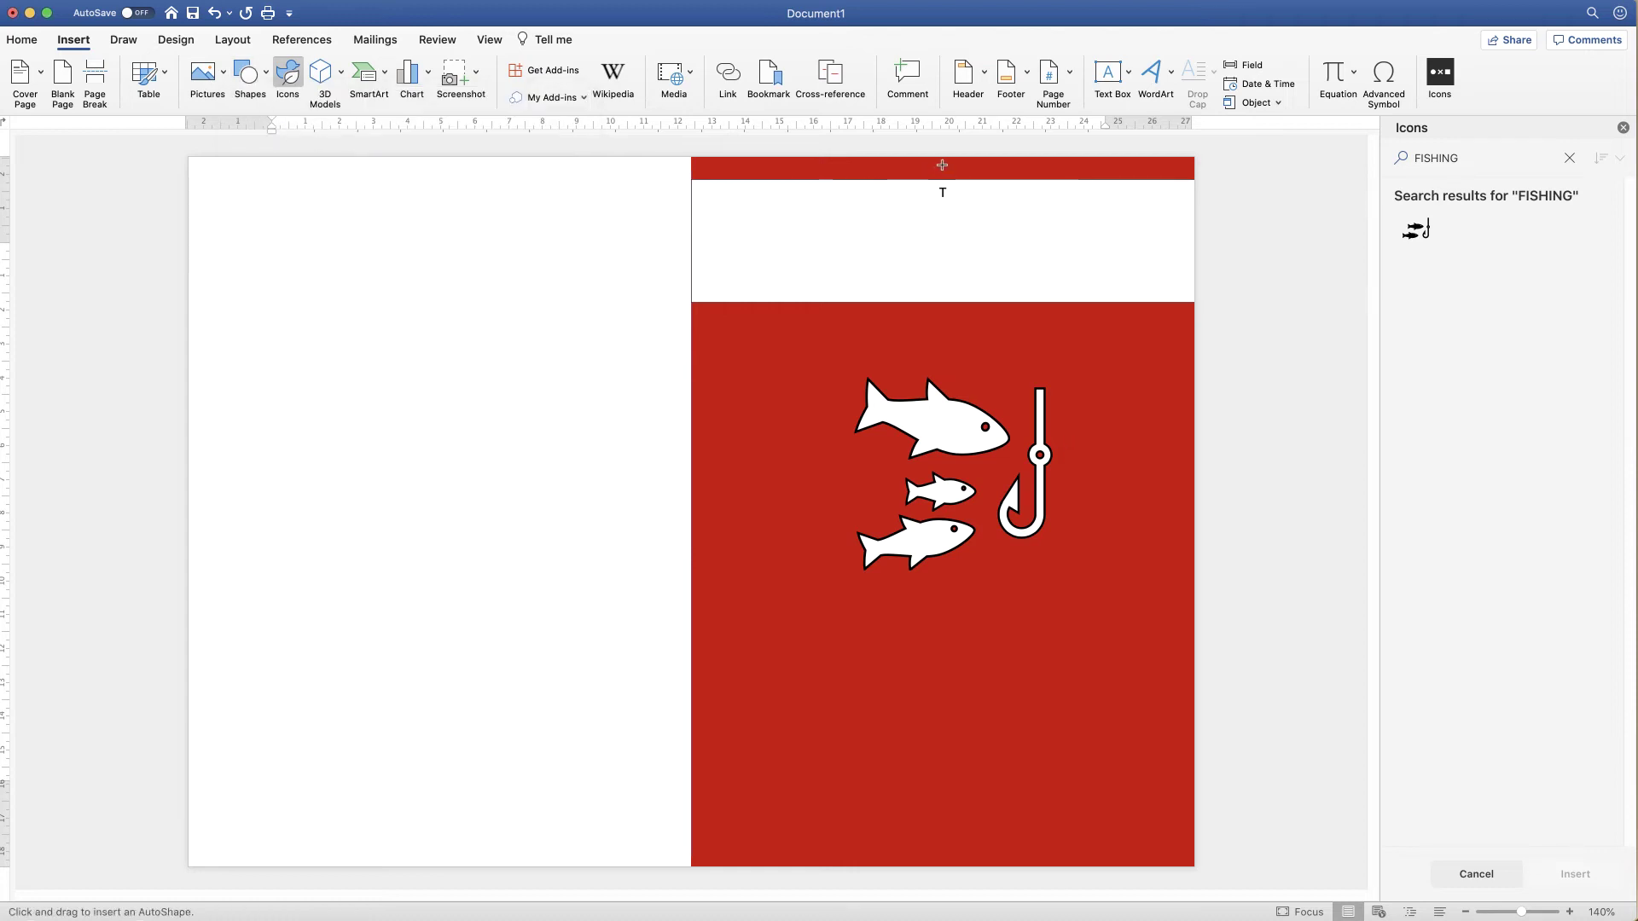
pyautogui.moveTo(943, 166); pyautogui.dragTo(925, 856)
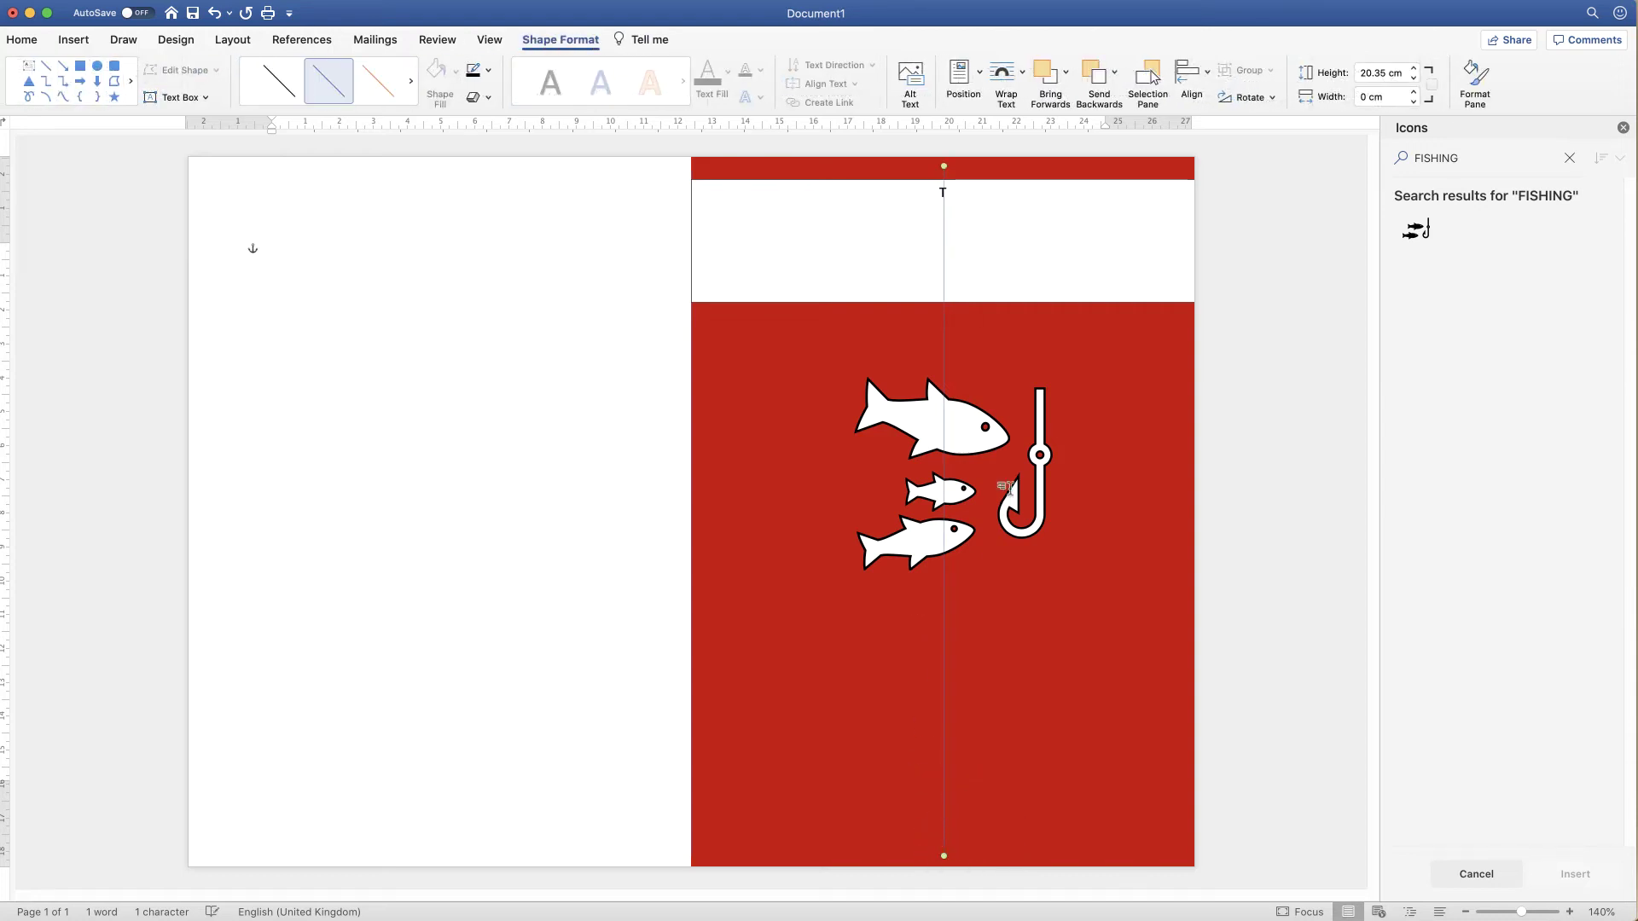
pyautogui.click(1538, 913)
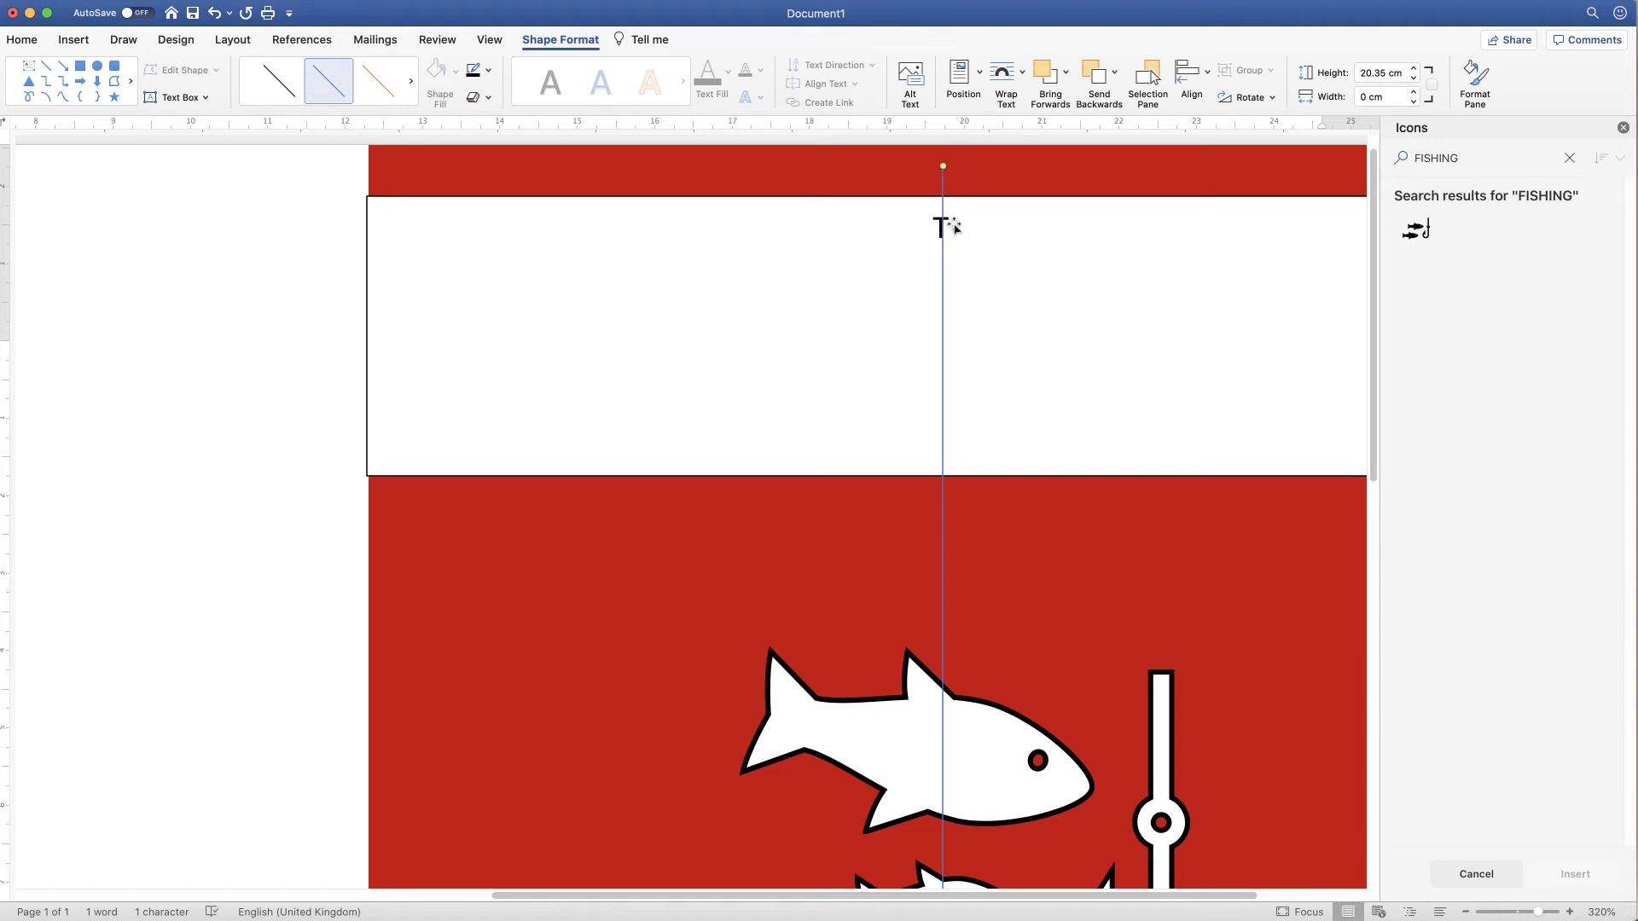
pyautogui.press('Left')
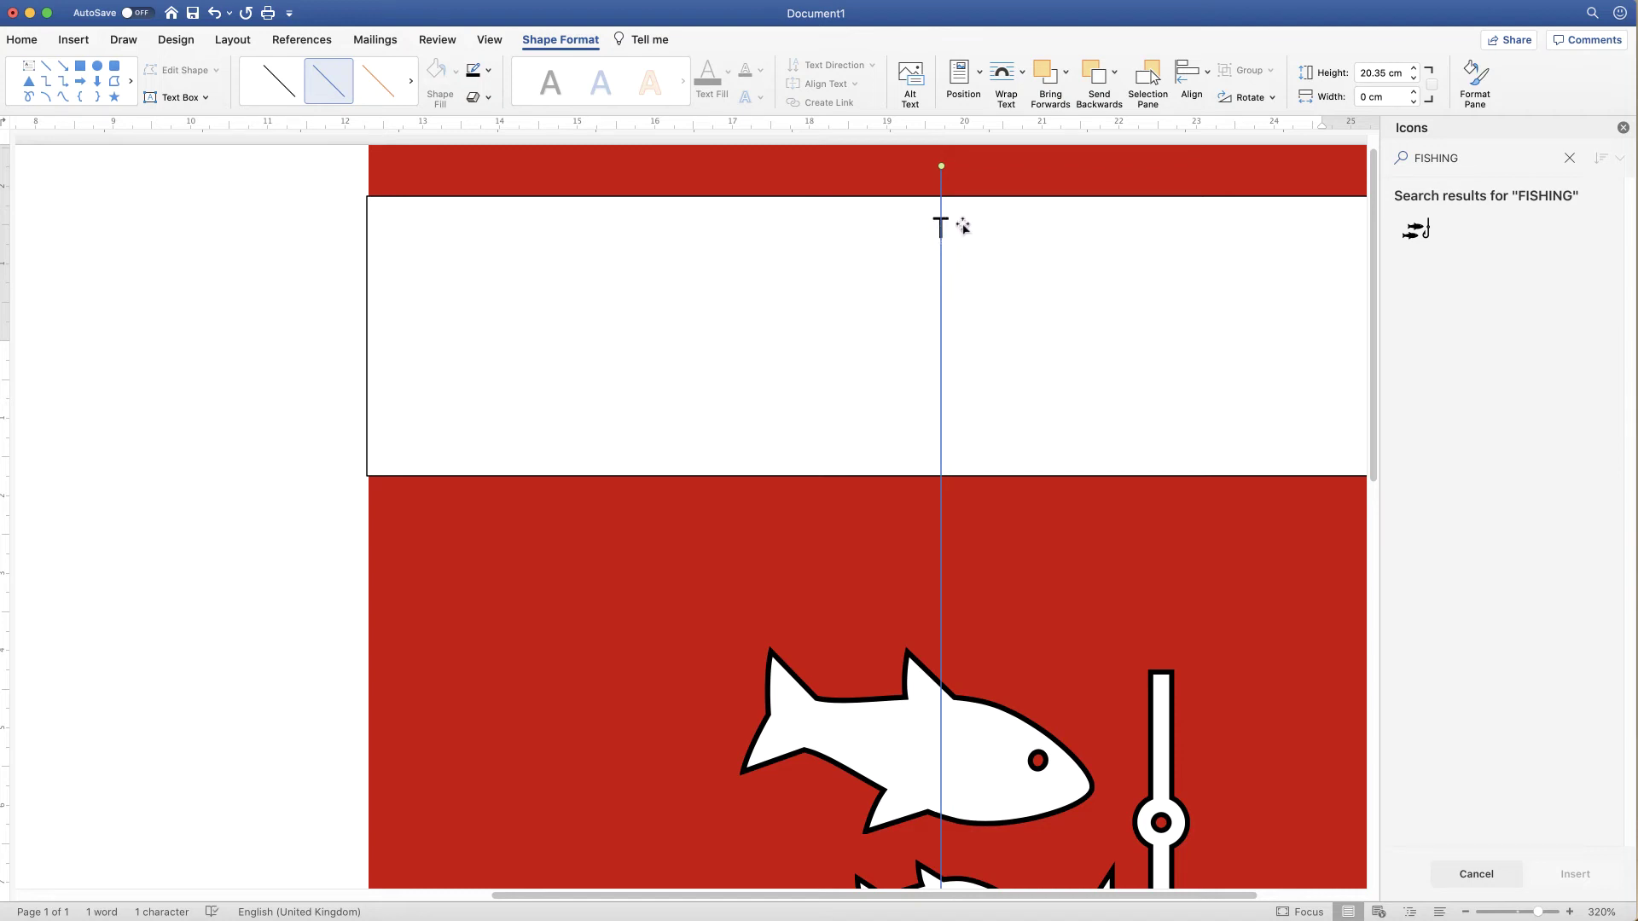
pyautogui.click(1525, 912)
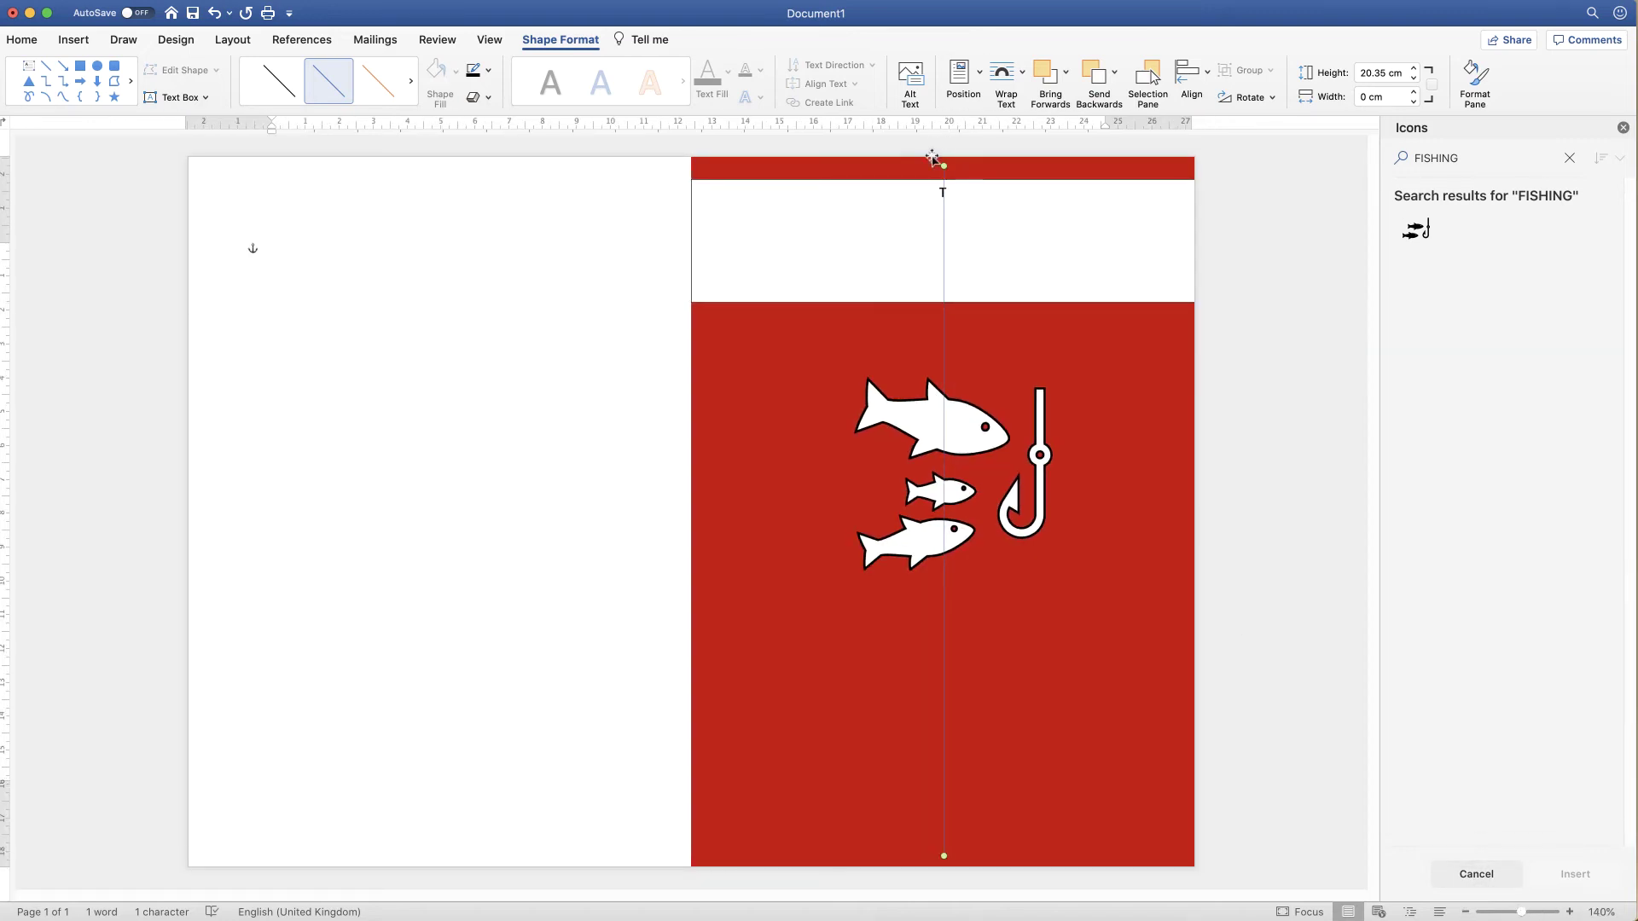
# Replace the T text box with a new one about 4.6 cm high and 12.57 cm wide above the fish on the red half.
pyautogui.click(974, 215)
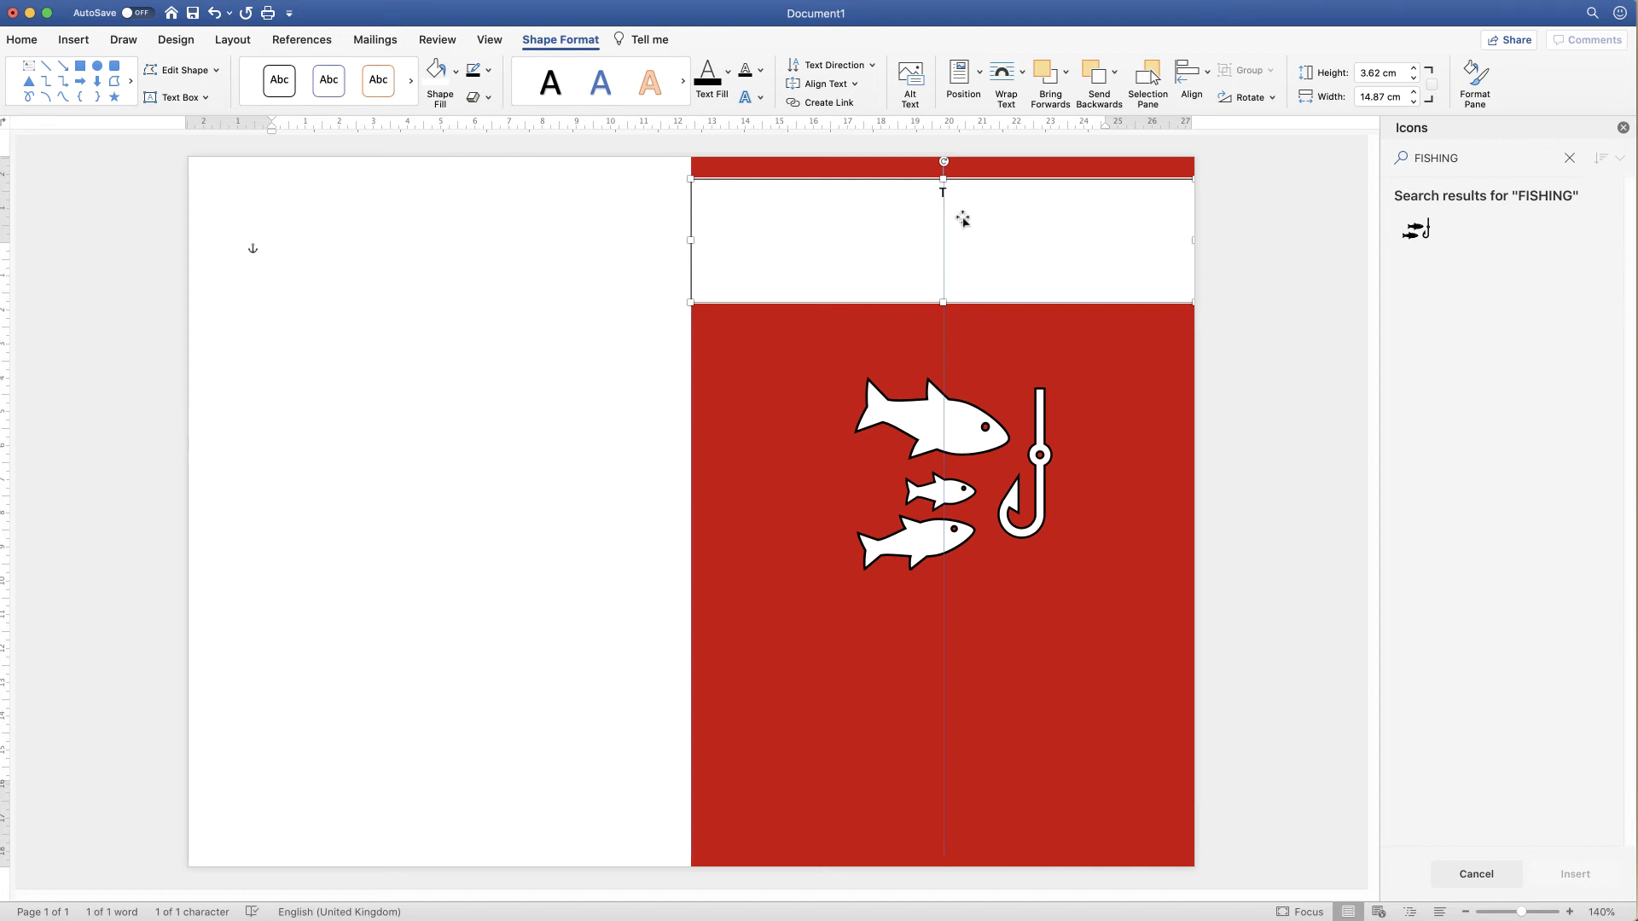
pyautogui.press('Delete')
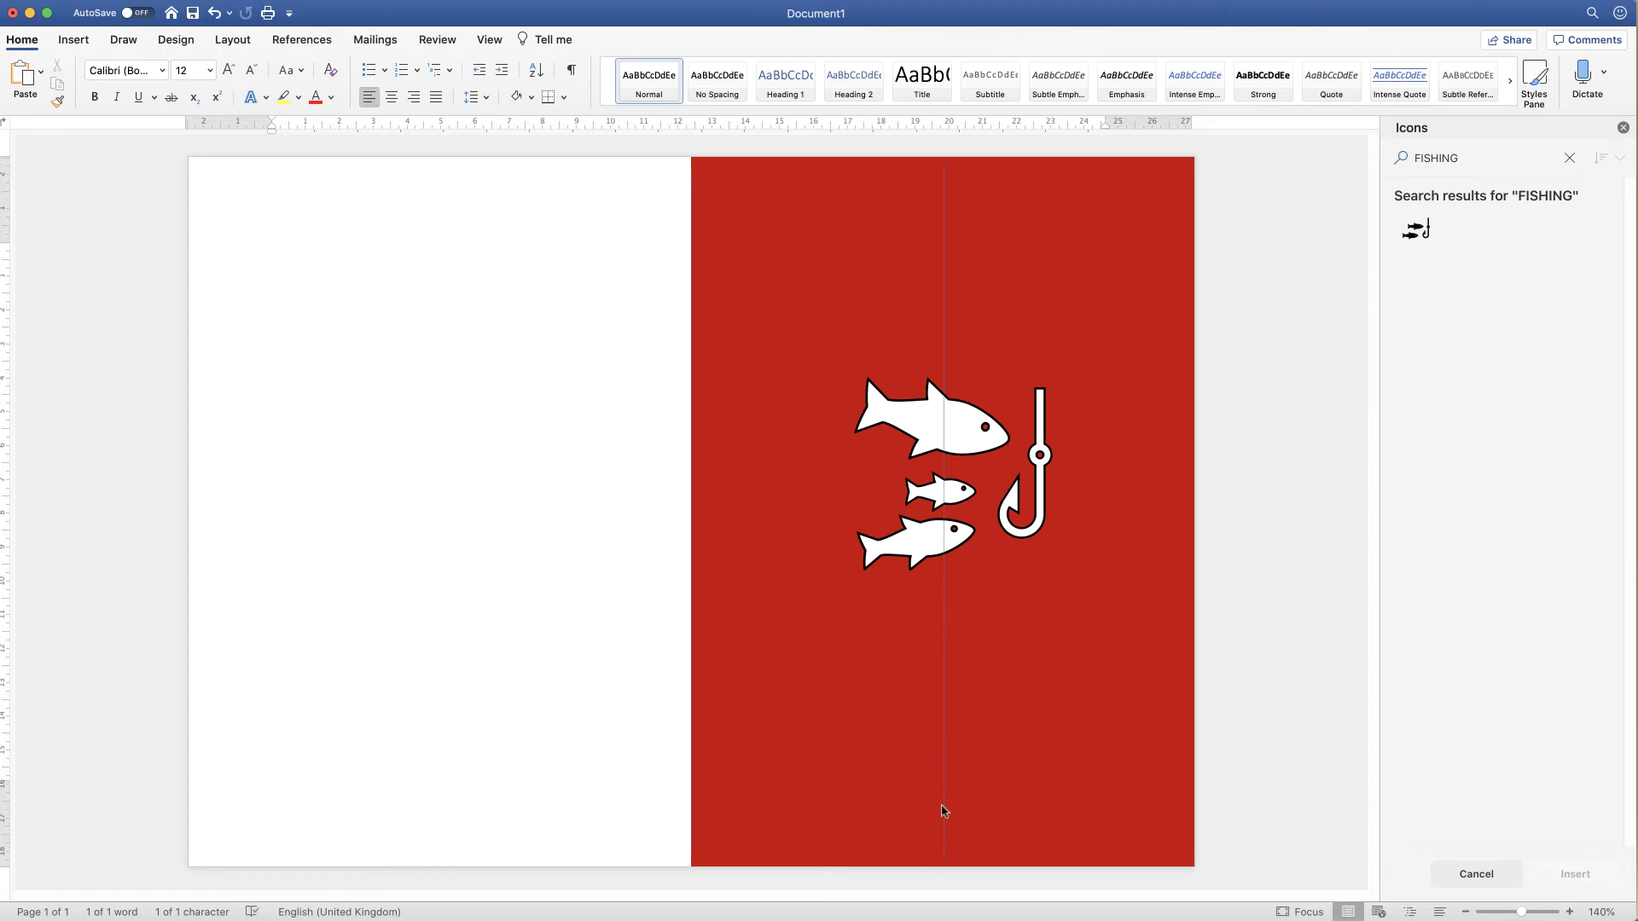
pyautogui.click(72, 40)
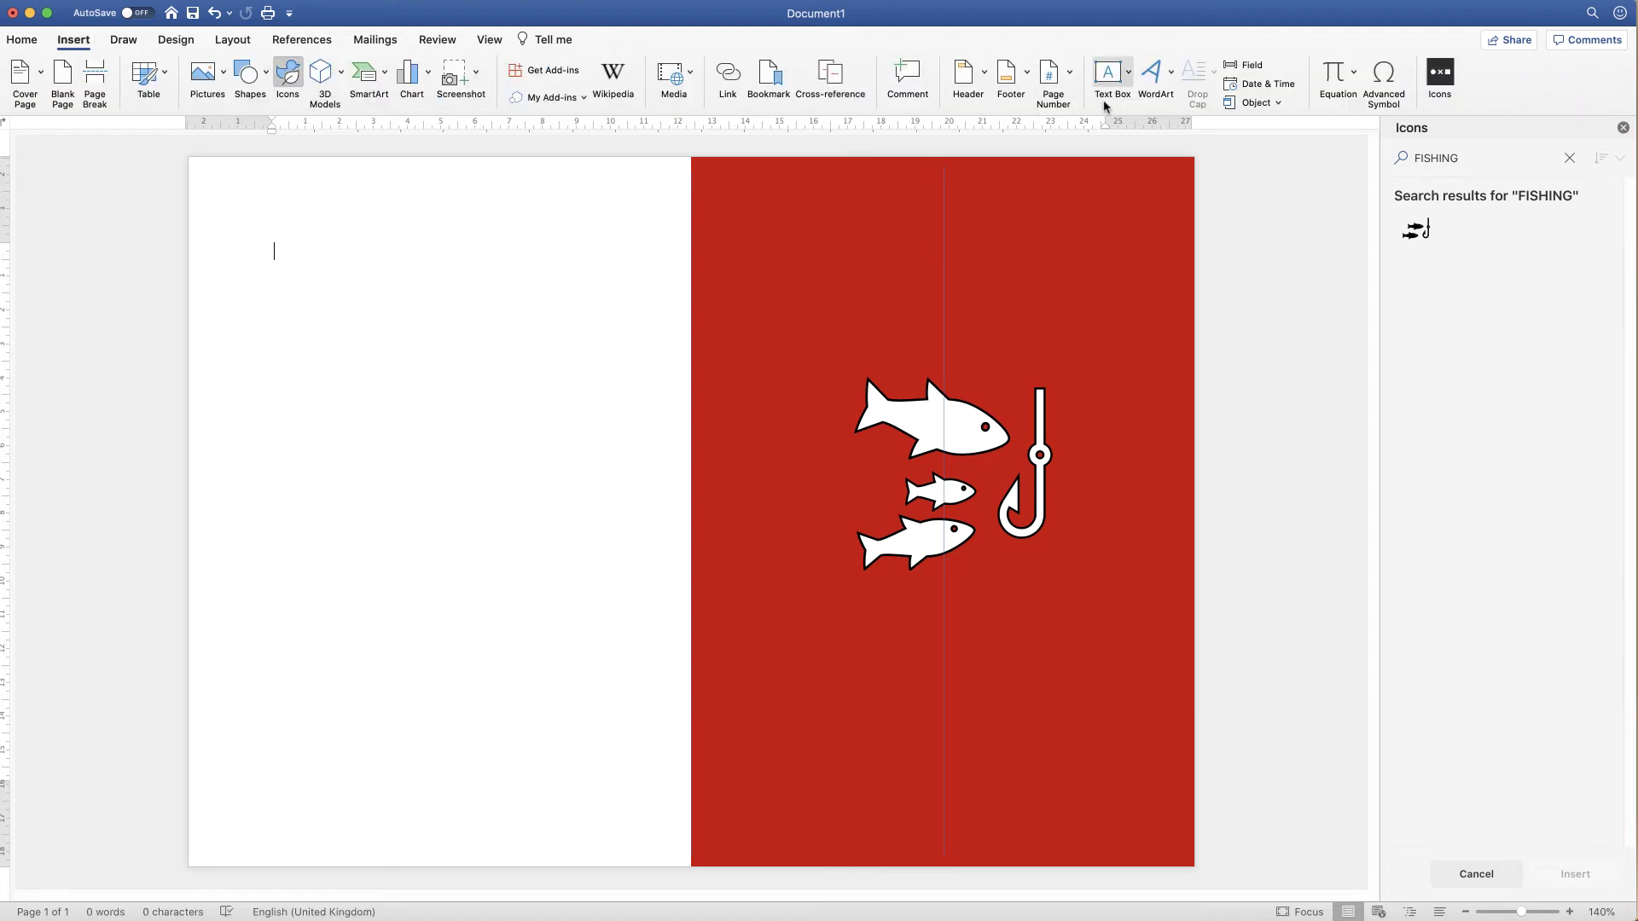
pyautogui.click(1129, 74)
pyautogui.click(1173, 99)
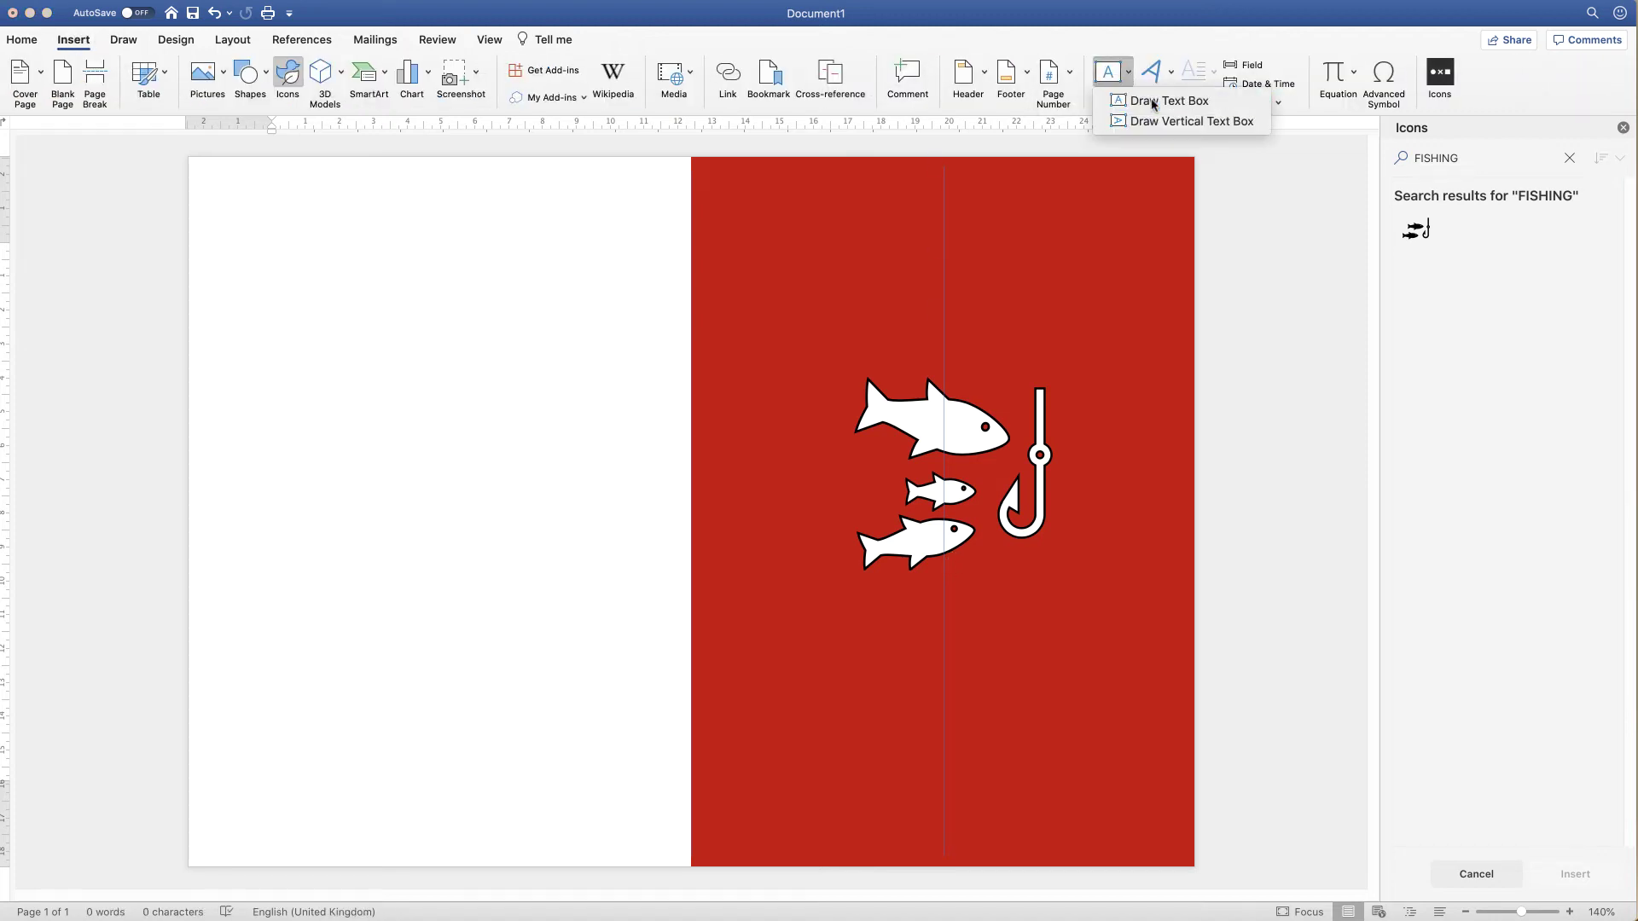
pyautogui.moveTo(742, 178); pyautogui.dragTo(1169, 334)
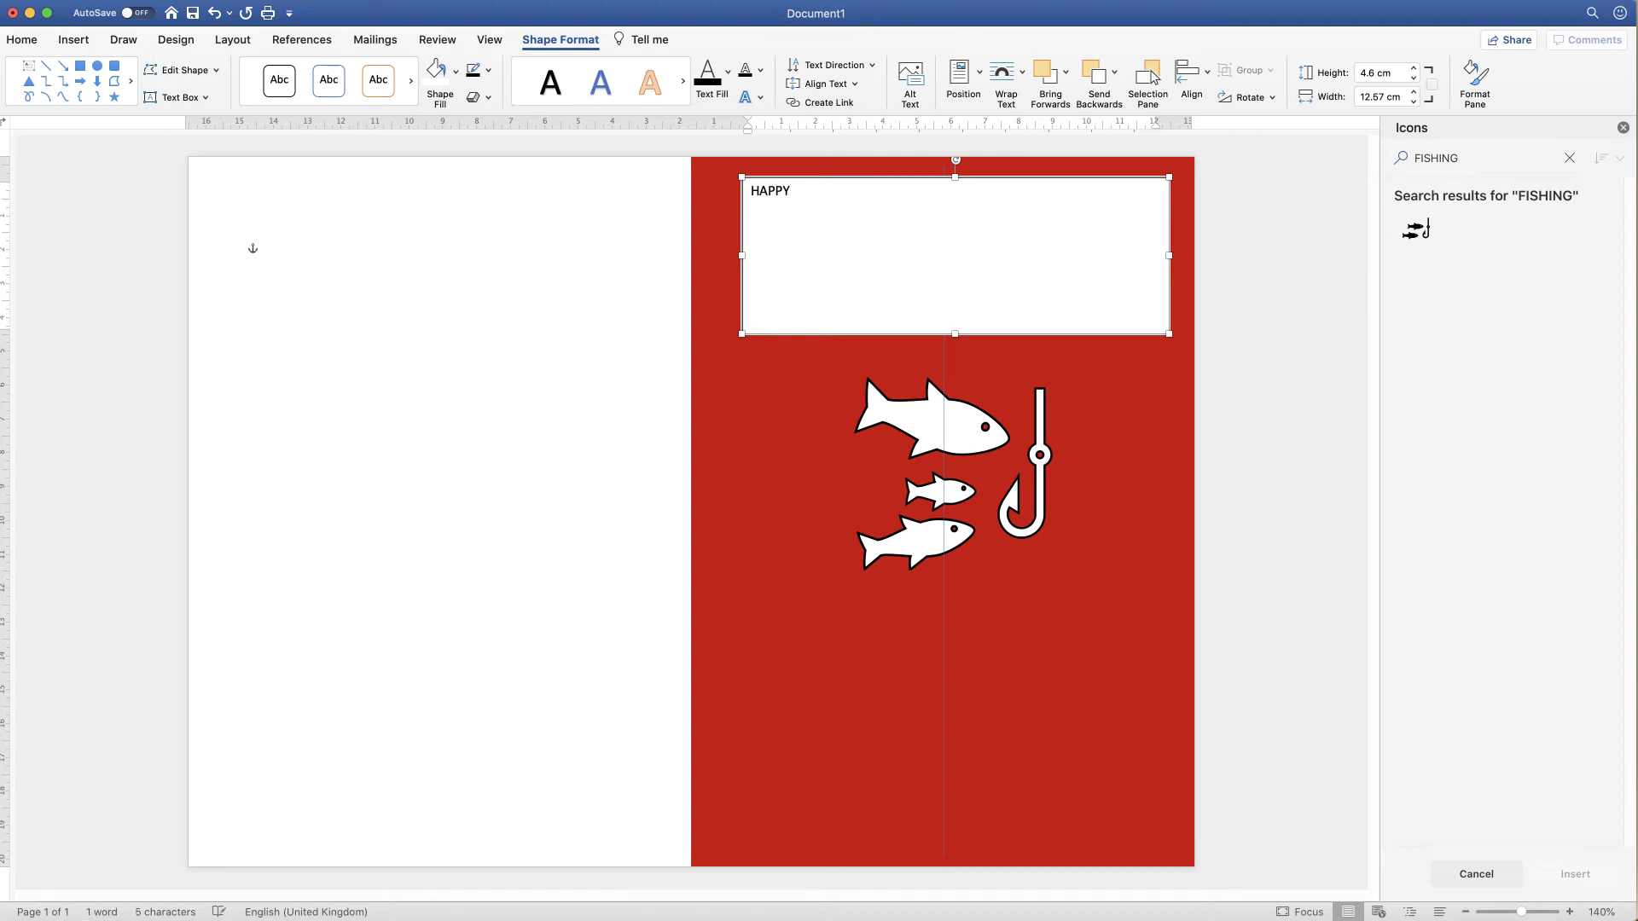
# Set the word HAPPY in the text box above the fish to font size 48.
pyautogui.moveTo(792, 190); pyautogui.dragTo(751, 194)
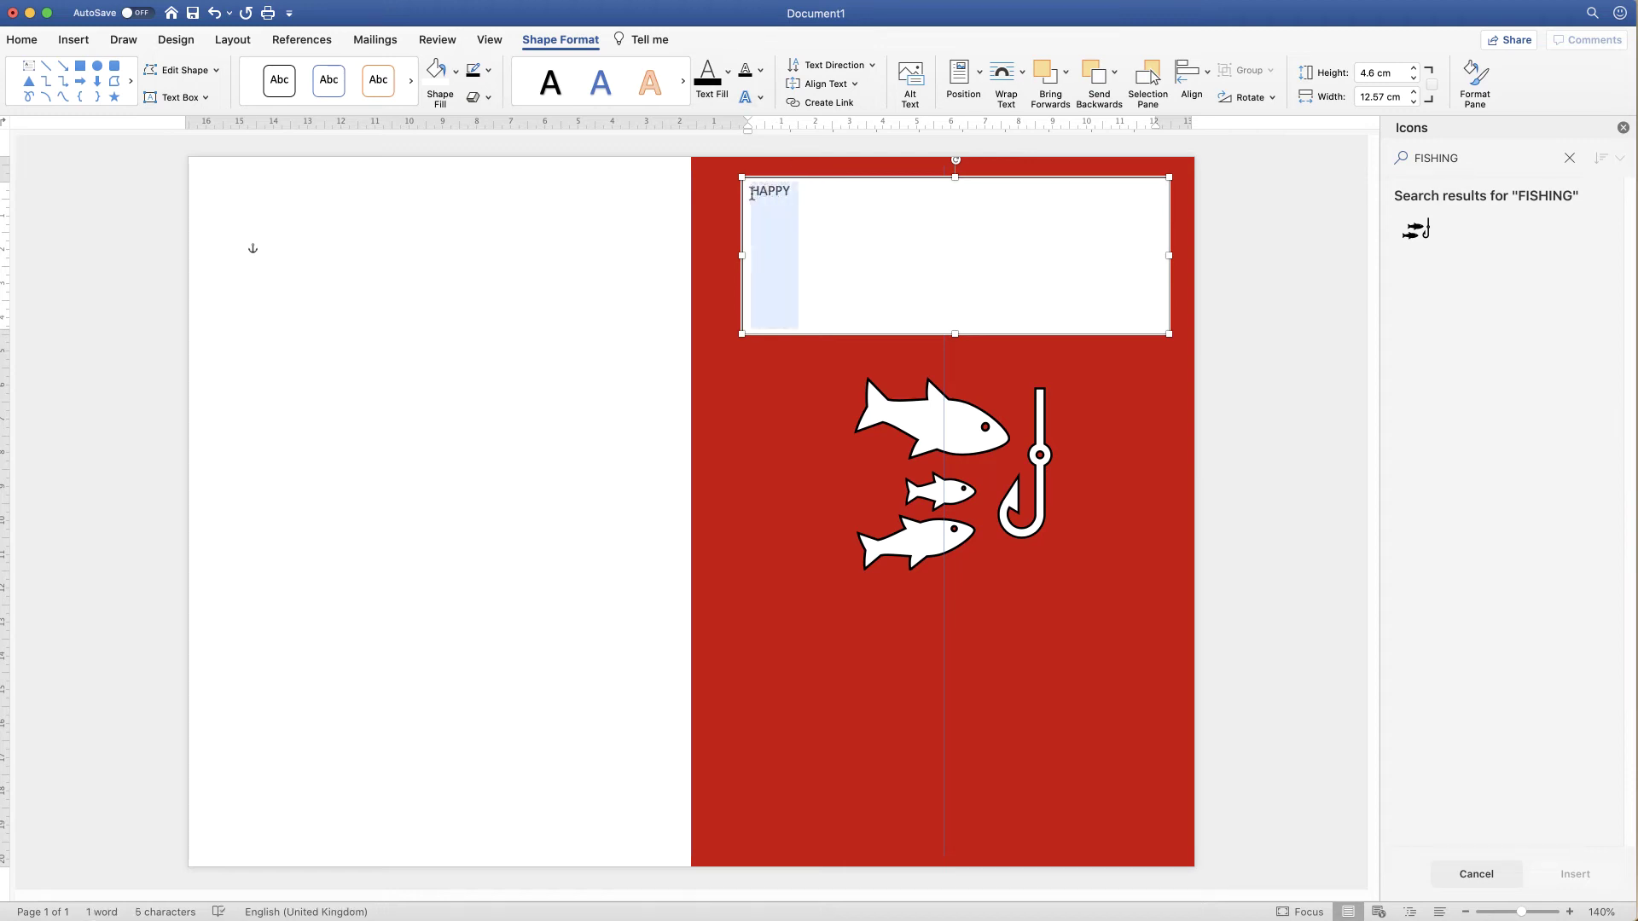
pyautogui.click(21, 41)
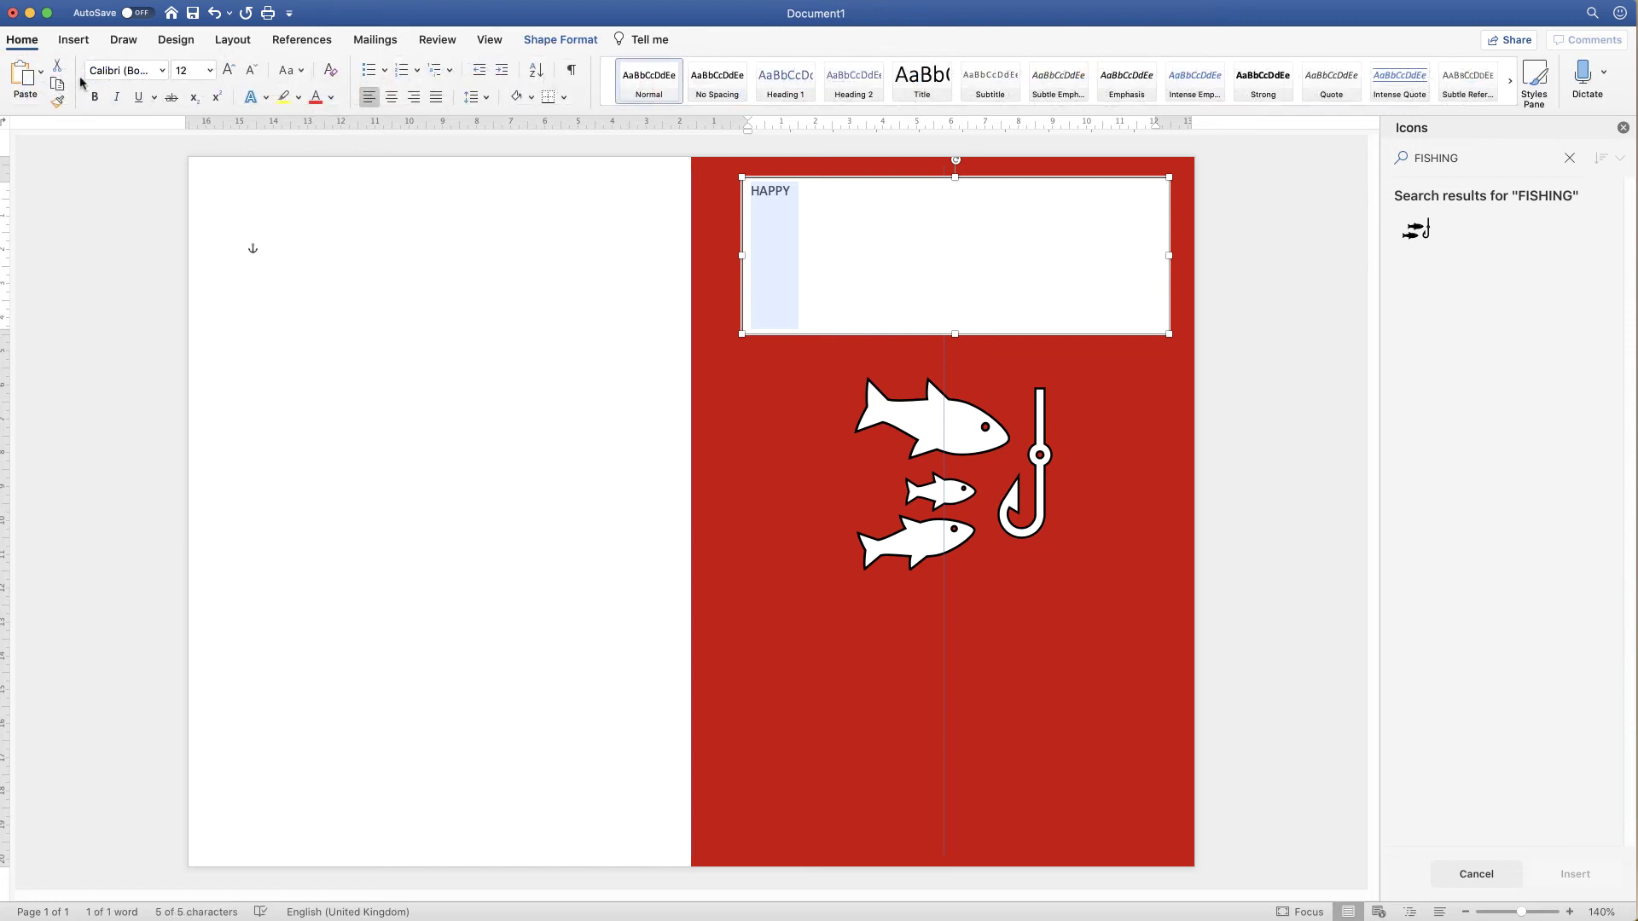
pyautogui.click(229, 70)
pyautogui.click(228, 70)
pyautogui.click(228, 70)
pyautogui.click(229, 70)
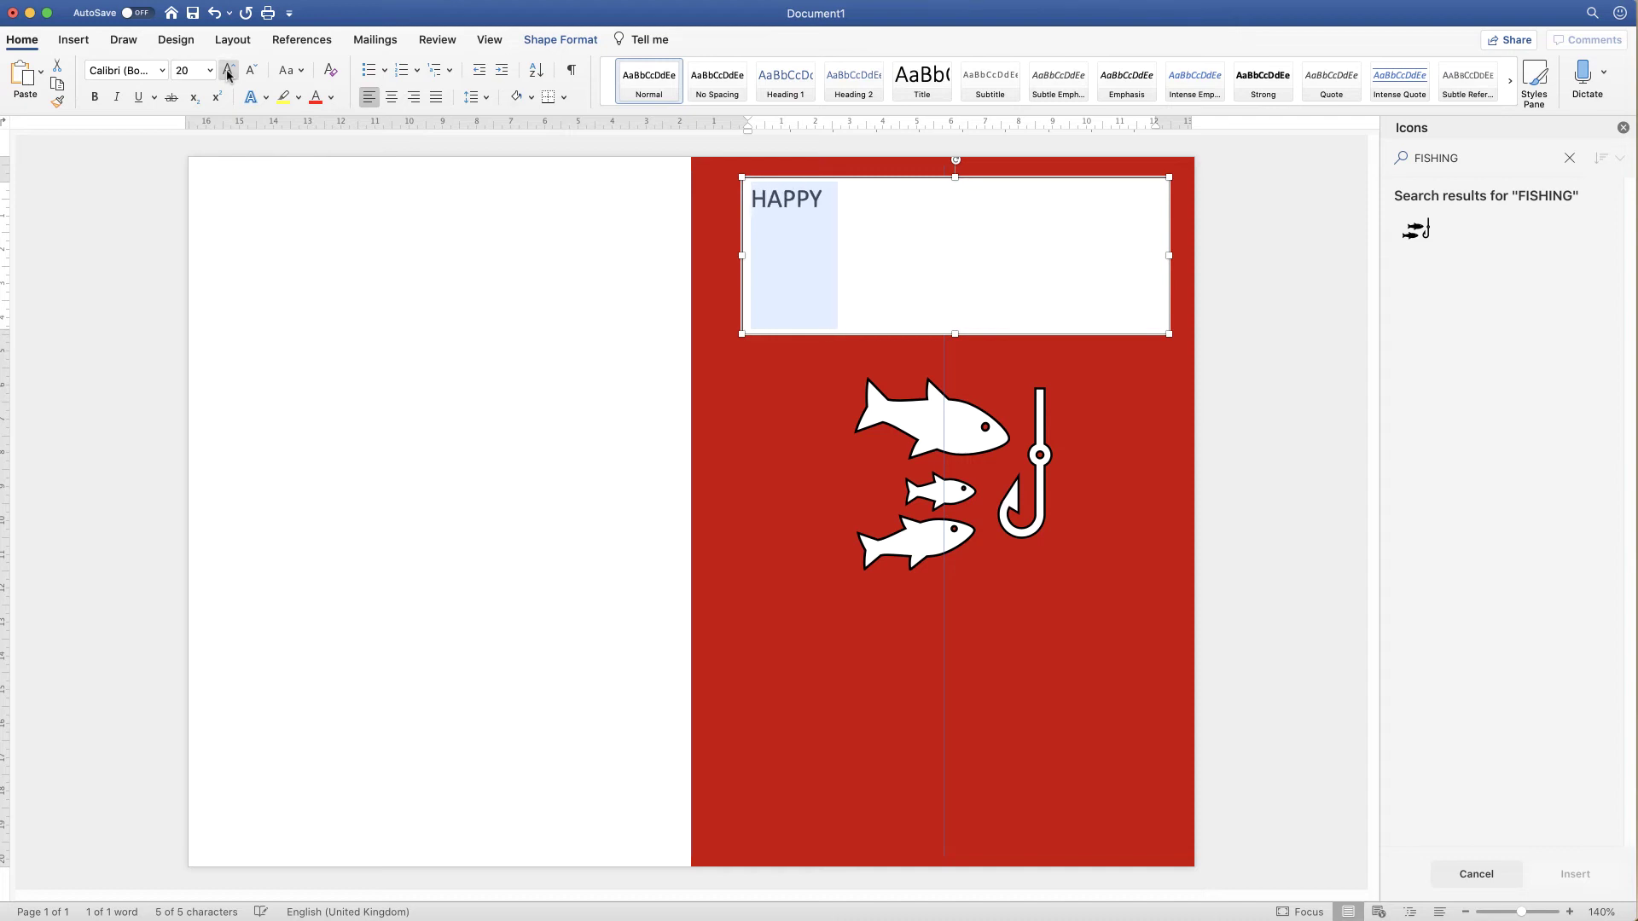
pyautogui.click(228, 72)
pyautogui.click(229, 72)
pyautogui.click(229, 71)
pyautogui.click(229, 71)
pyautogui.click(229, 72)
pyautogui.click(229, 71)
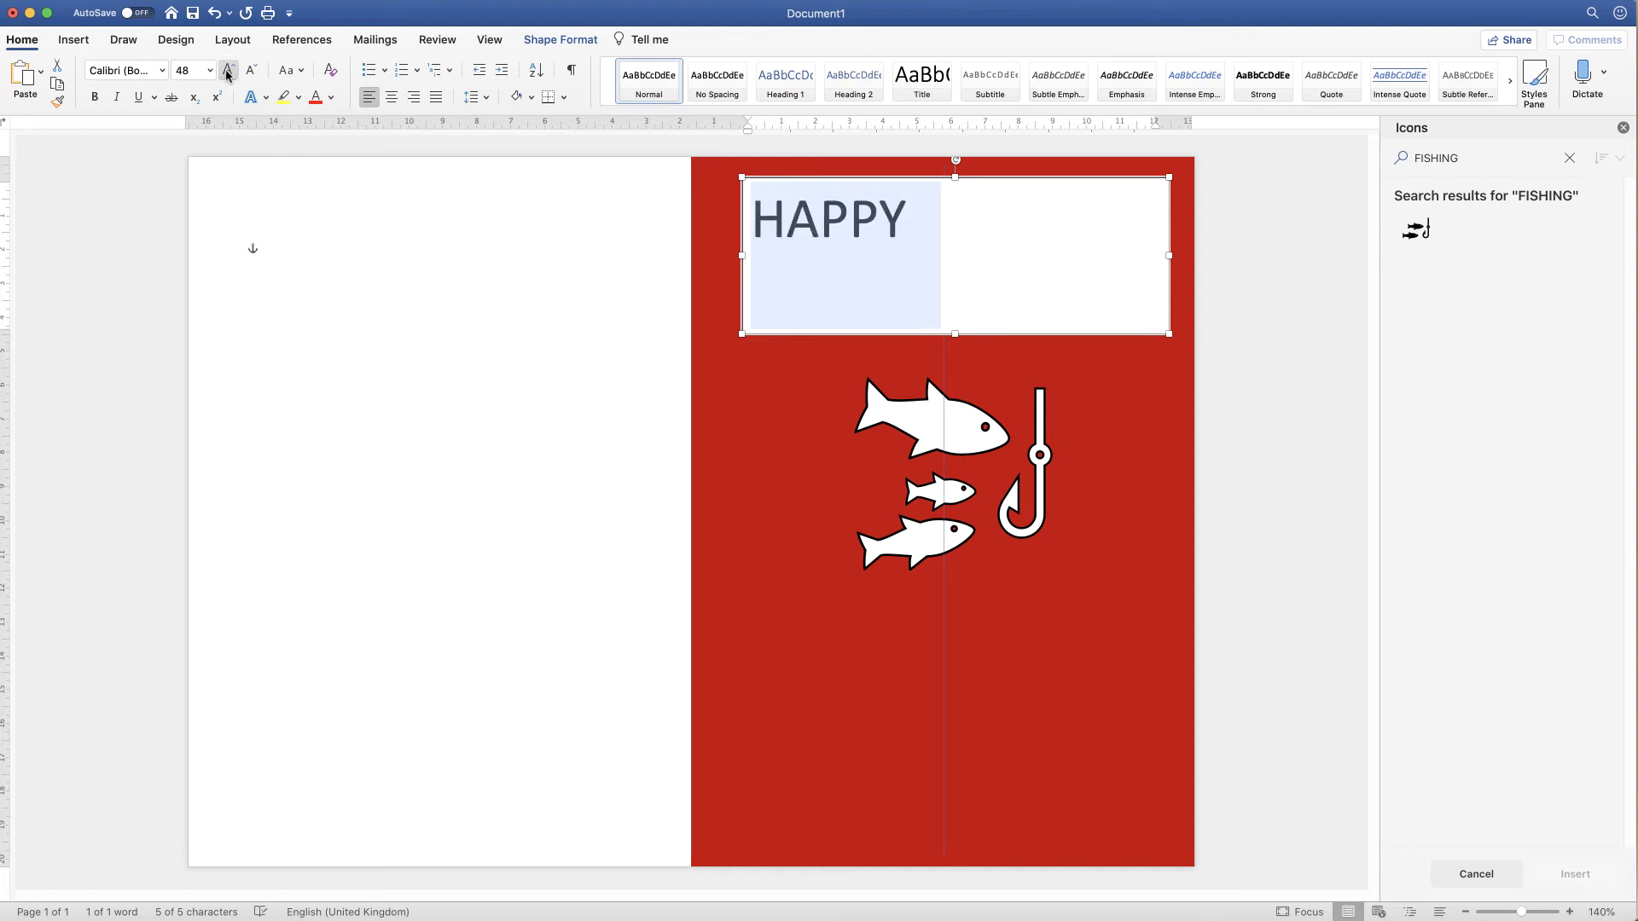
# Change the font of HAPPY to Abject Failure and colour the text white.
pyautogui.click(163, 72)
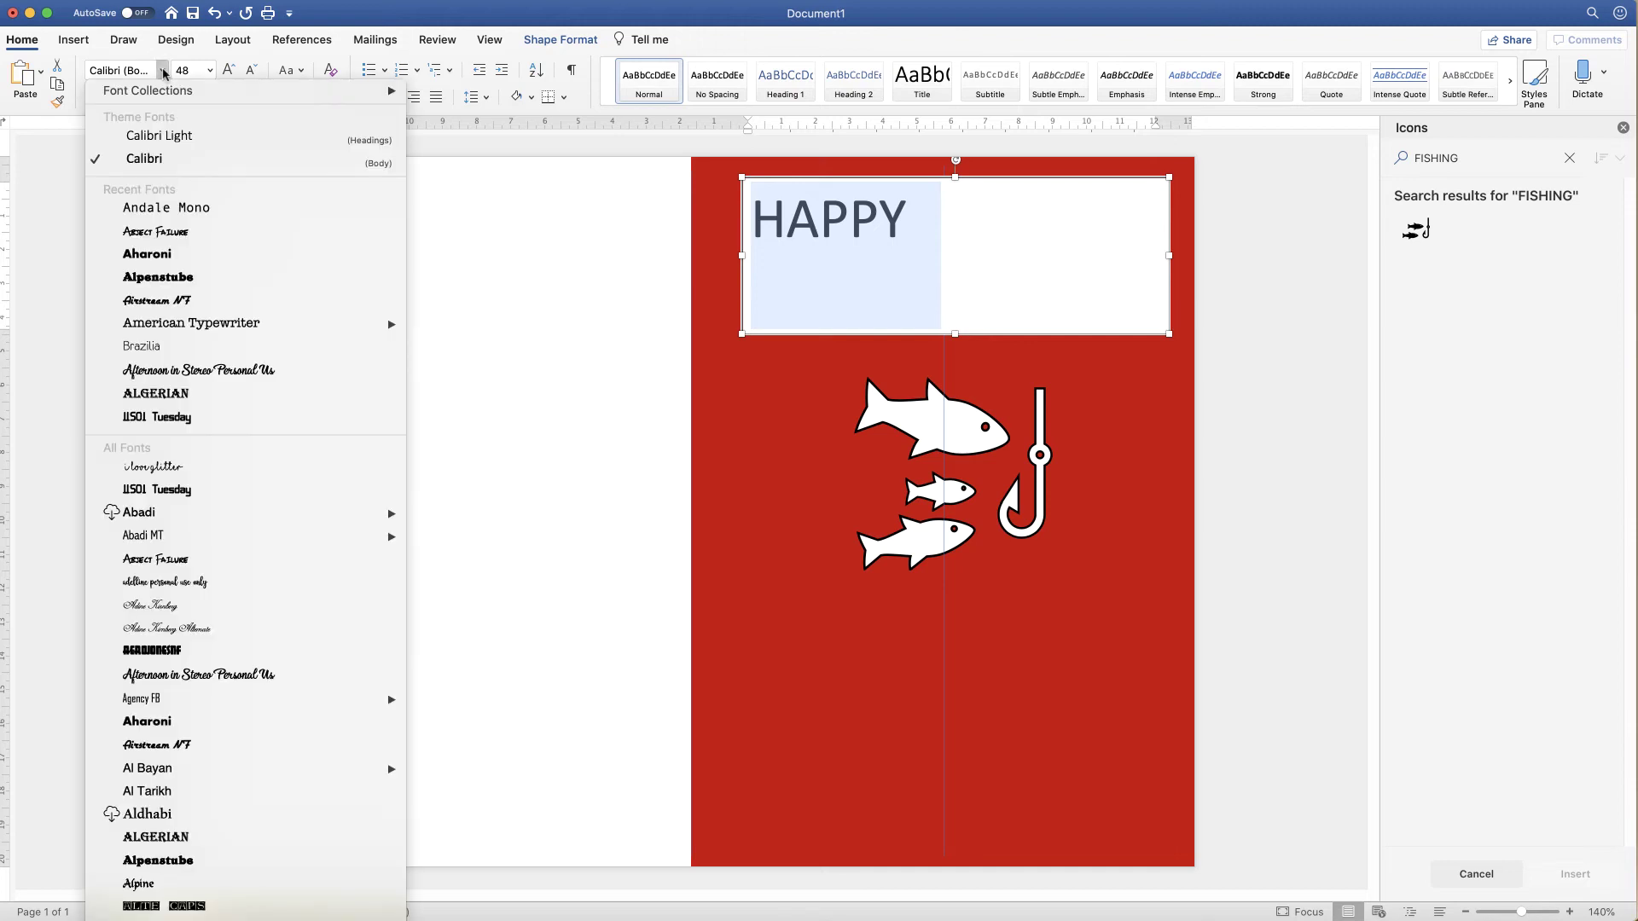
pyautogui.click(160, 232)
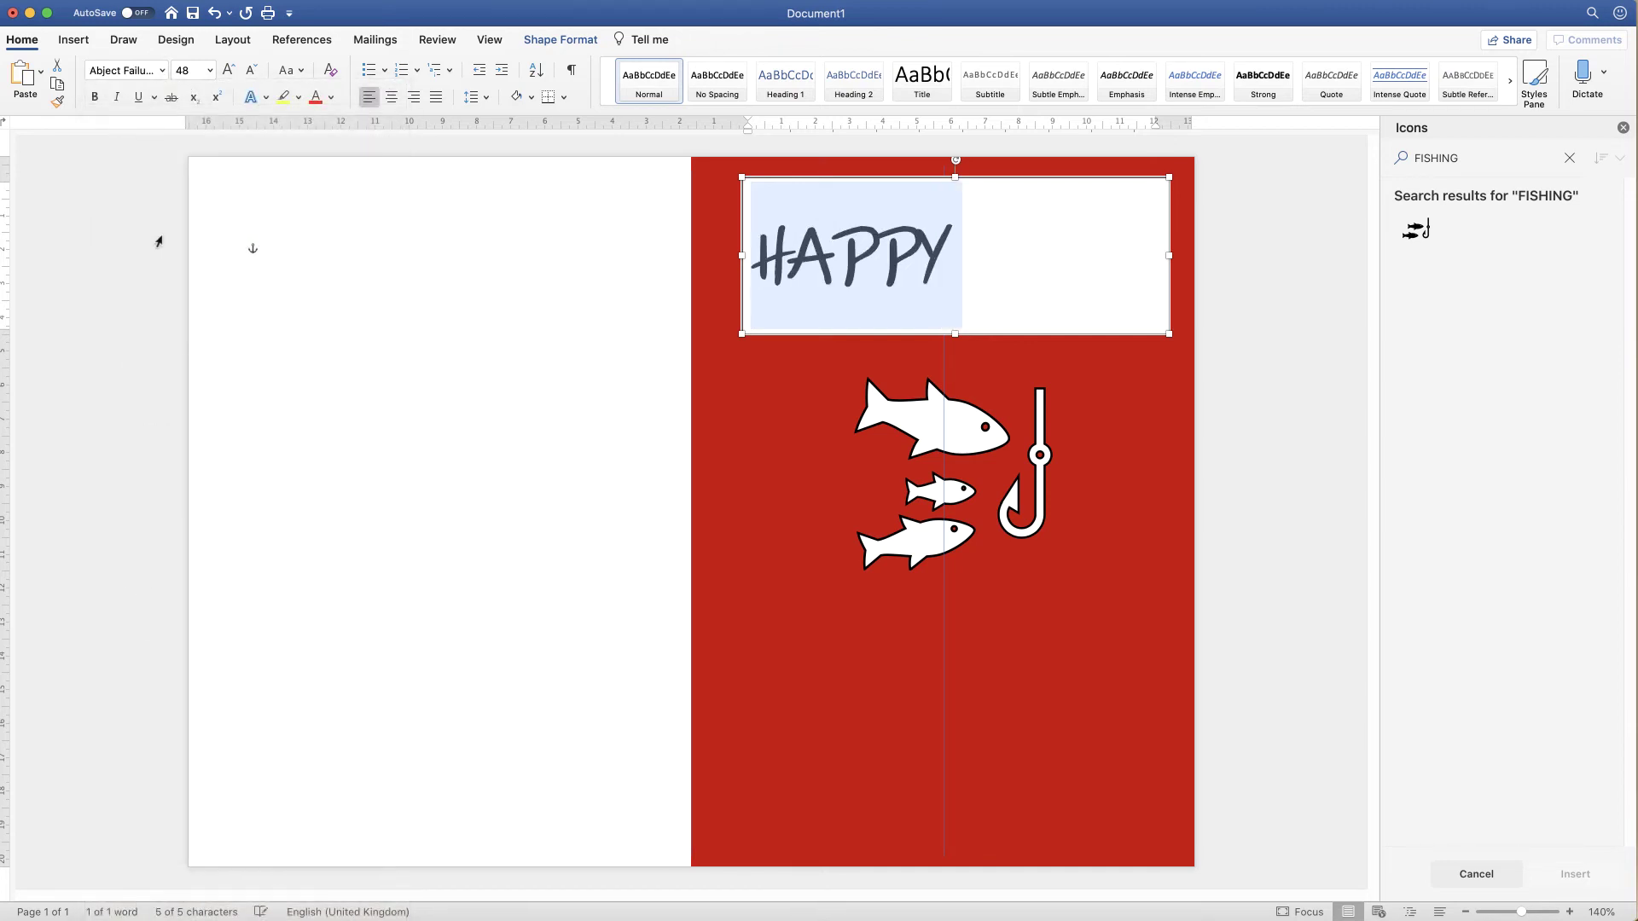
pyautogui.click(331, 99)
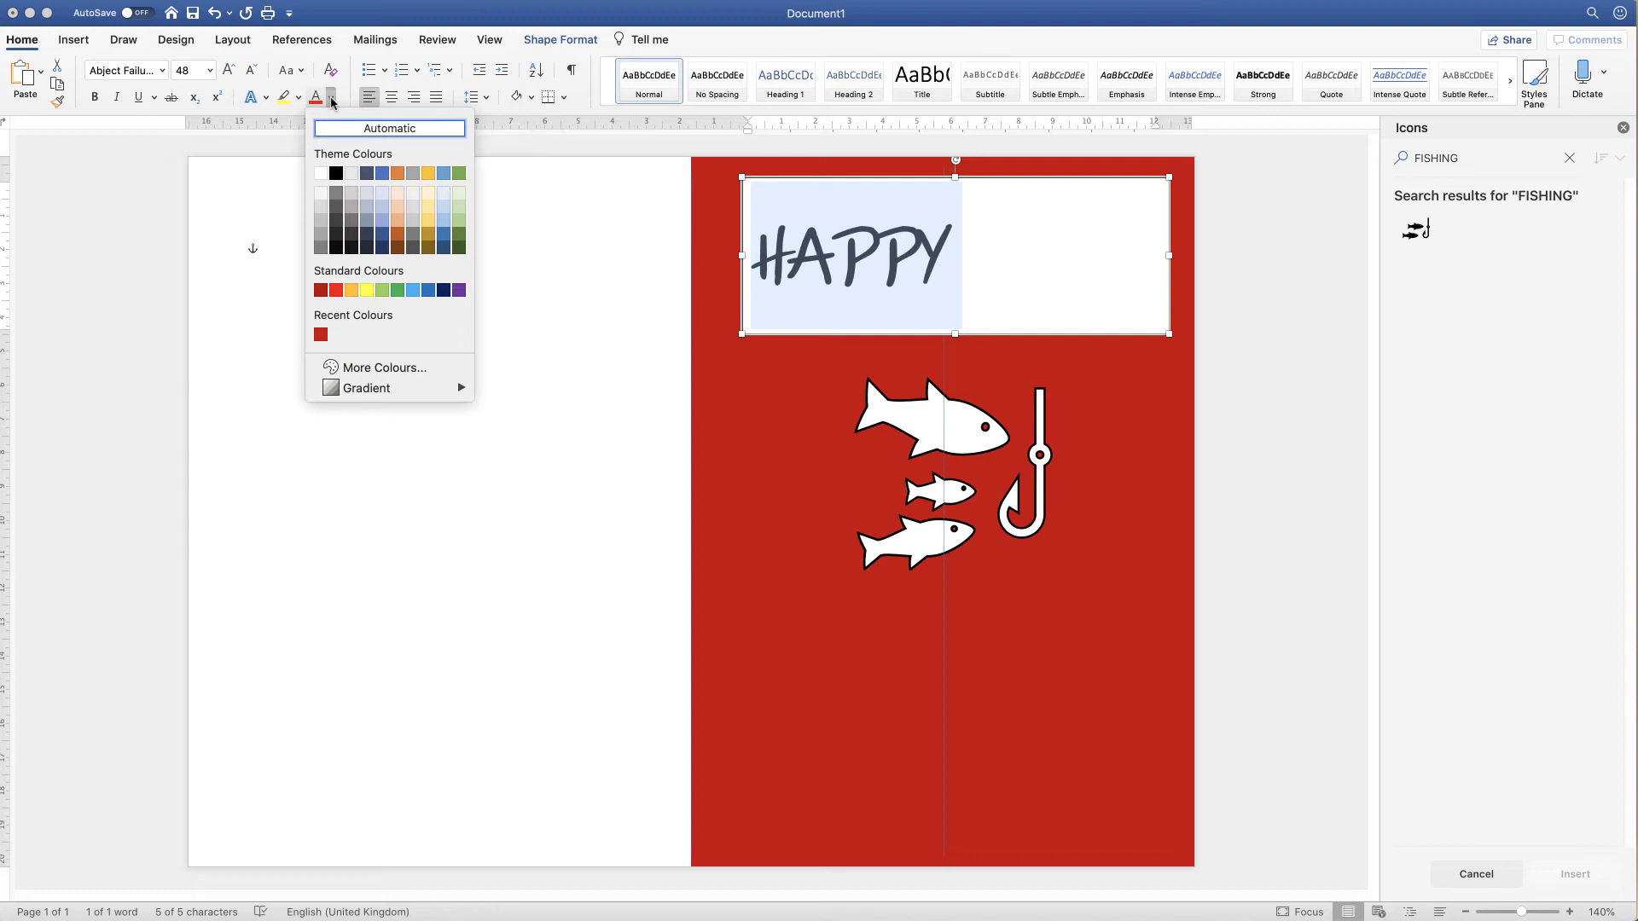
pyautogui.click(321, 174)
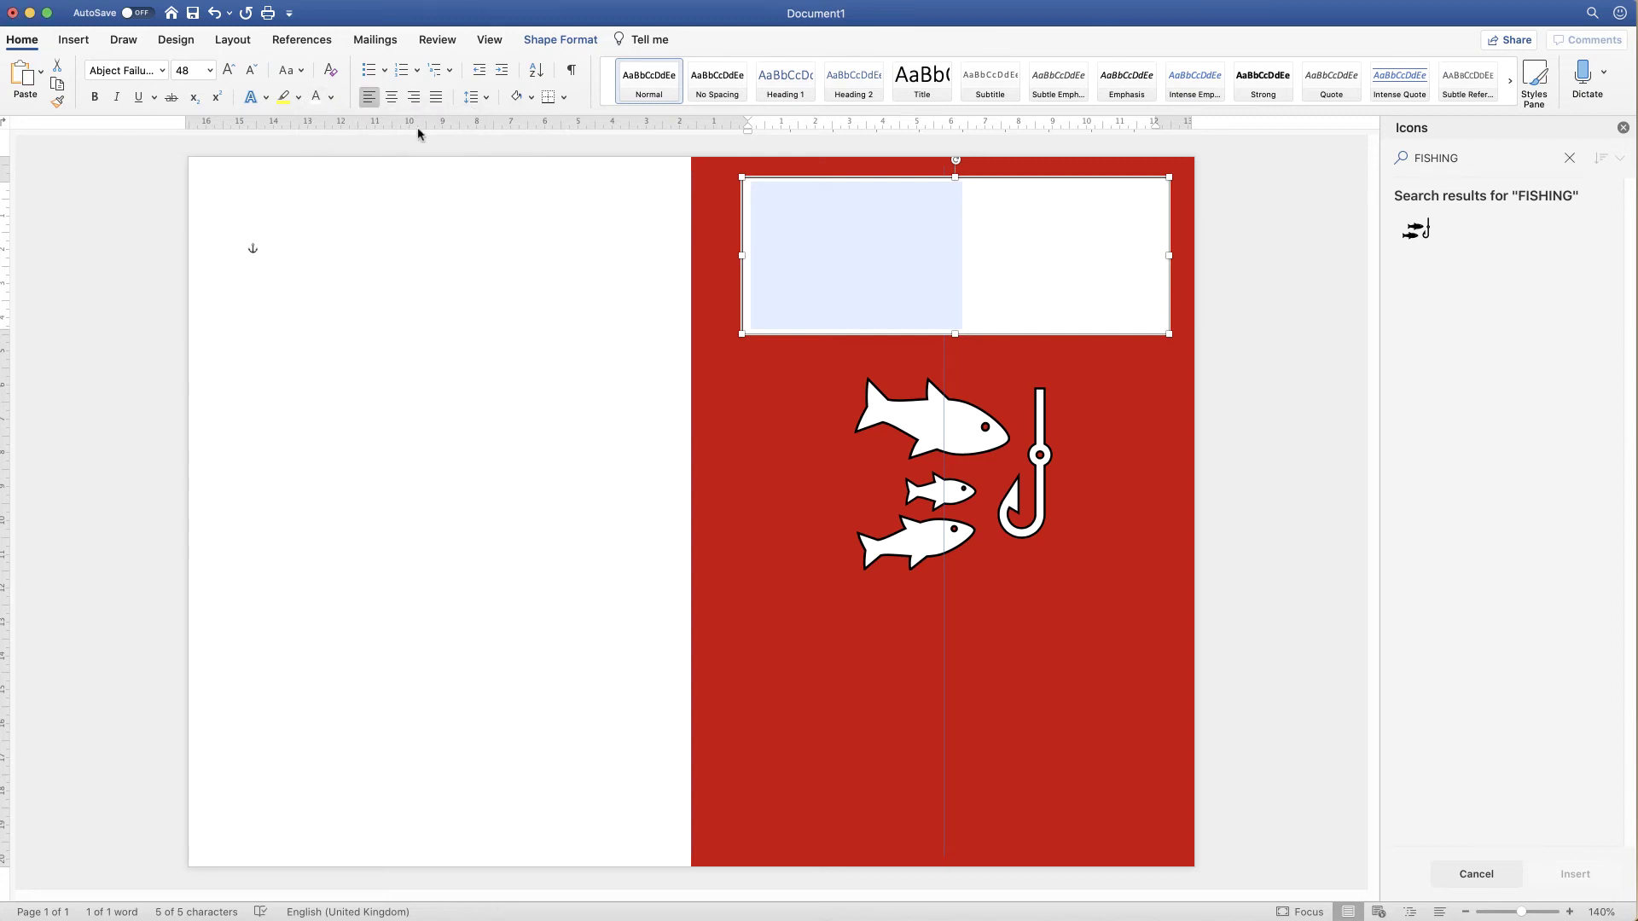
# Remove the fill and the outline from the HAPPY text box.
pyautogui.click(560, 41)
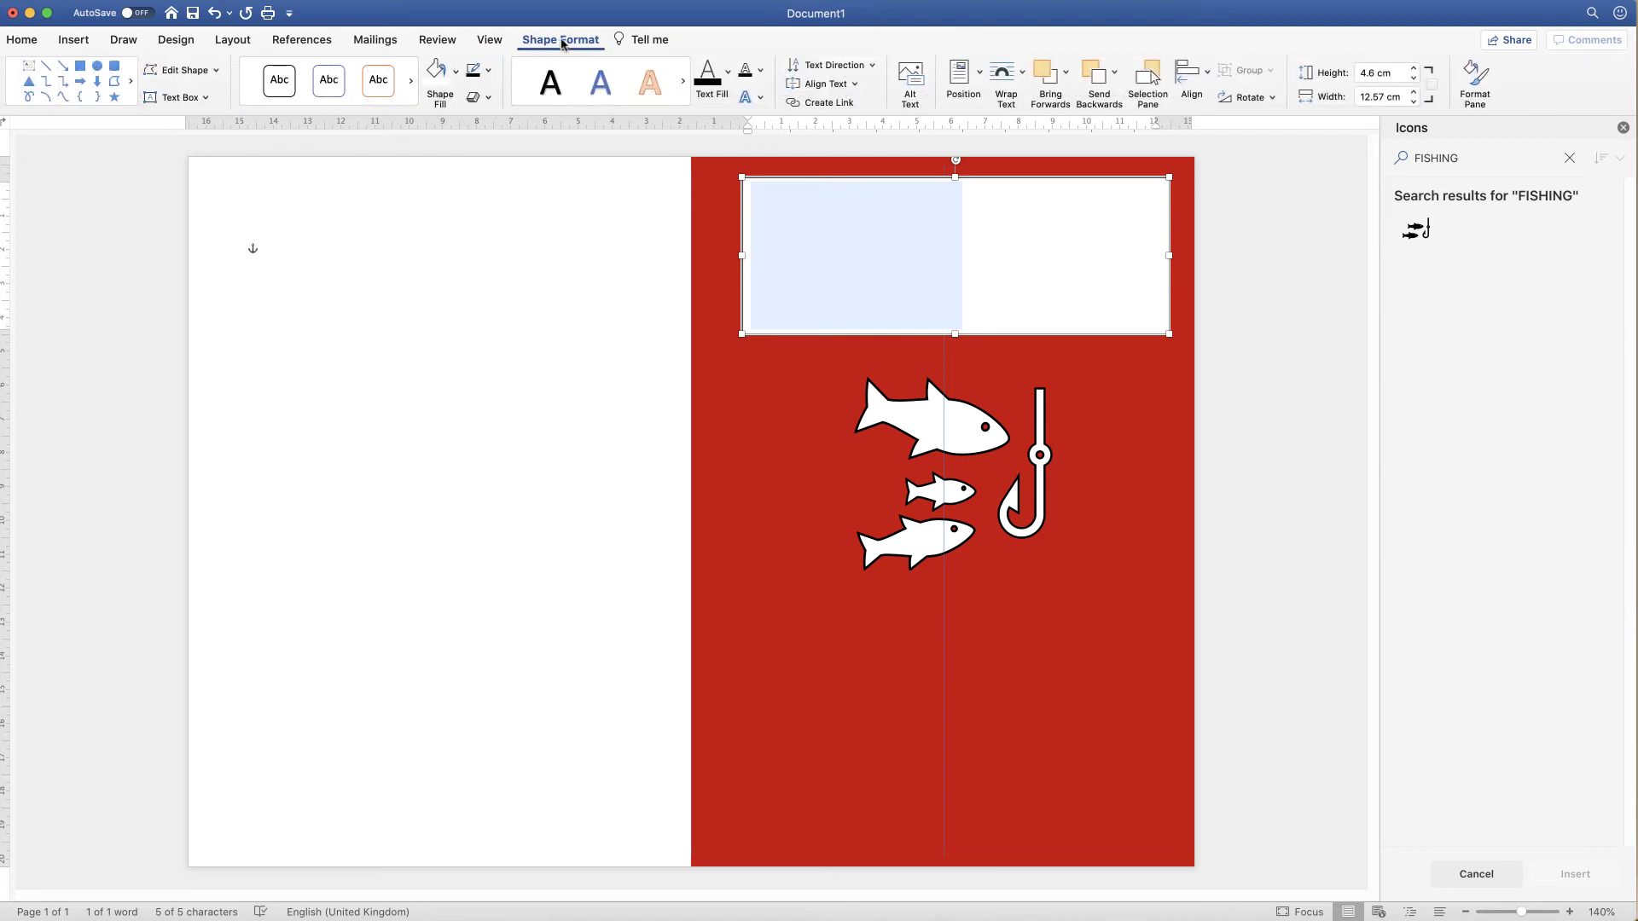
pyautogui.click(456, 74)
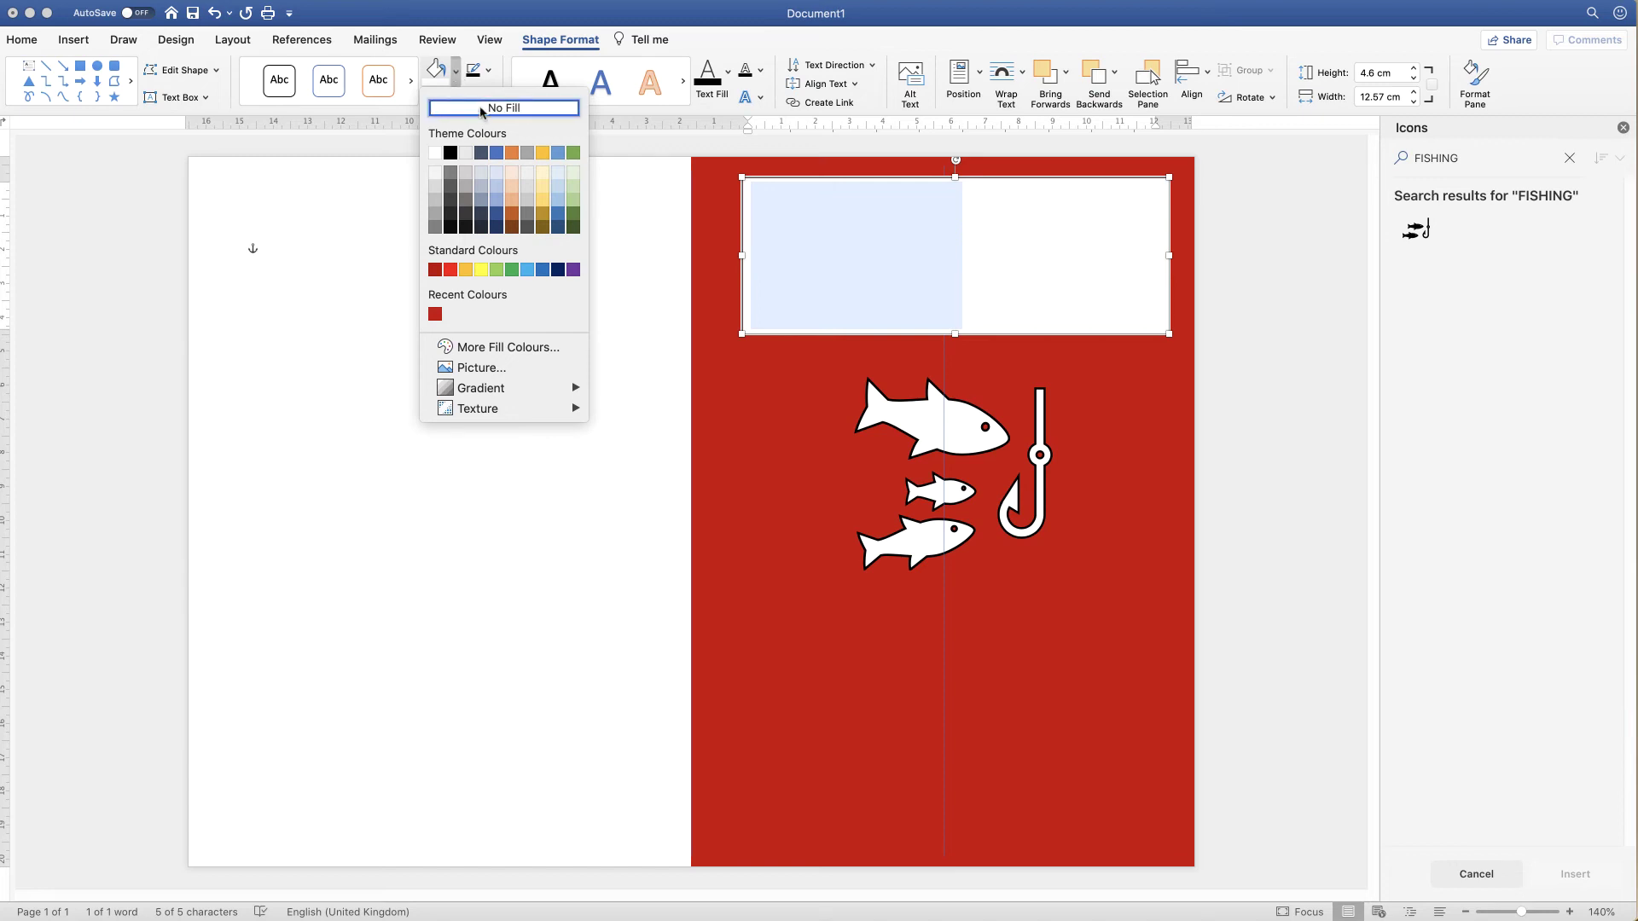
pyautogui.click(482, 108)
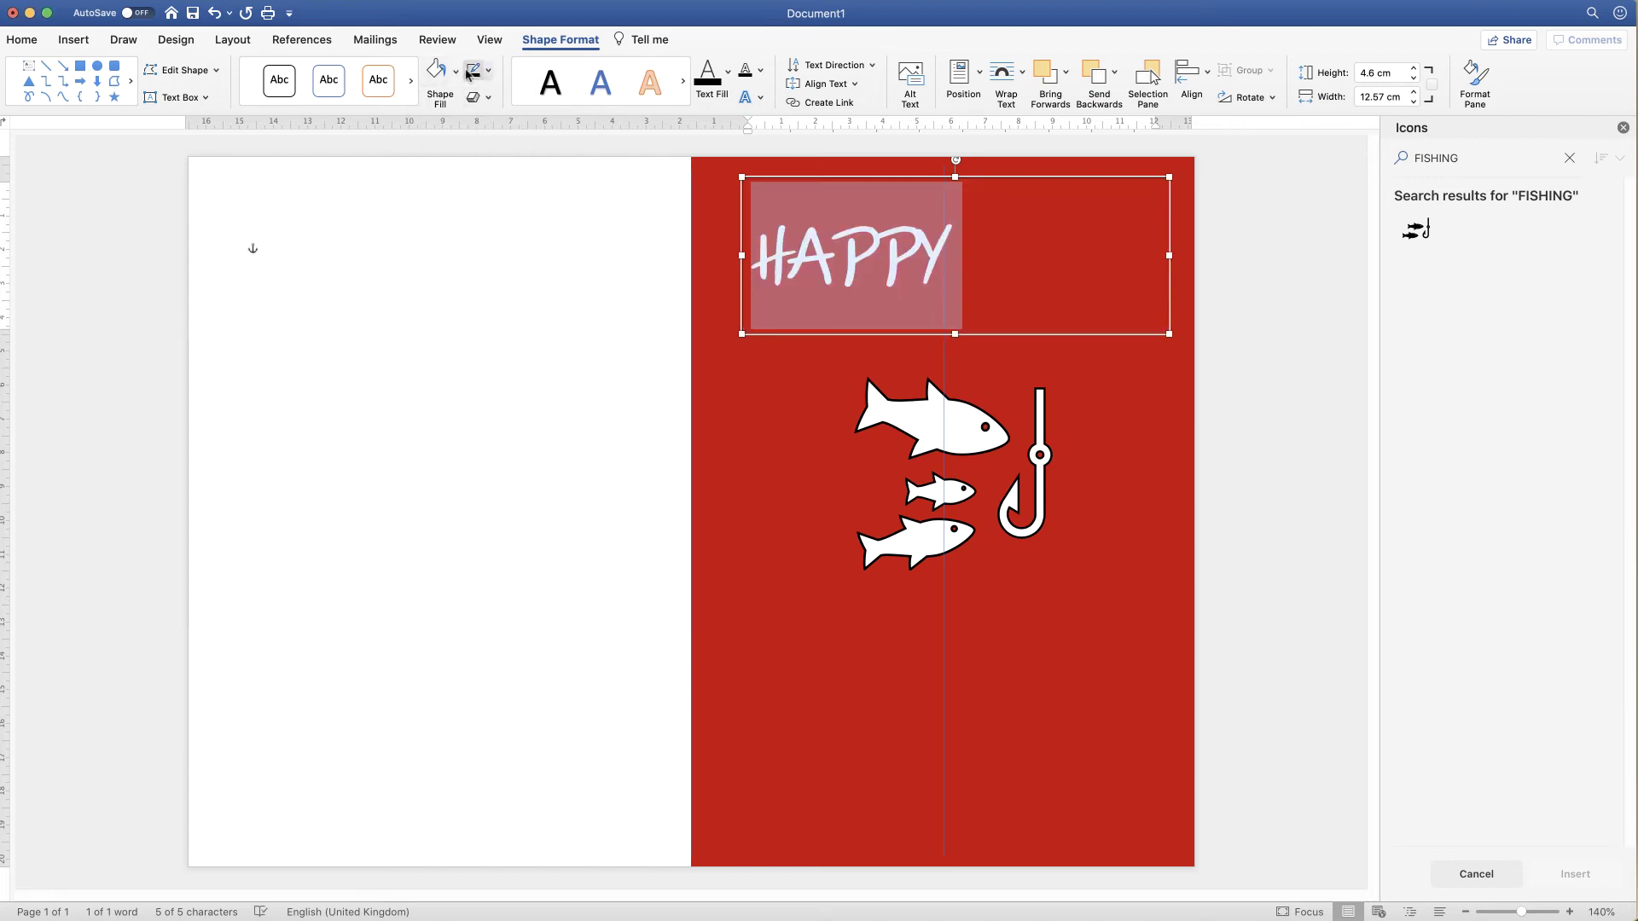
pyautogui.click(491, 75)
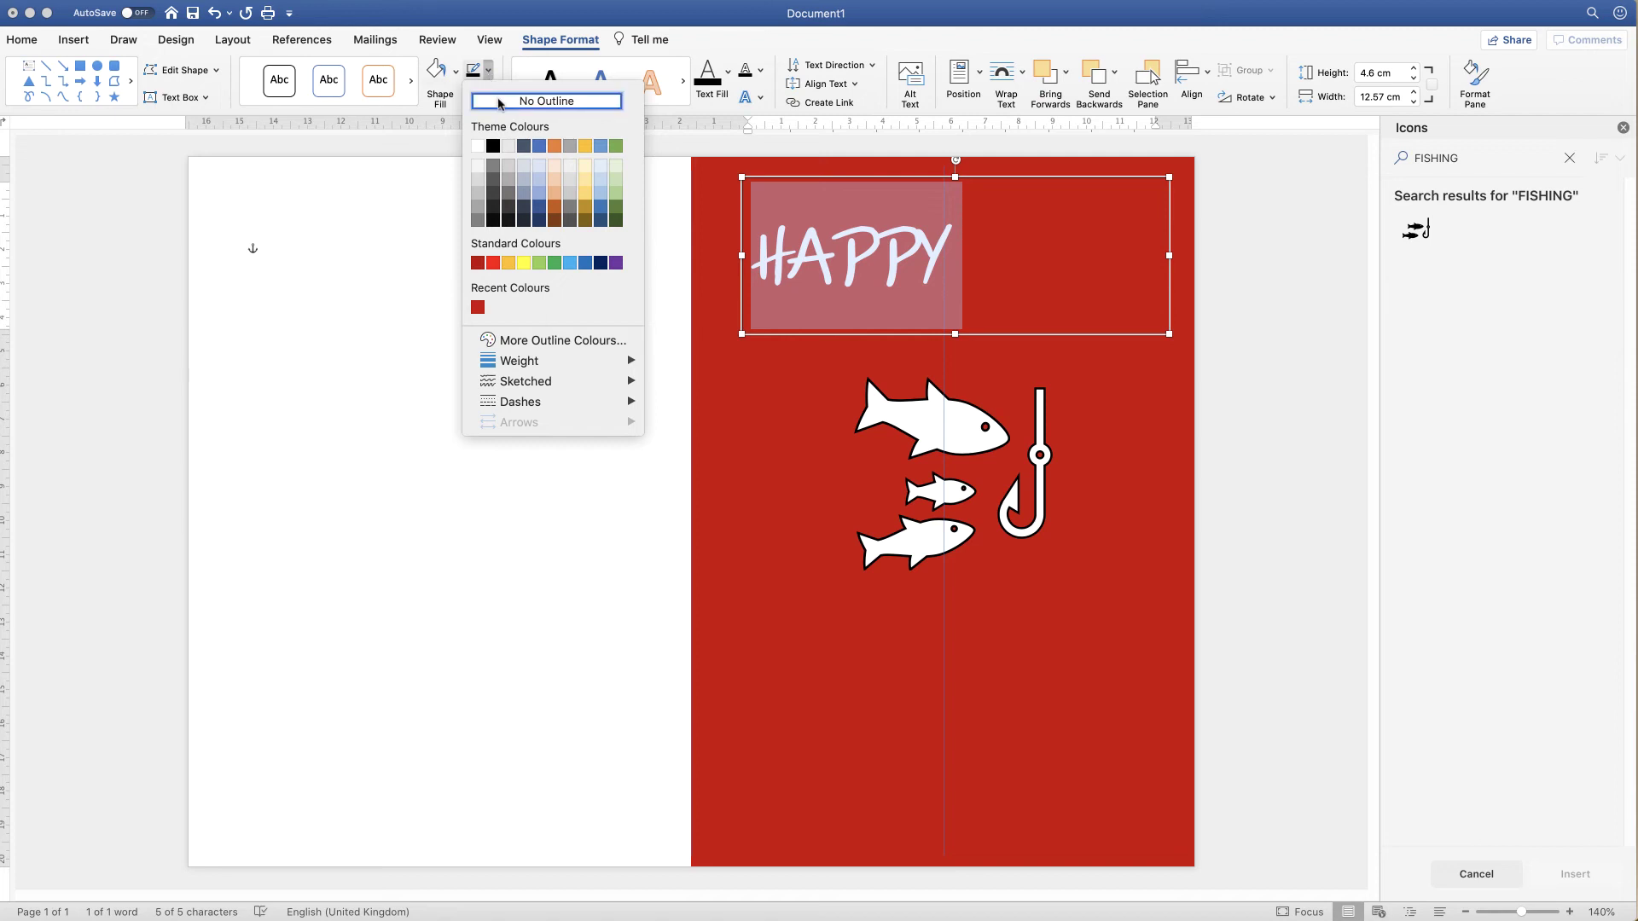
pyautogui.click(506, 104)
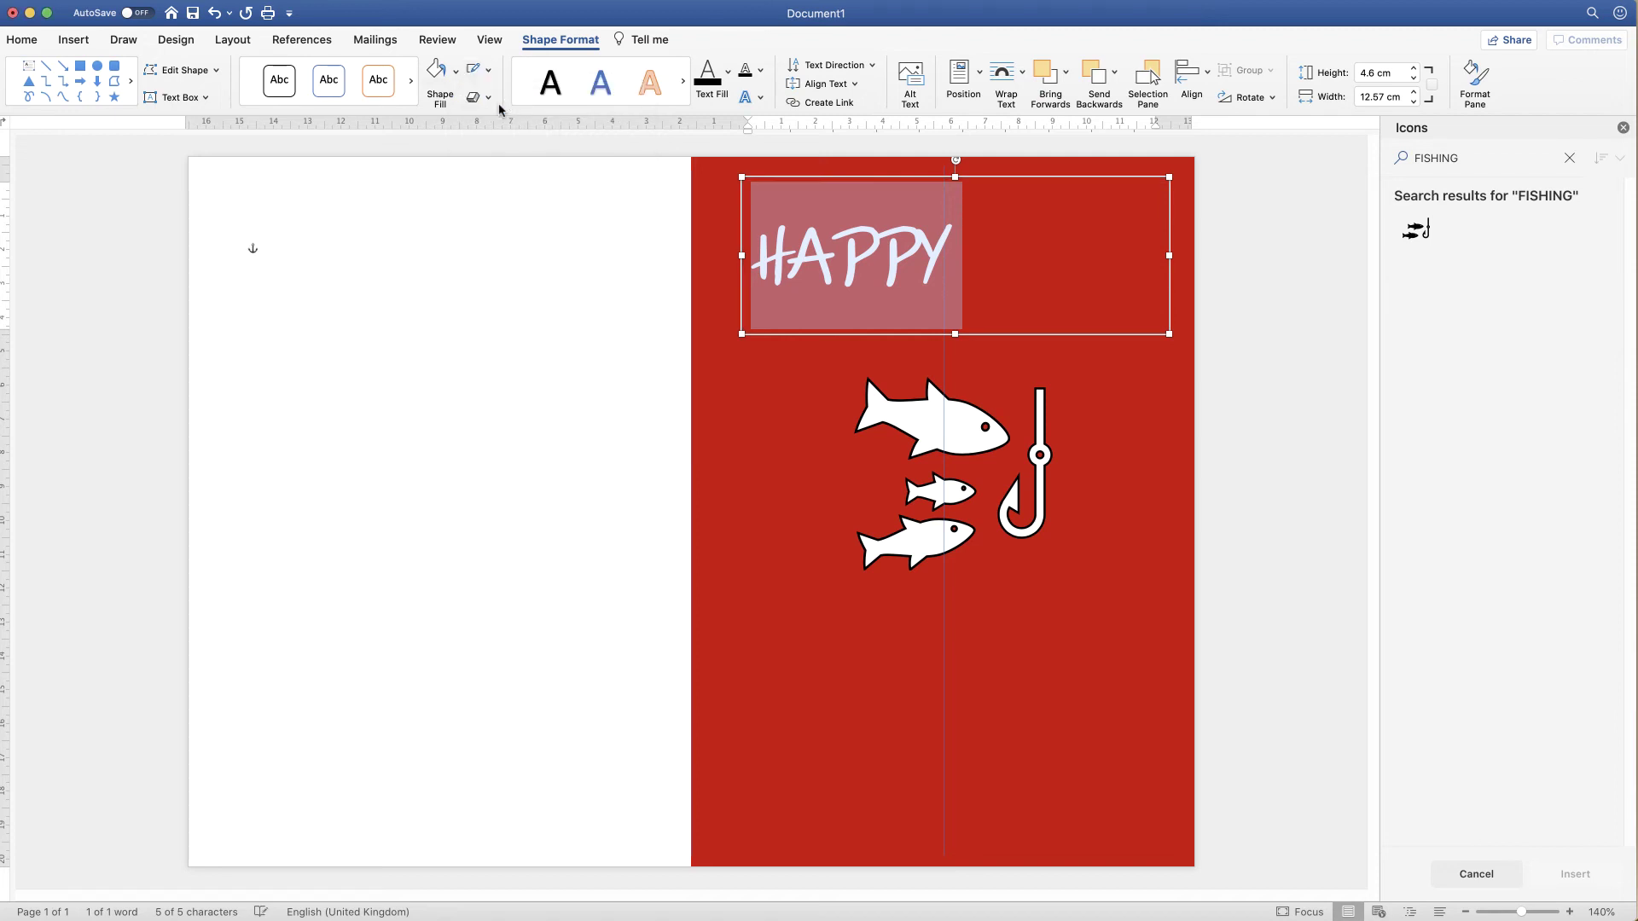
# Centre HAPPY in its text box, narrow the box to about 8.7 cm and centre it on the vertical guide line.
pyautogui.click(22, 42)
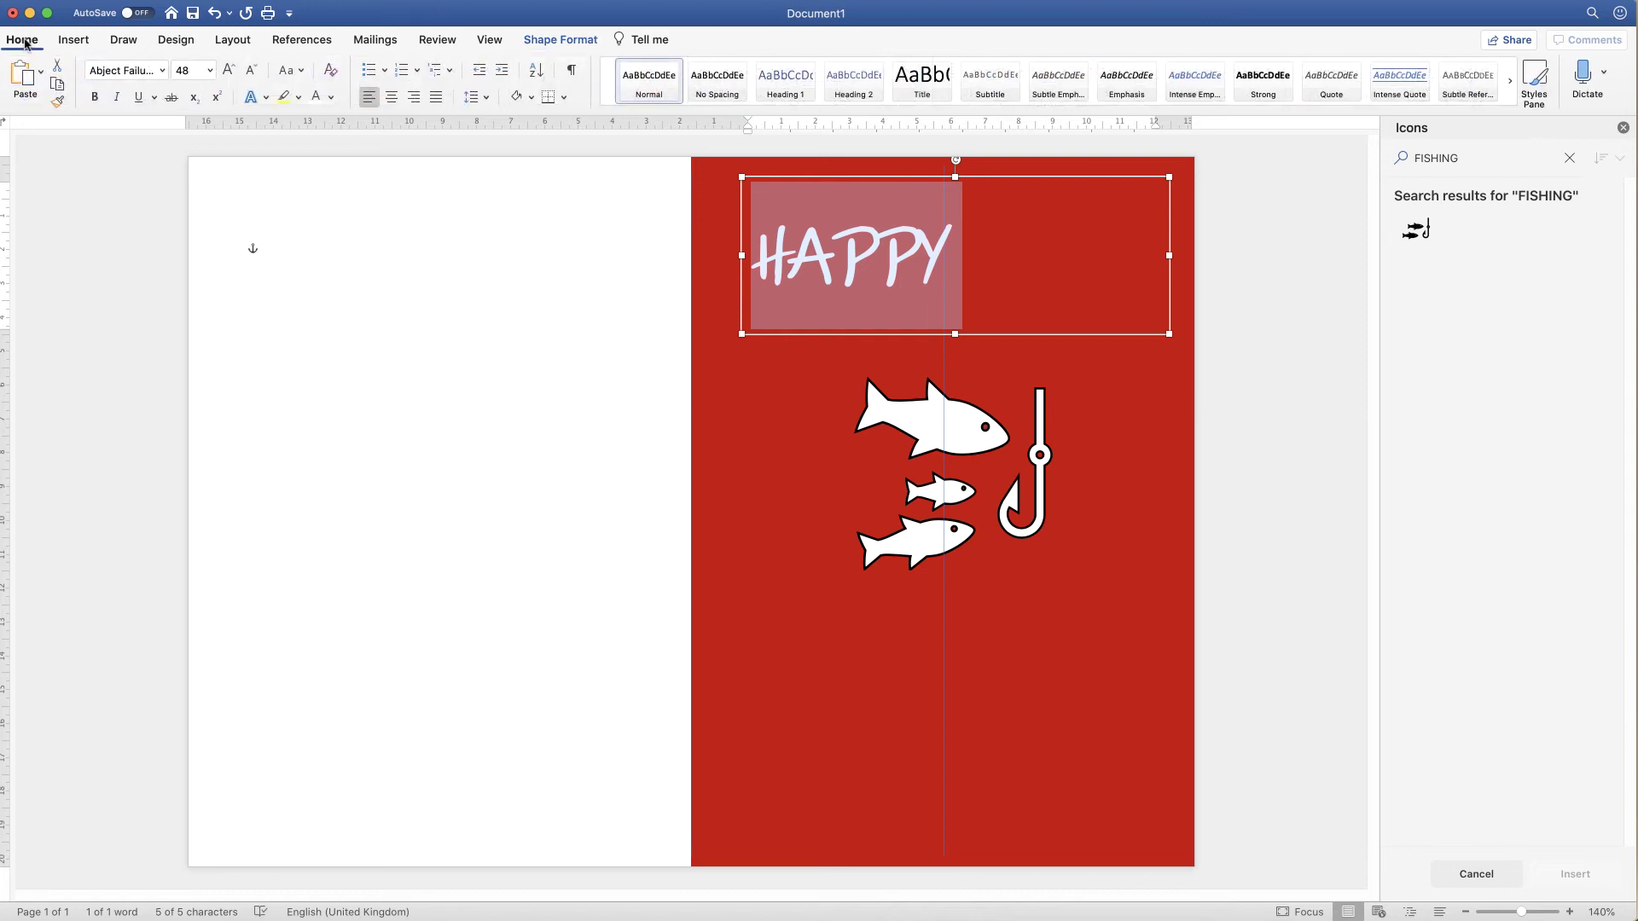
pyautogui.click(392, 98)
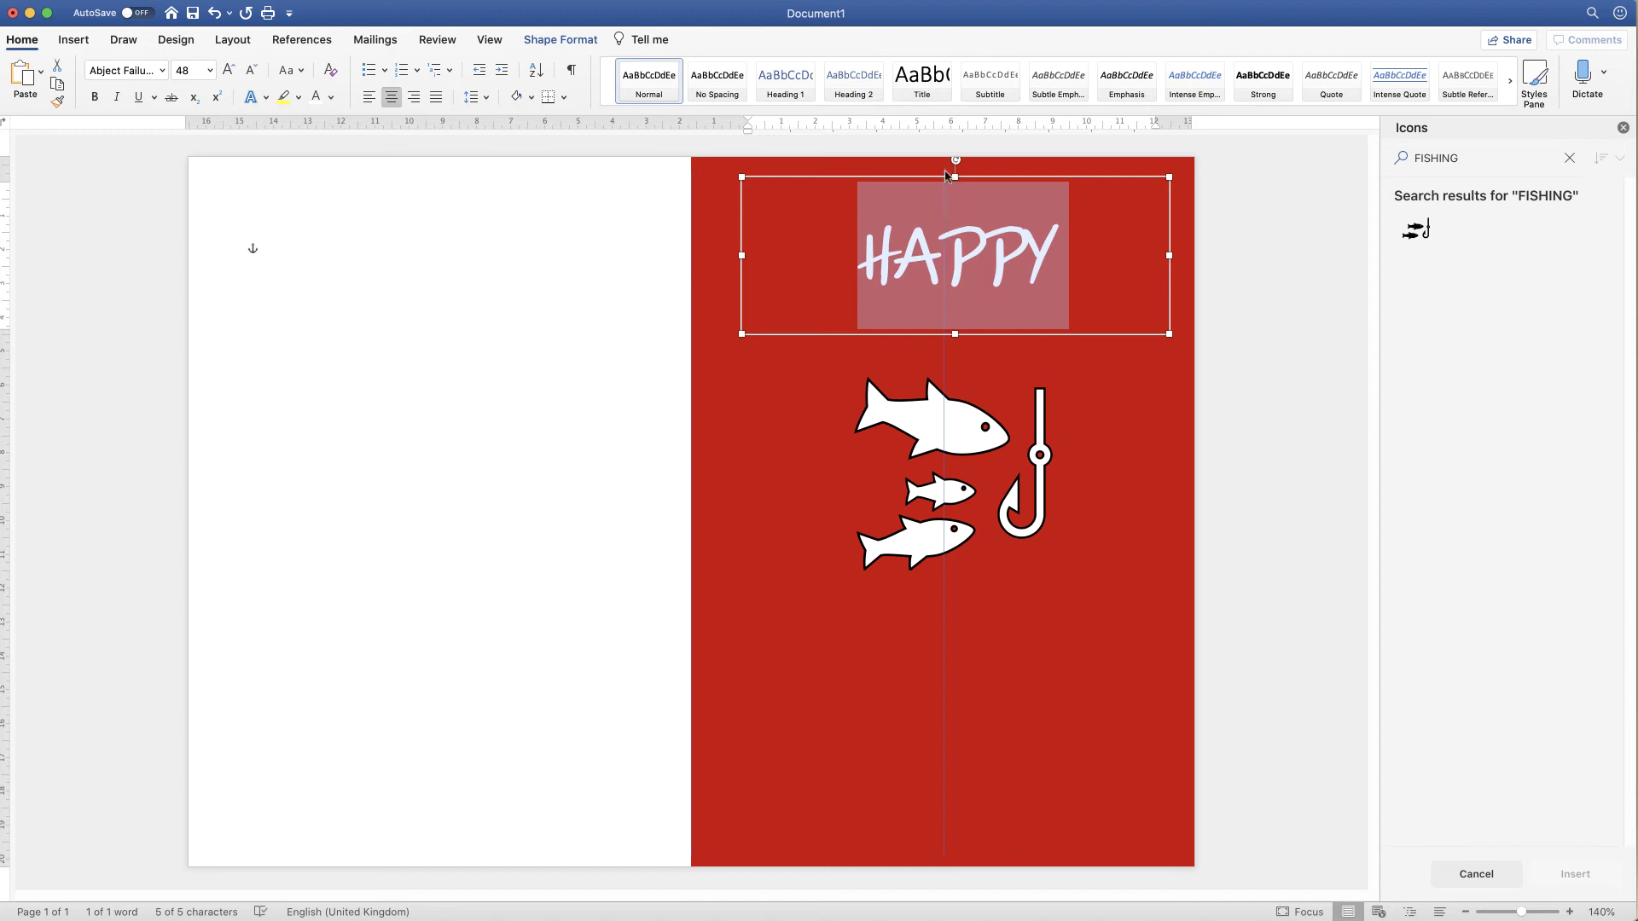
pyautogui.moveTo(1167, 254); pyautogui.dragTo(1036, 252)
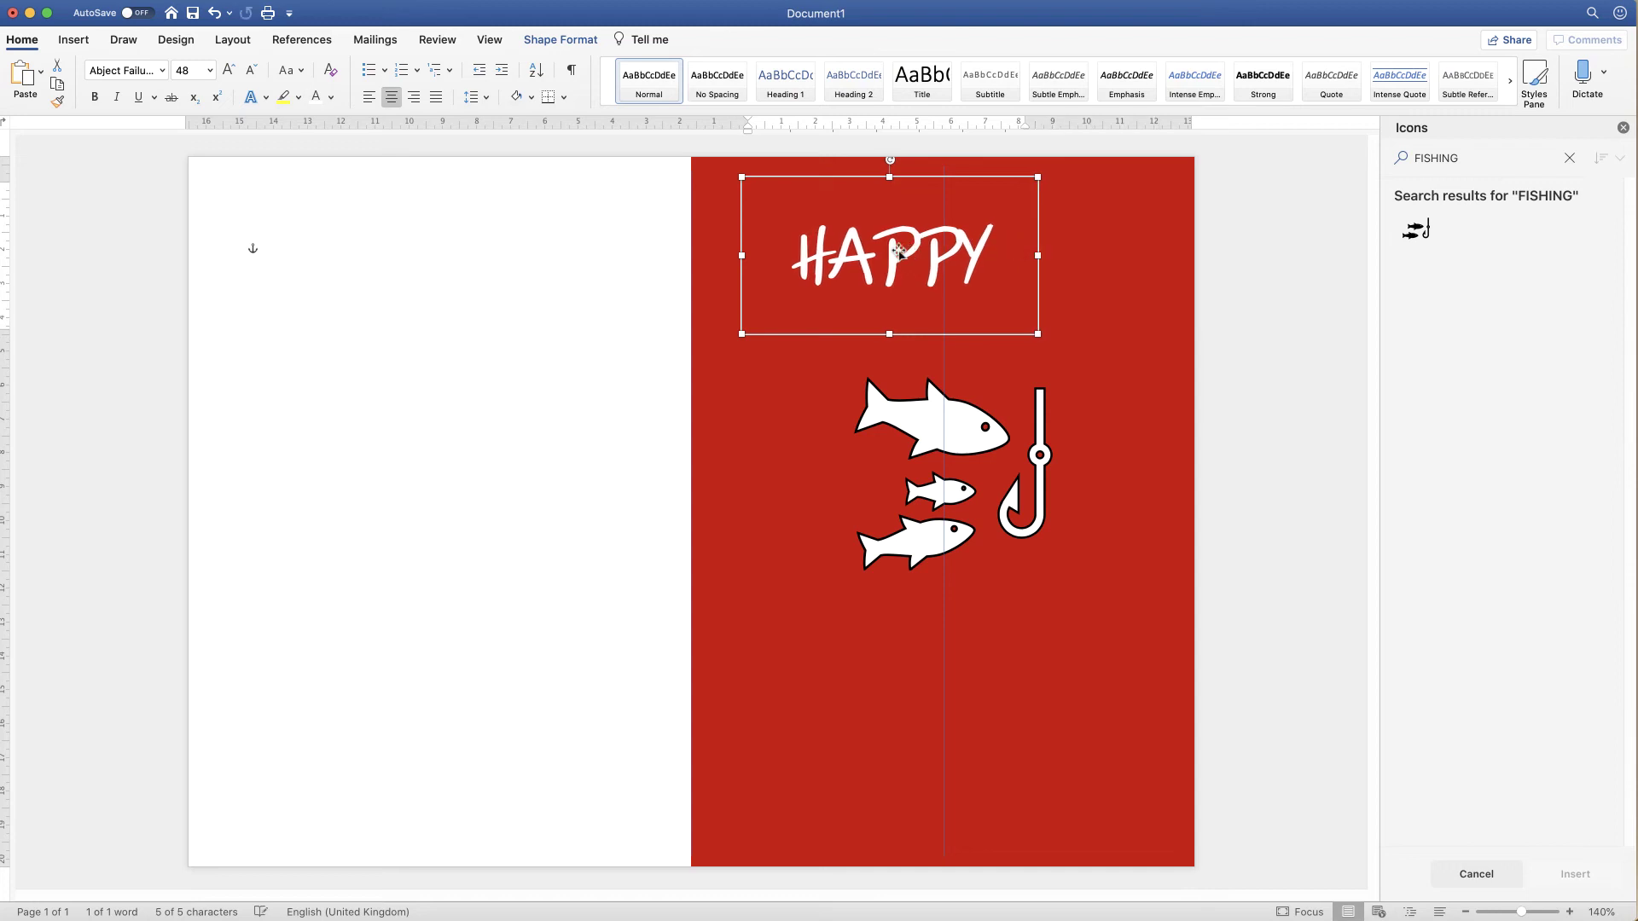
pyautogui.moveTo(893, 256); pyautogui.dragTo(947, 264)
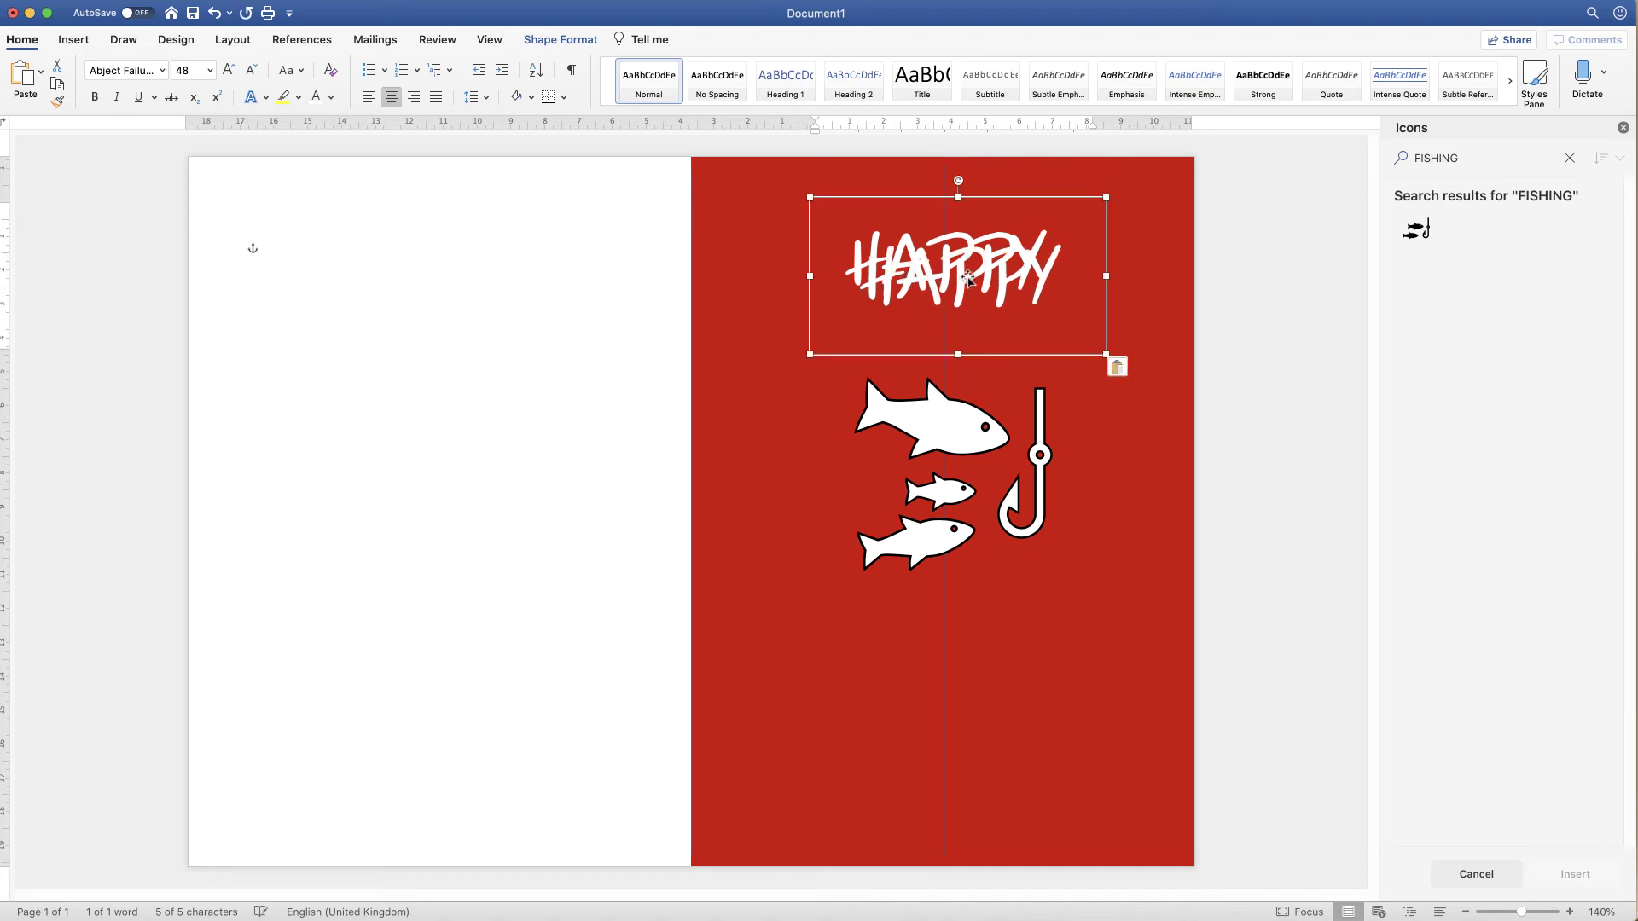
# Place a copy of the HAPPY text box below the fish and enlarge it to about 7.22 cm high and 11.09 cm wide.
pyautogui.moveTo(949, 290); pyautogui.dragTo(945, 682)
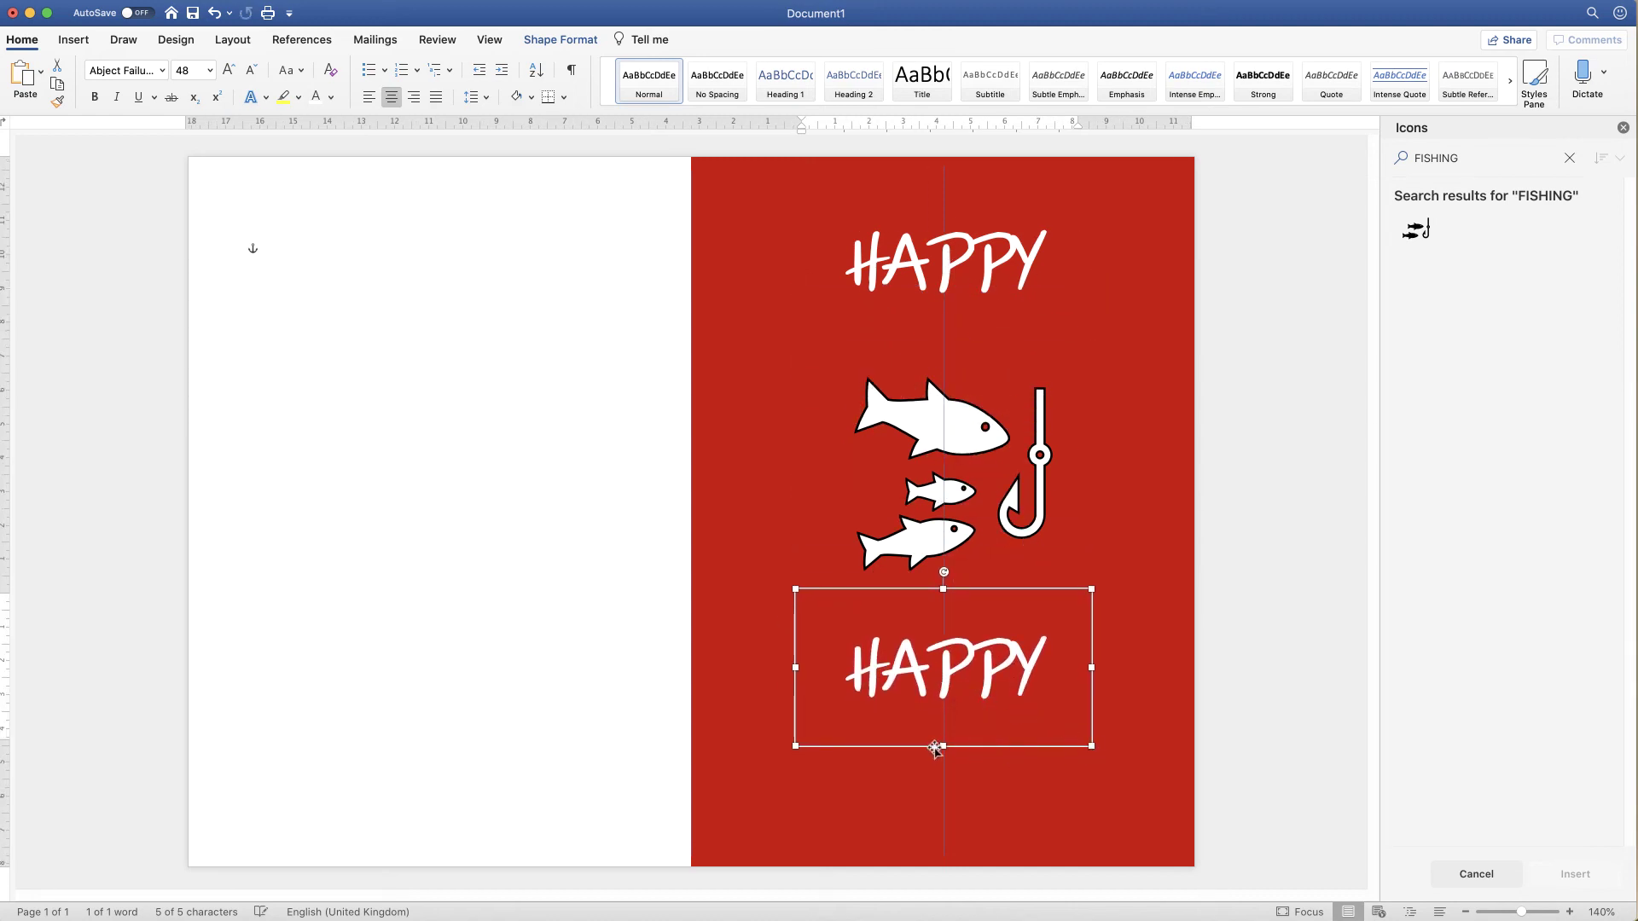
pyautogui.moveTo(945, 747); pyautogui.dragTo(945, 834)
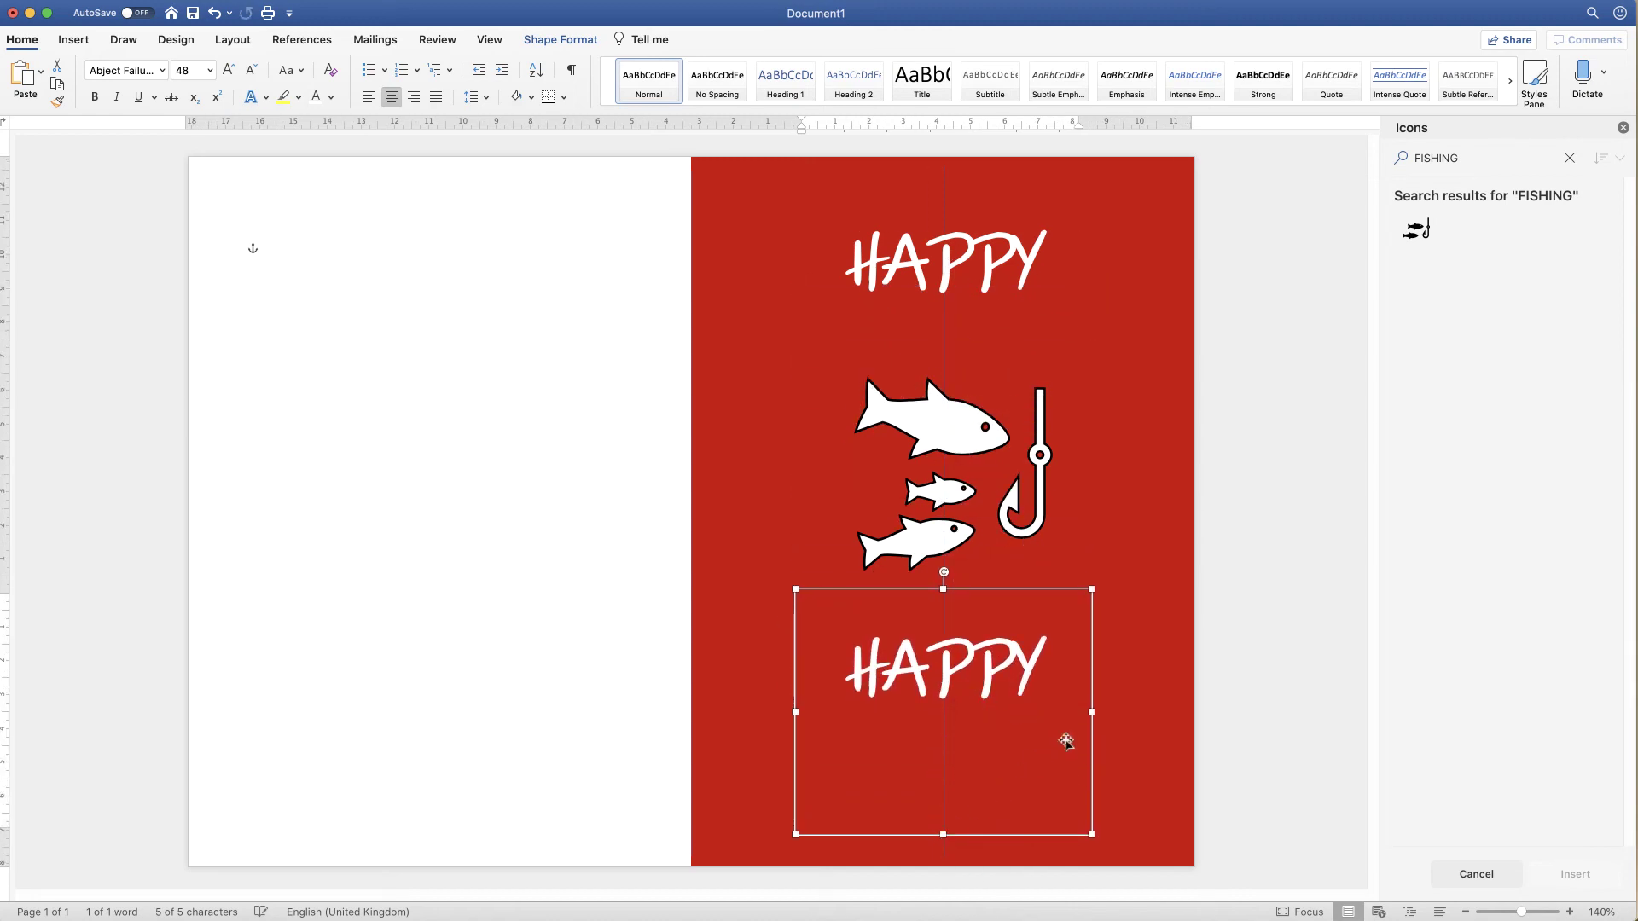
pyautogui.moveTo(1094, 713); pyautogui.dragTo(1133, 713)
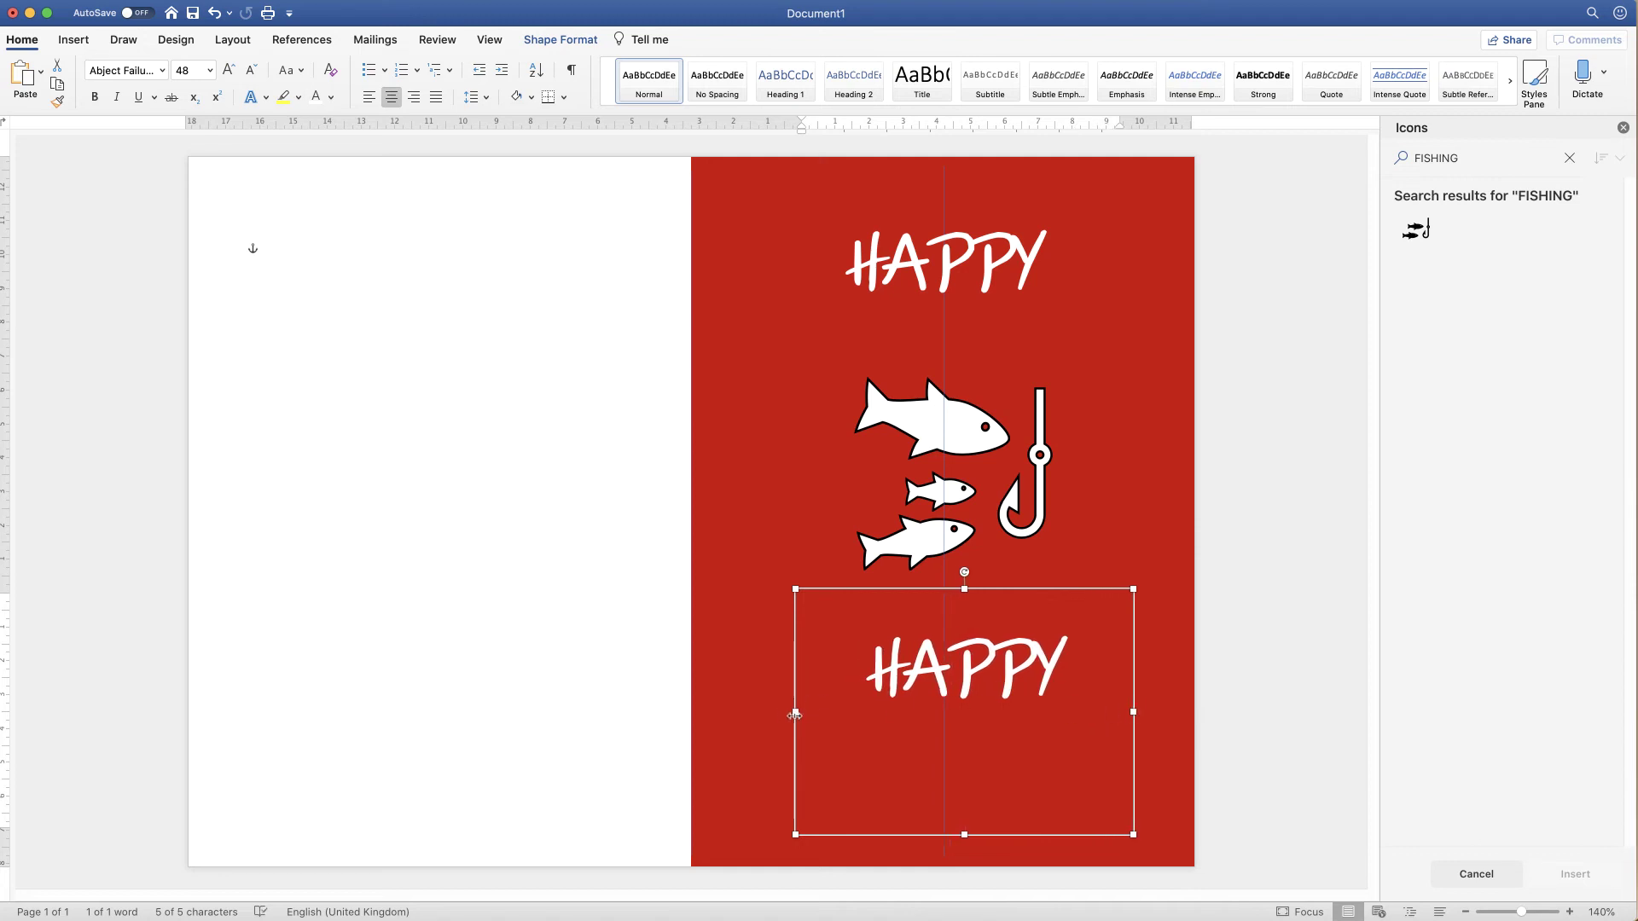
pyautogui.moveTo(794, 713); pyautogui.dragTo(756, 718)
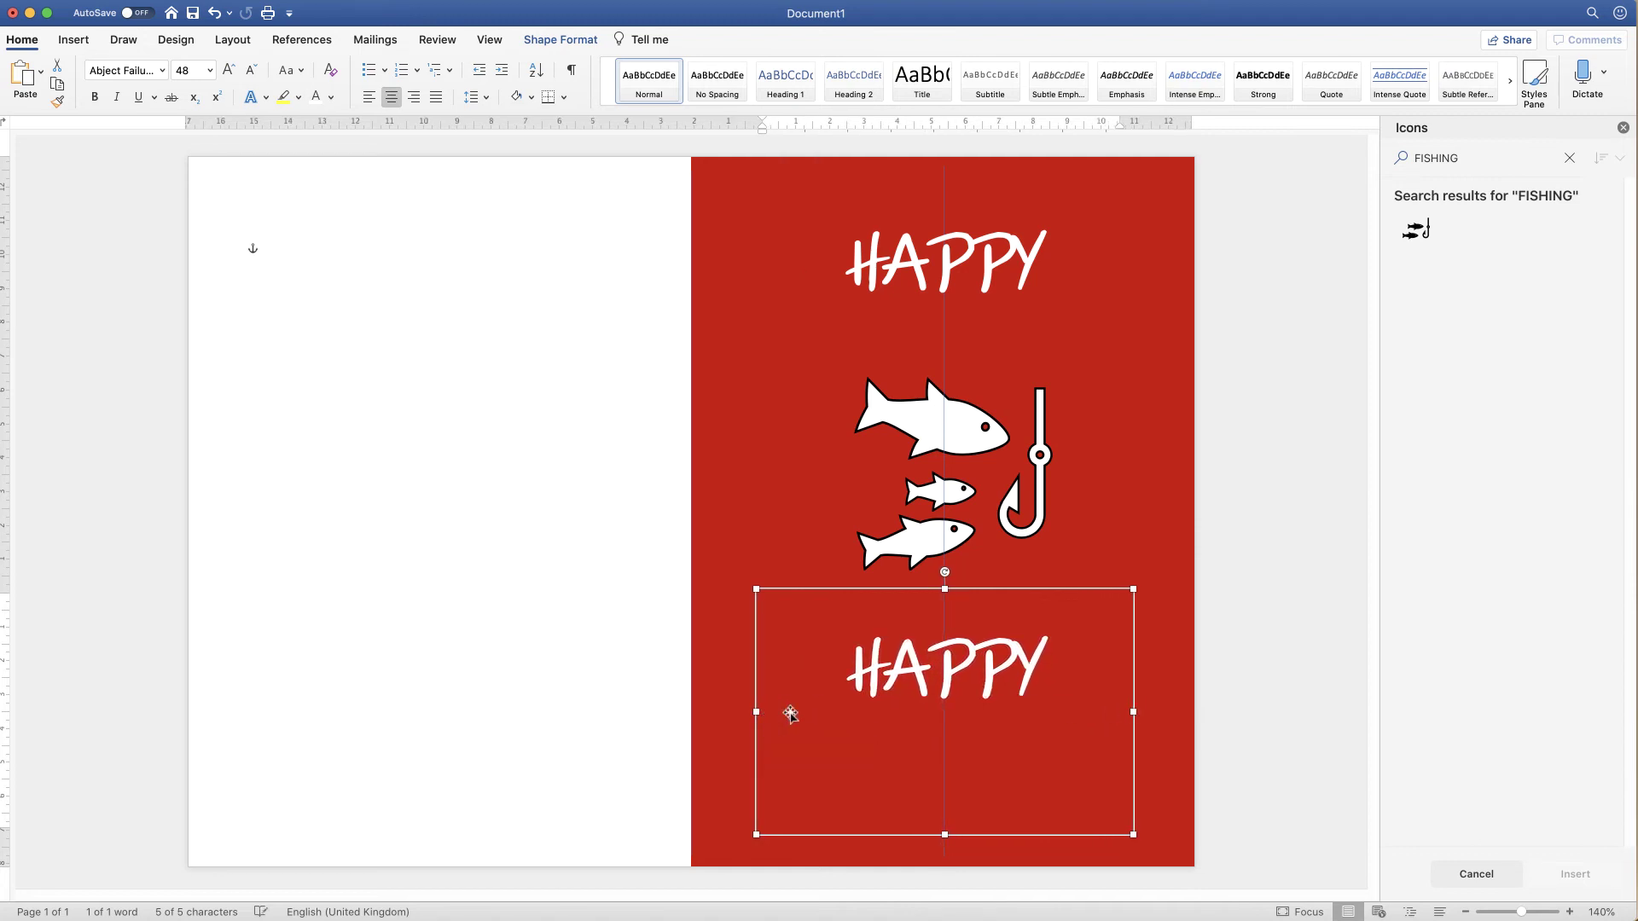
# Replace HAPPY in the lower text box with FATHER'S DAY on two lines.
pyautogui.click(1034, 670)
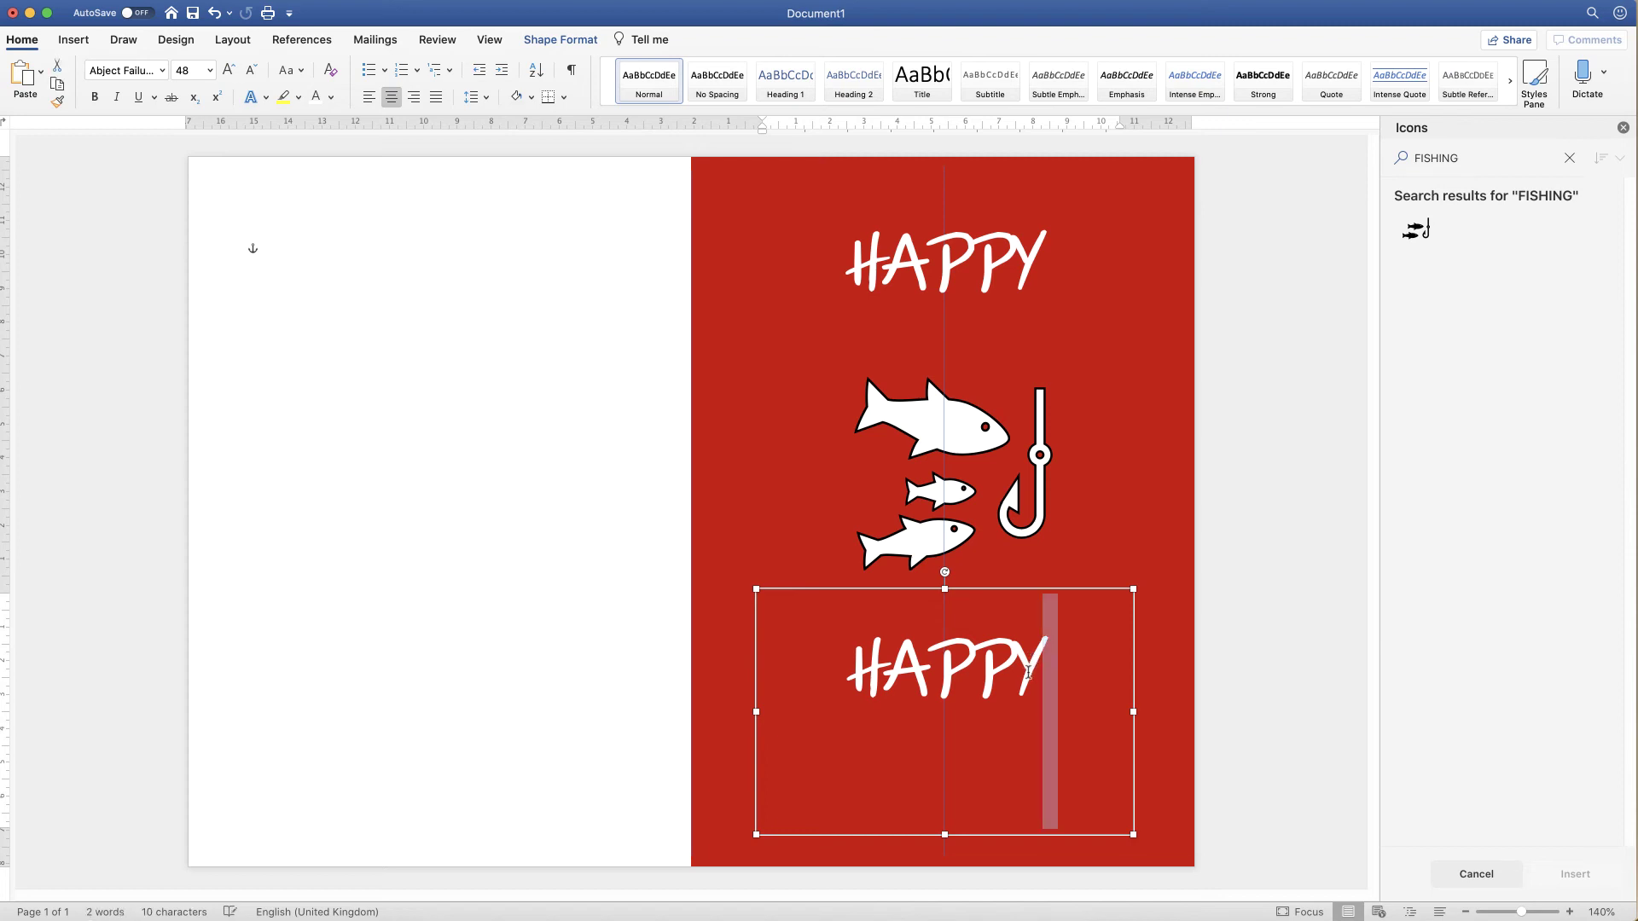
pyautogui.doubleClick(1031, 677)
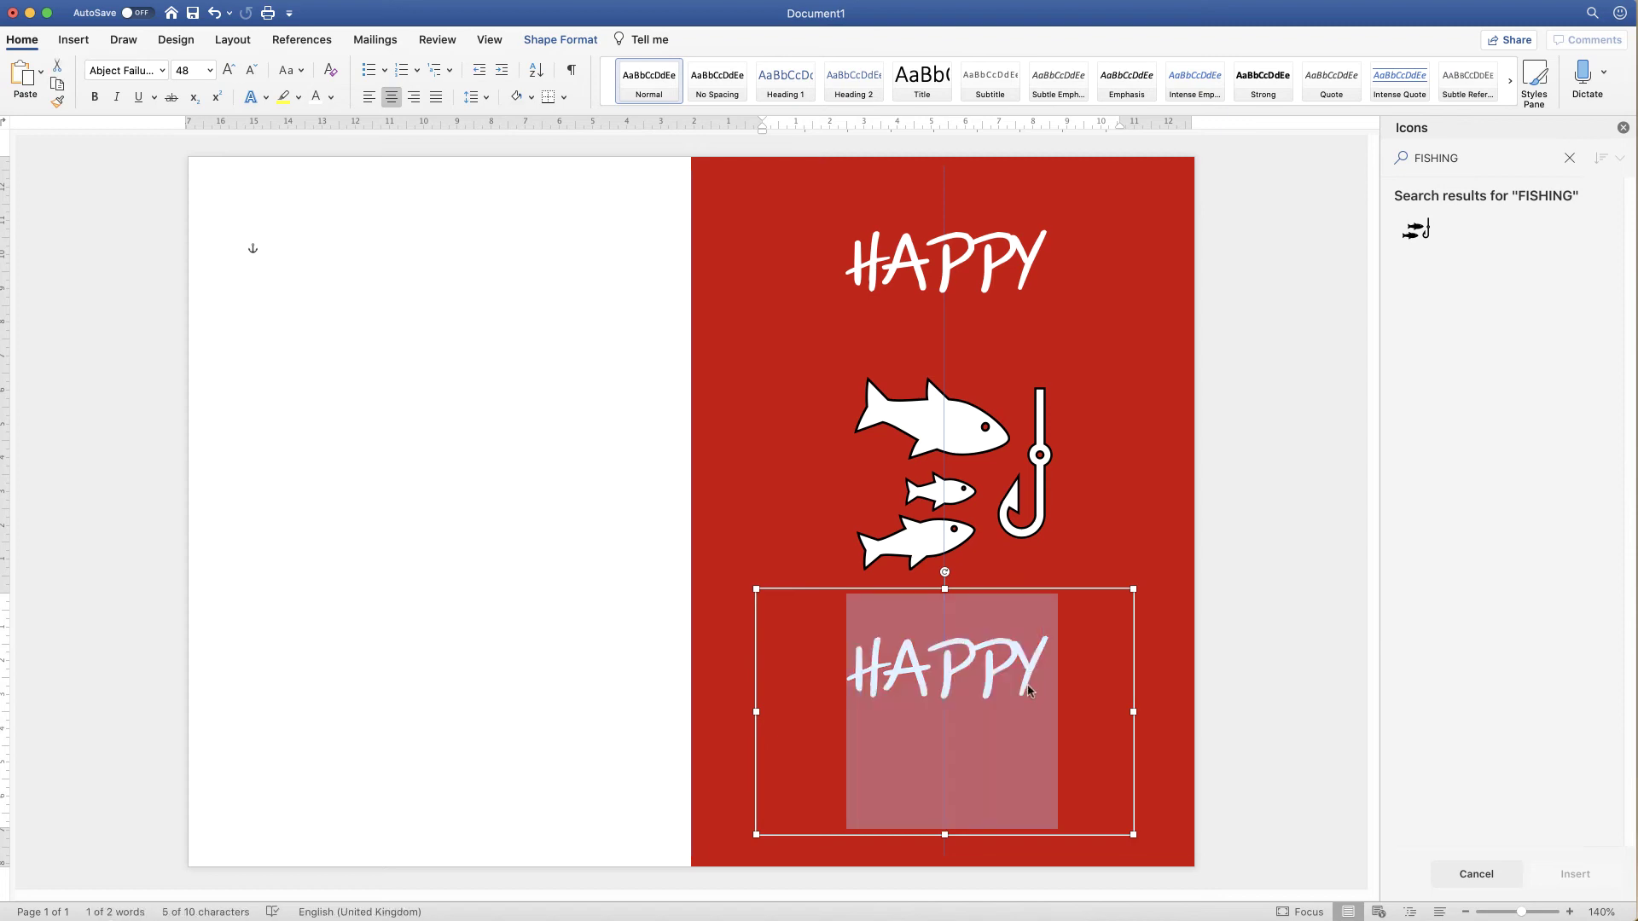
pyautogui.write("FATHER'S")
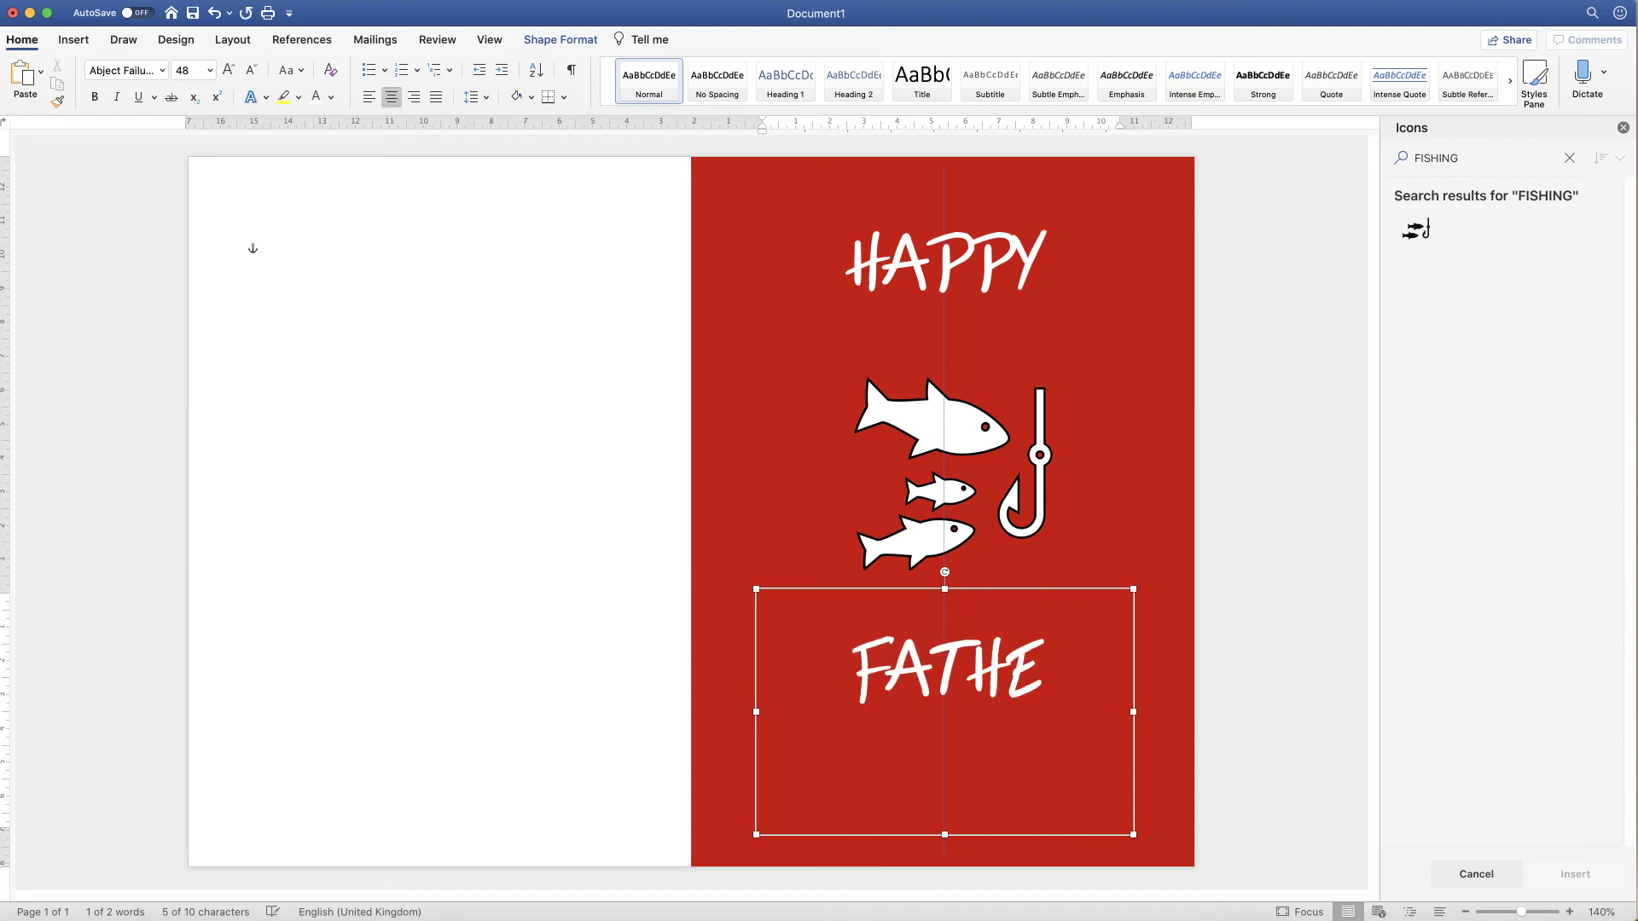
pyautogui.press('Return')
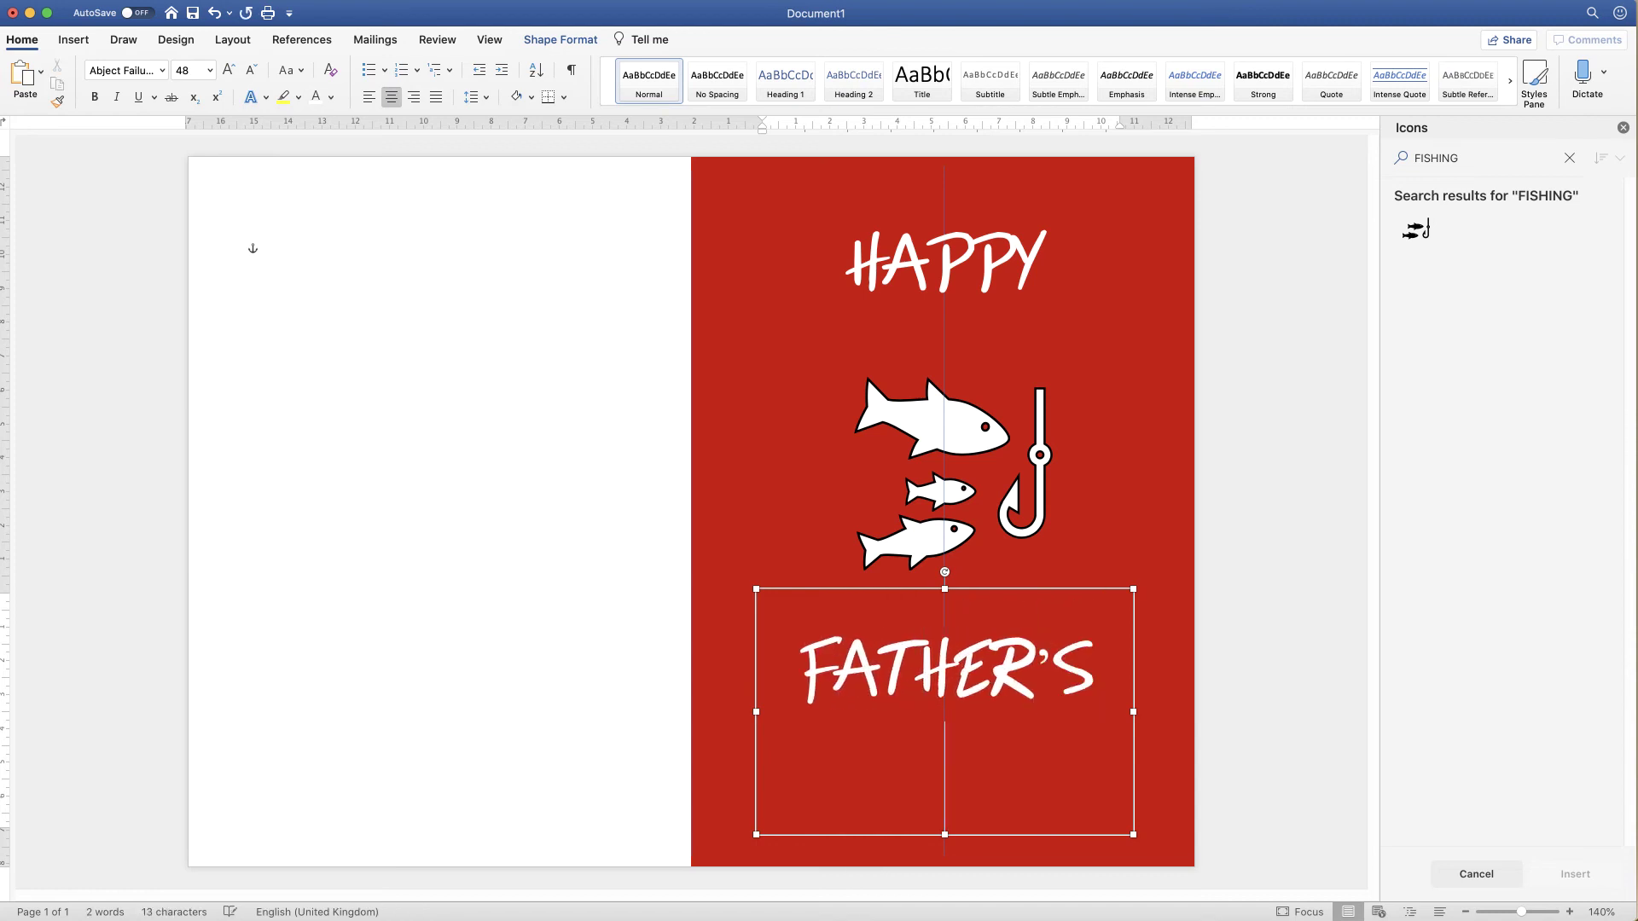
pyautogui.write('DAY')
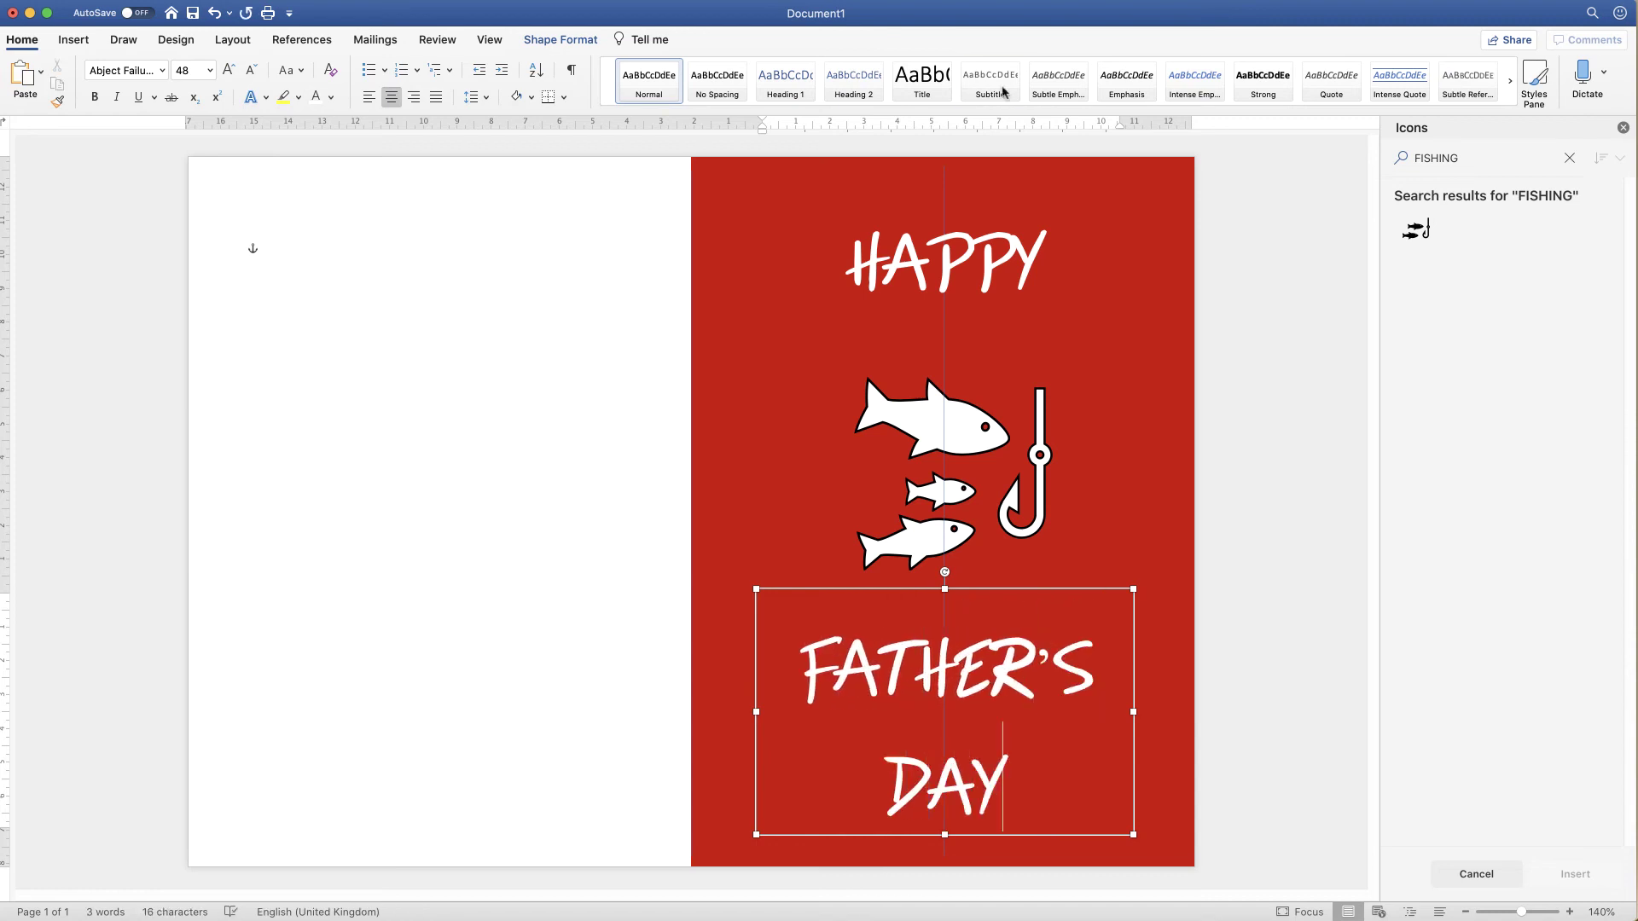
pyautogui.click(1109, 461)
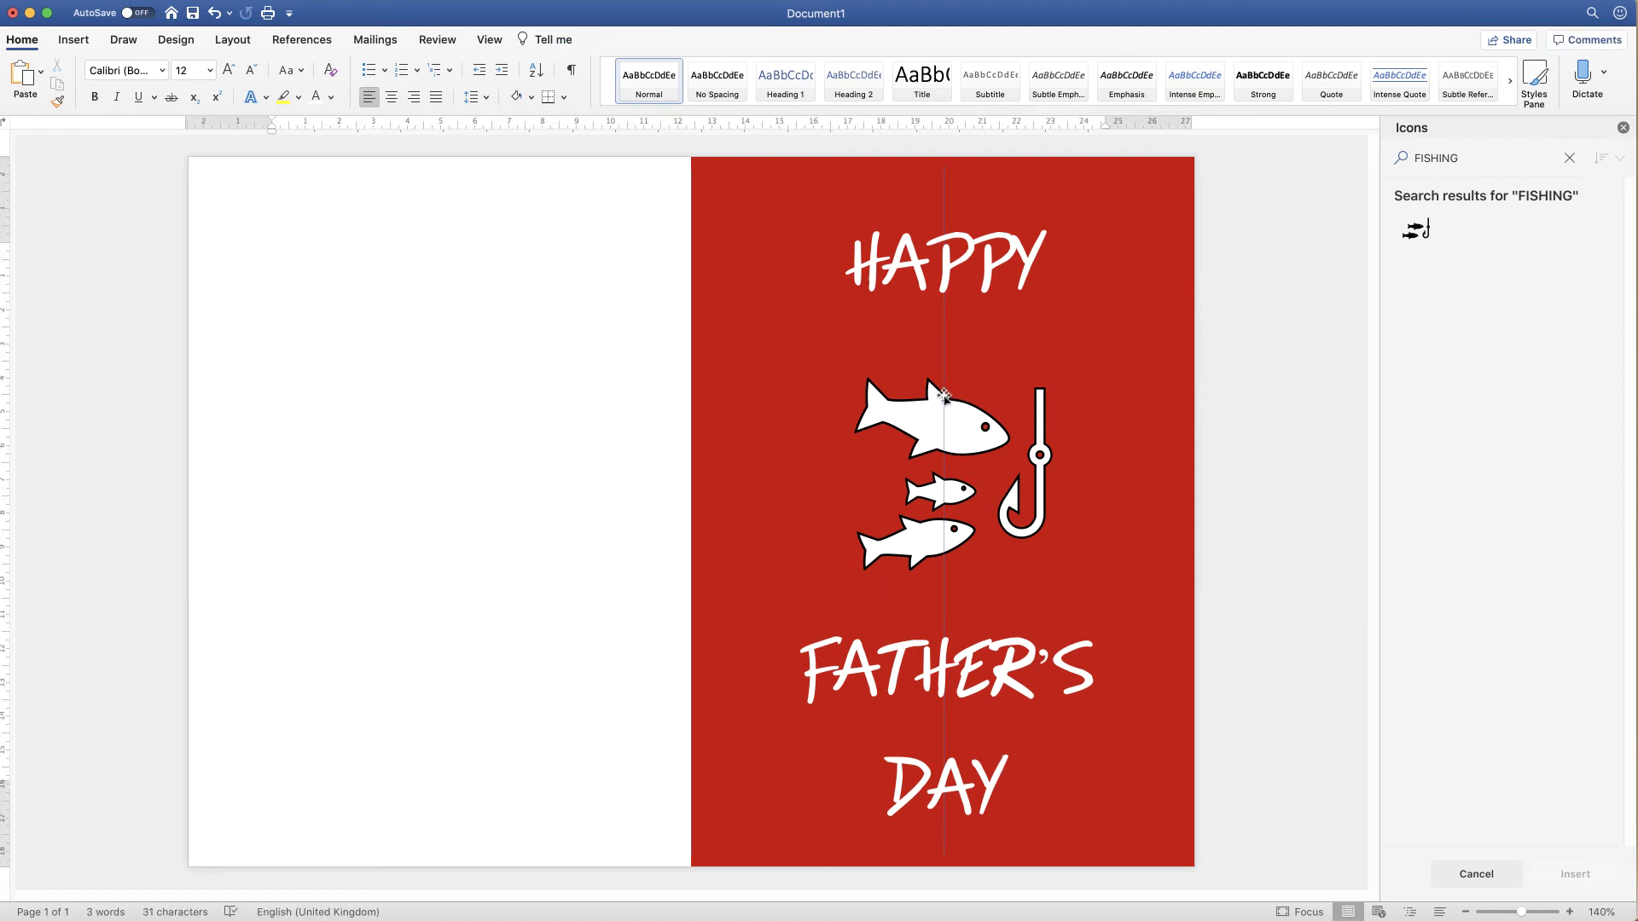
# Group the large and small fish with the remaining fish-and-hook artwork and centre the group on the vertical guide line.
pyautogui.click(961, 429)
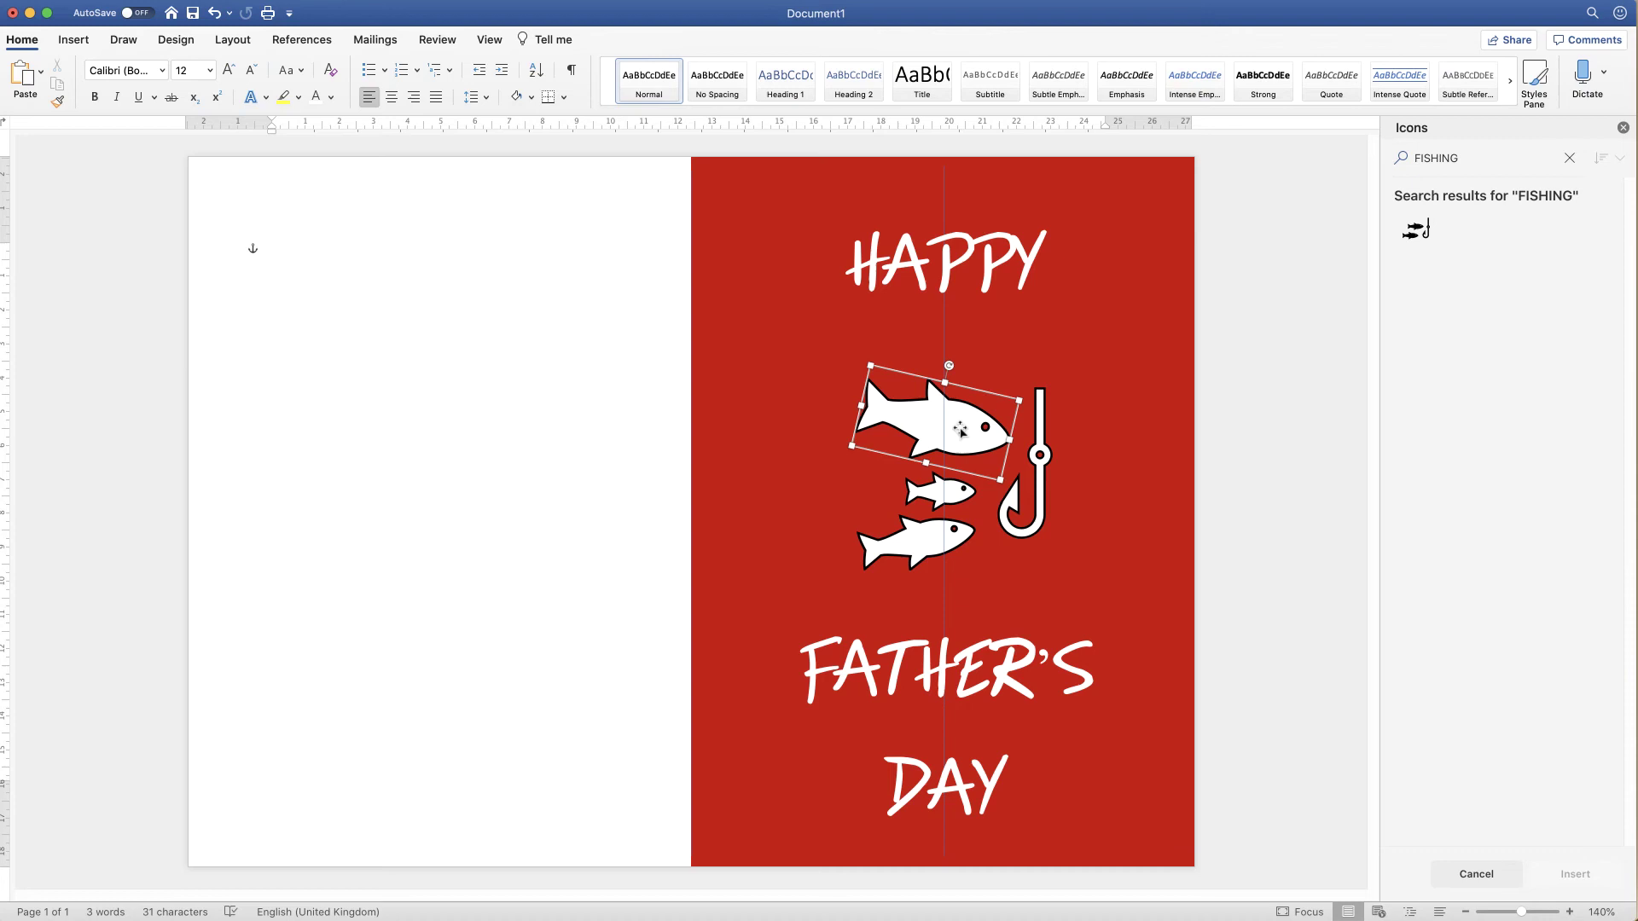
pyautogui.keyDown('shift'); pyautogui.click(942, 497); pyautogui.keyUp('shift')
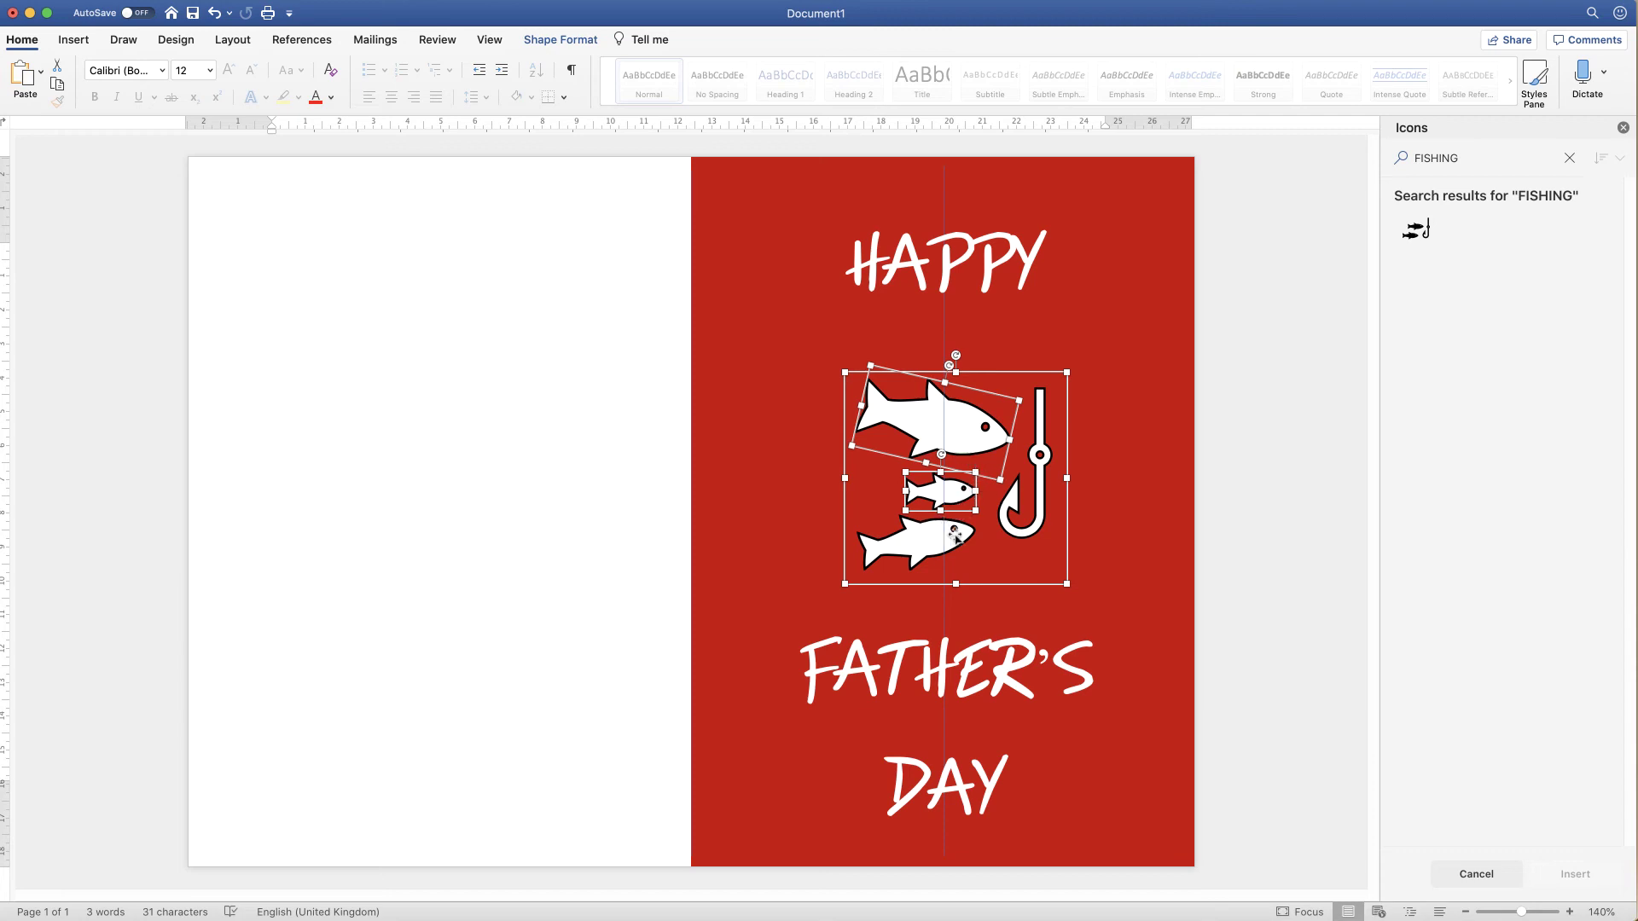
pyautogui.click(560, 40)
pyautogui.click(1269, 75)
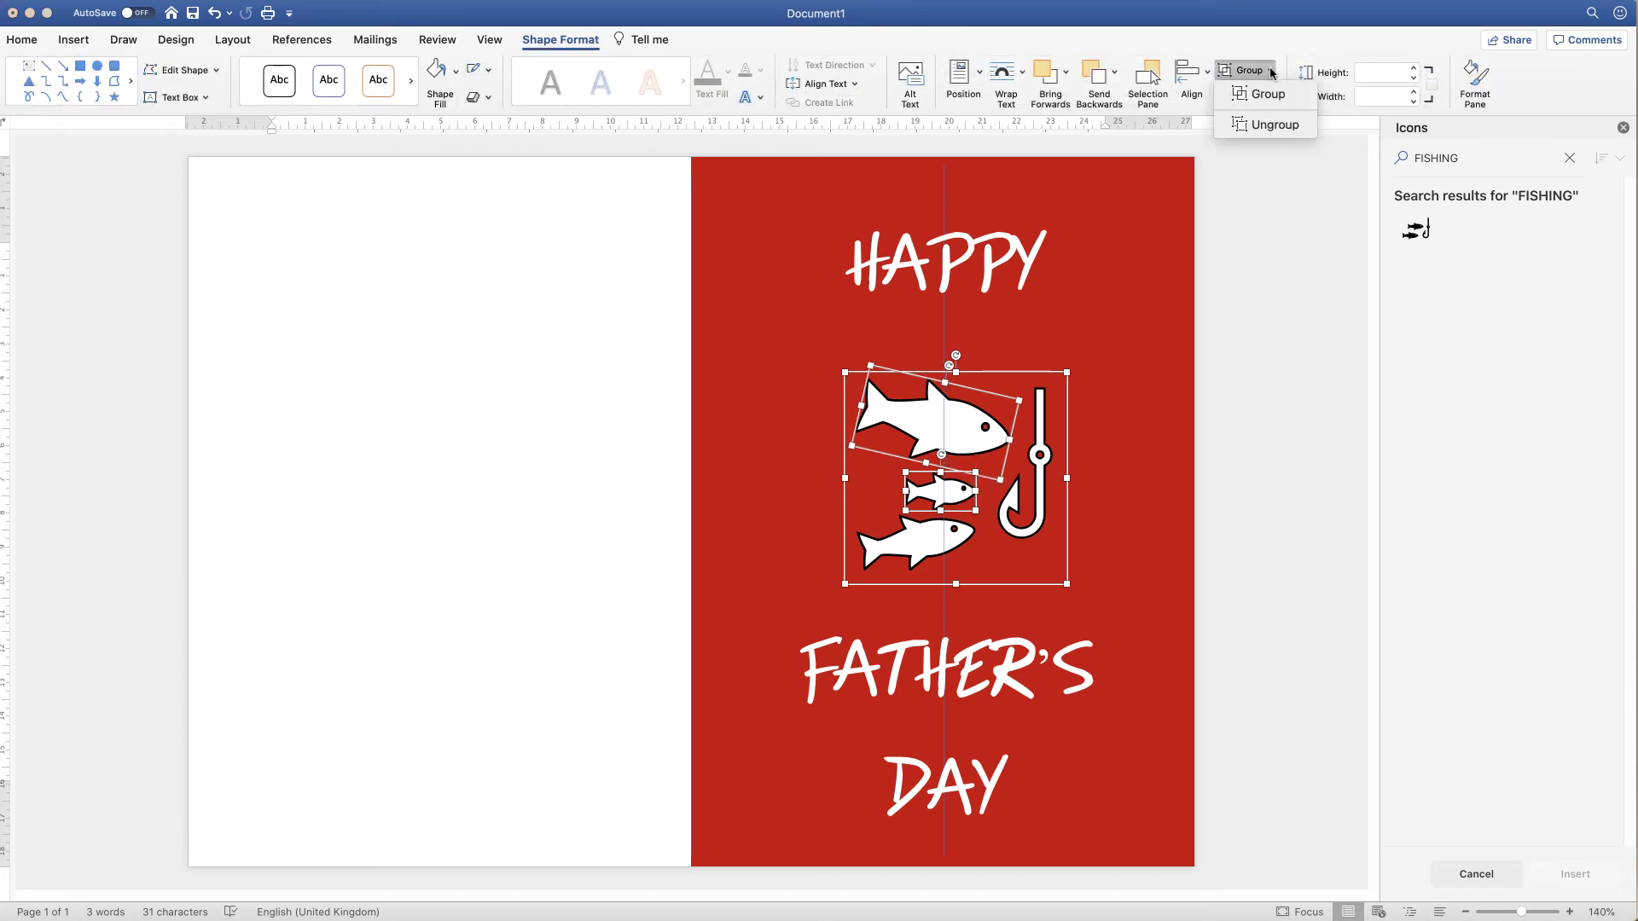
pyautogui.click(1250, 90)
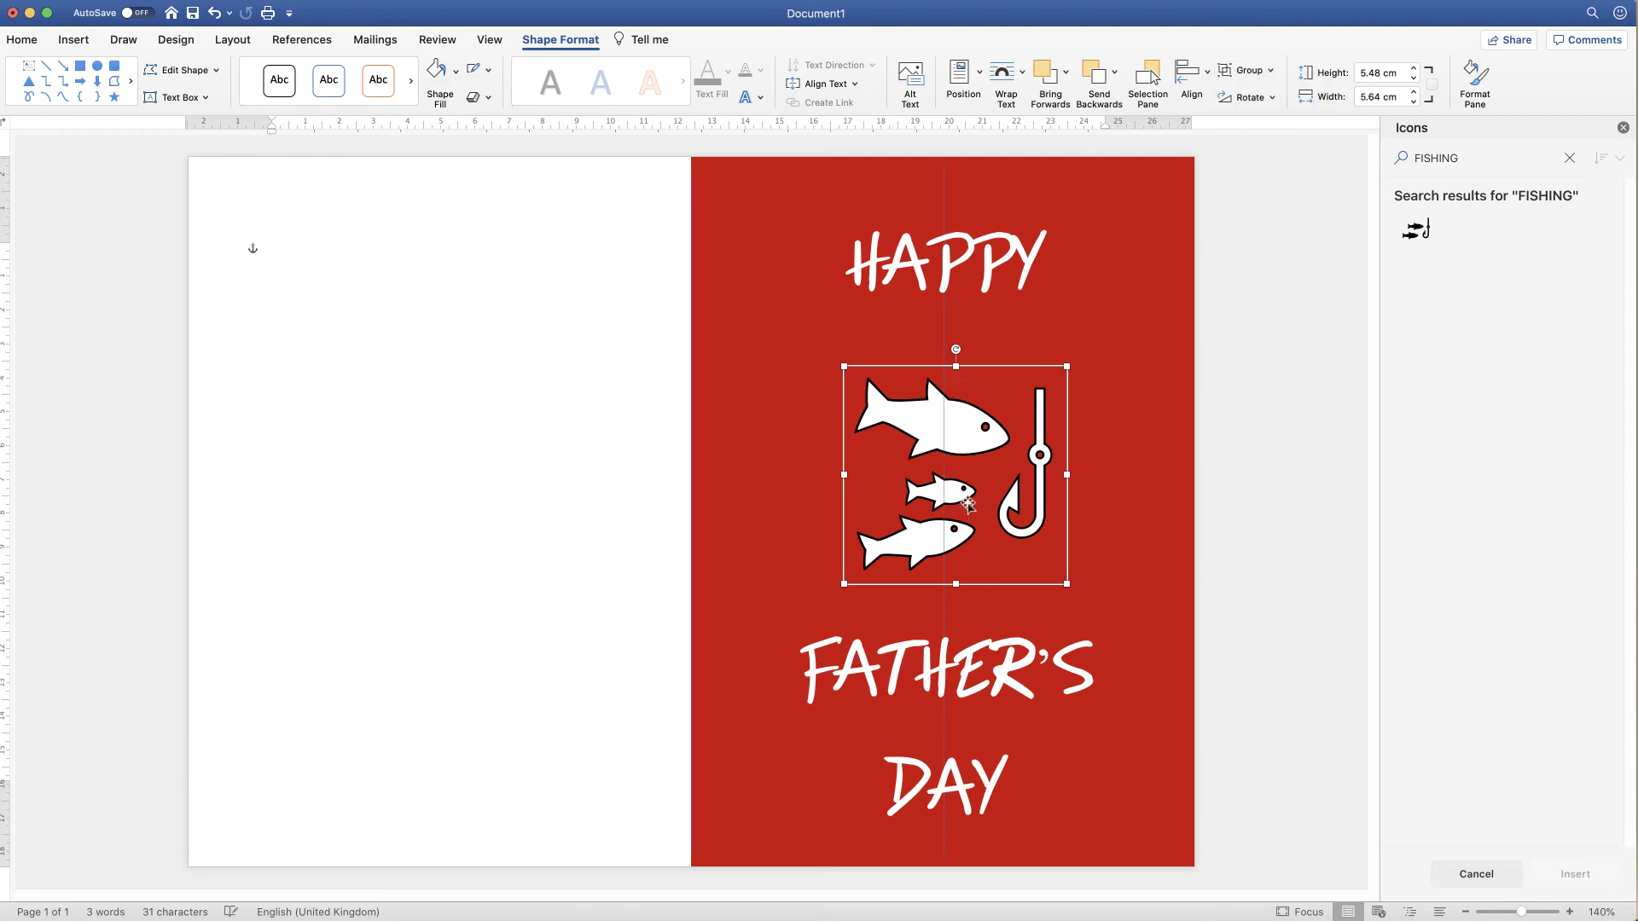
pyautogui.moveTo(990, 442); pyautogui.dragTo(978, 440)
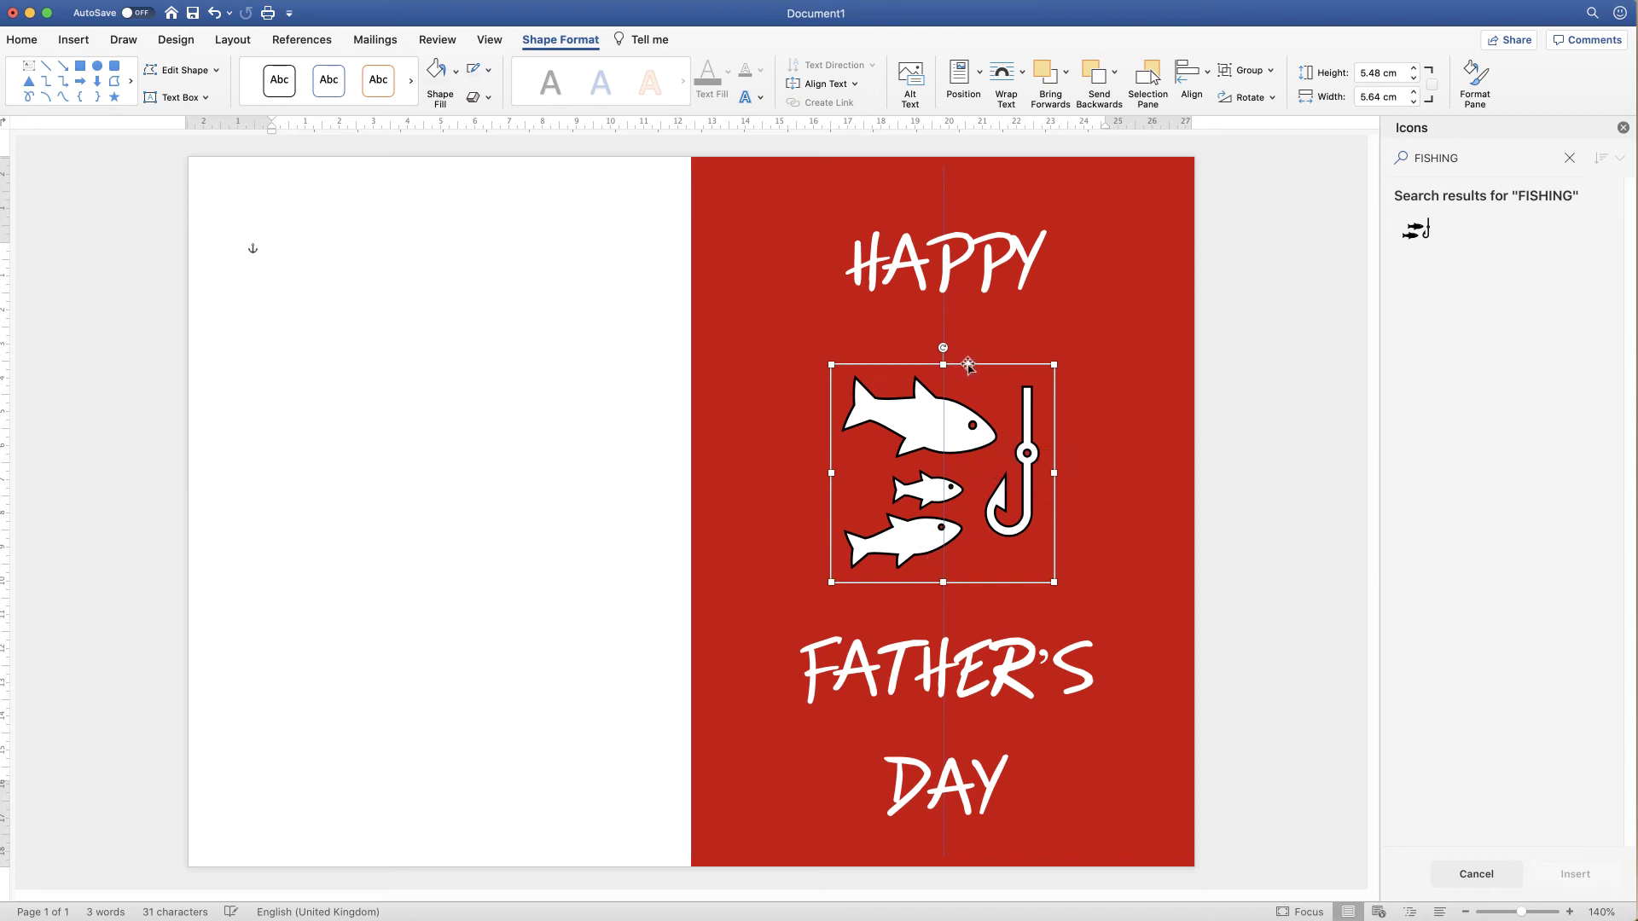
# Nudge the FATHER'S DAY text box slightly upwards, closer to the fish artwork.
pyautogui.click(988, 253)
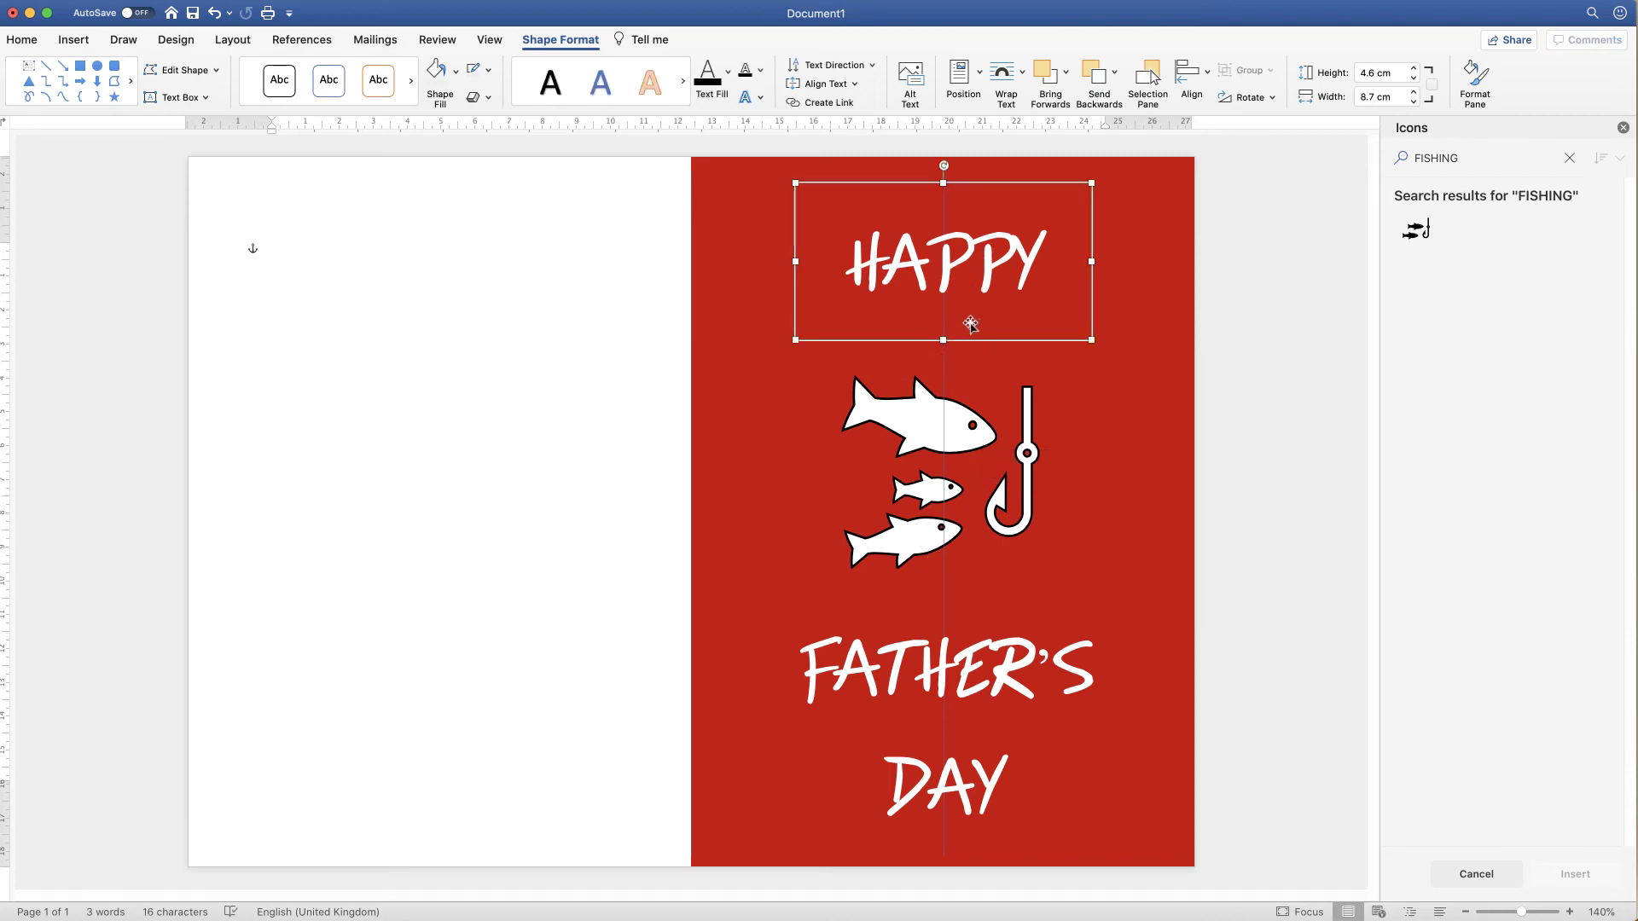
pyautogui.moveTo(987, 261); pyautogui.dragTo(988, 271)
pyautogui.click(951, 669)
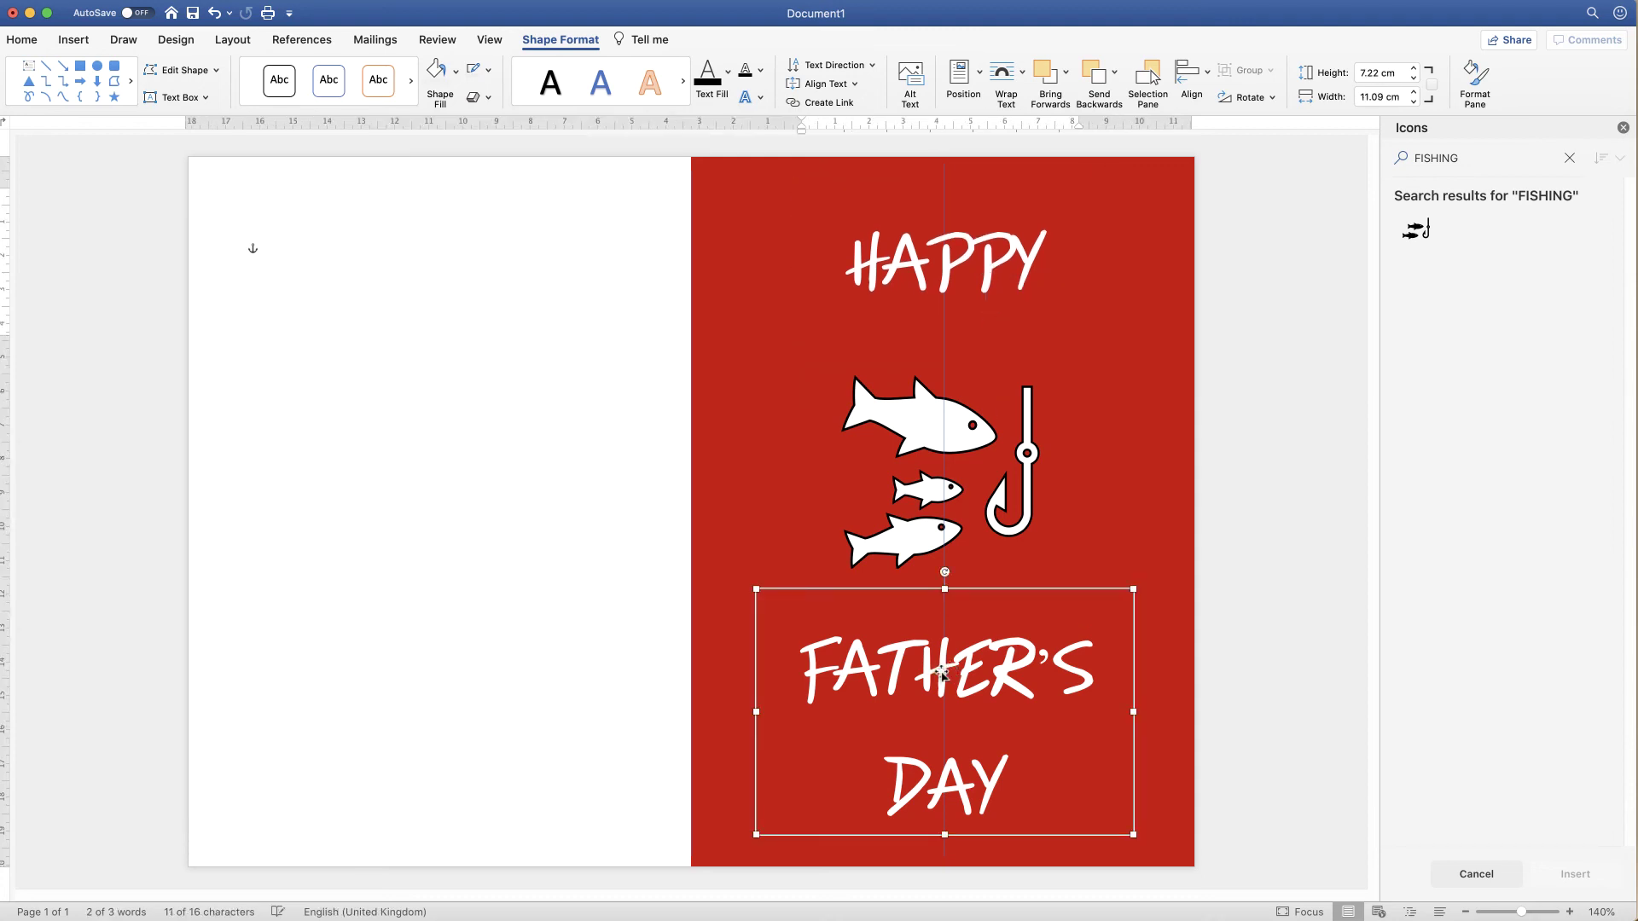
pyautogui.moveTo(943, 668); pyautogui.dragTo(943, 656)
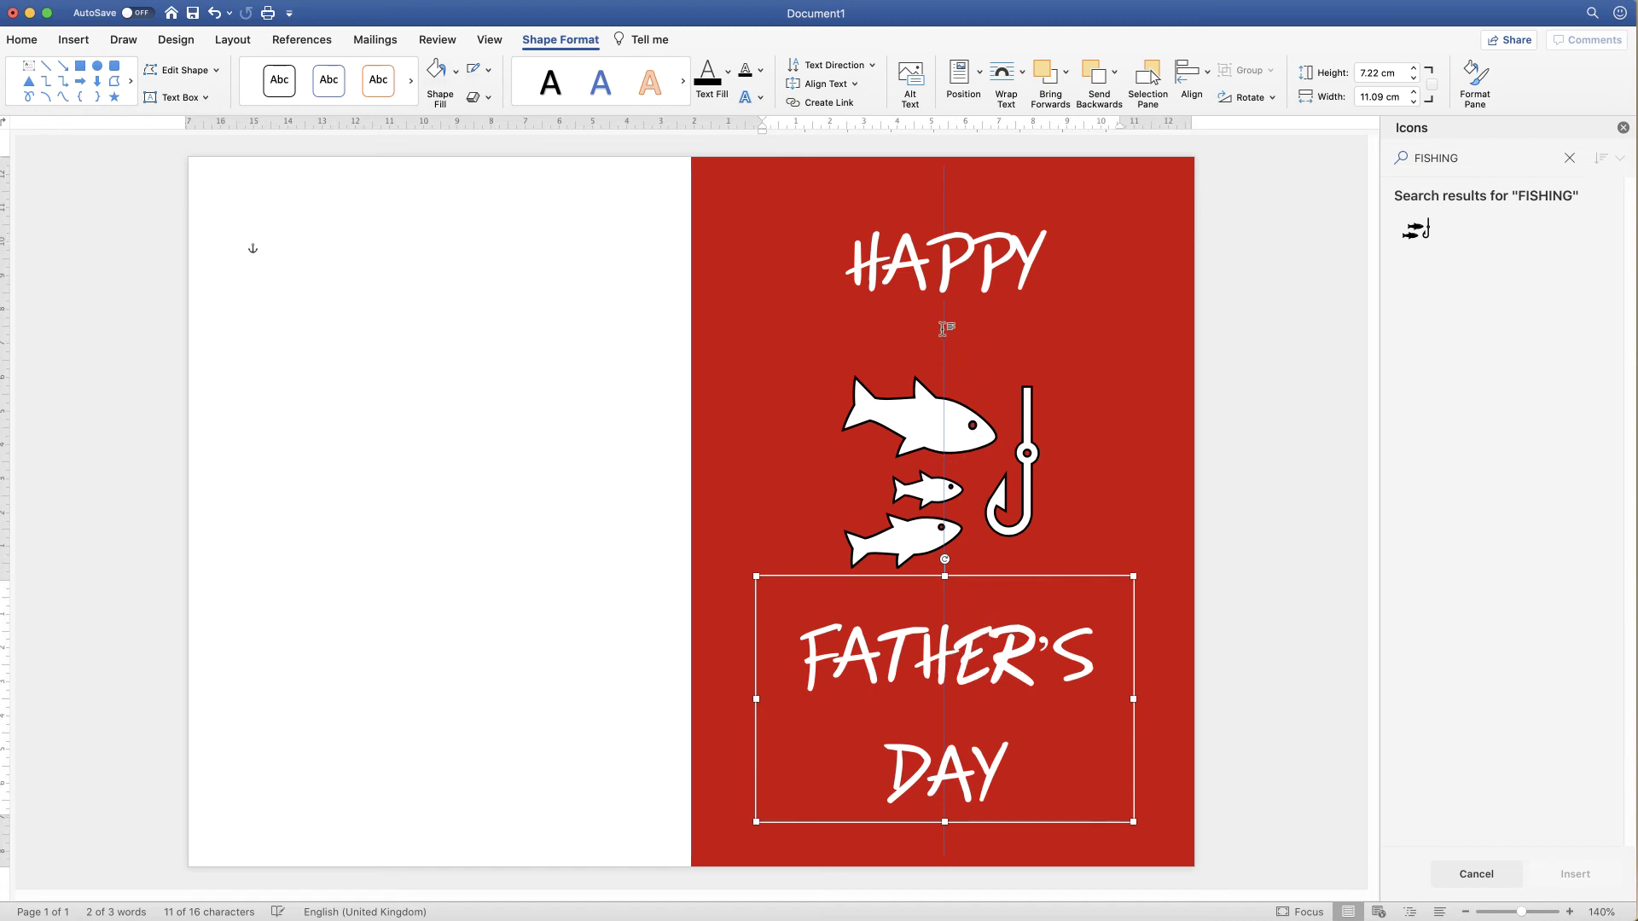
# Align the HAPPY text box, fish artwork and FATHER'S DAY text box to their common centre and remove the vertical guide line.
pyautogui.keyDown('shift'); pyautogui.click(978, 439); pyautogui.keyUp('shift')
pyautogui.keyDown('shift'); pyautogui.click(988, 266); pyautogui.keyUp('shift')
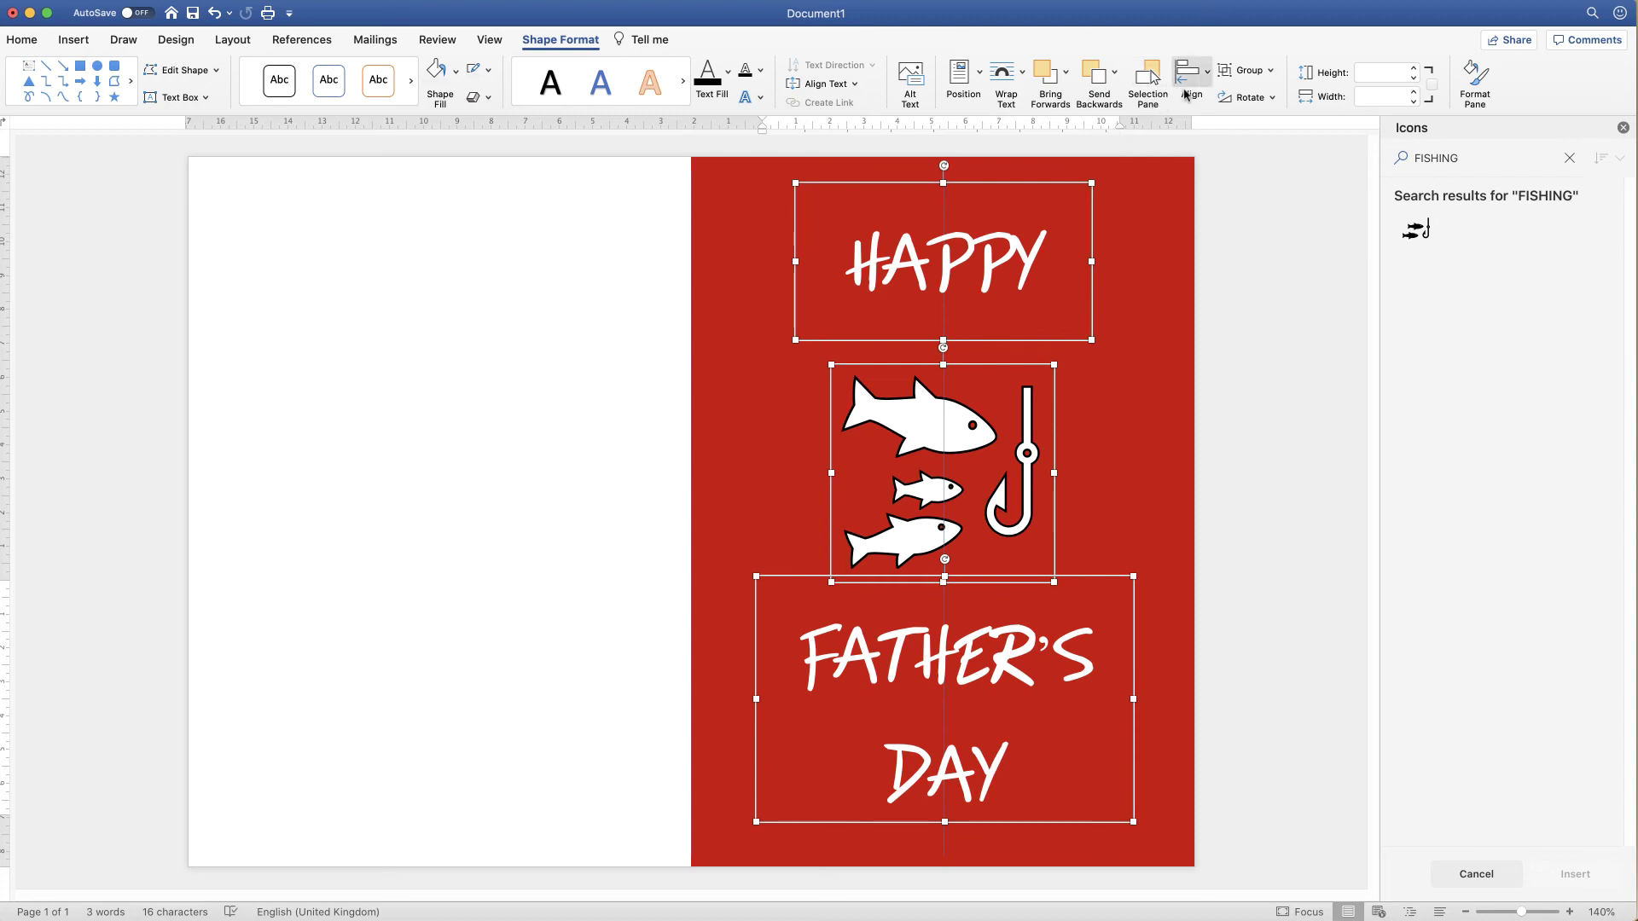
pyautogui.click(1209, 77)
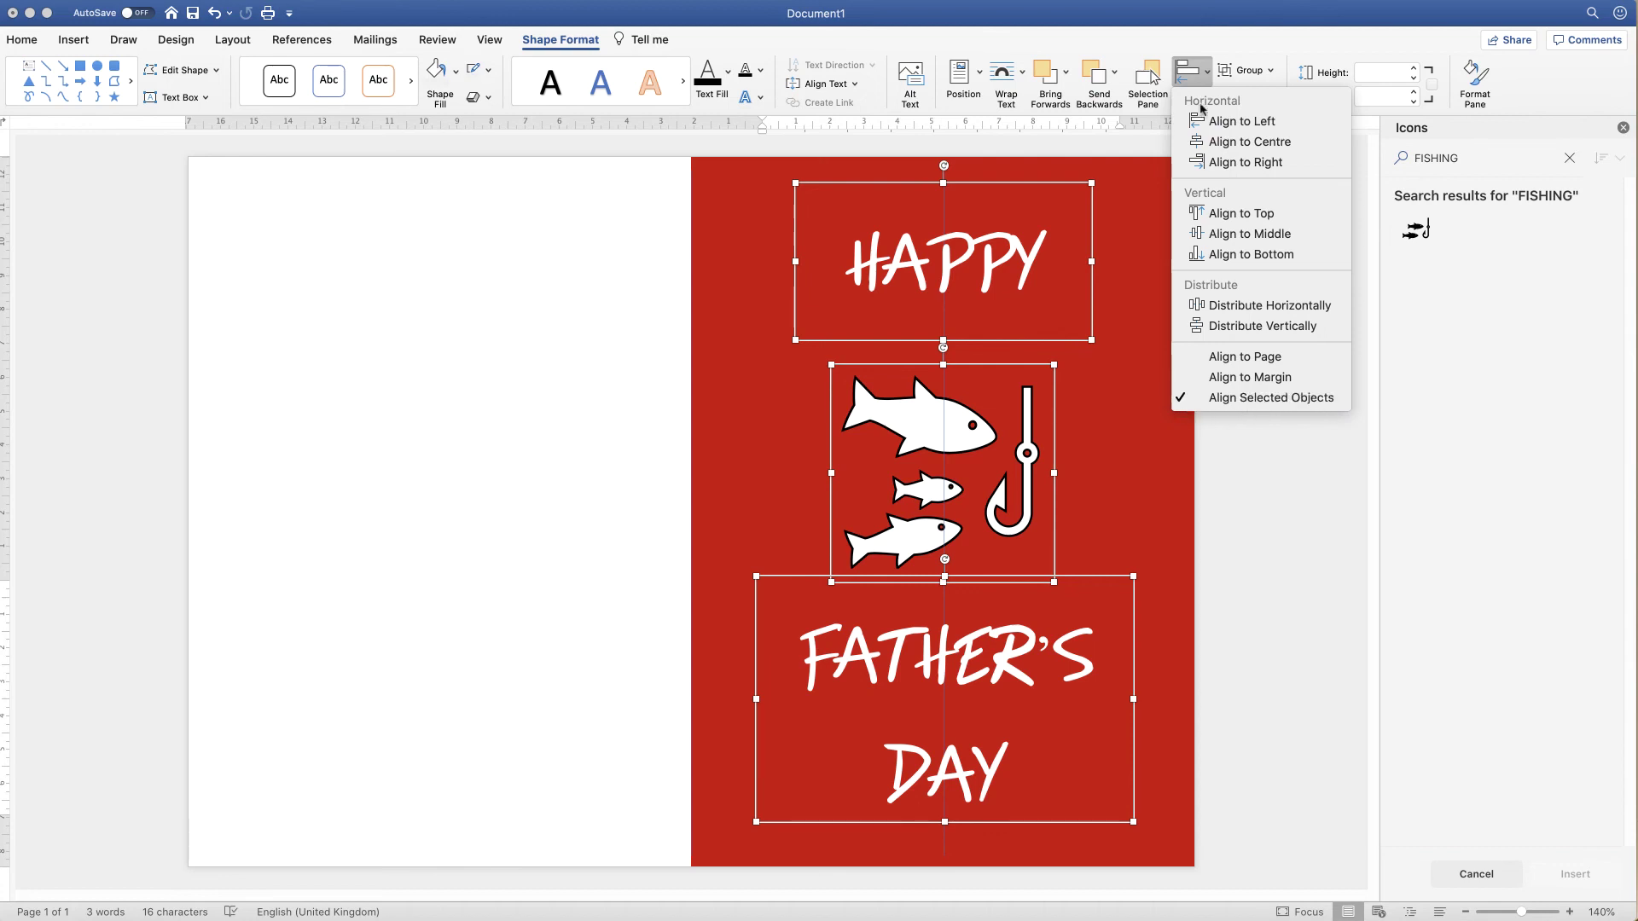
pyautogui.click(1228, 142)
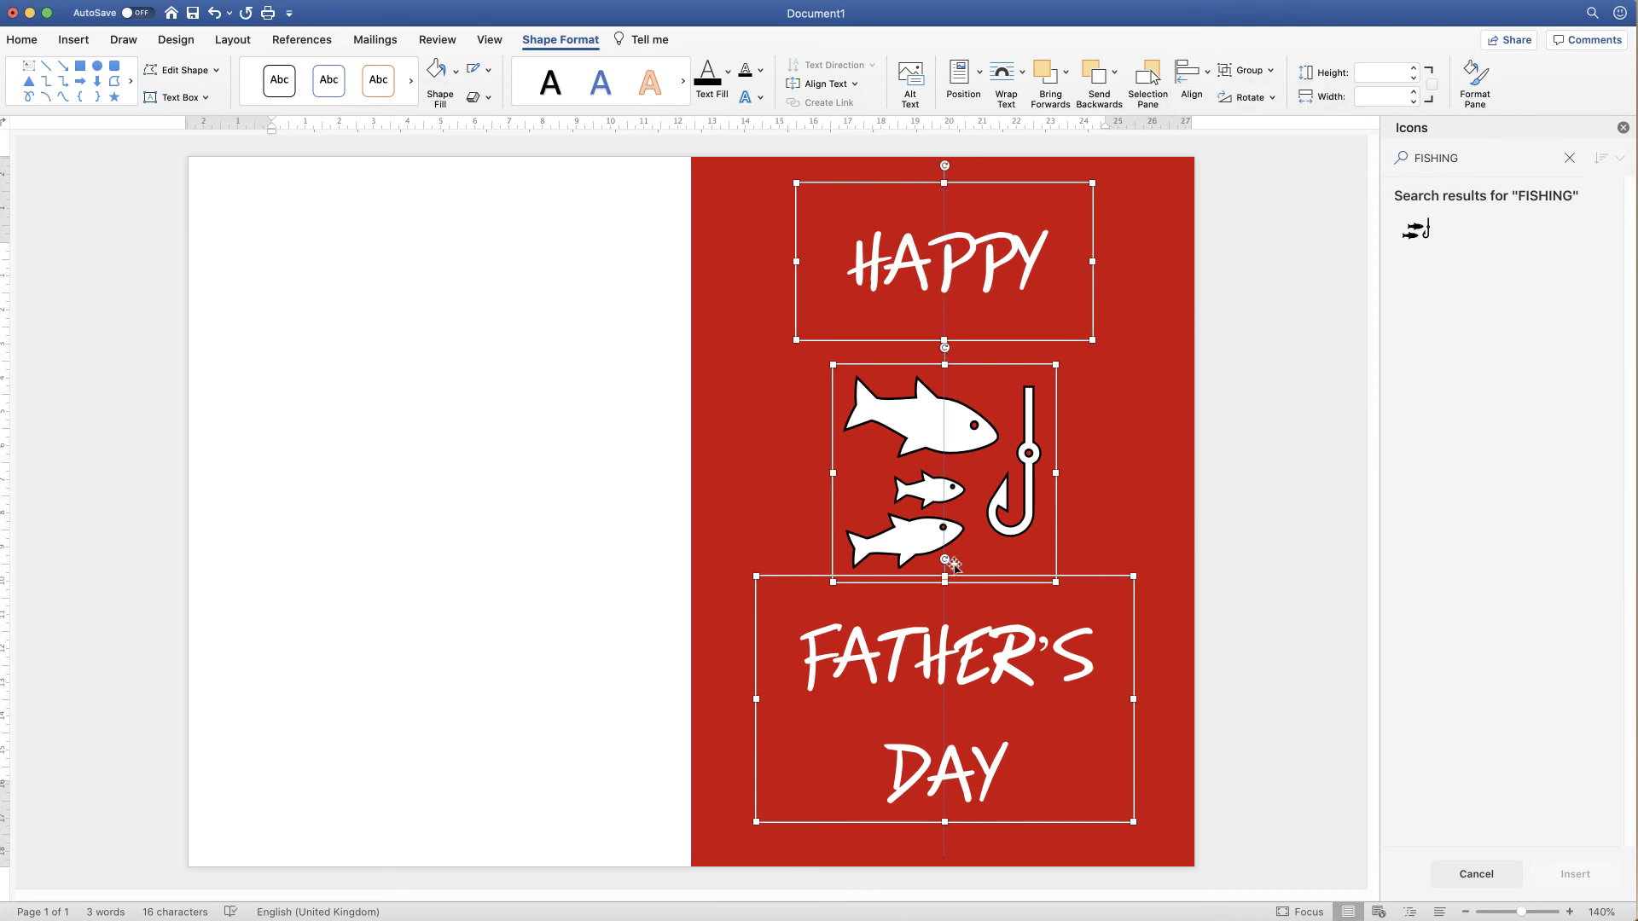
pyautogui.click(1102, 407)
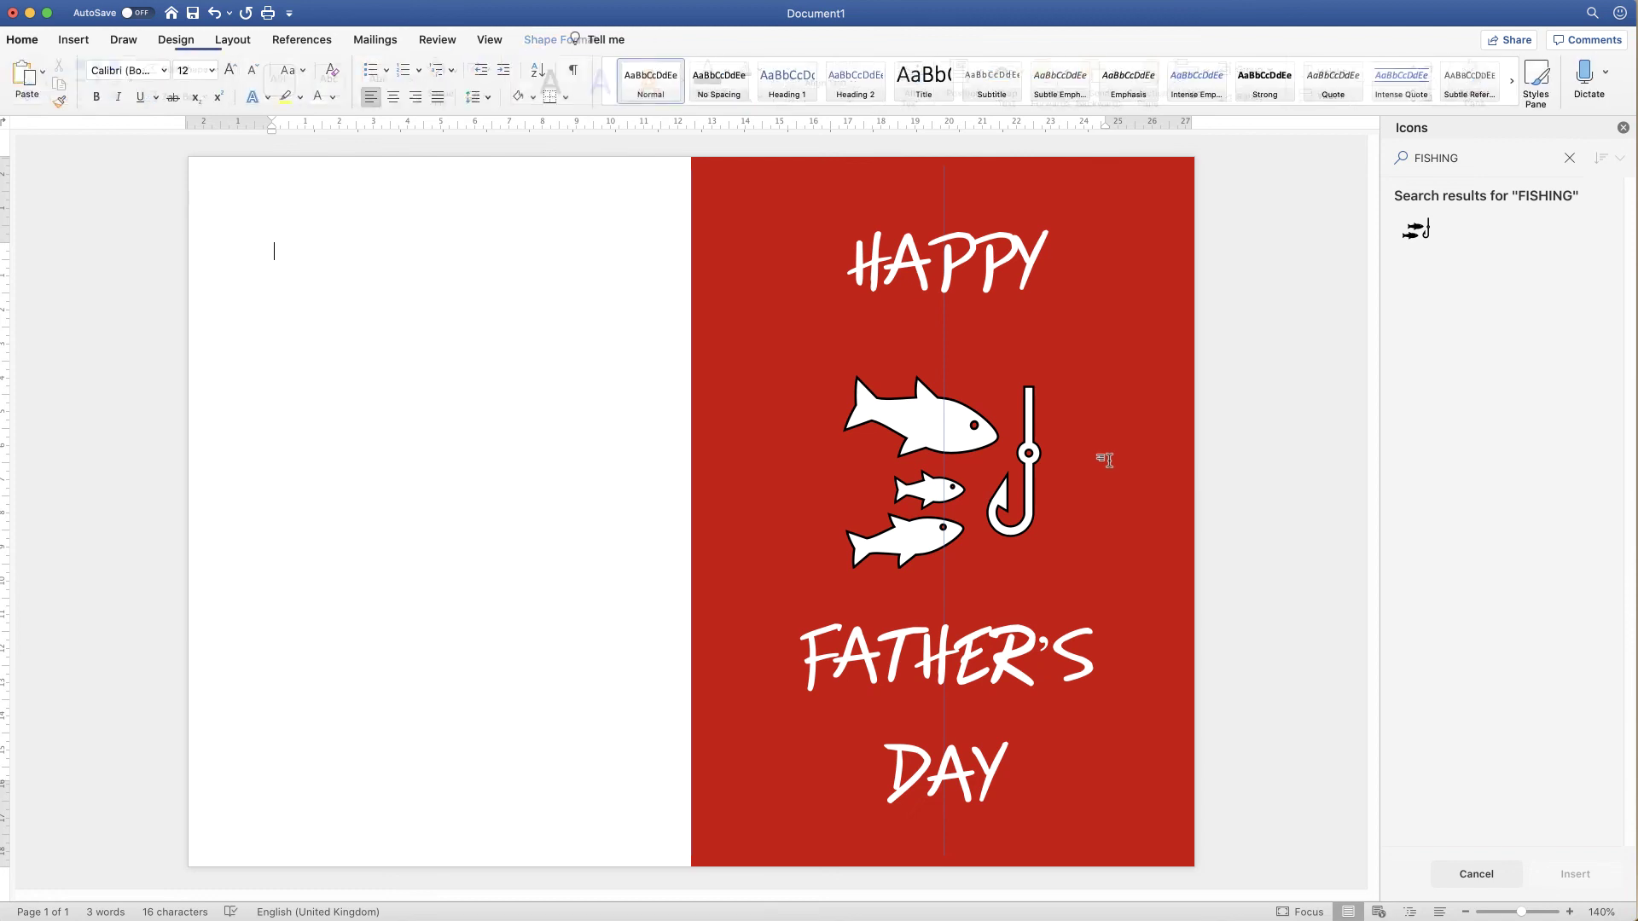
pyautogui.click(943, 333)
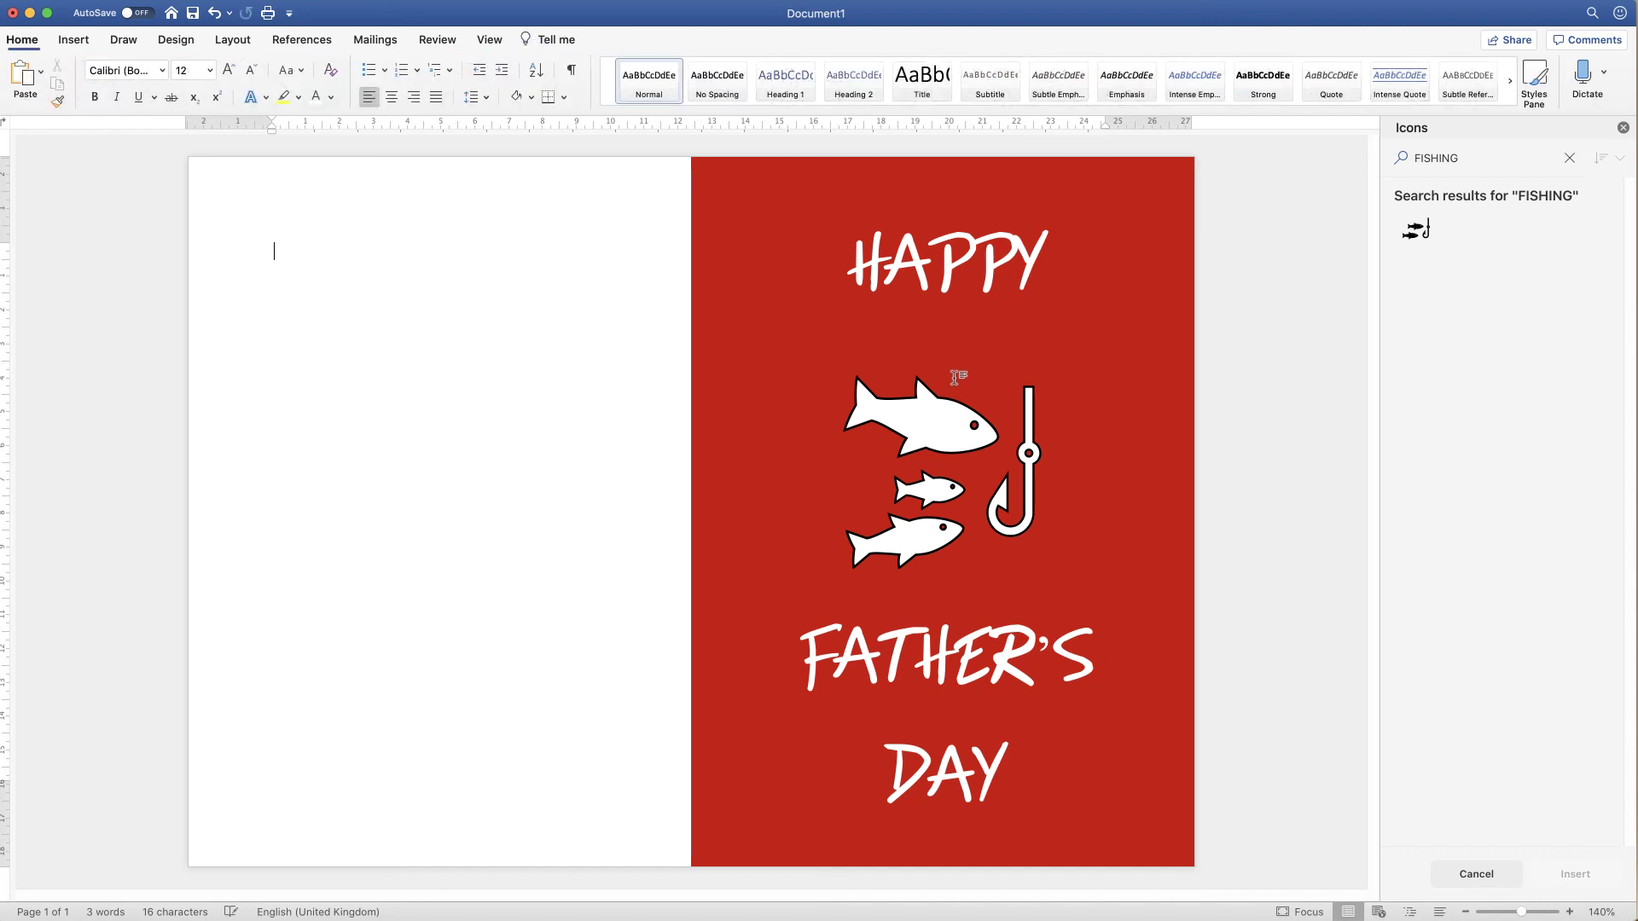
pyautogui.click(956, 367)
# Draw a text box about 6.68 cm high and 7.01 cm wide on the white half, containing LOVE YOU DAD in centred text.
pyautogui.click(73, 40)
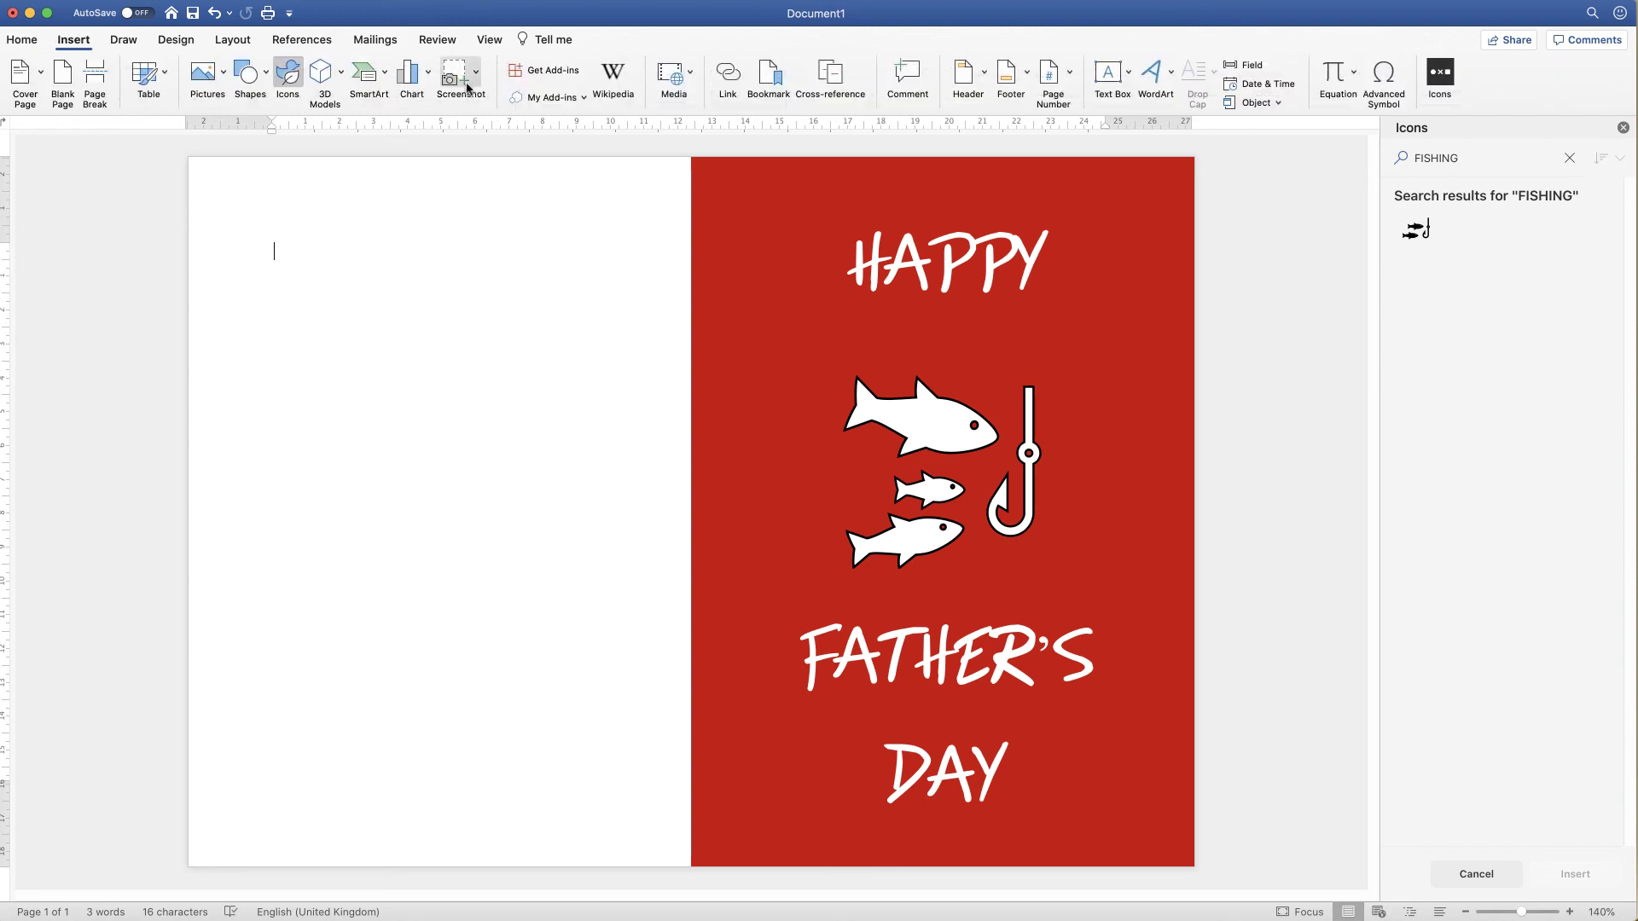
pyautogui.click(1131, 77)
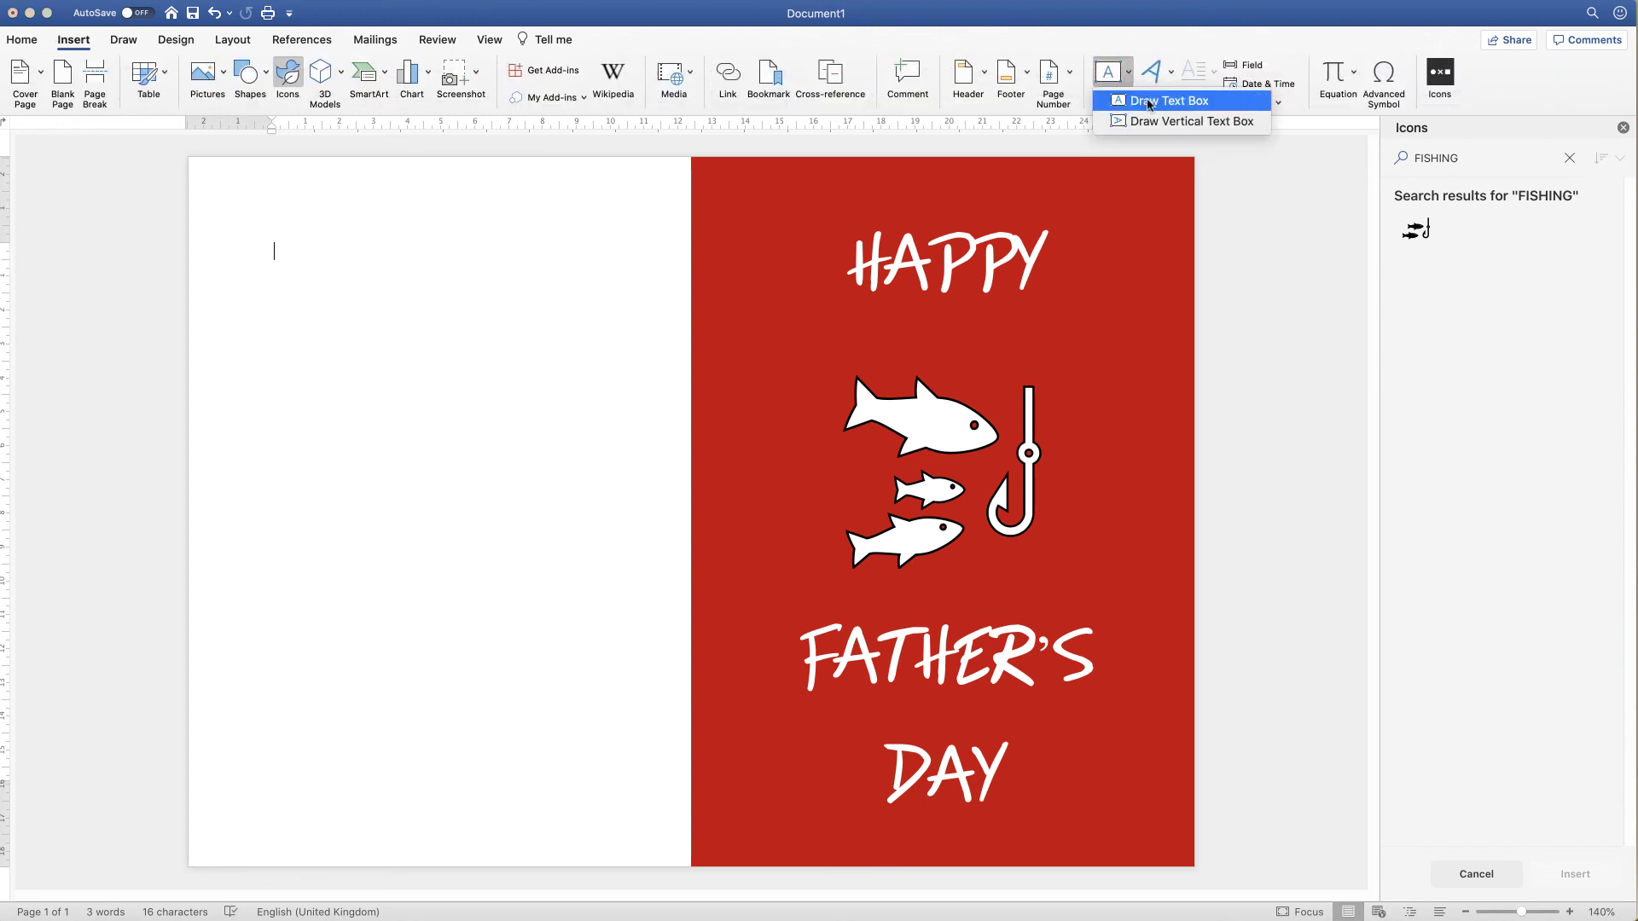
pyautogui.click(1149, 103)
pyautogui.moveTo(321, 356); pyautogui.dragTo(559, 586)
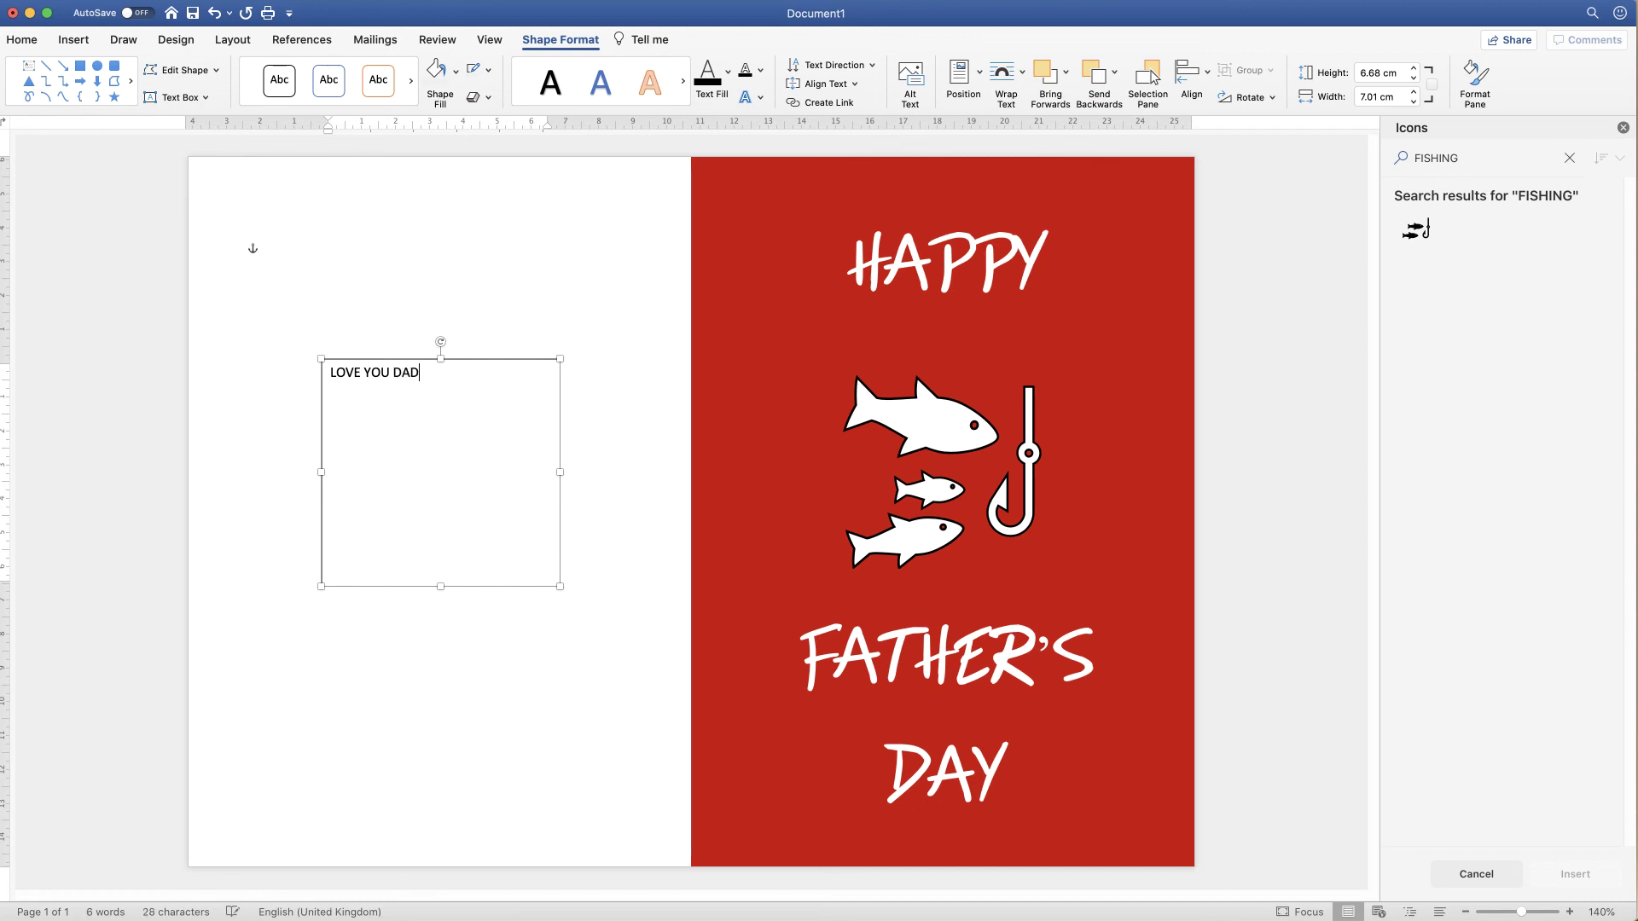
pyautogui.click(22, 40)
pyautogui.click(392, 98)
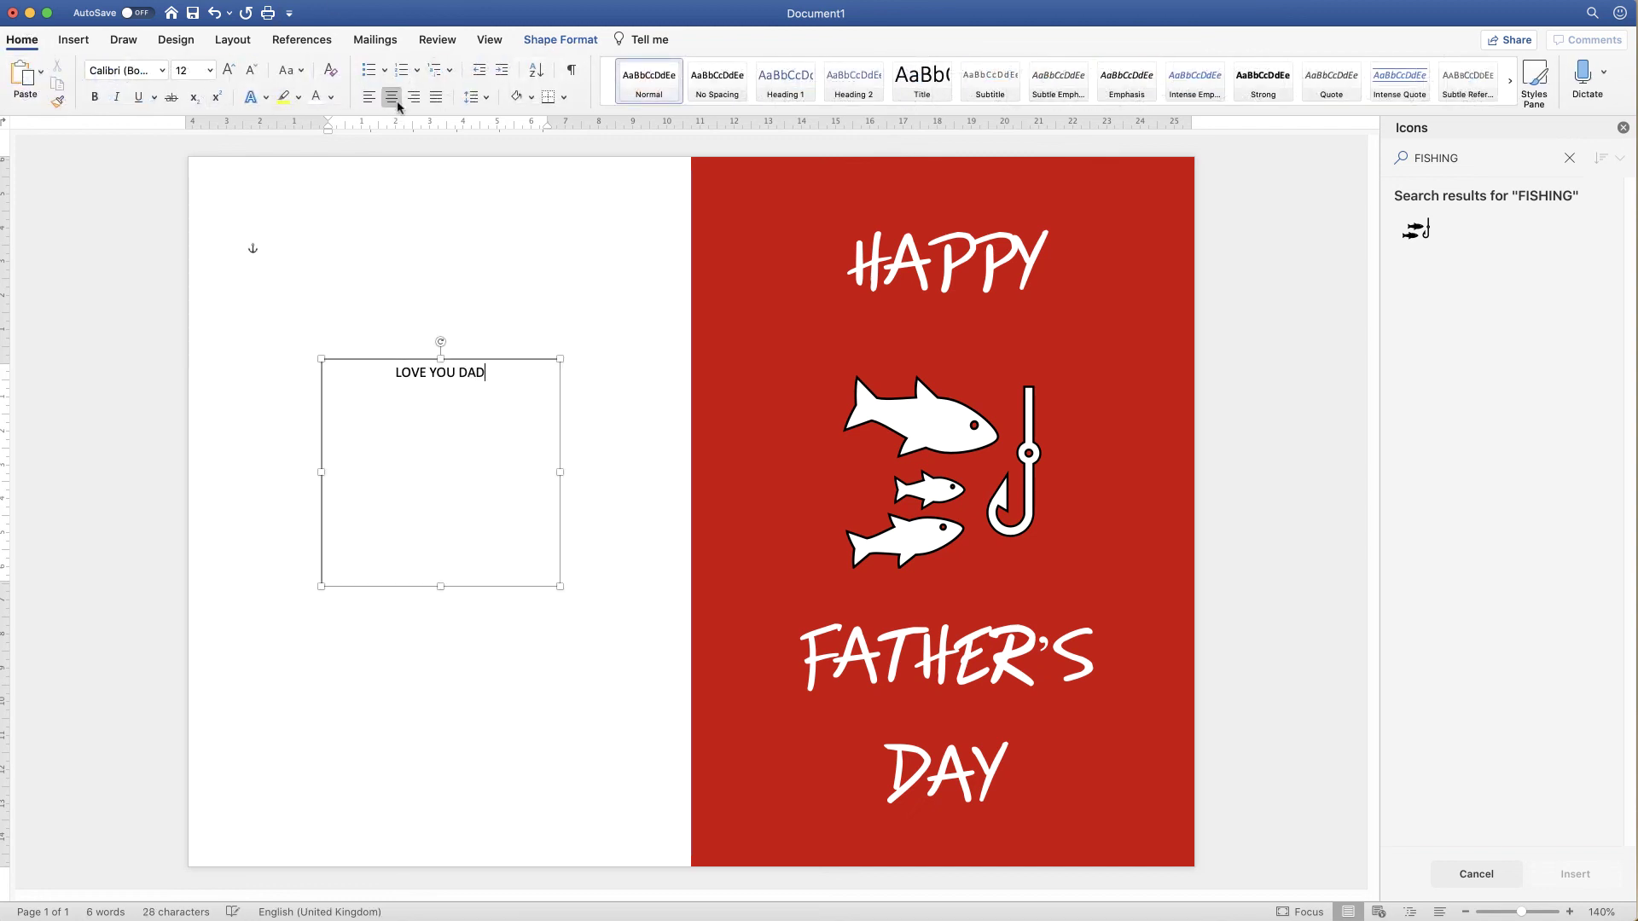
# Shrink the LOVE YOU DAD text box to about 0.79 cm high and 4.39 cm wide, fitting closely around its text.
pyautogui.moveTo(440, 586); pyautogui.dragTo(440, 393)
pyautogui.moveTo(560, 374); pyautogui.dragTo(422, 404)
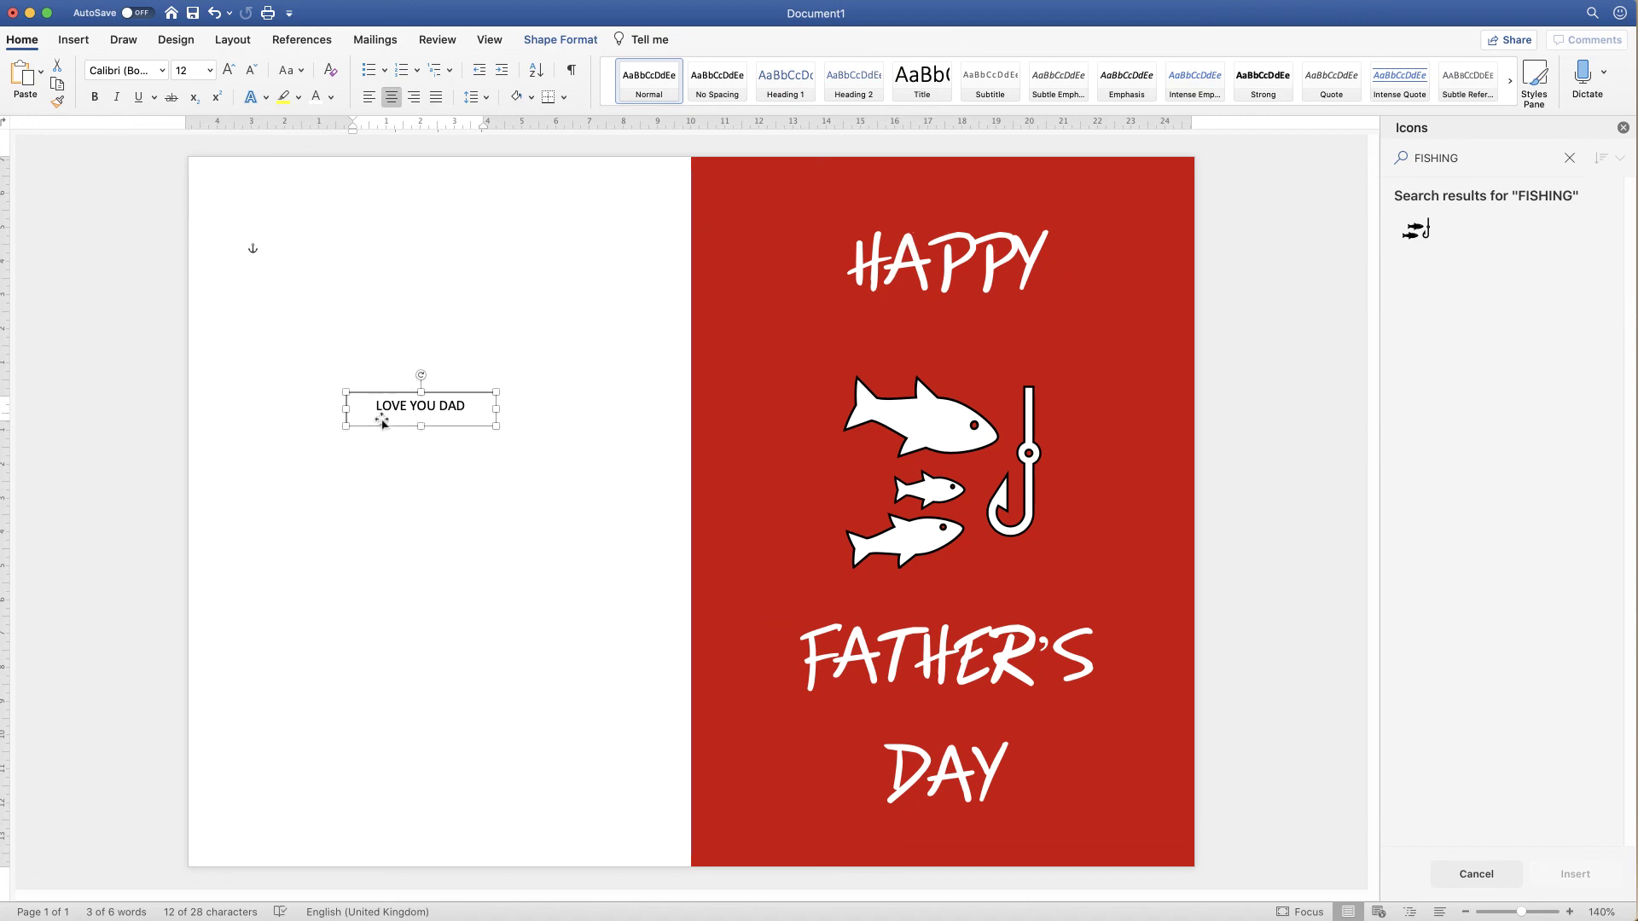
pyautogui.moveTo(421, 424); pyautogui.dragTo(424, 428)
pyautogui.click(420, 443)
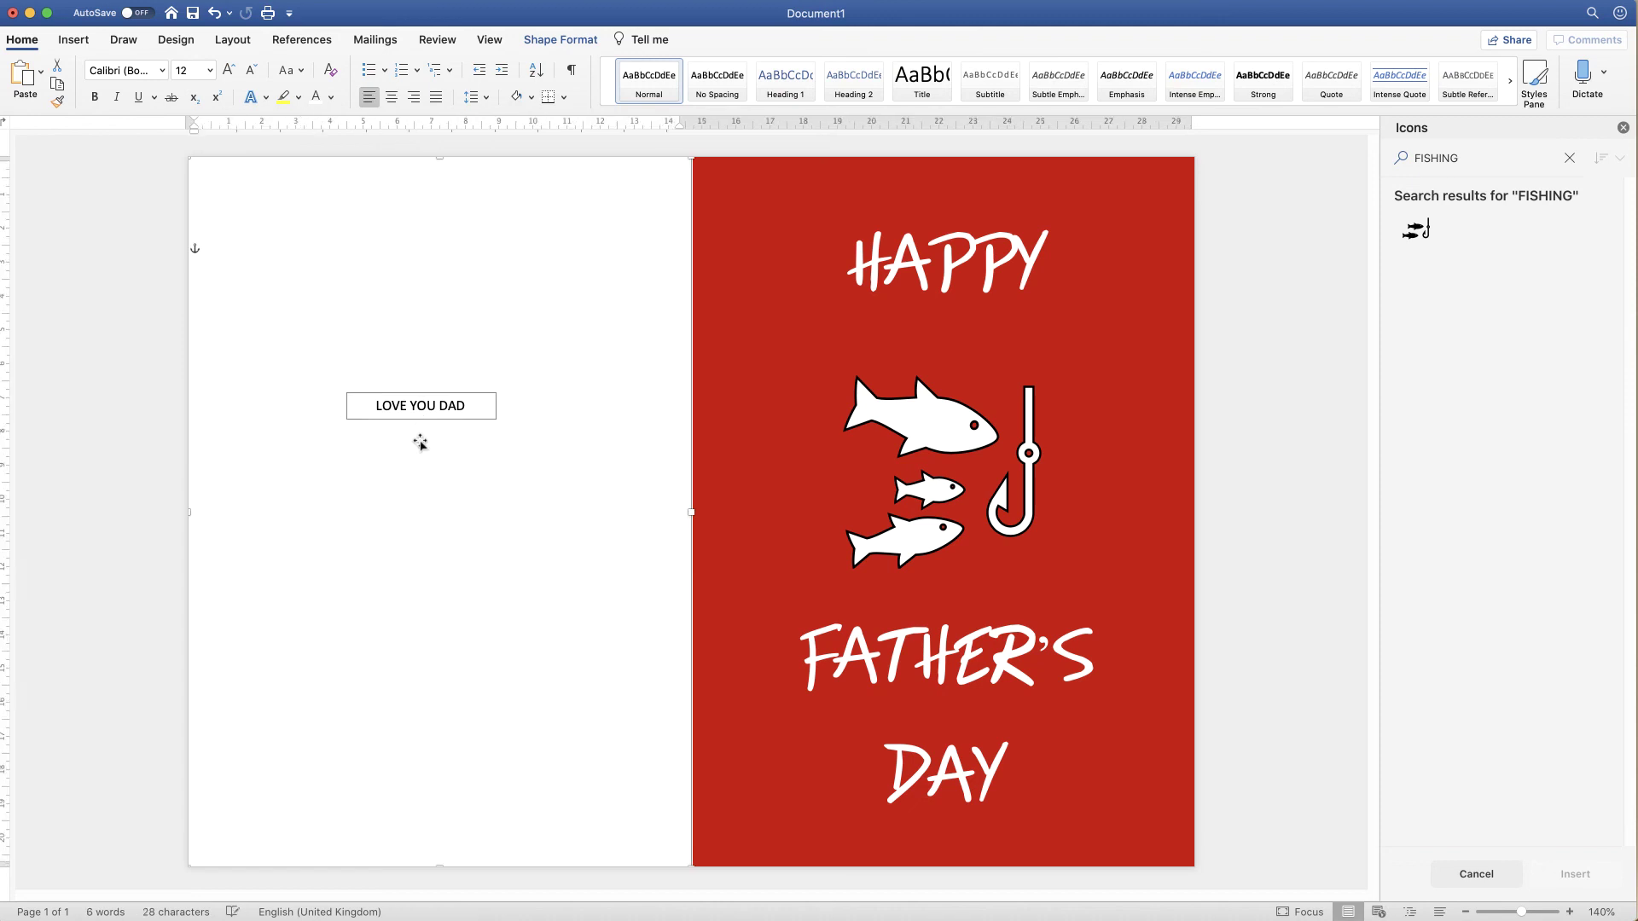
pyautogui.click(438, 412)
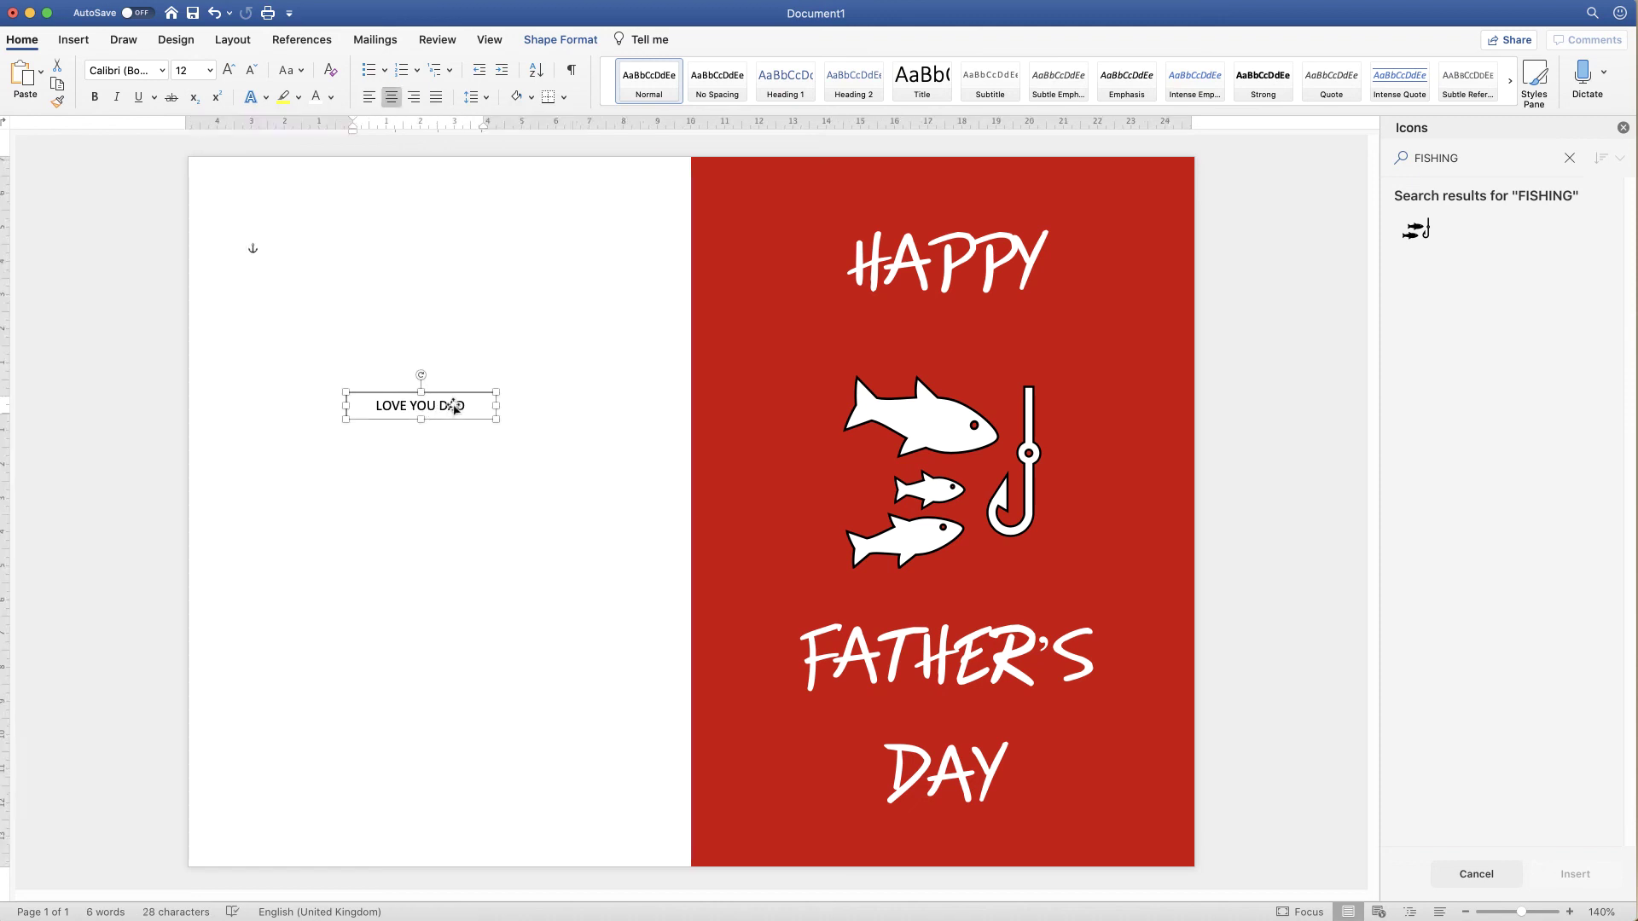
# Remove the outline from the LOVE YOU DAD text box.
pyautogui.click(564, 40)
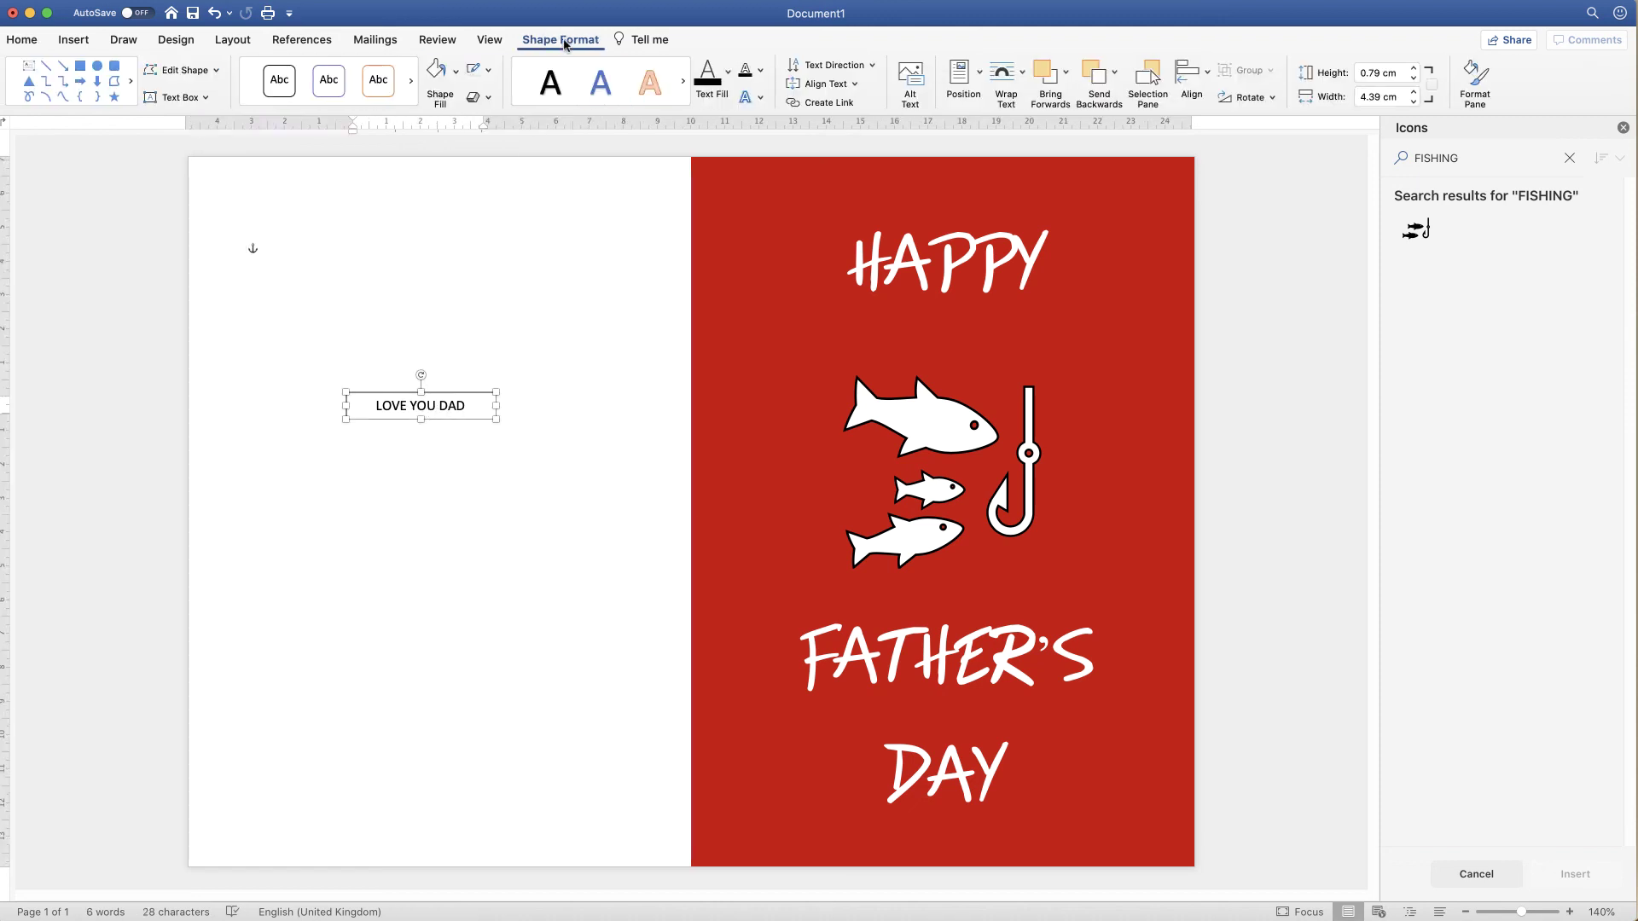
pyautogui.click(489, 73)
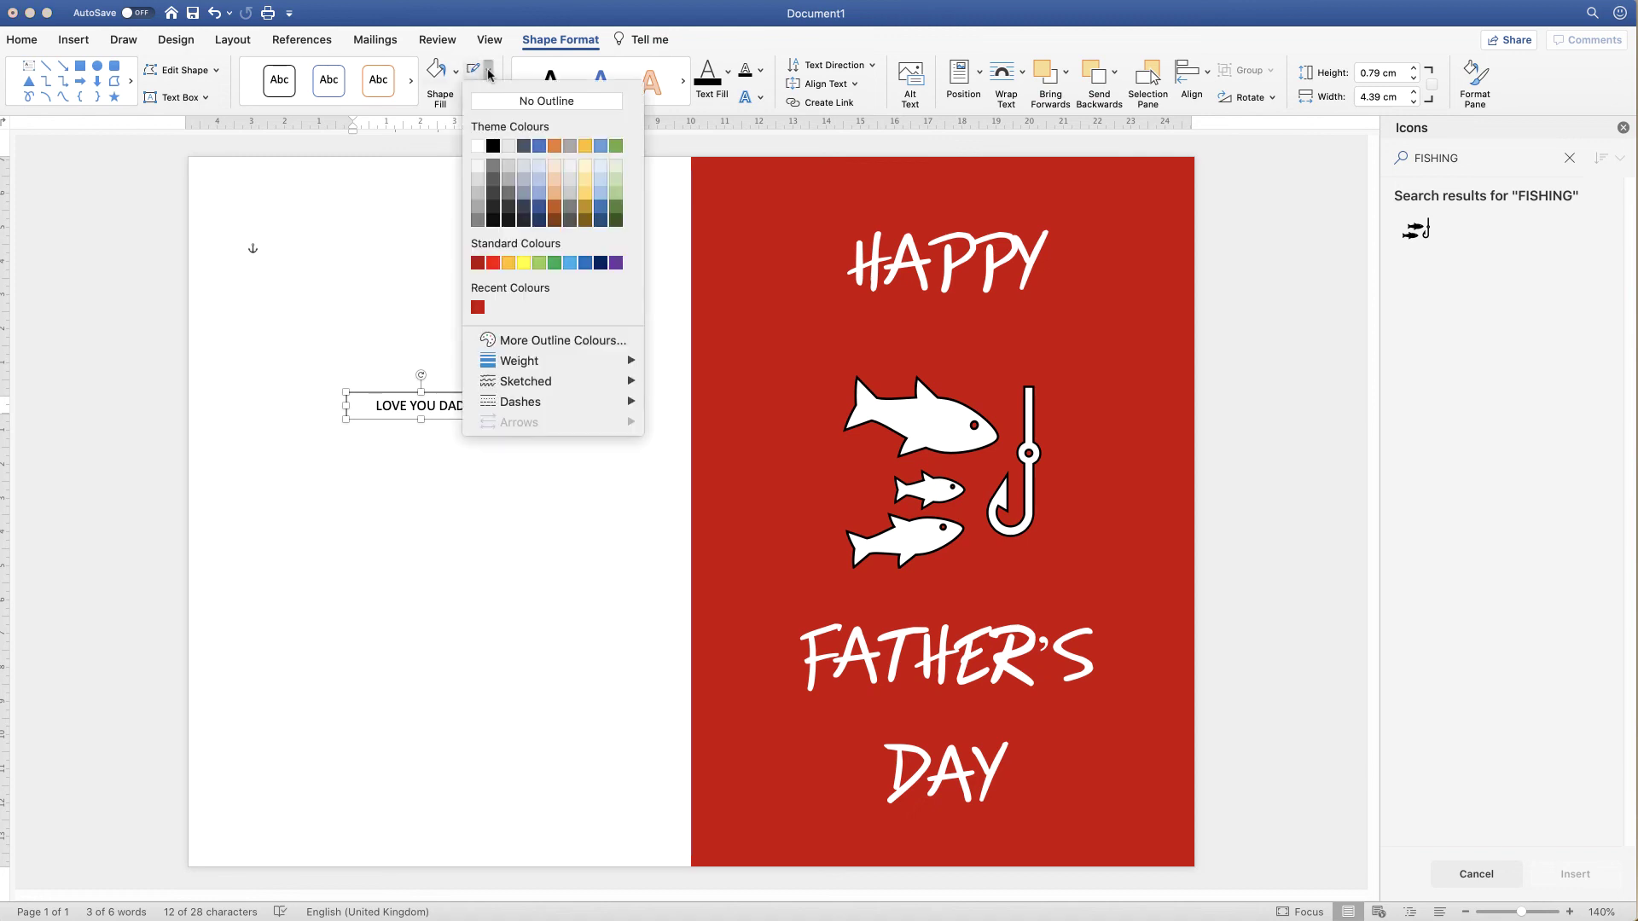
pyautogui.click(492, 100)
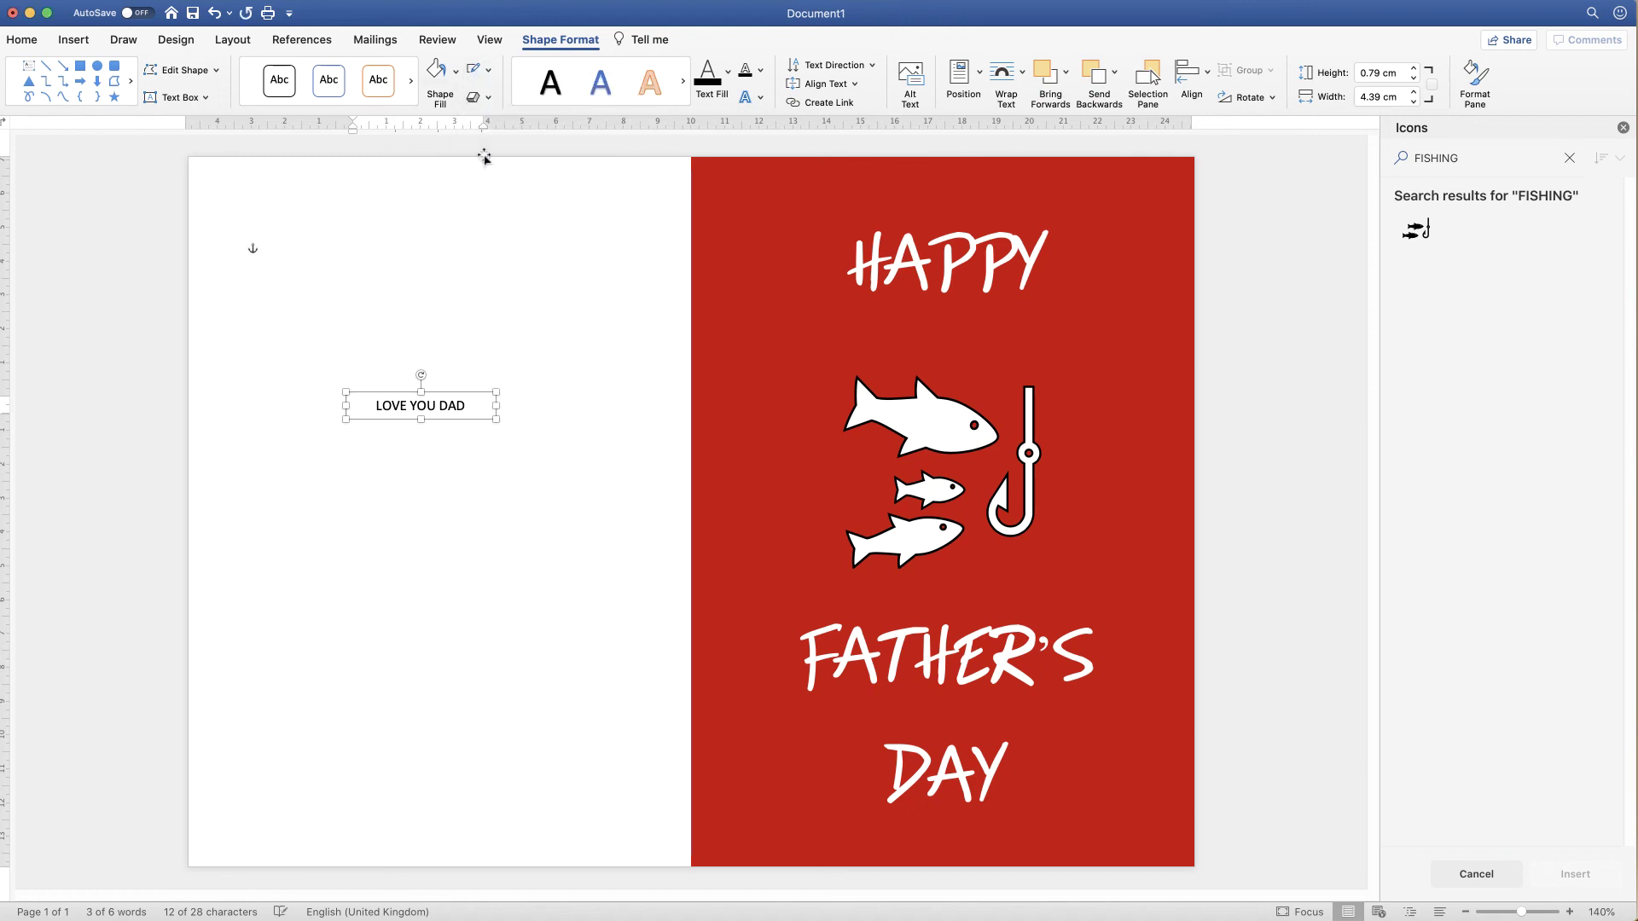
pyautogui.click(417, 476)
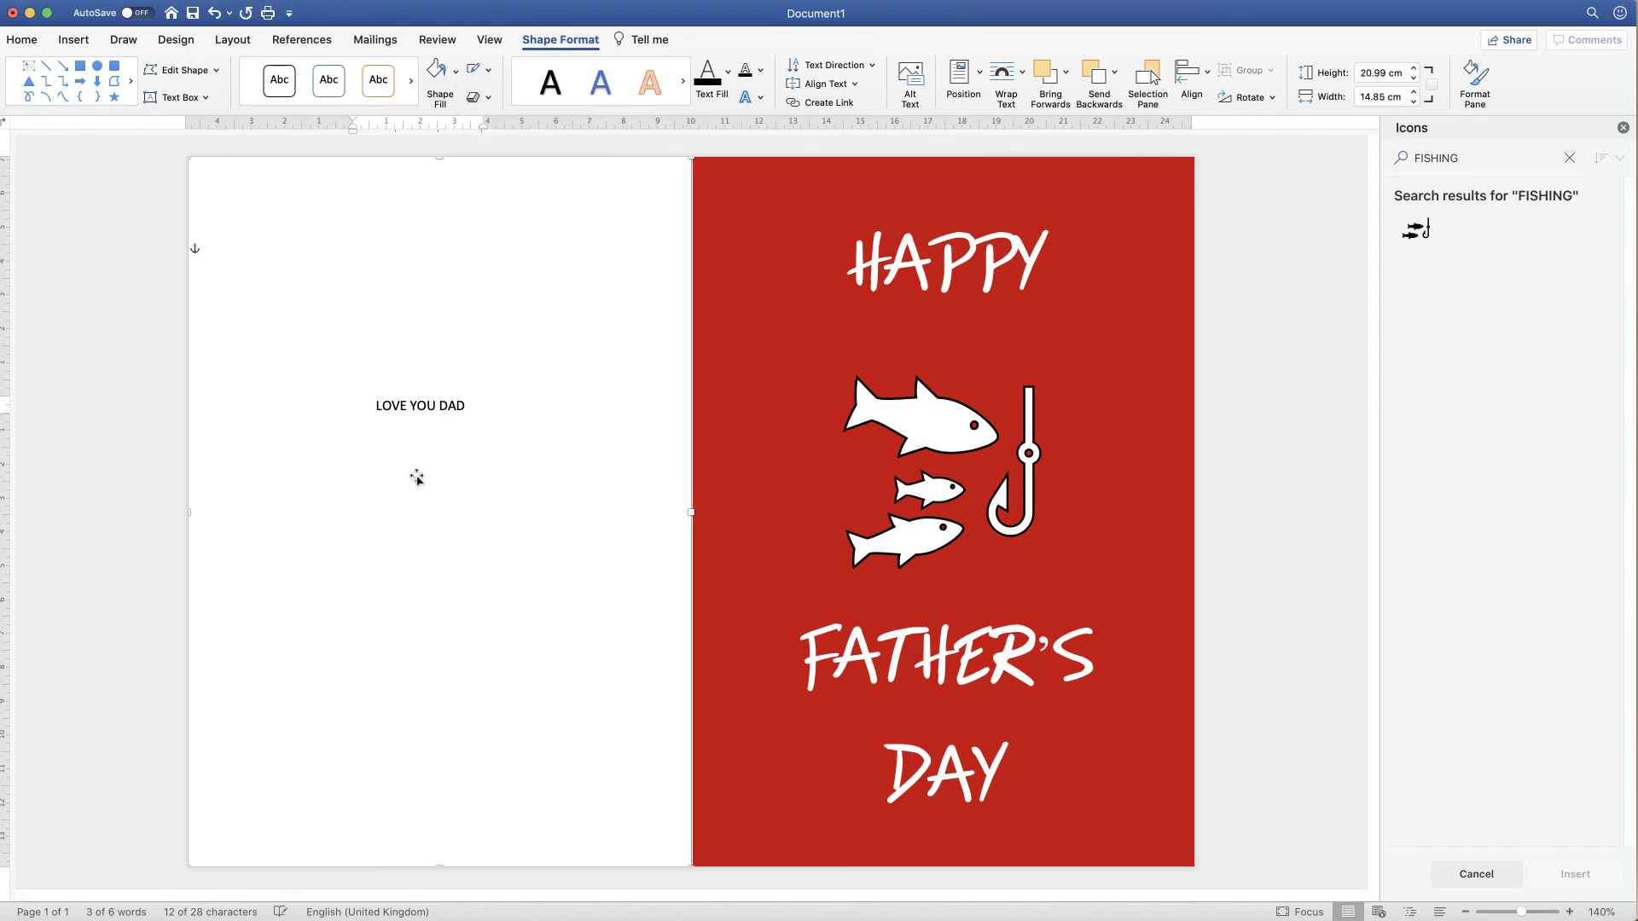
# Search the icon library for HEART and insert the plain solid heart icon.
pyautogui.click(73, 40)
pyautogui.click(289, 74)
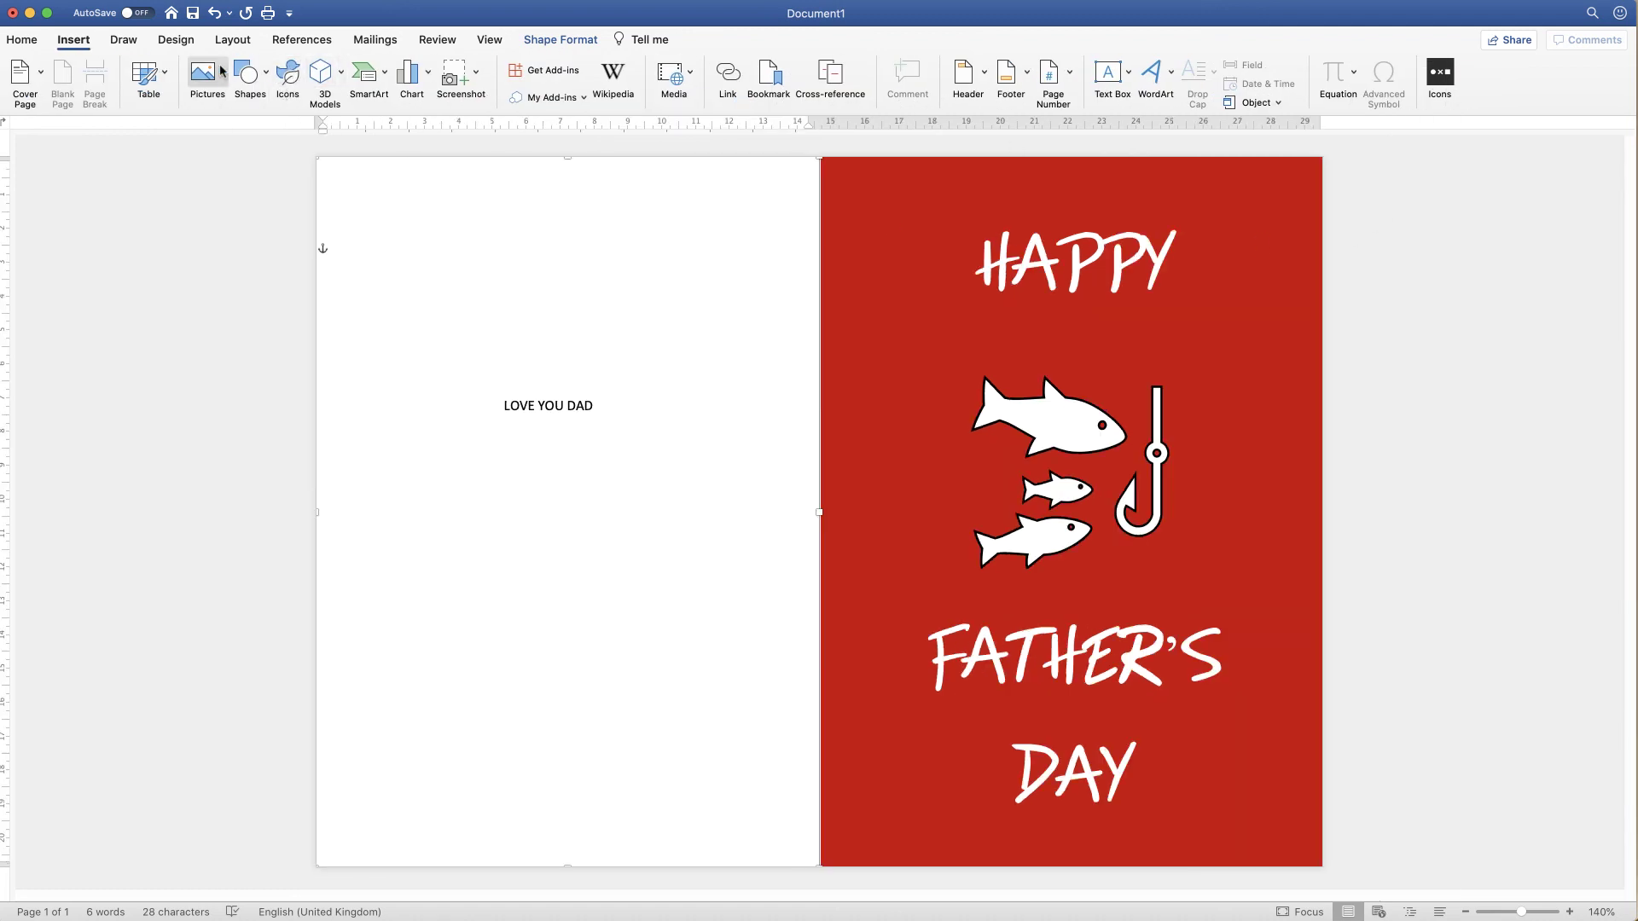
pyautogui.click(288, 73)
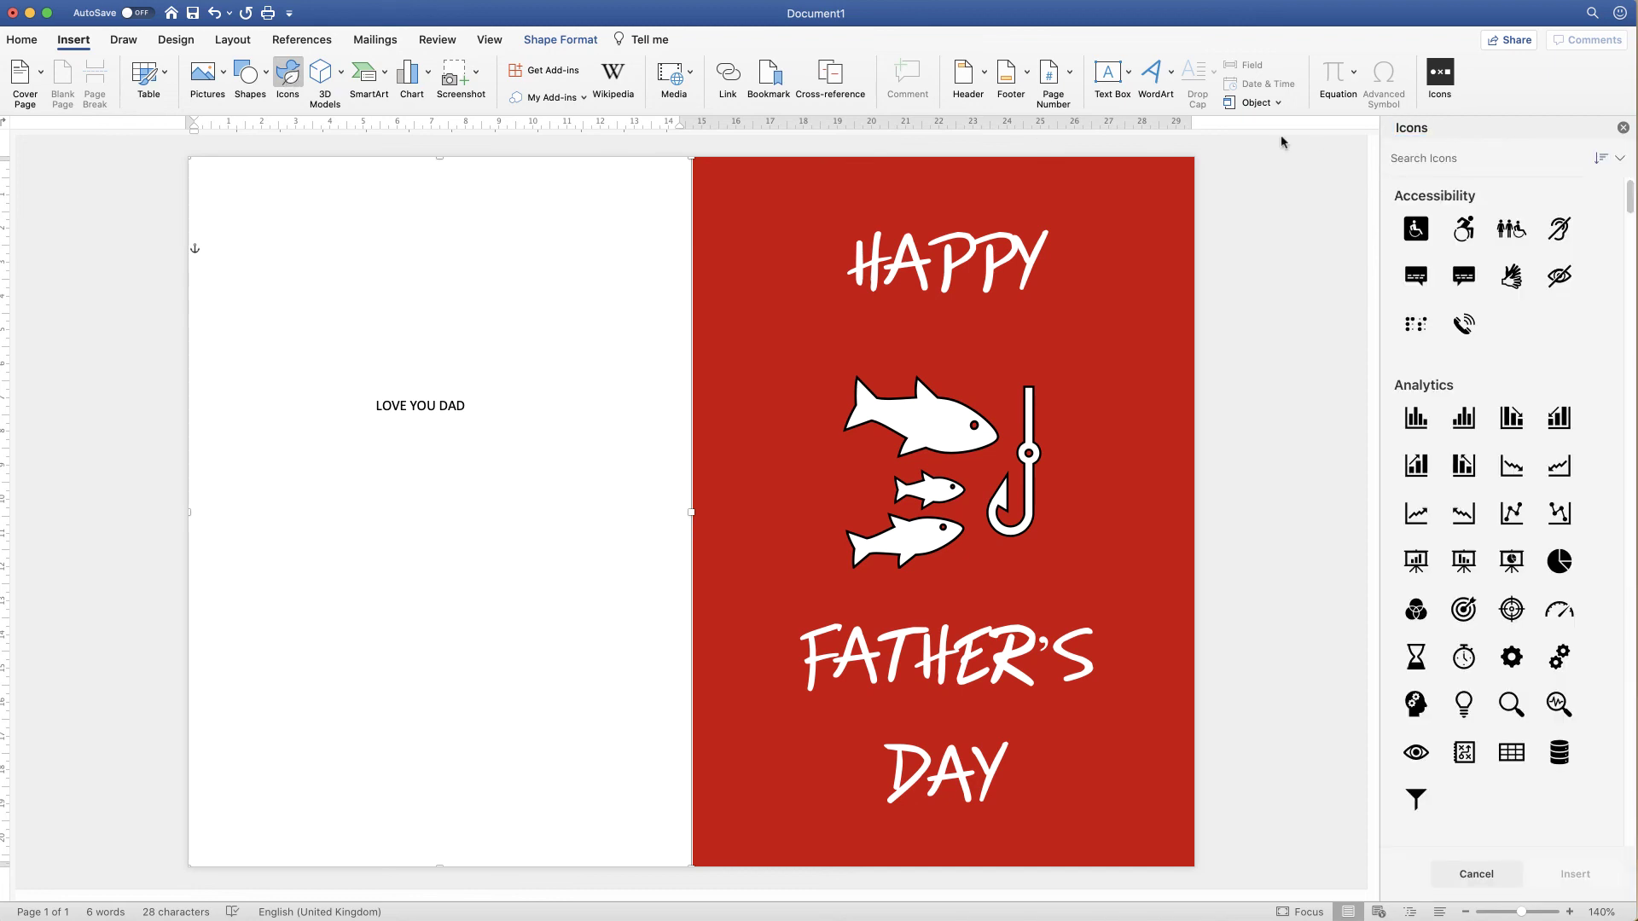
pyautogui.write('HEART')
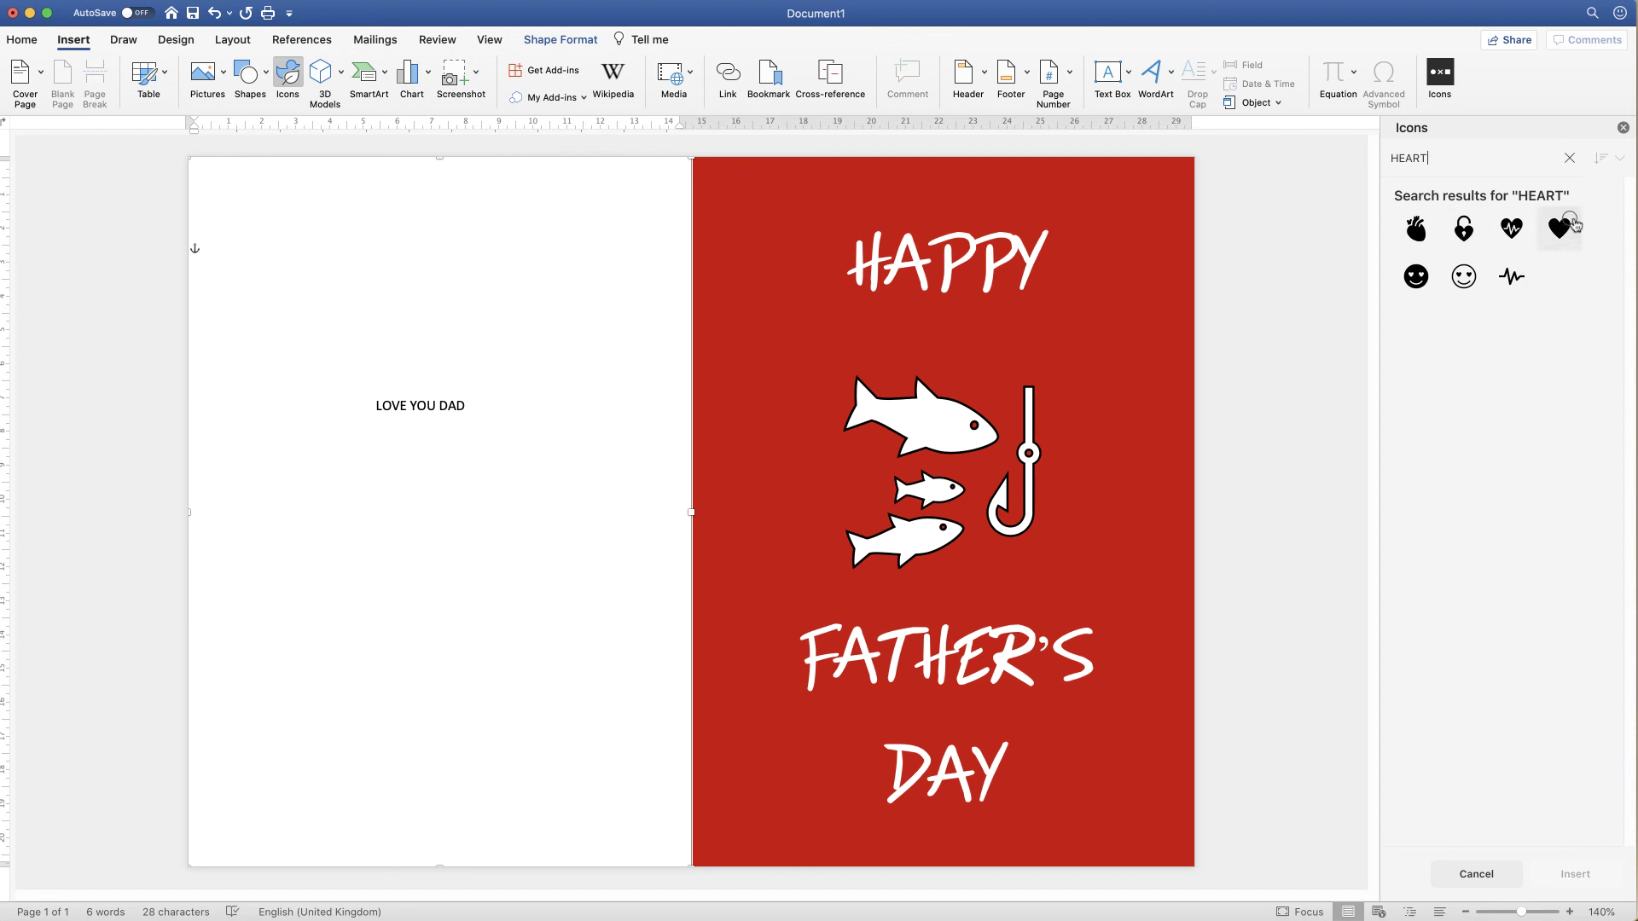
pyautogui.click(1561, 227)
pyautogui.click(1561, 863)
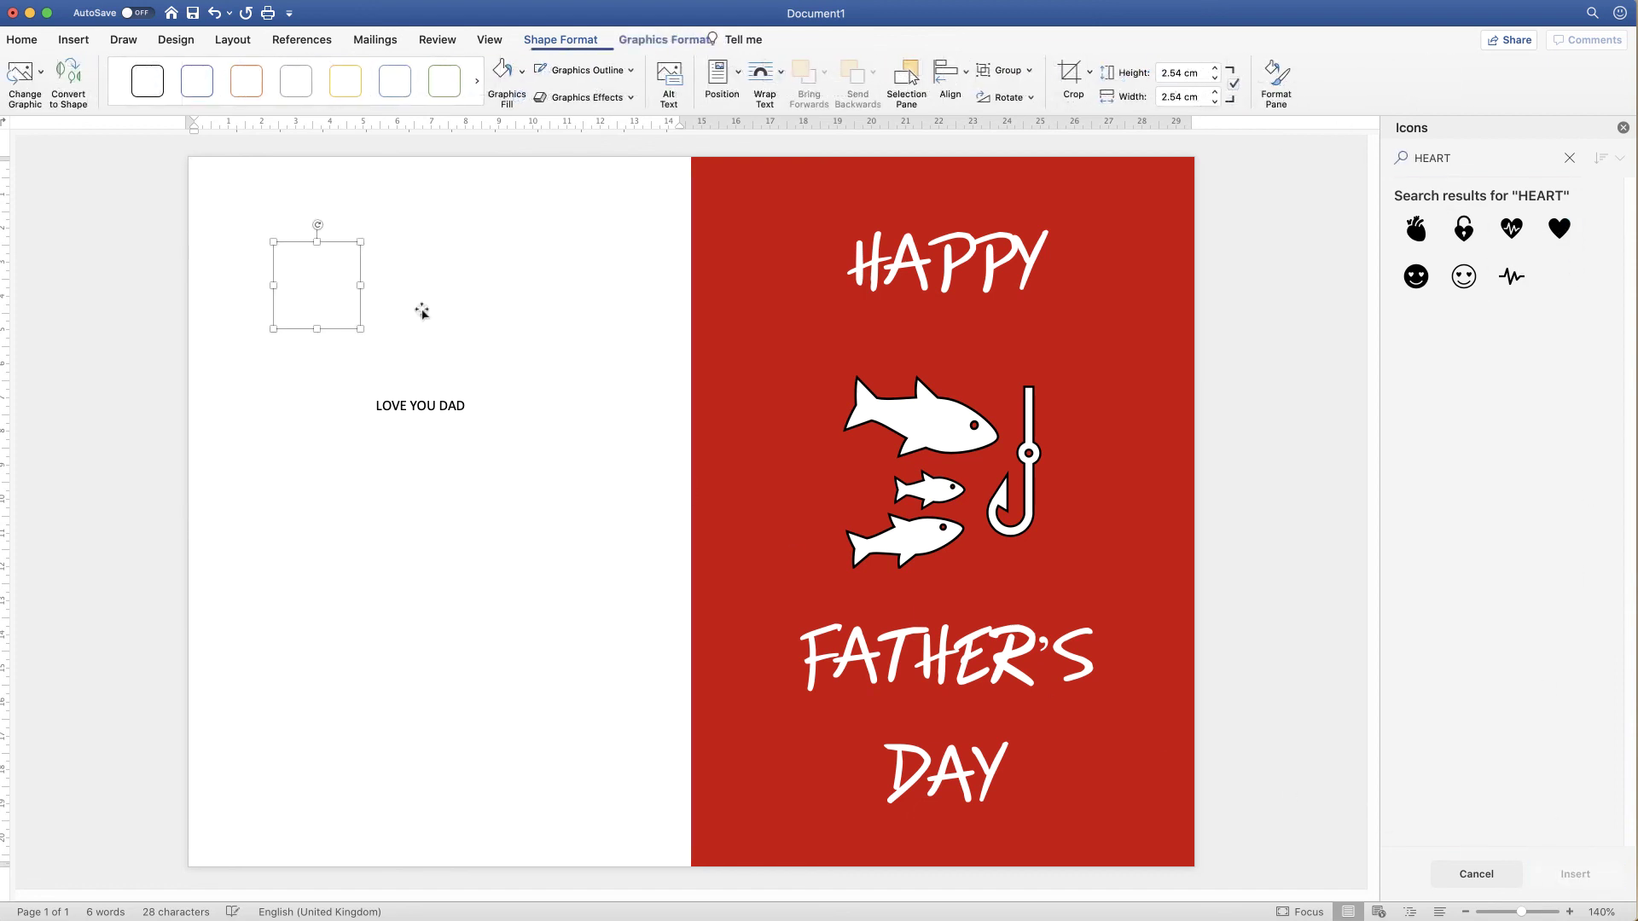
# Set the heart's text wrapping to In Front of Text, shrink it to about 1.45 cm square and place it below LOVE YOU DAD.
pyautogui.click(783, 72)
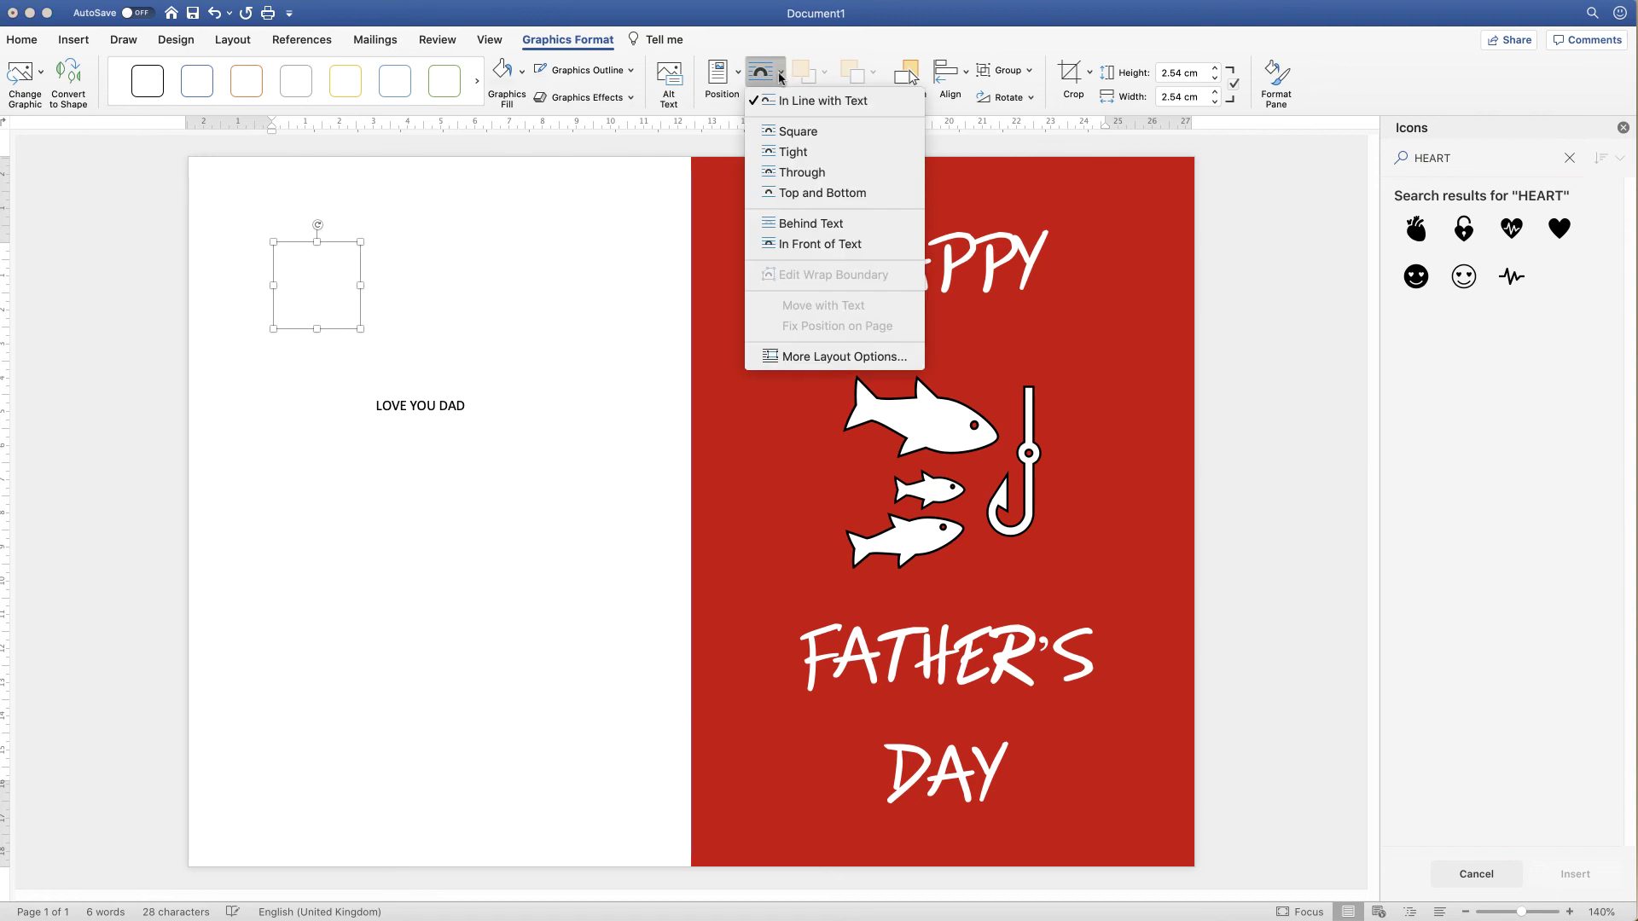
pyautogui.click(776, 245)
pyautogui.moveTo(318, 289); pyautogui.dragTo(413, 464)
# Align the heart to the horizontal centre of the LOVE YOU DAD text box and nudge it up closer to the text.
pyautogui.keyDown('shift'); pyautogui.click(434, 405); pyautogui.keyUp('shift')
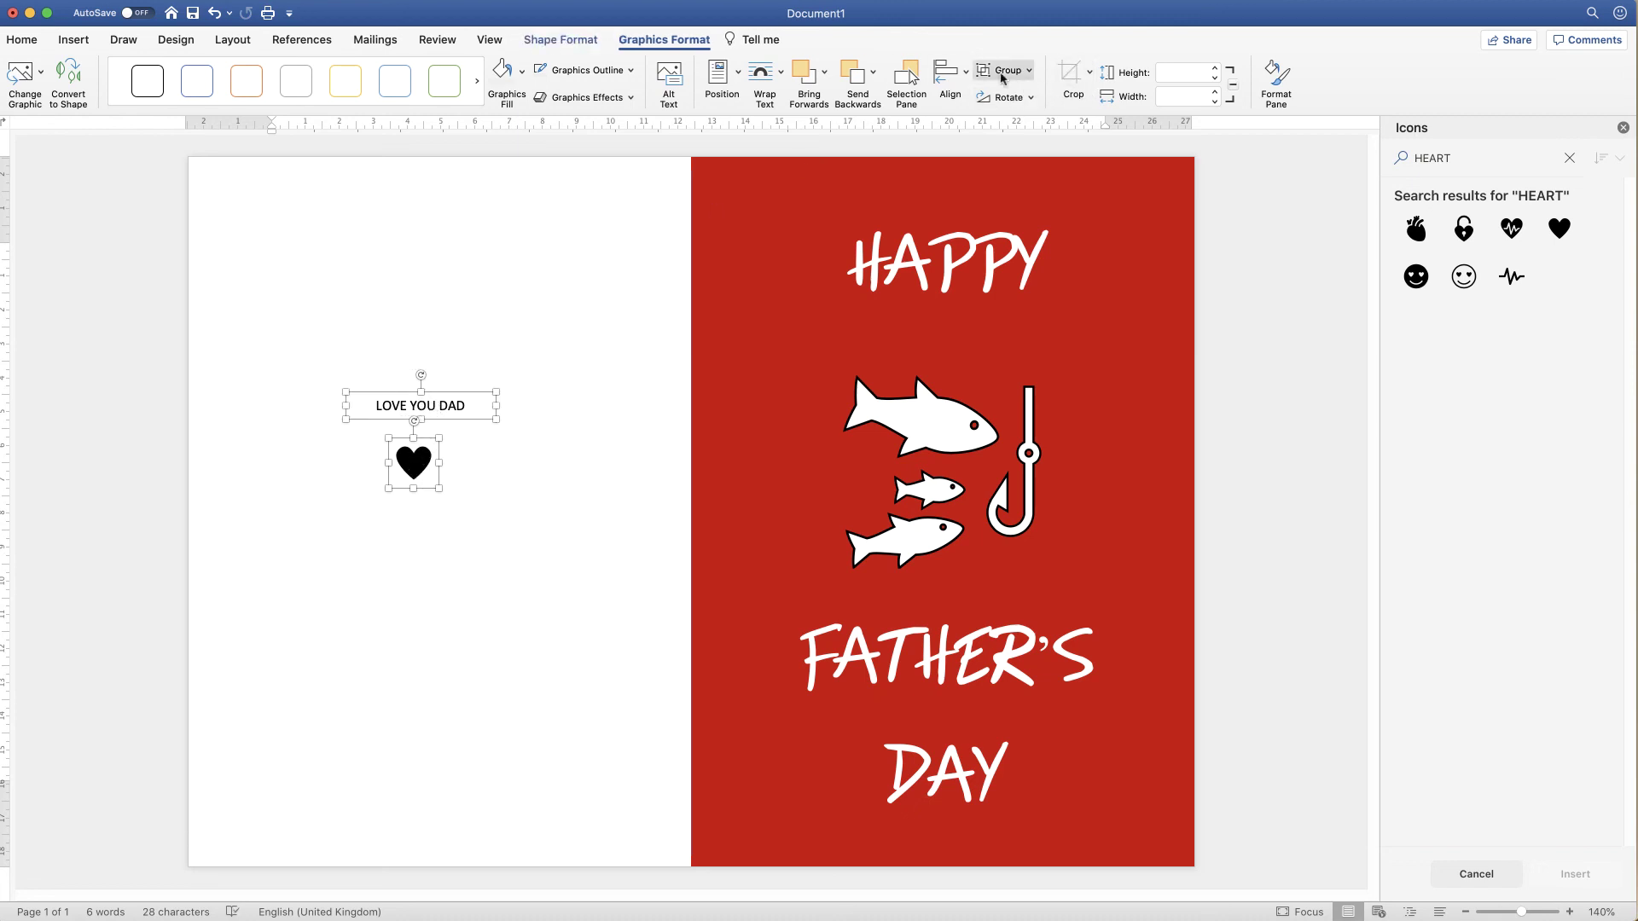
pyautogui.click(967, 78)
pyautogui.click(964, 122)
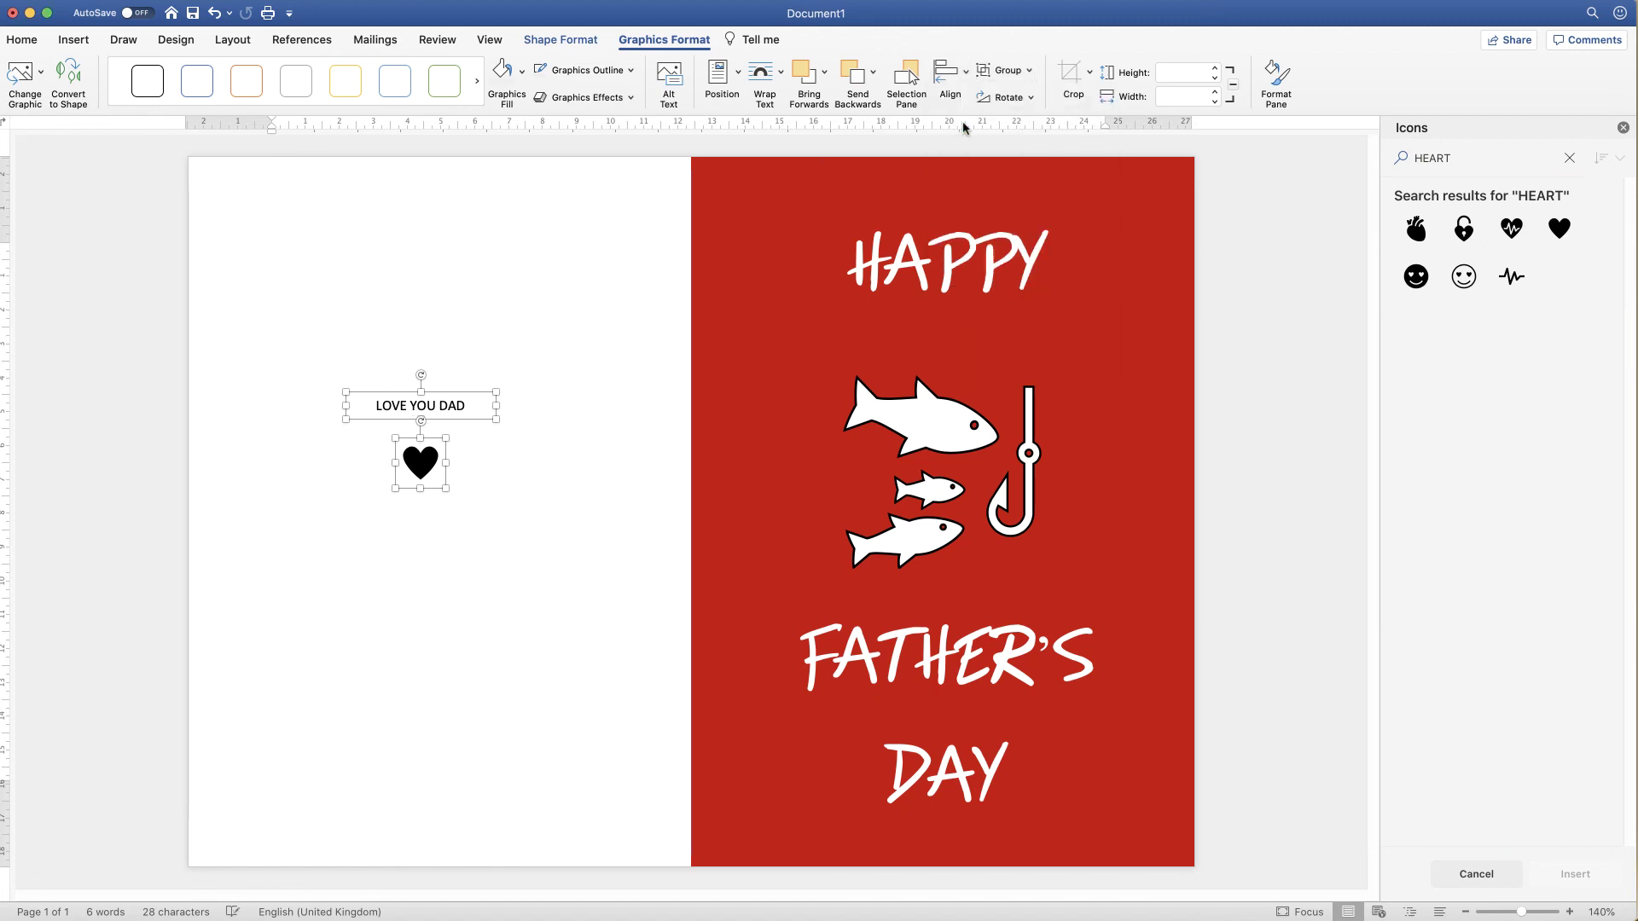
pyautogui.click(425, 523)
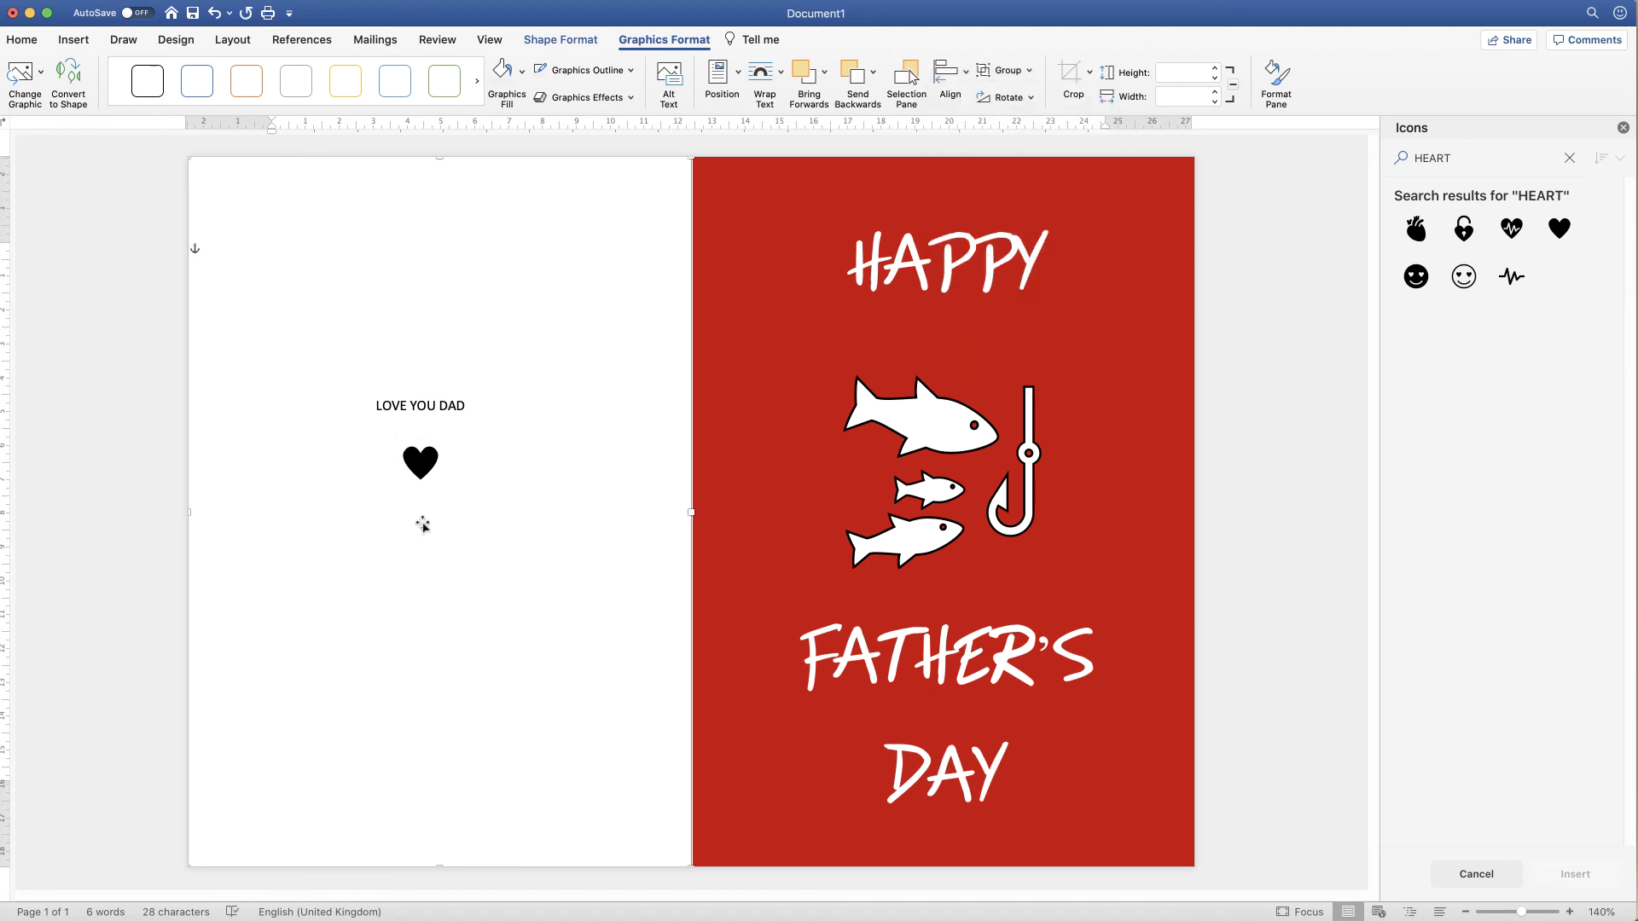
pyautogui.click(420, 460)
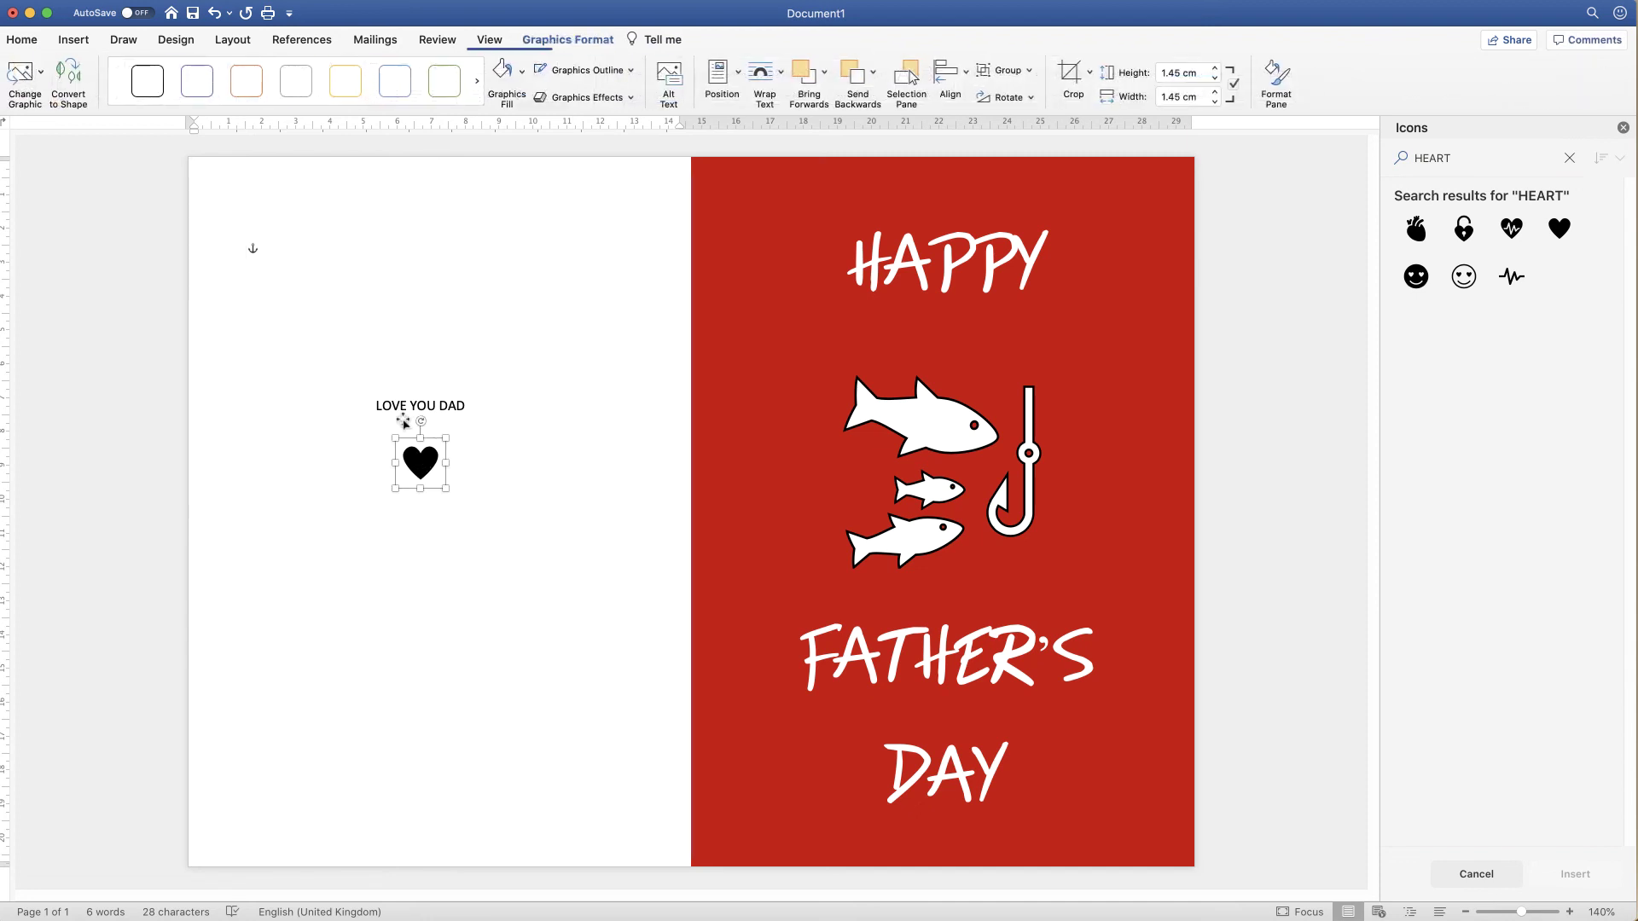
pyautogui.press('Up')
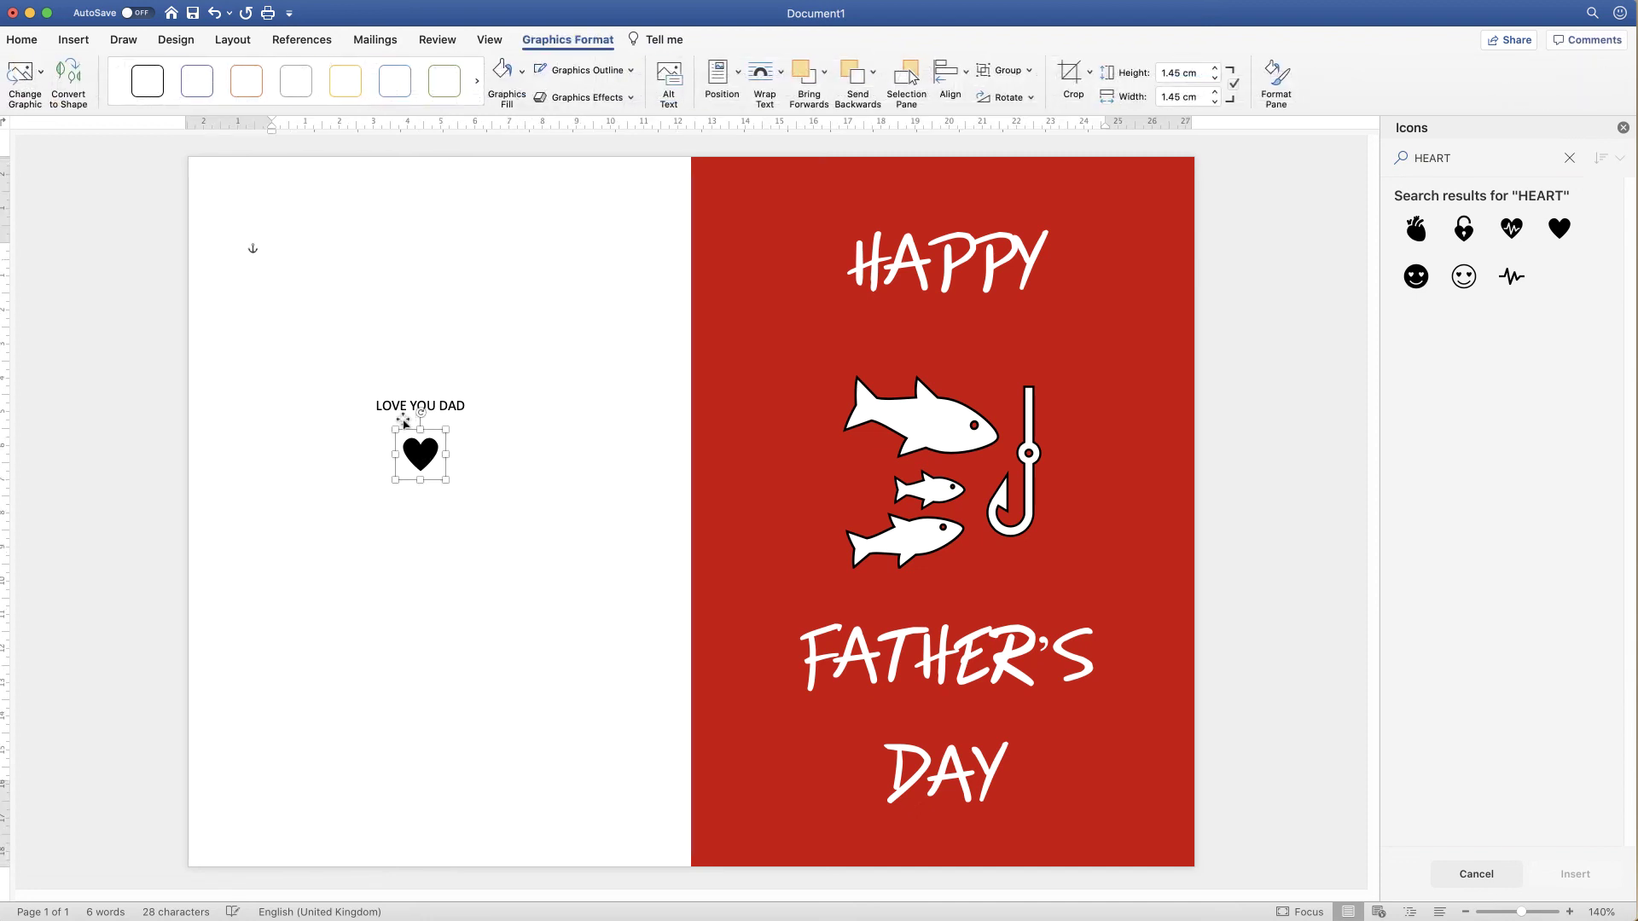
# Group the LOVE YOU DAD text box with the heart and move the group slightly lower on the white half.
pyautogui.keyDown('shift'); pyautogui.click(446, 406); pyautogui.keyUp('shift')
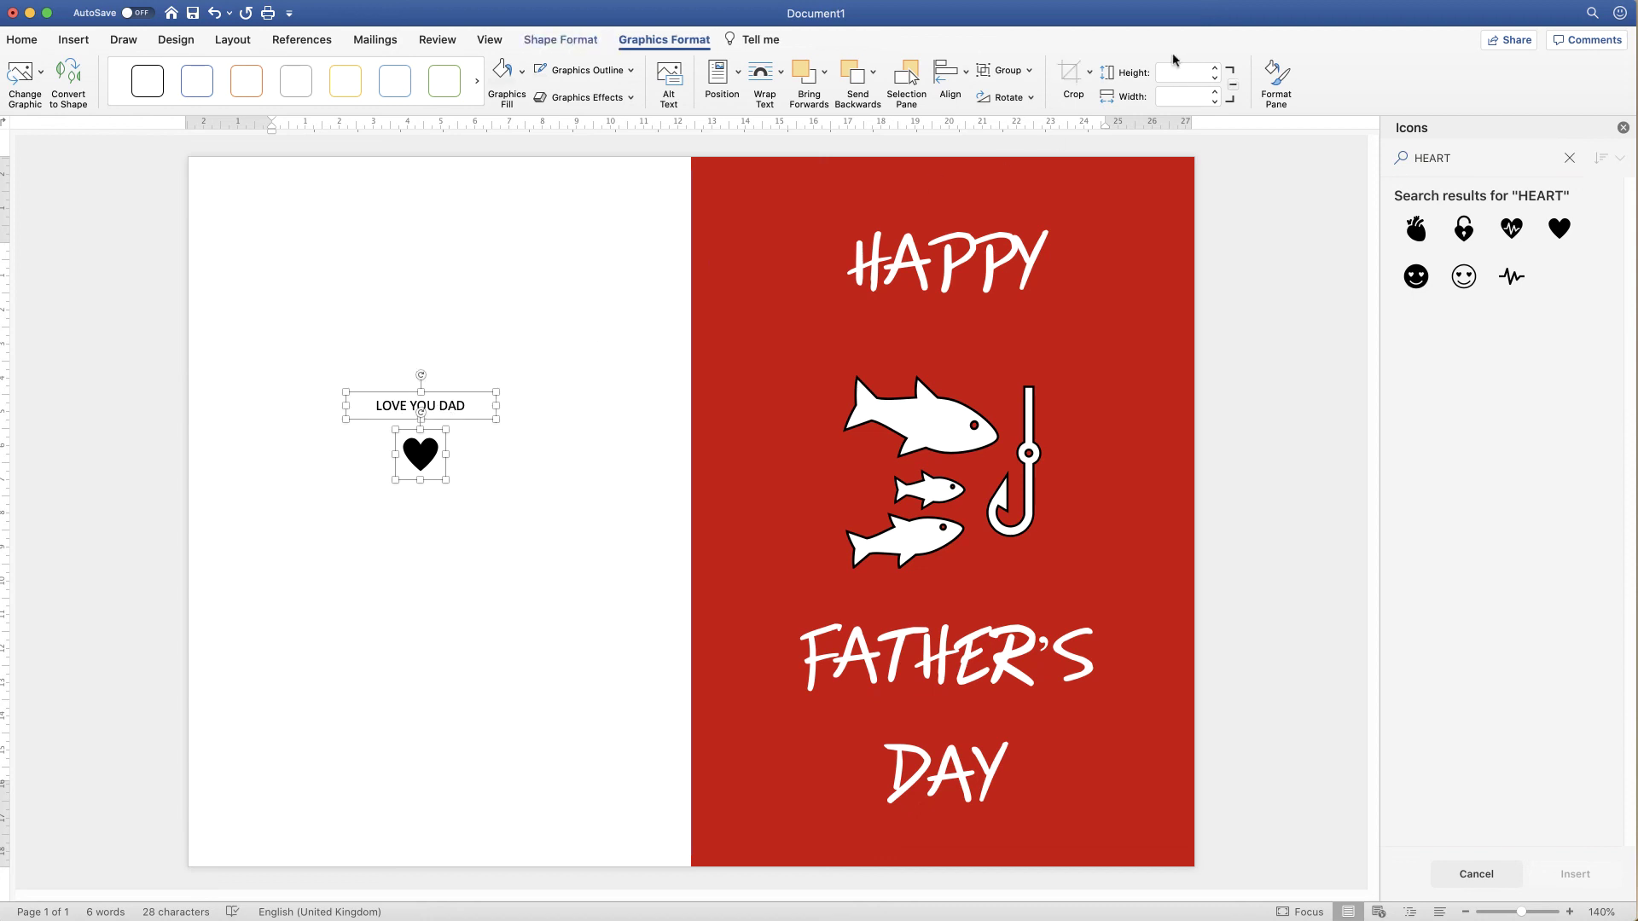
pyautogui.click(1029, 72)
pyautogui.click(1005, 91)
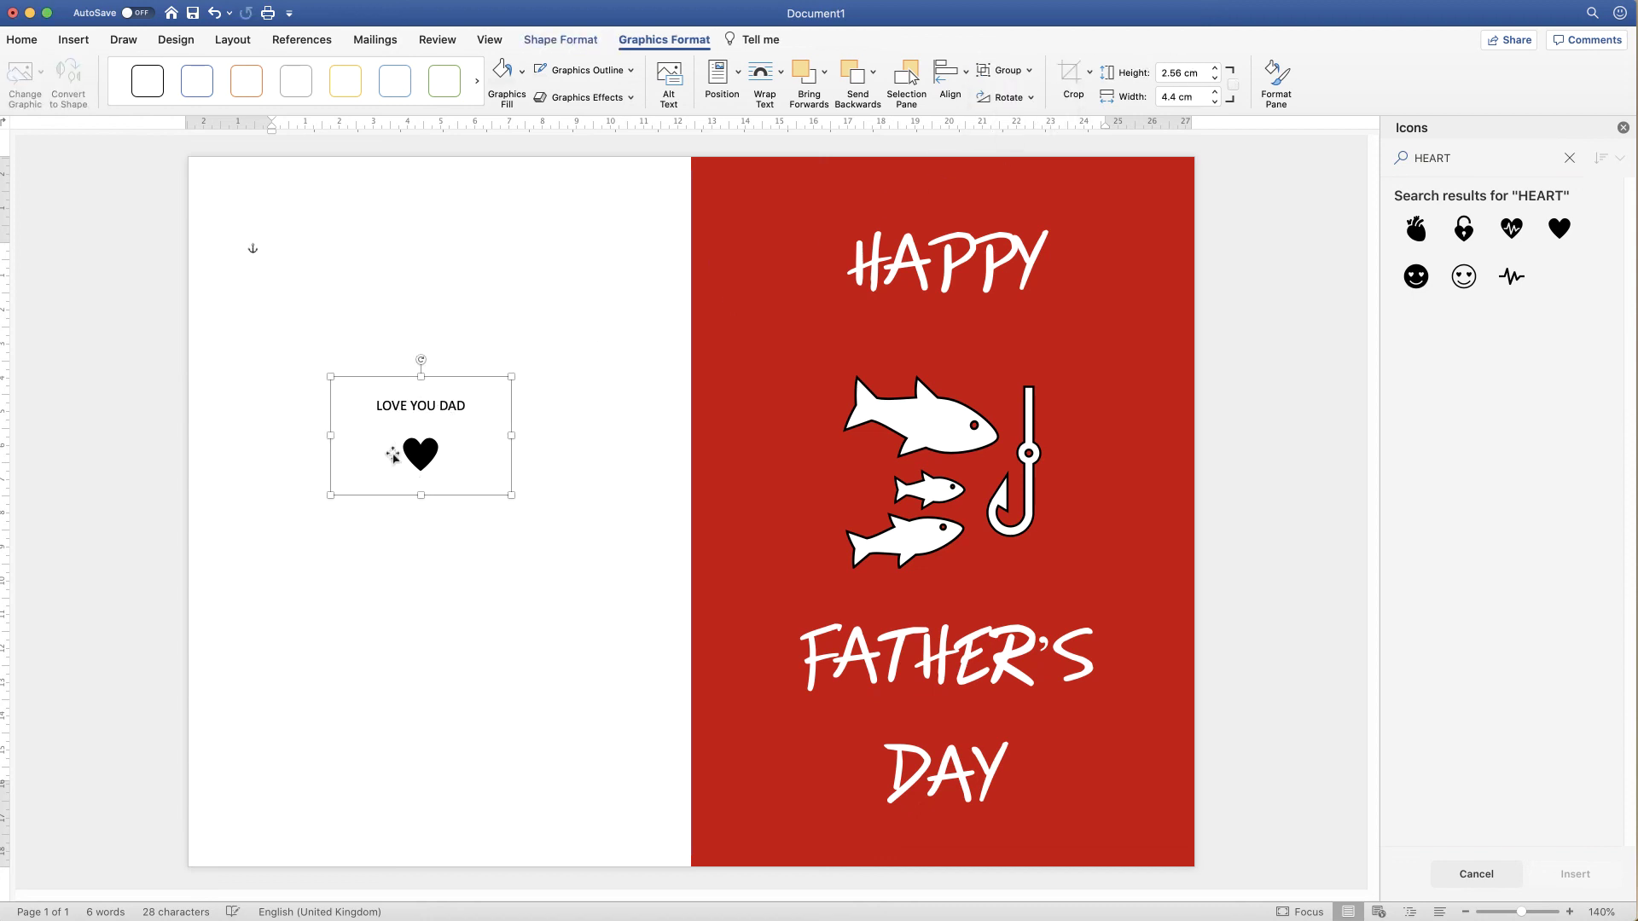
pyautogui.moveTo(415, 454); pyautogui.dragTo(420, 488)
pyautogui.press('Escape')
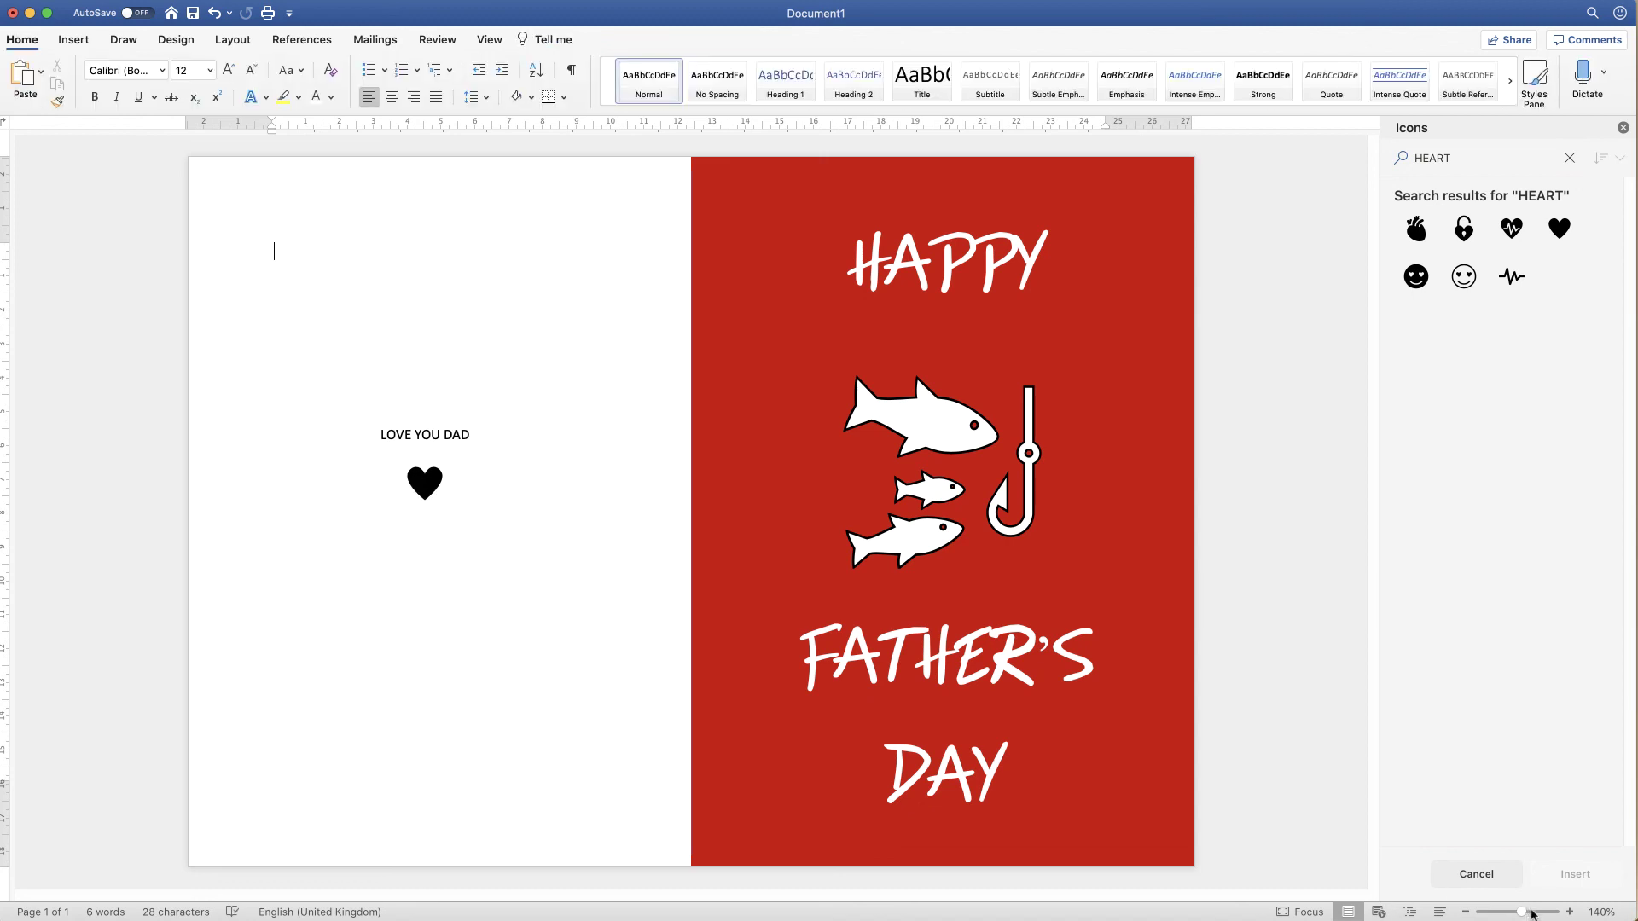
# Examine the edge between the white and red halves up close, then return to a view of the whole card.
pyautogui.click(1533, 911)
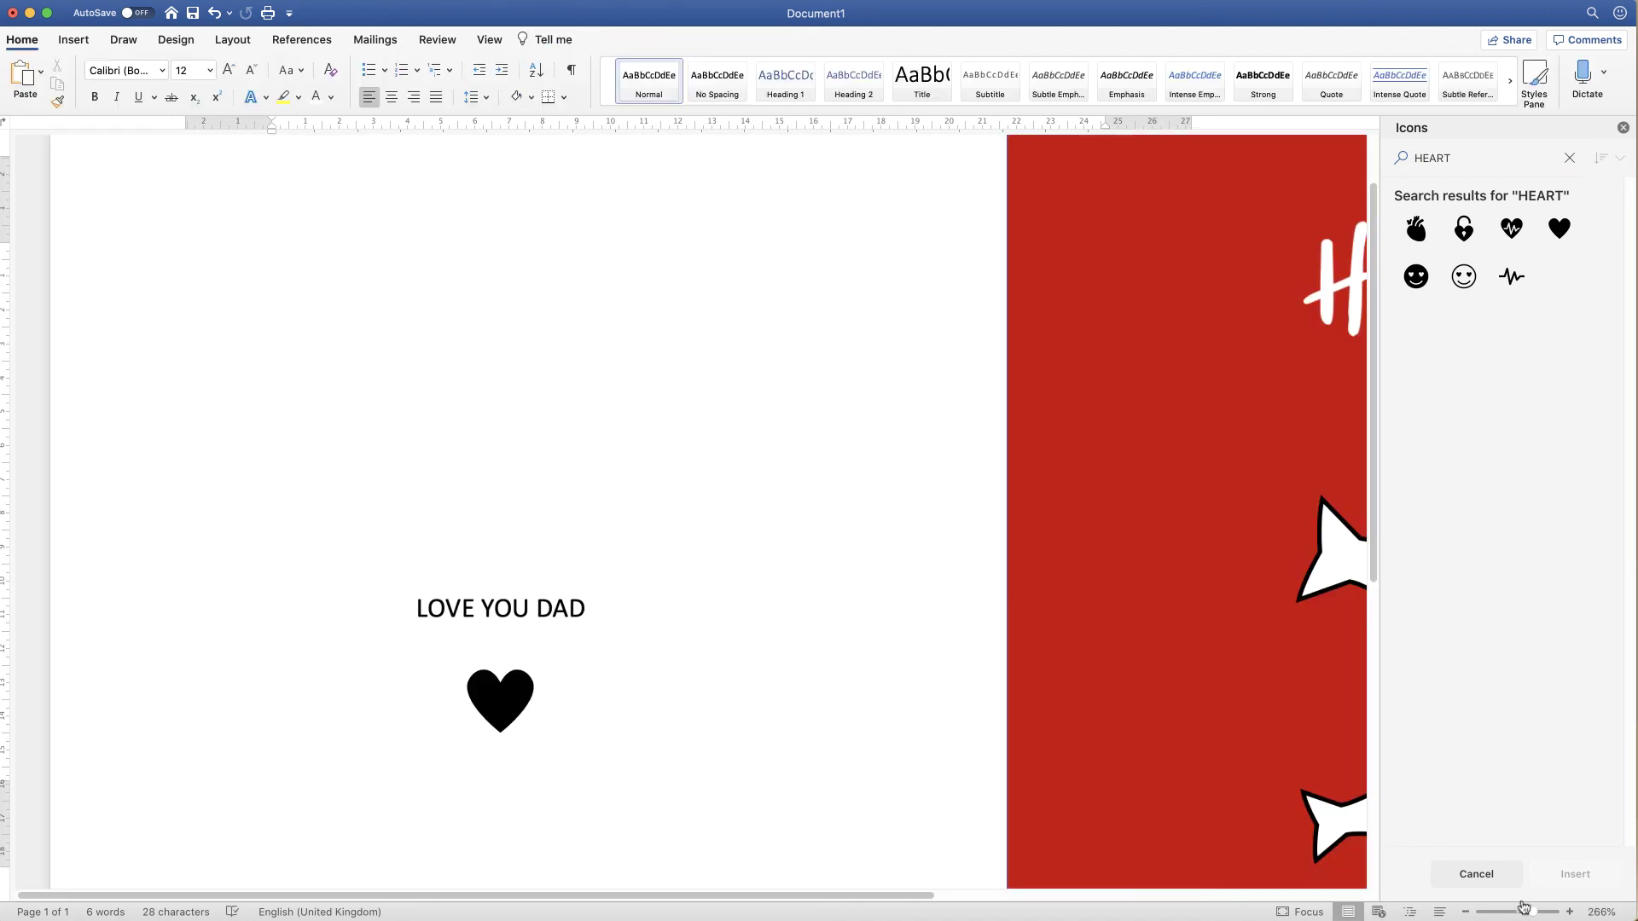
pyautogui.click(1007, 457)
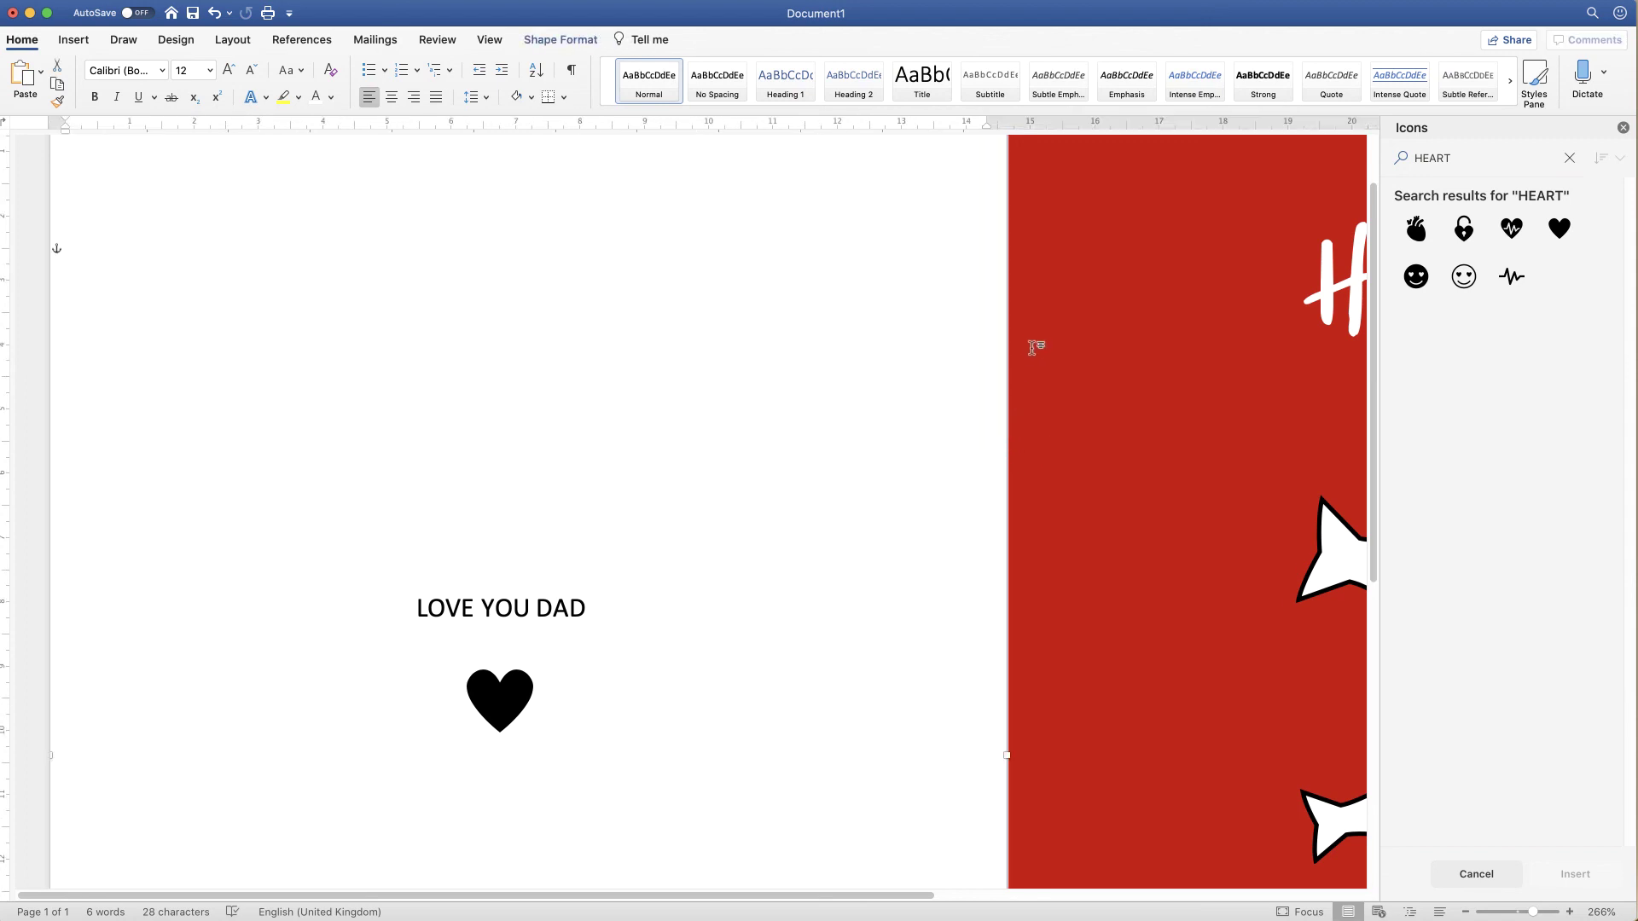
pyautogui.click(1041, 389)
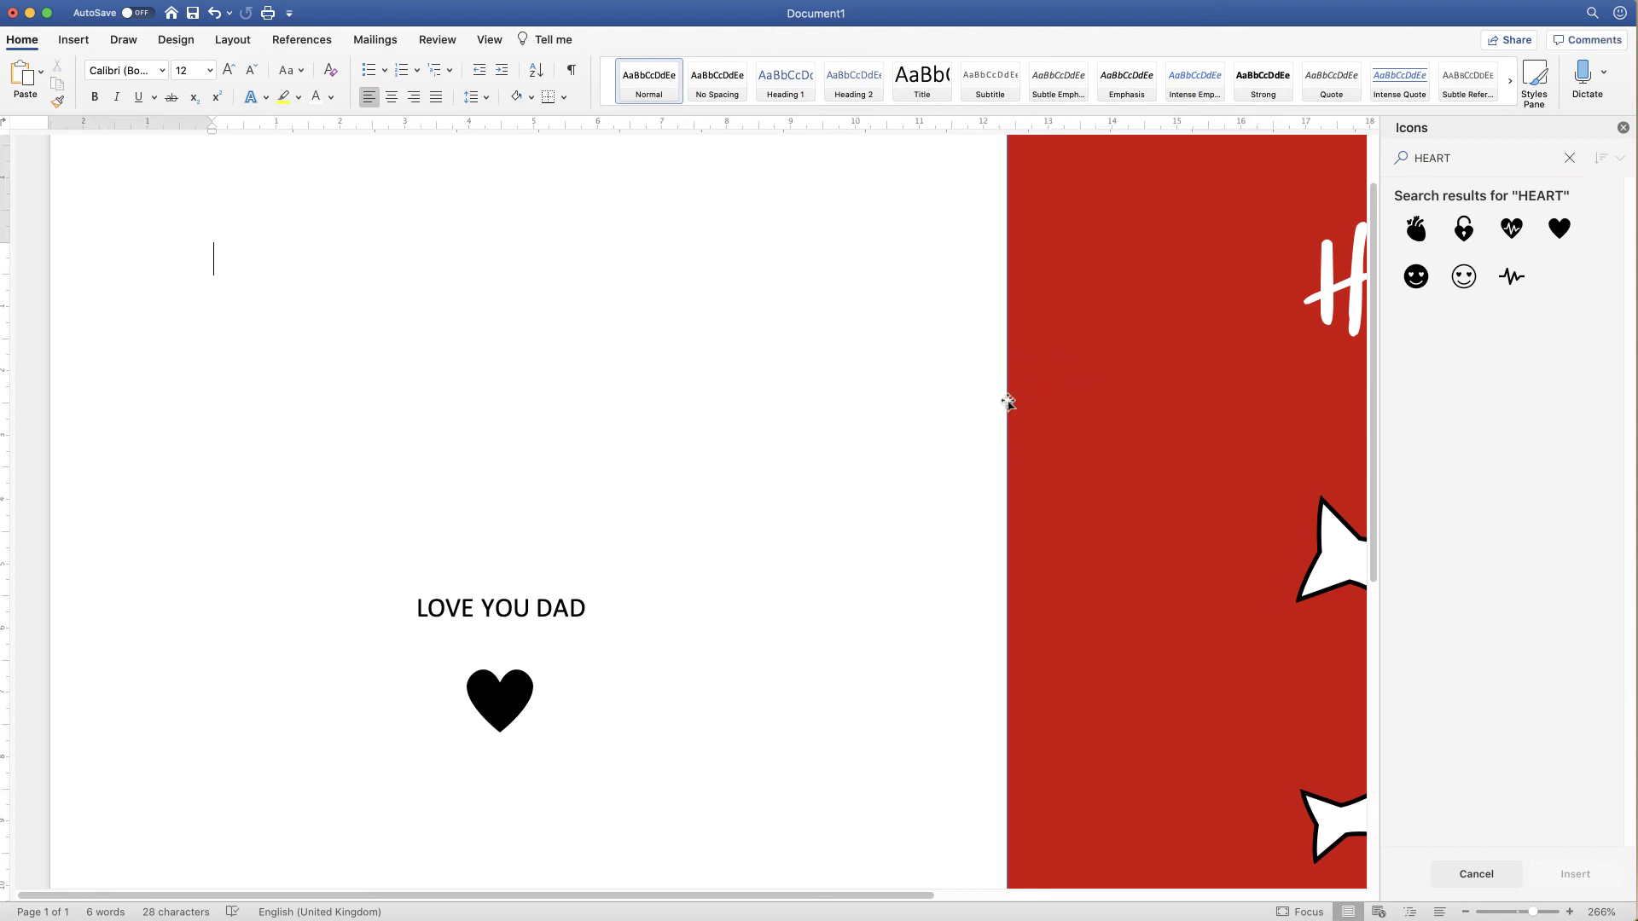
pyautogui.click(1008, 402)
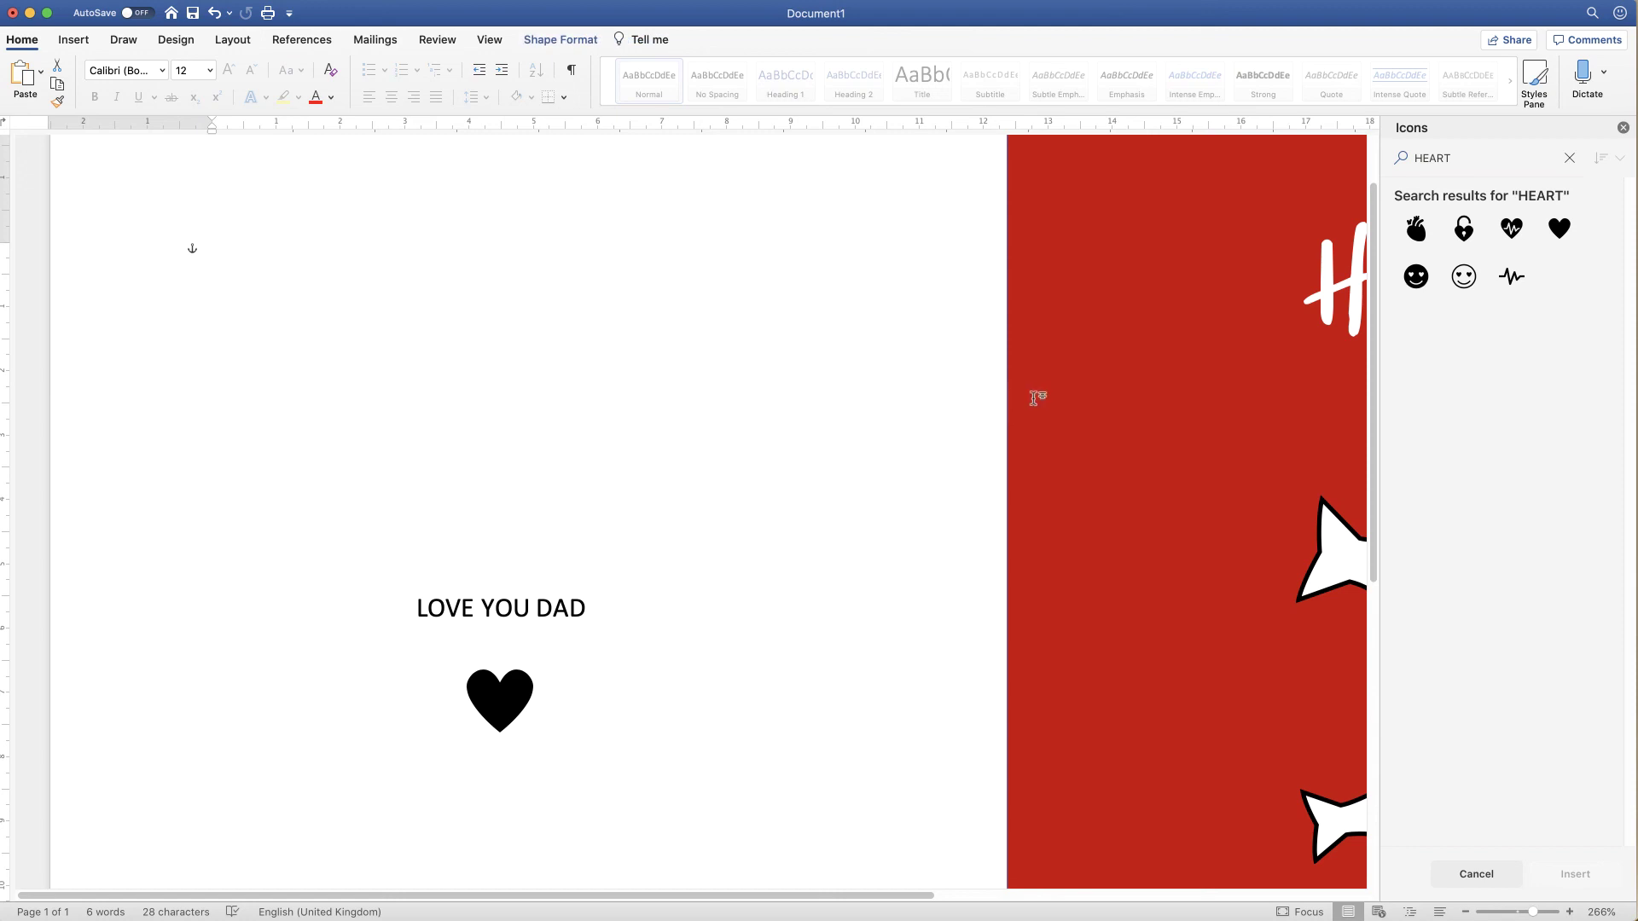
pyautogui.click(1035, 399)
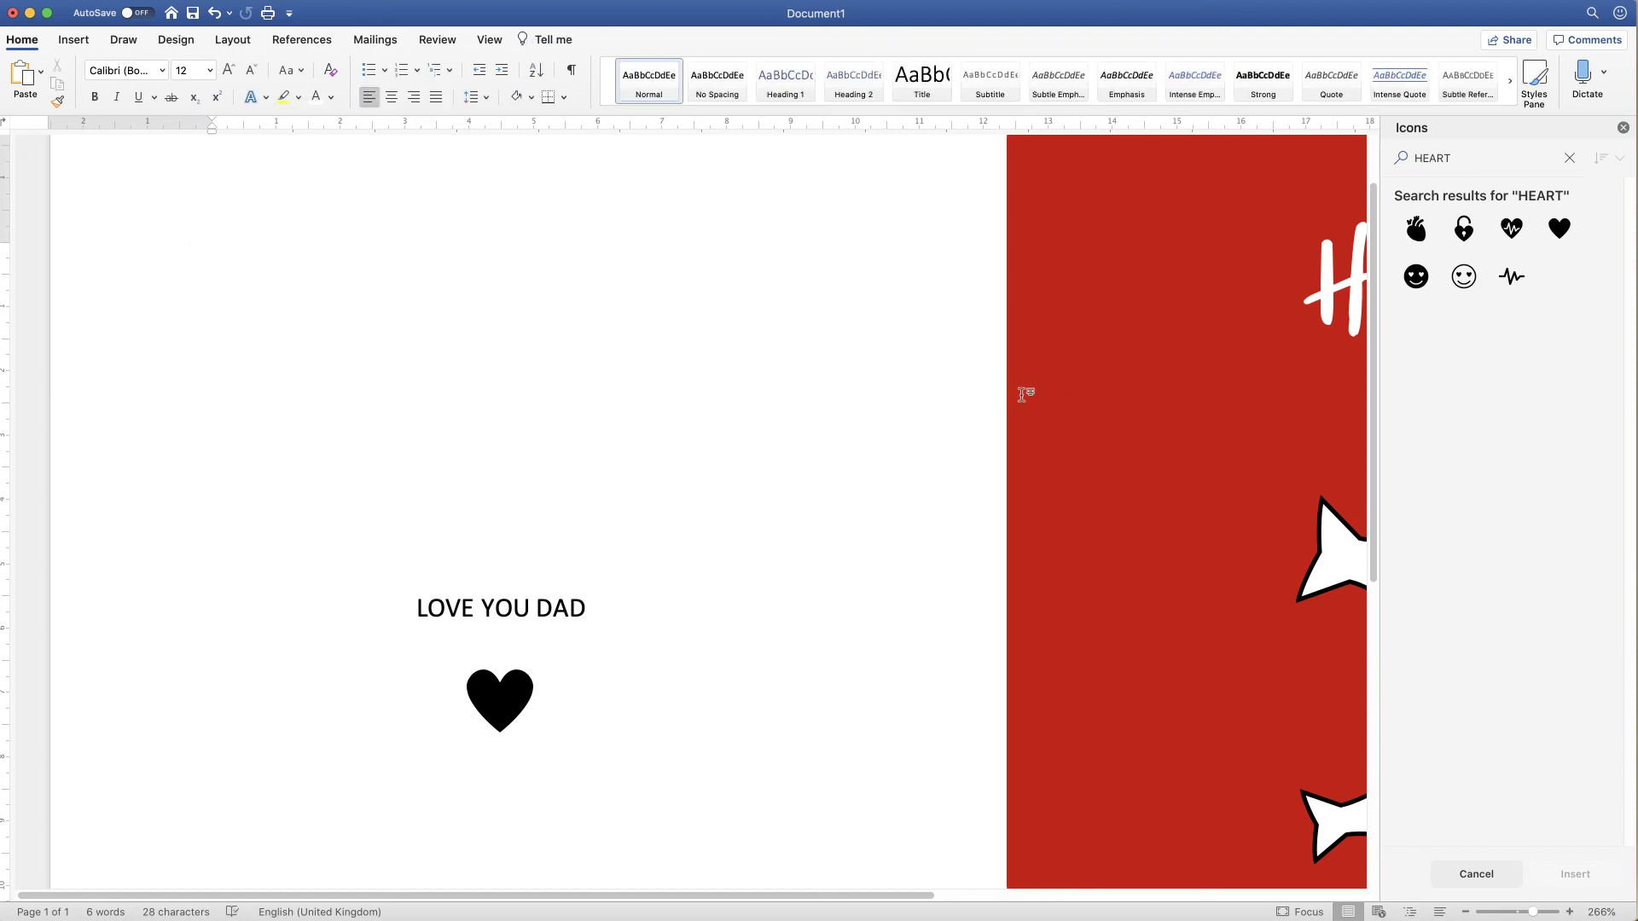
pyautogui.click(1520, 913)
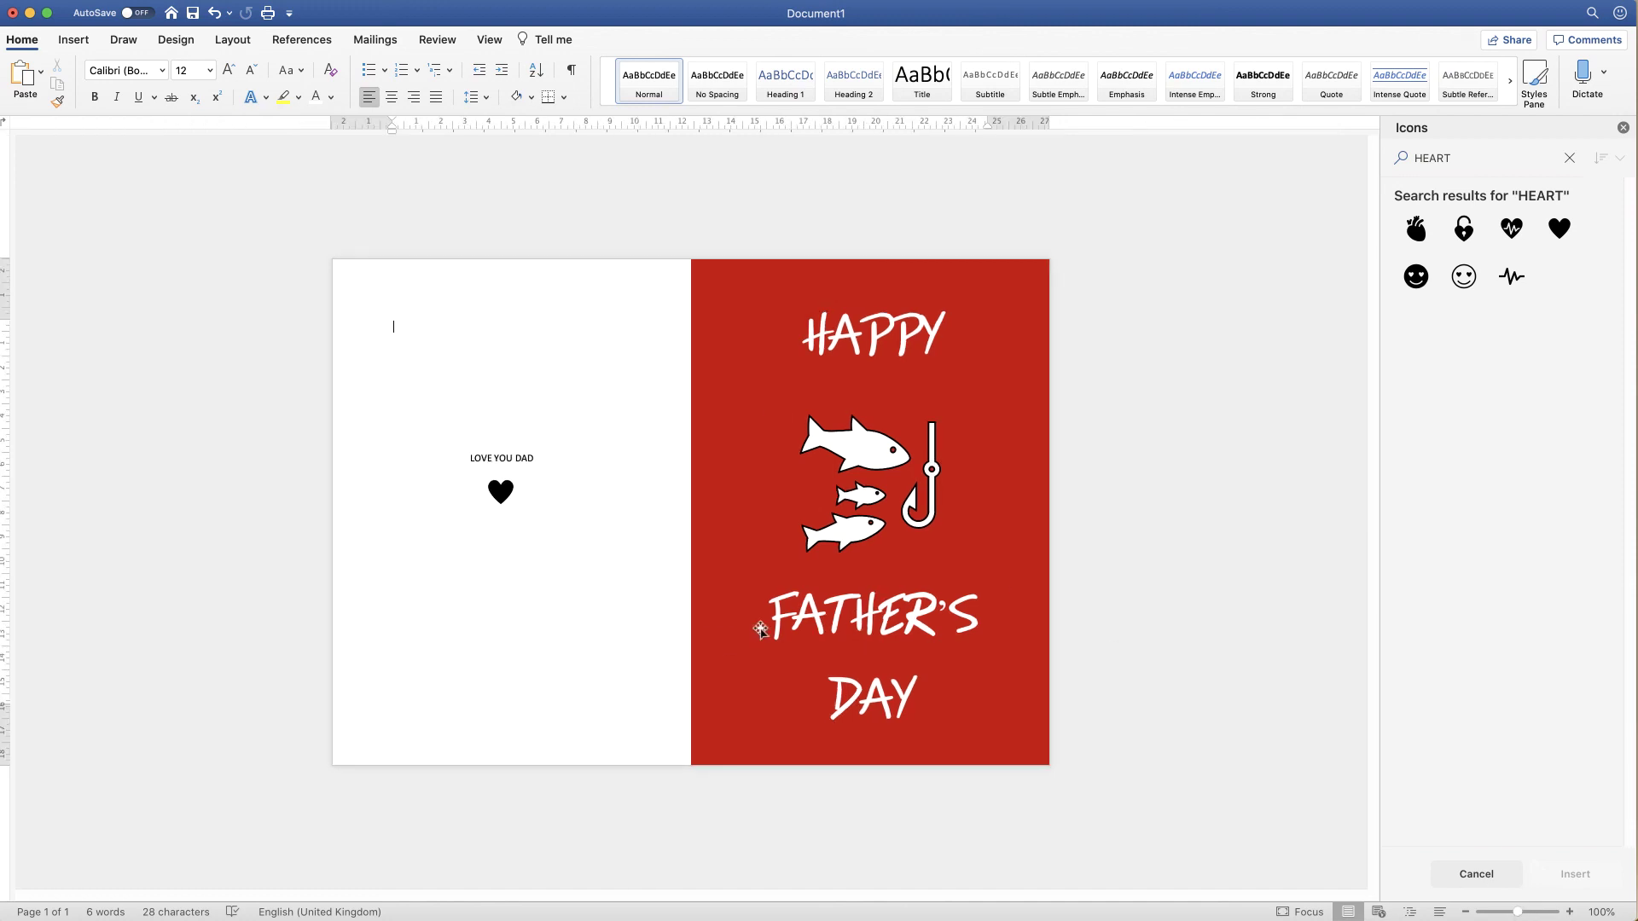